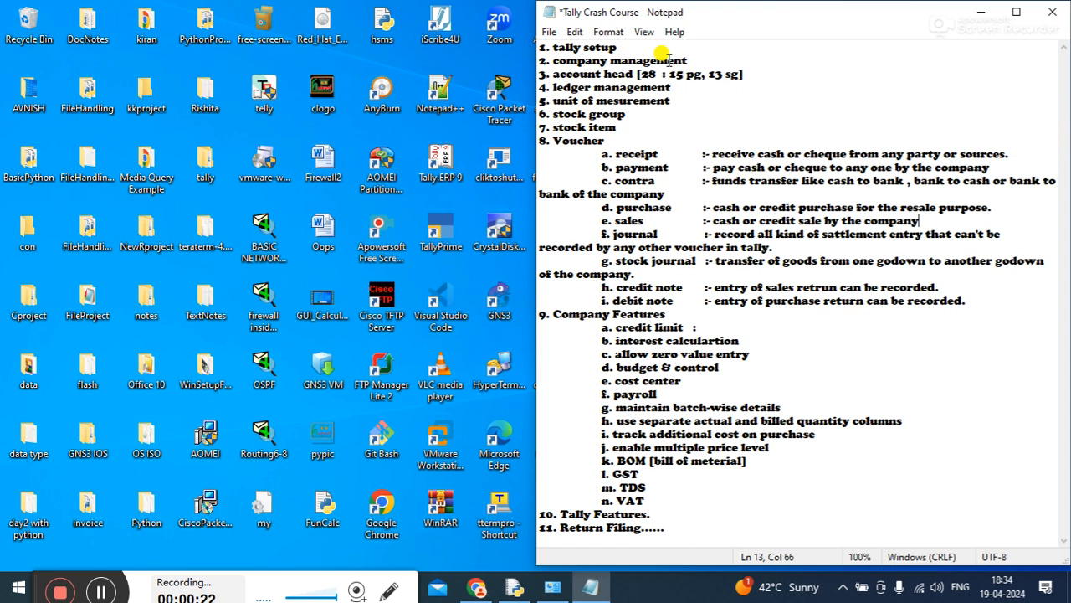
Launch Tally.ERP 9 from the desktop and start working in Educational Mode
double_click(423, 179)
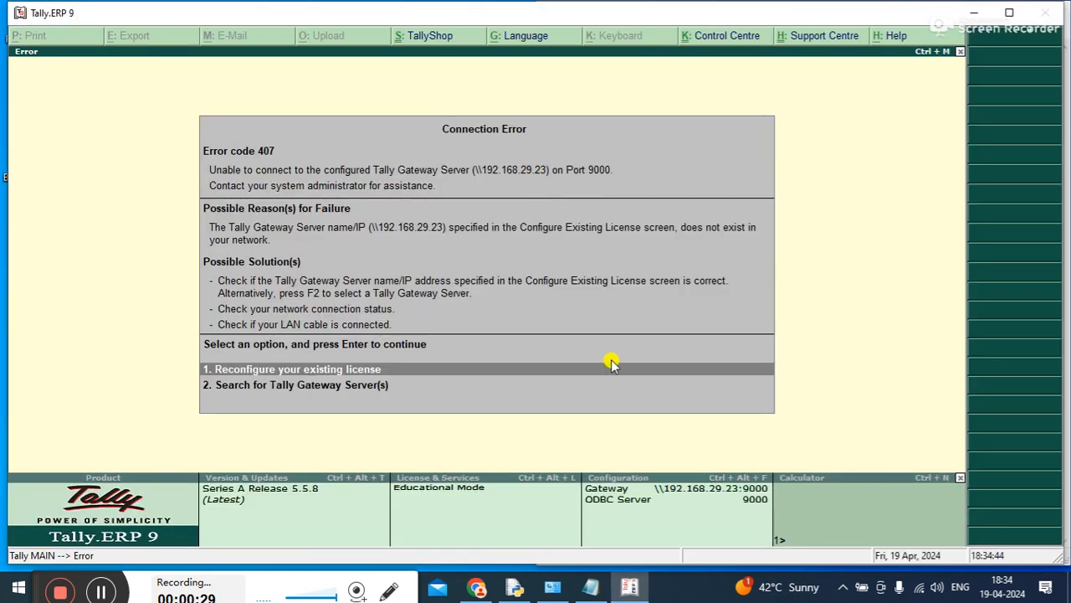
left_click(611, 363)
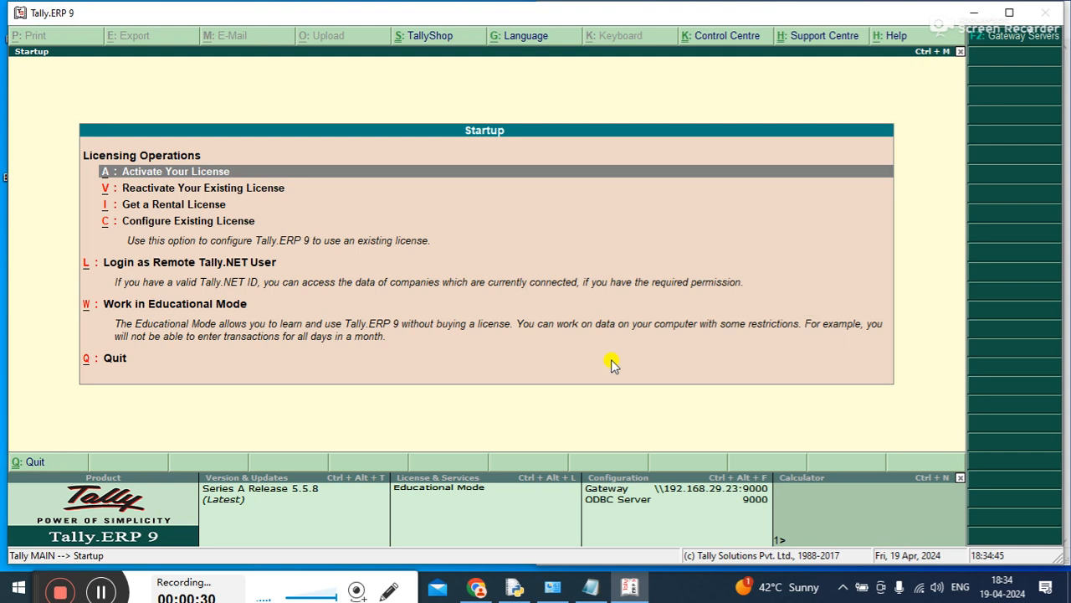
key("Down")
key("Down")
key("Down")
key("Down")
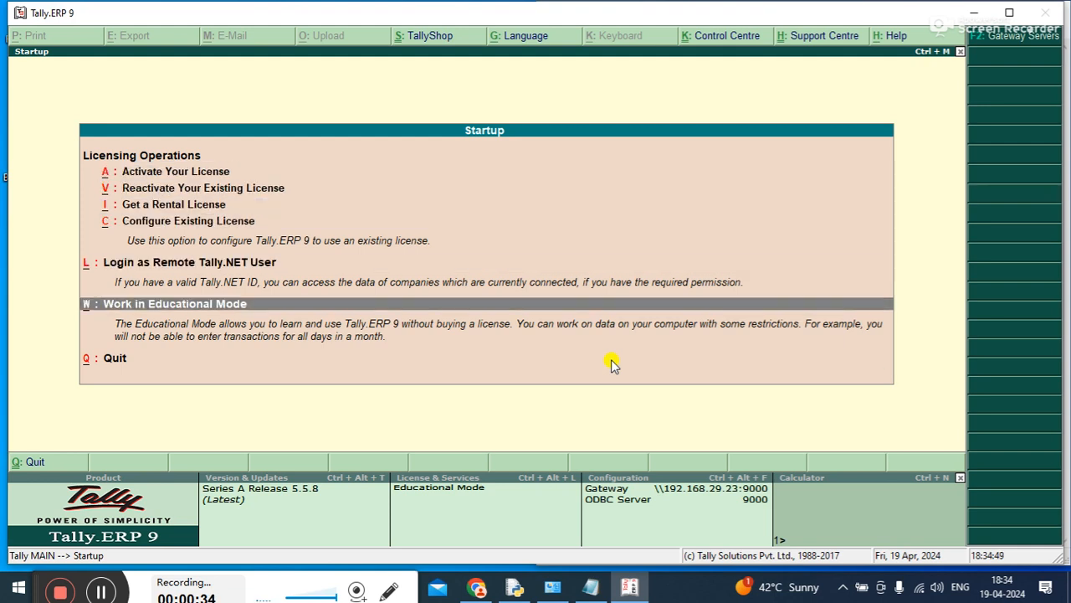
key("Return")
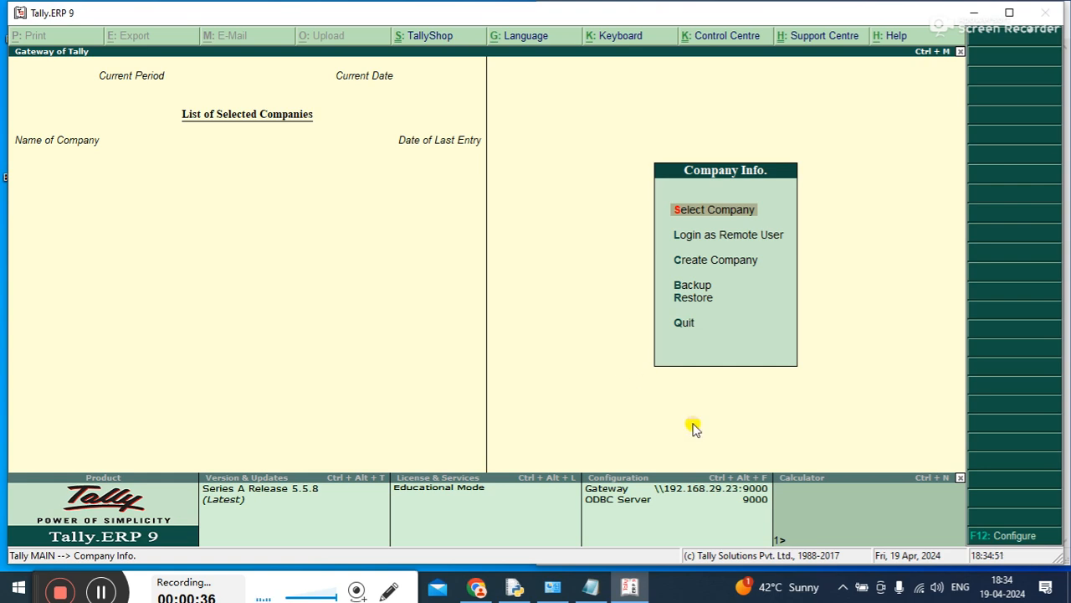
Start creating a company named NewIndia Supermart and keep the same mailing name
left_click(594, 586)
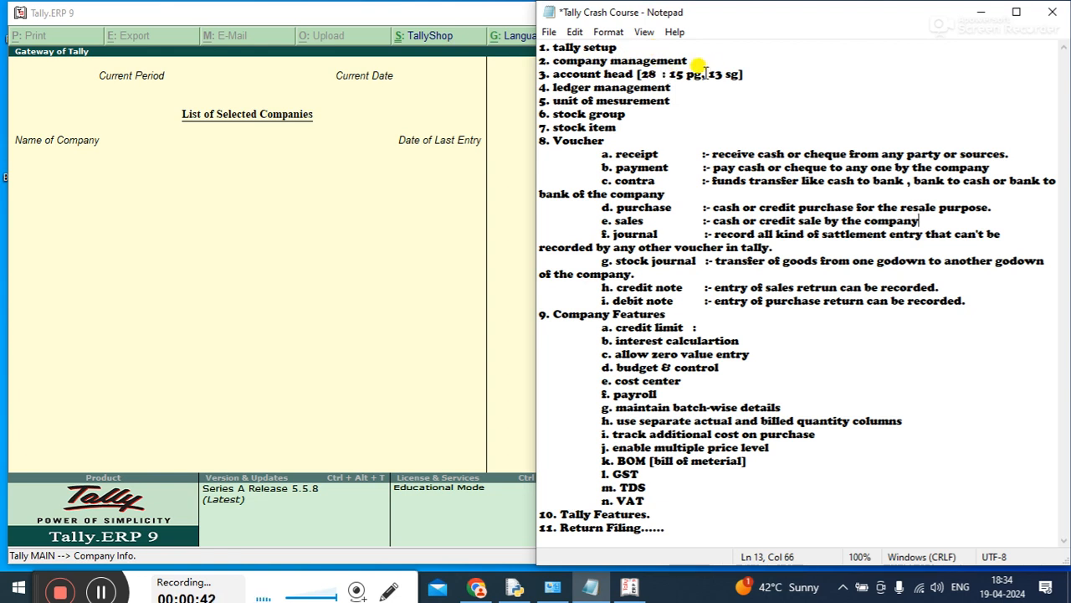
left_click(376, 244)
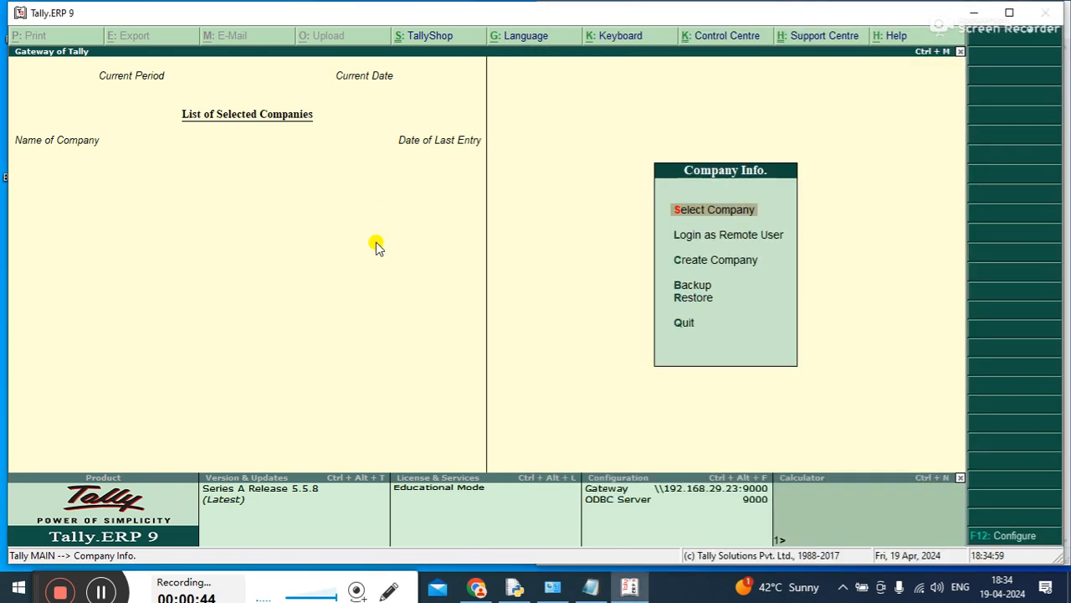
key("Down")
key("Up")
key("Return")
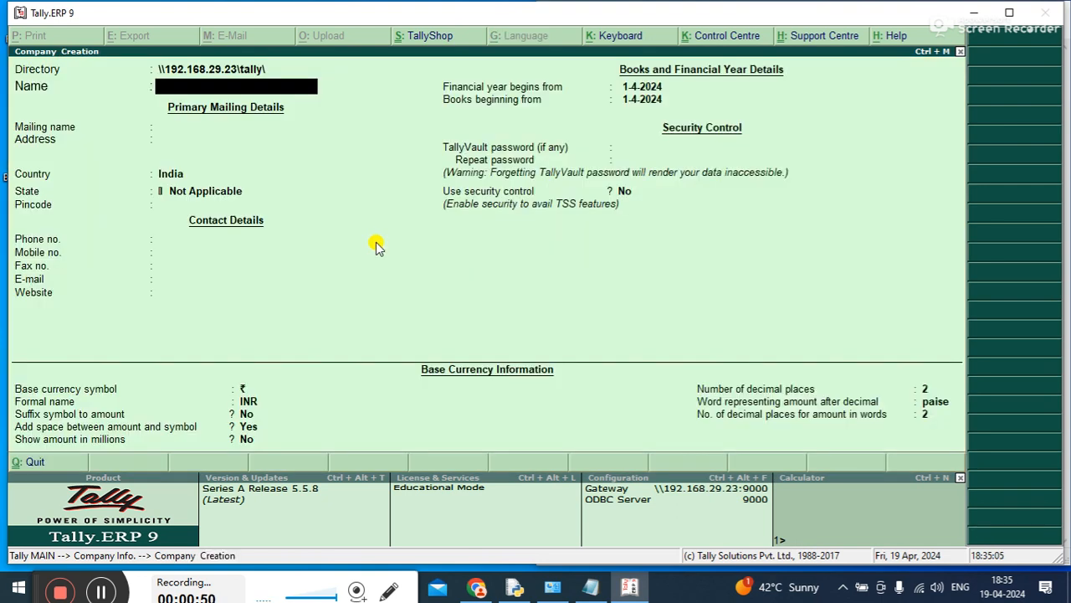
type("NewIndia Super")
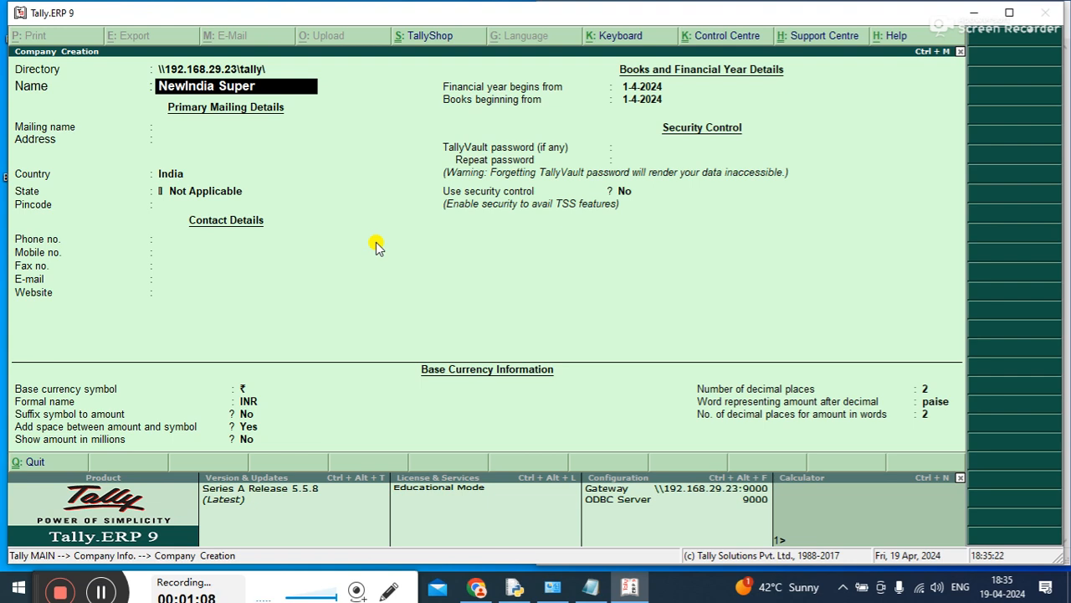
type("mart")
key("Return")
key("Return")
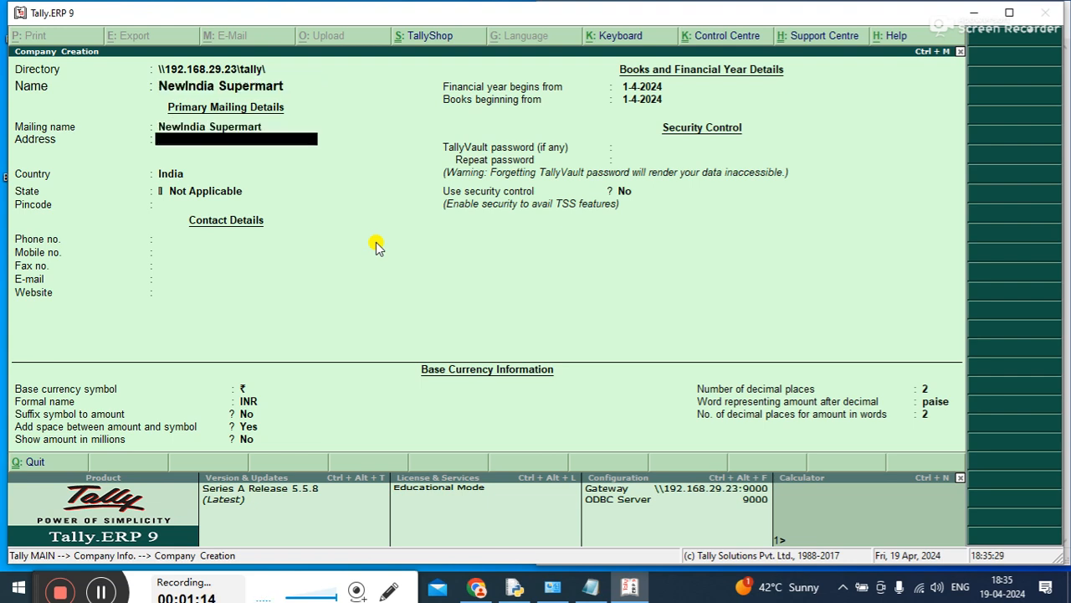
Enter the company's street address and keep India as the country
type("Boring Road")
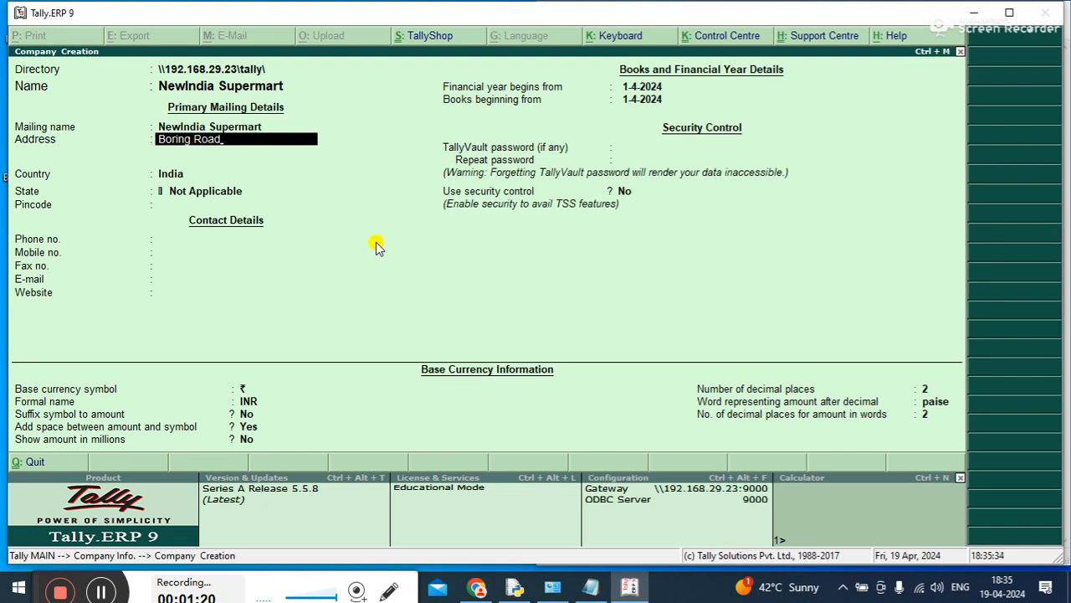
key("Return")
key("Return")
key("Return")
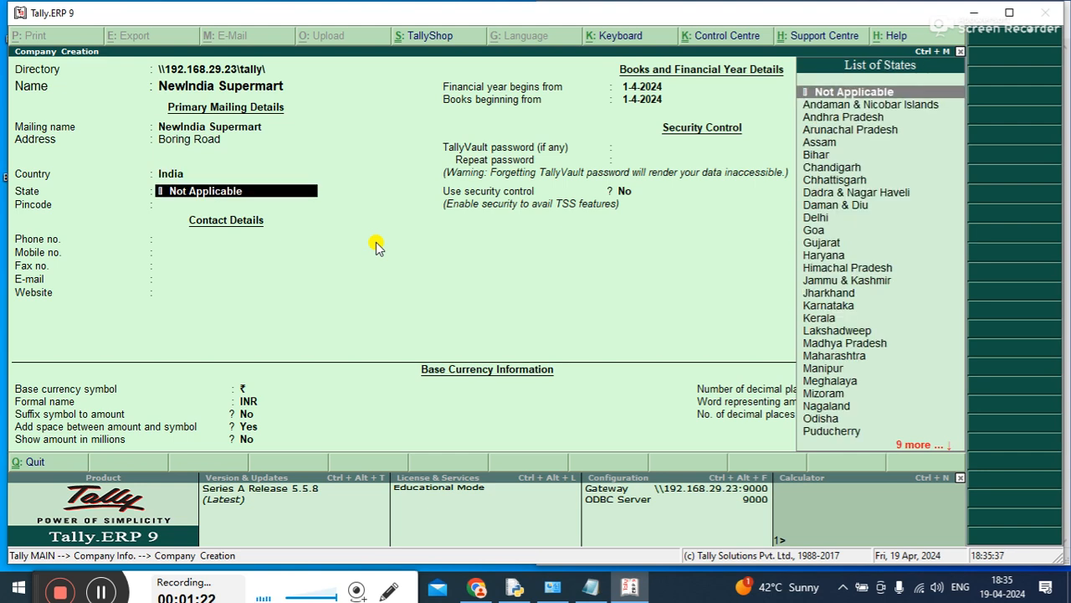
Set the company's state to Bihar and enter its postal pincode
type("B")
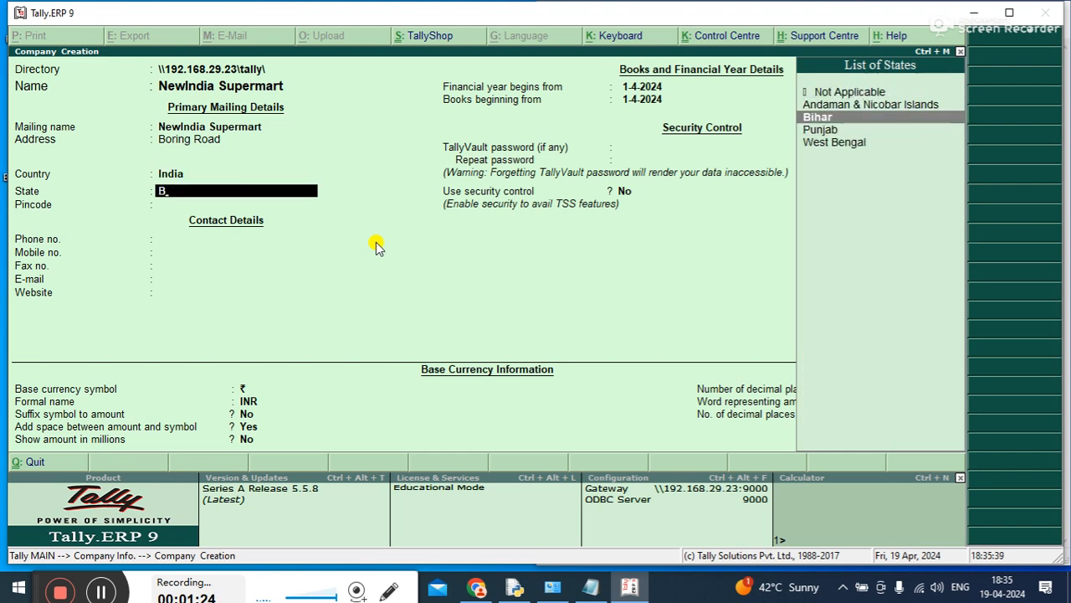
key("Return")
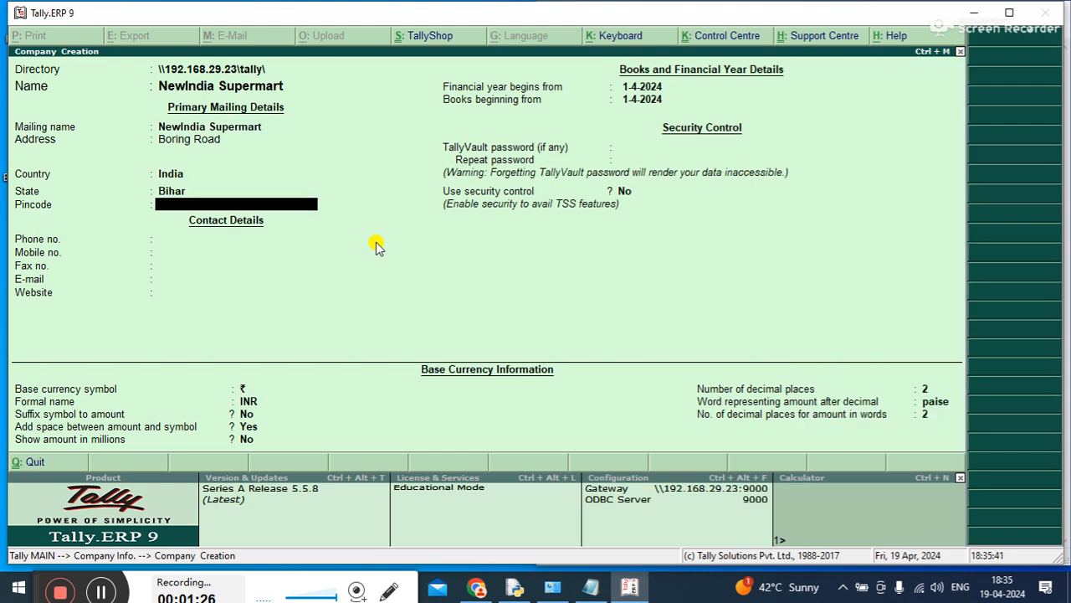
type("80000")
key("Return")
key("Return")
key("Return")
key("Return")
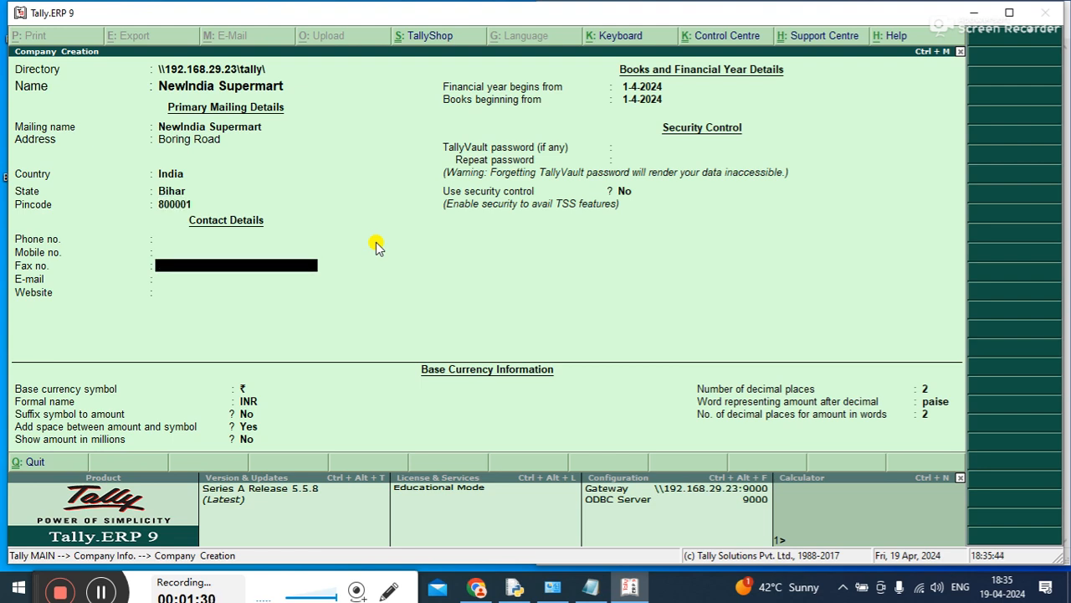
Leave the contact details empty and security control at No, and save the new company
key("Return")
key("Return")
key("Return")
key("Return")
key("Return")
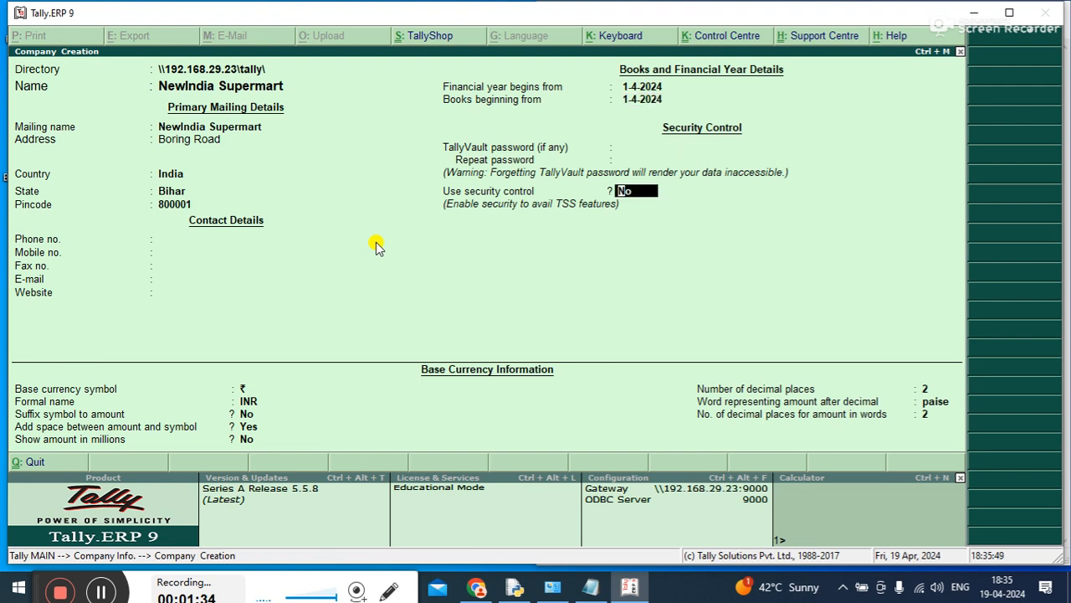
key("Return")
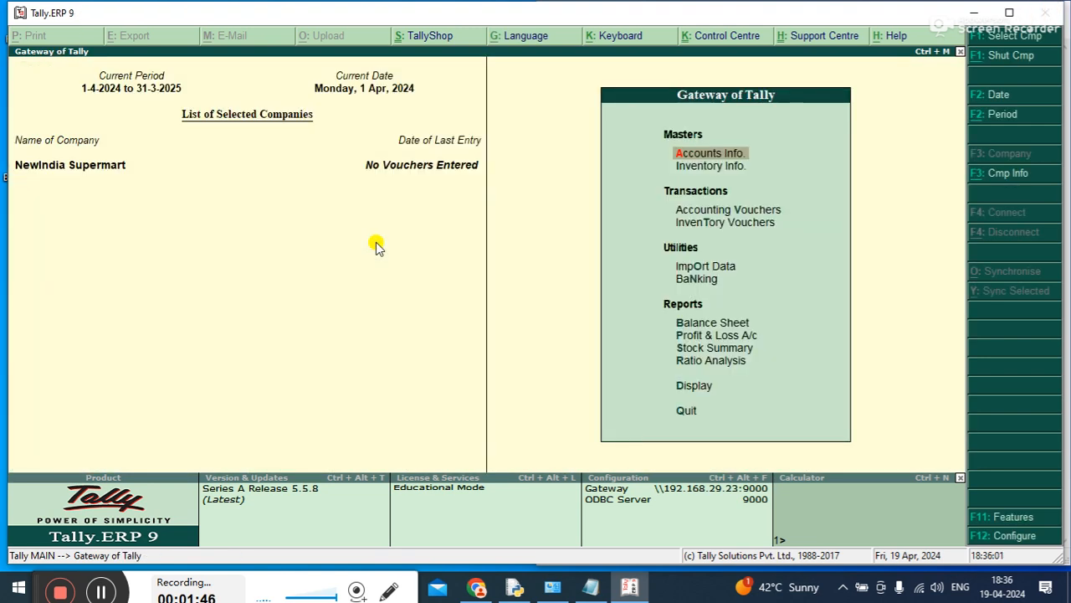
Switch to the Notepad course outline, highlight part of the account head topic, and return to Tally.ERP 9
double_click(339, 8)
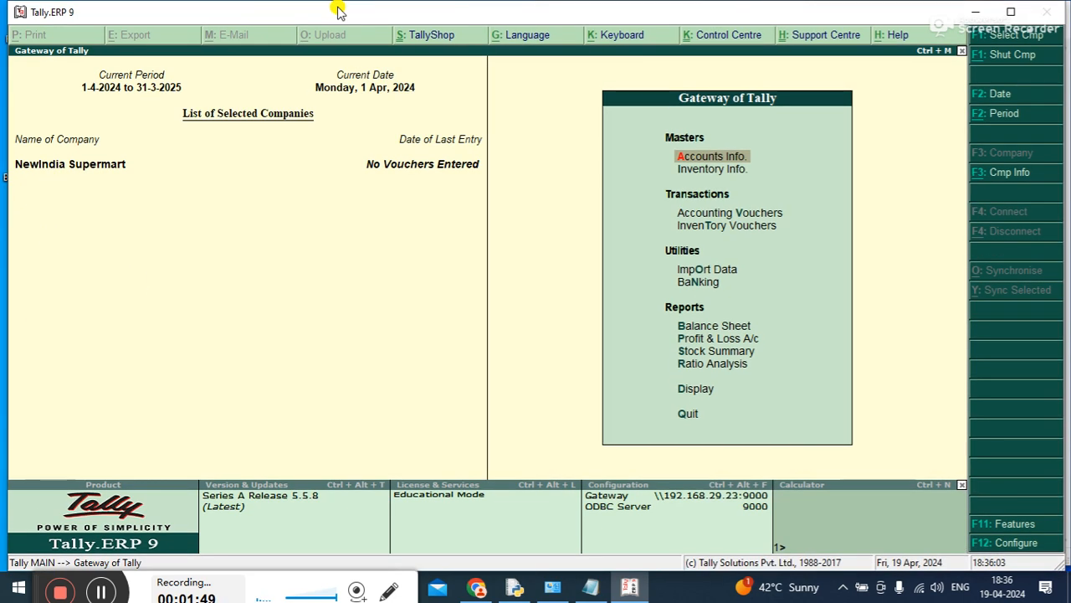
double_click(387, 15)
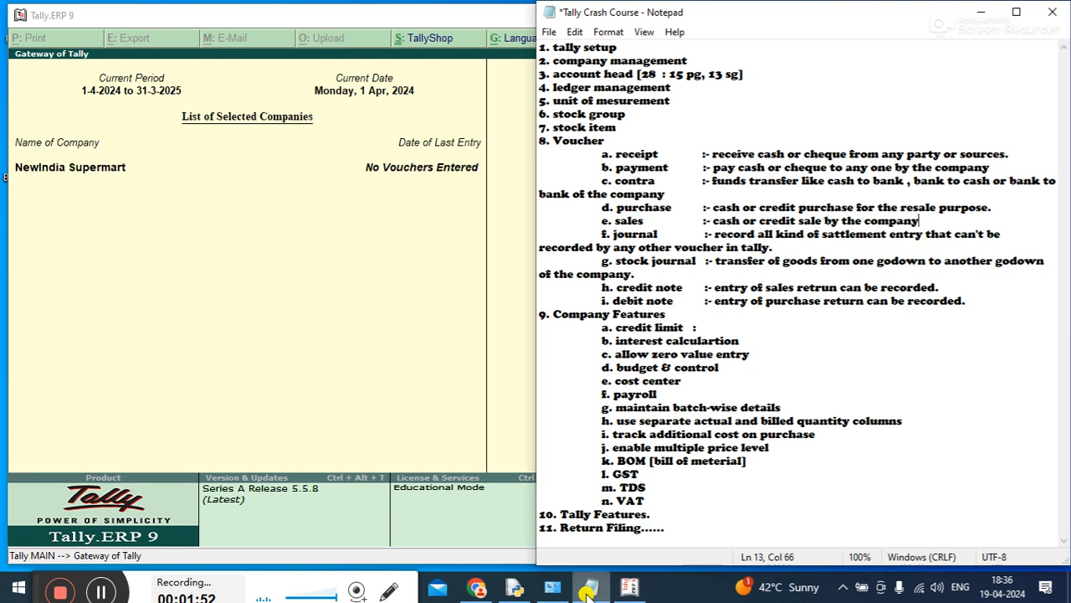
left_click(591, 588)
left_click_drag(552, 74, 613, 69)
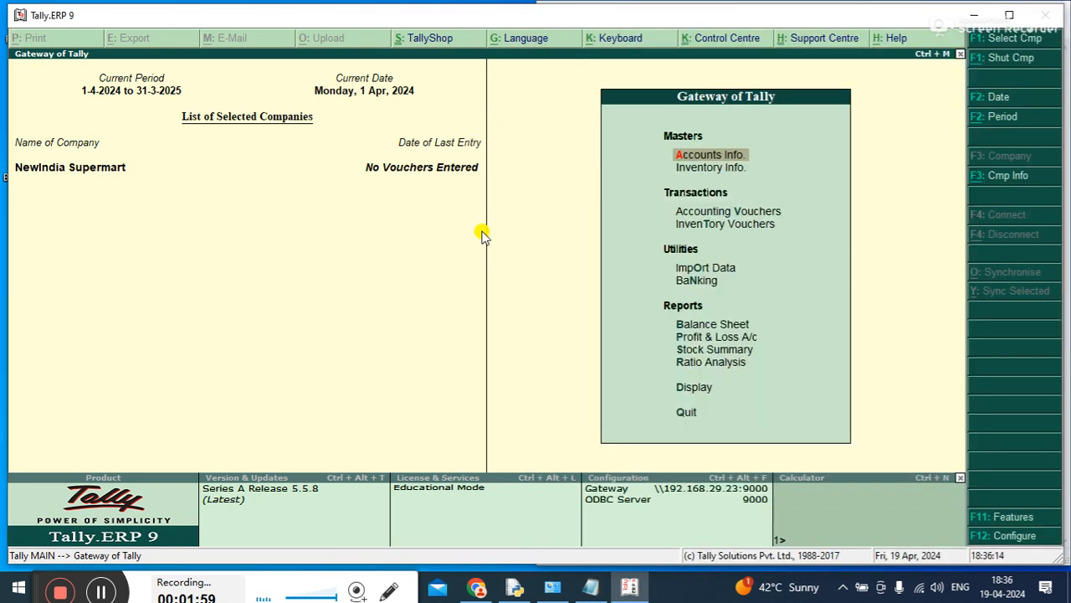
left_click(483, 232)
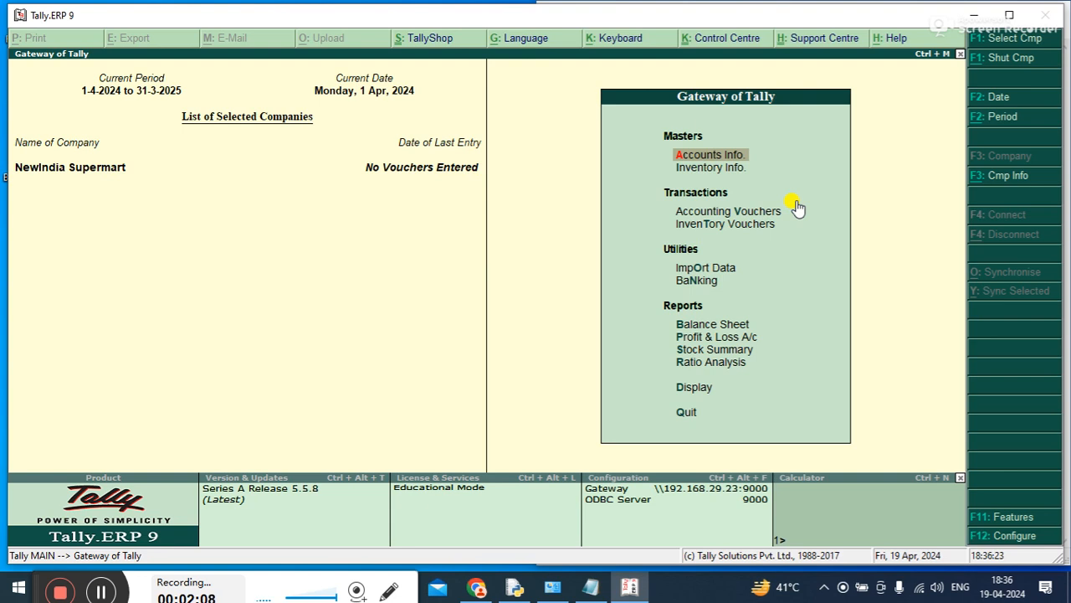
Display the multiple-group list for All Items, review the account groups and their parents, and return to Accounts Info
key("Return")
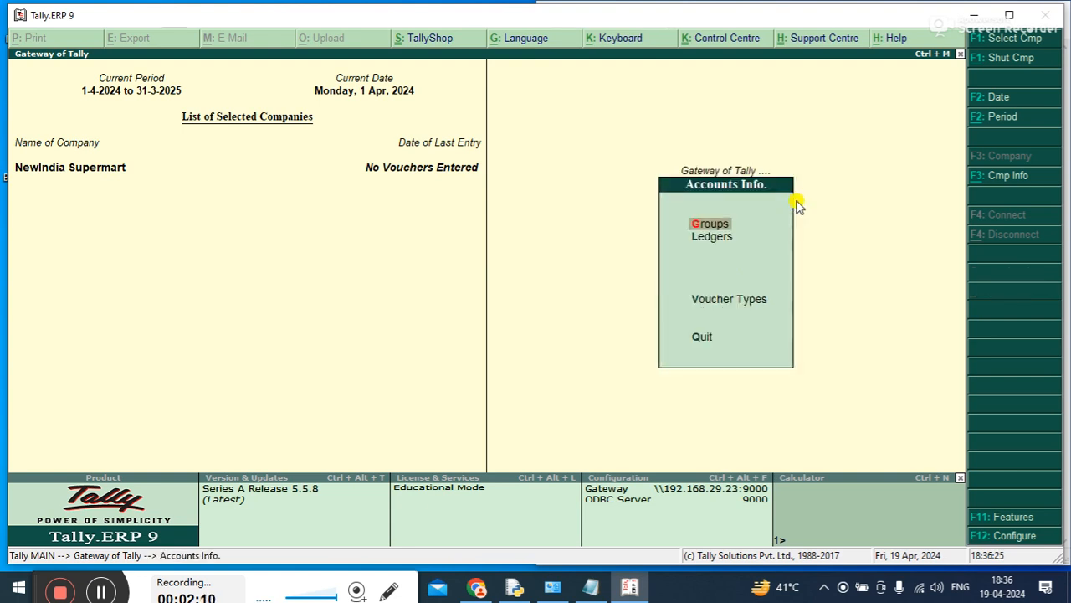
key("Down")
key("Up")
key("Down")
key("Up")
key("Return")
key("Down")
key("Down")
key("Down")
key("Down")
key("Return")
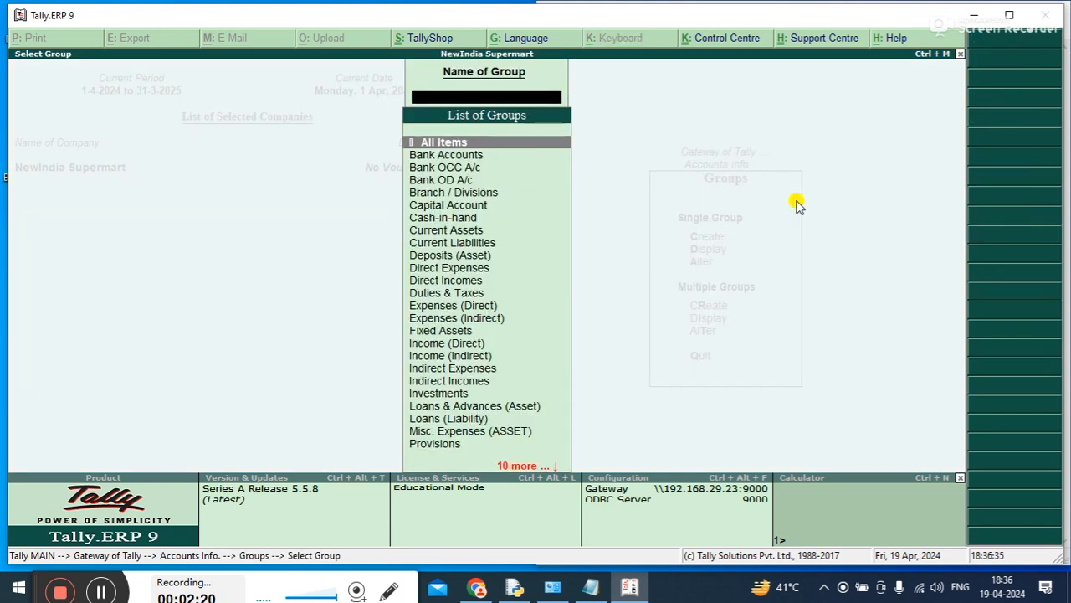
key("Return")
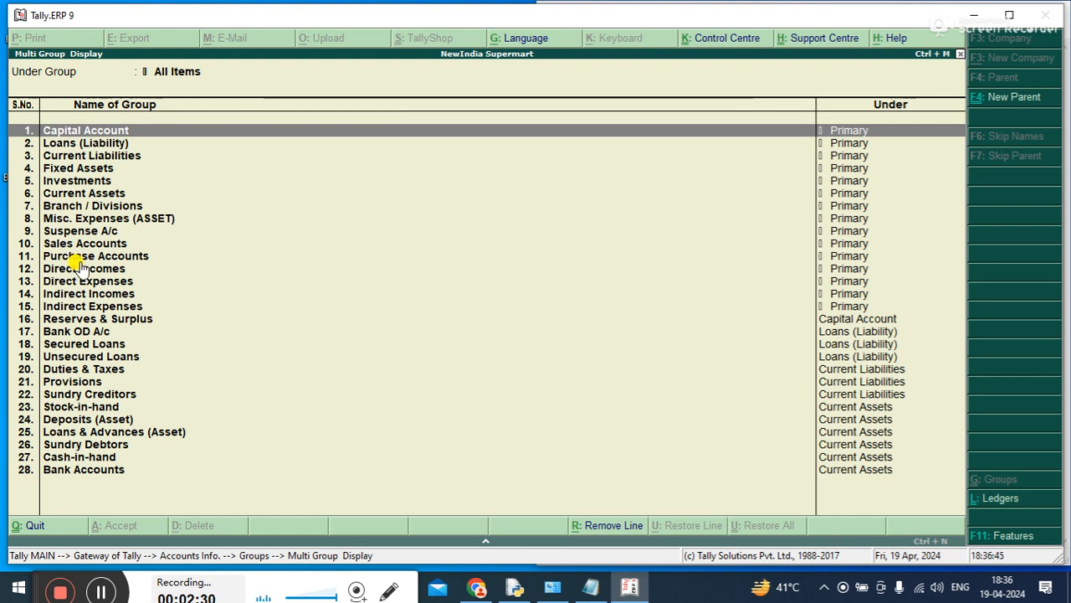
key("Escape")
key("Return")
key("Escape")
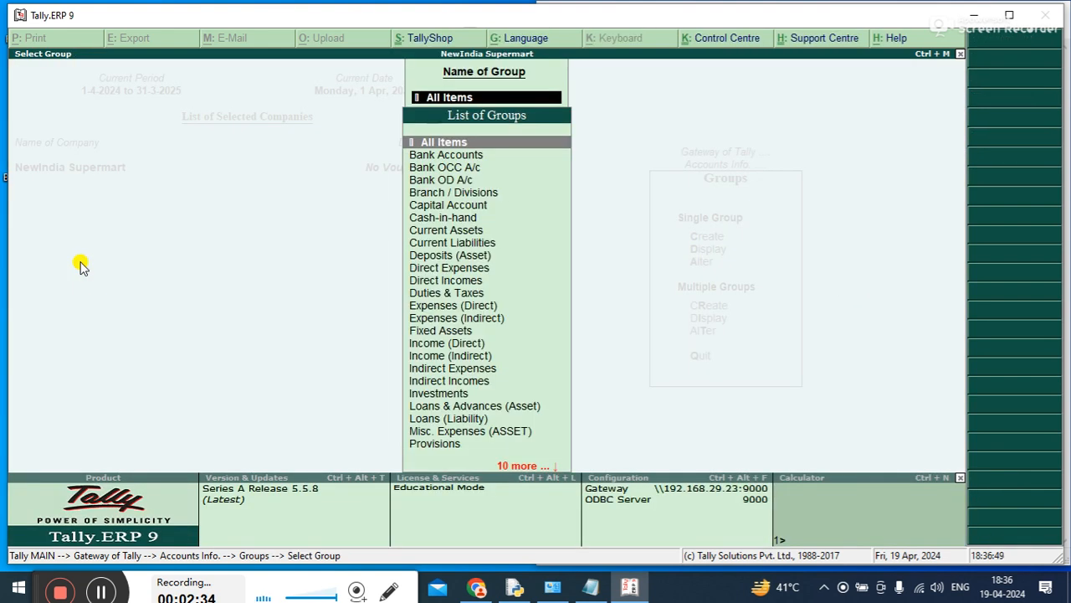
key("Escape")
key("Escape")
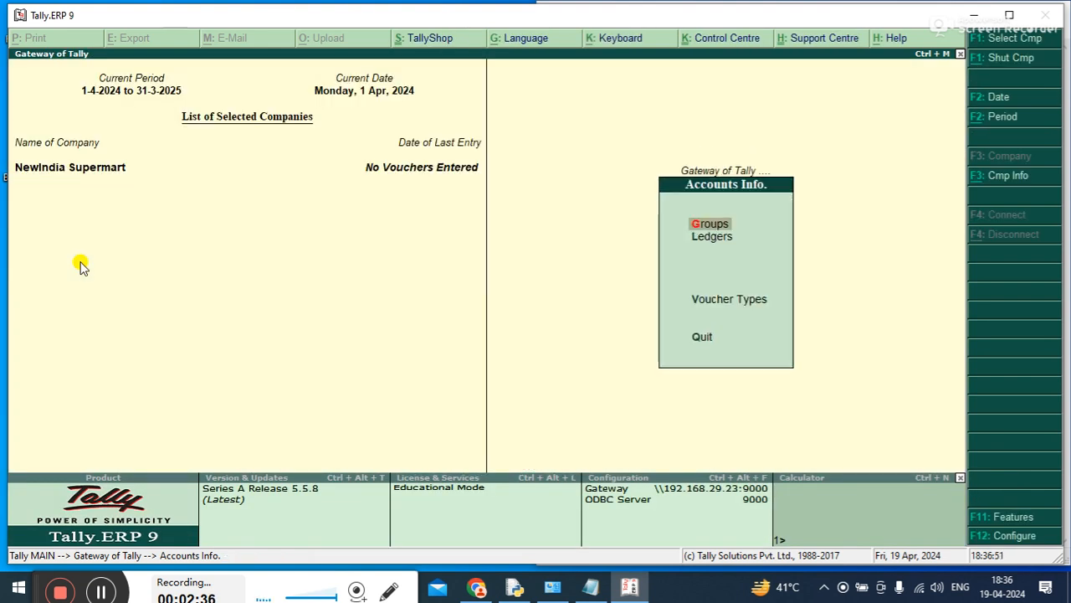
Check the topic after account head in the Notepad outline, and open the Ledgers options under Accounts Info in Tally.ERP 9
left_click(591, 589)
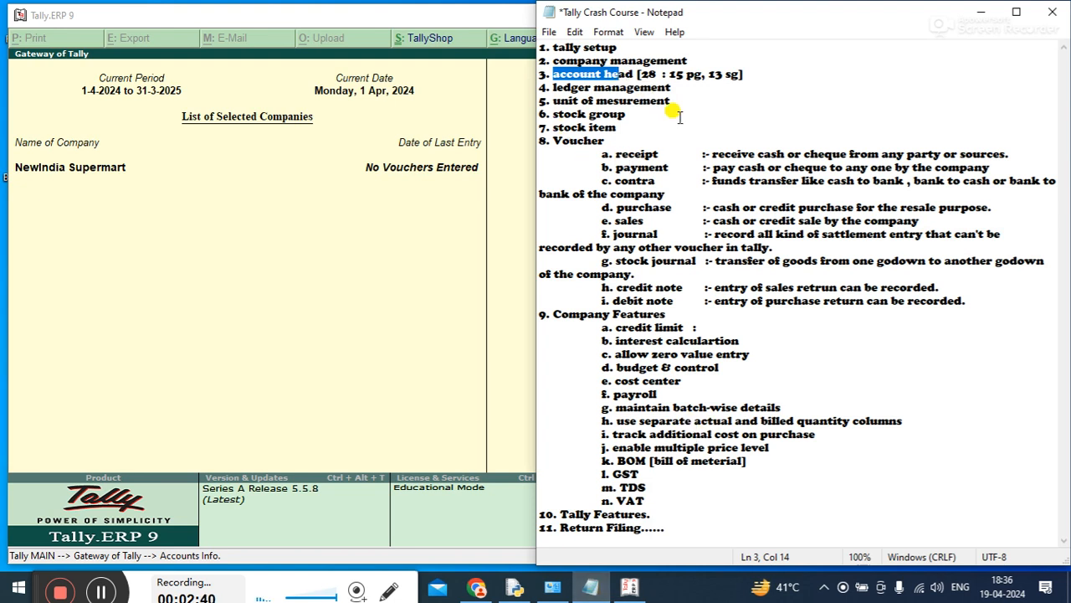
left_click(294, 307)
key("Down")
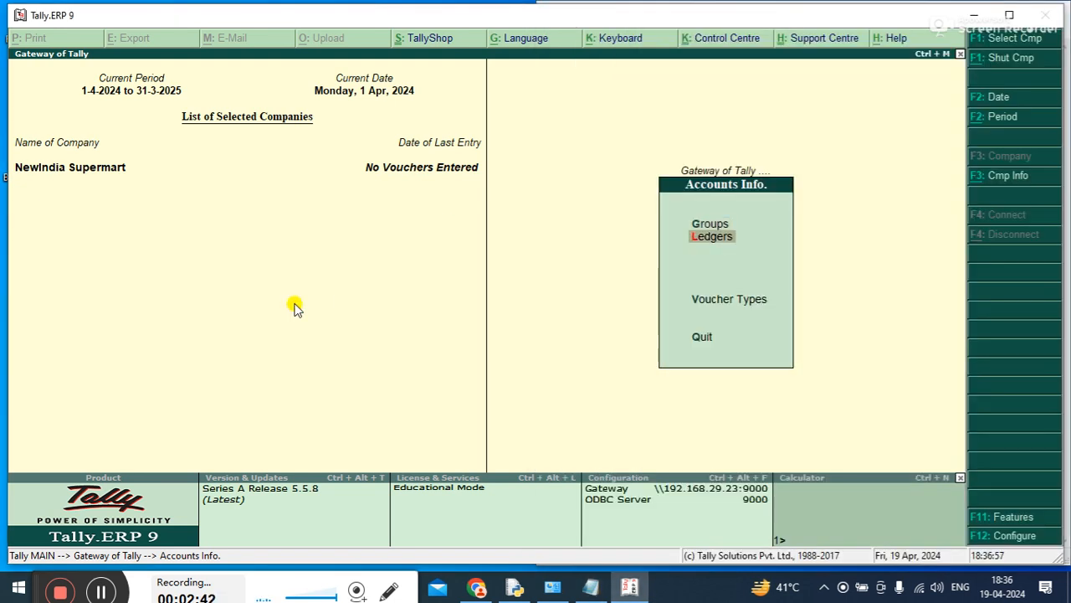
key("Escape")
key("Return")
key("Down")
key("Return")
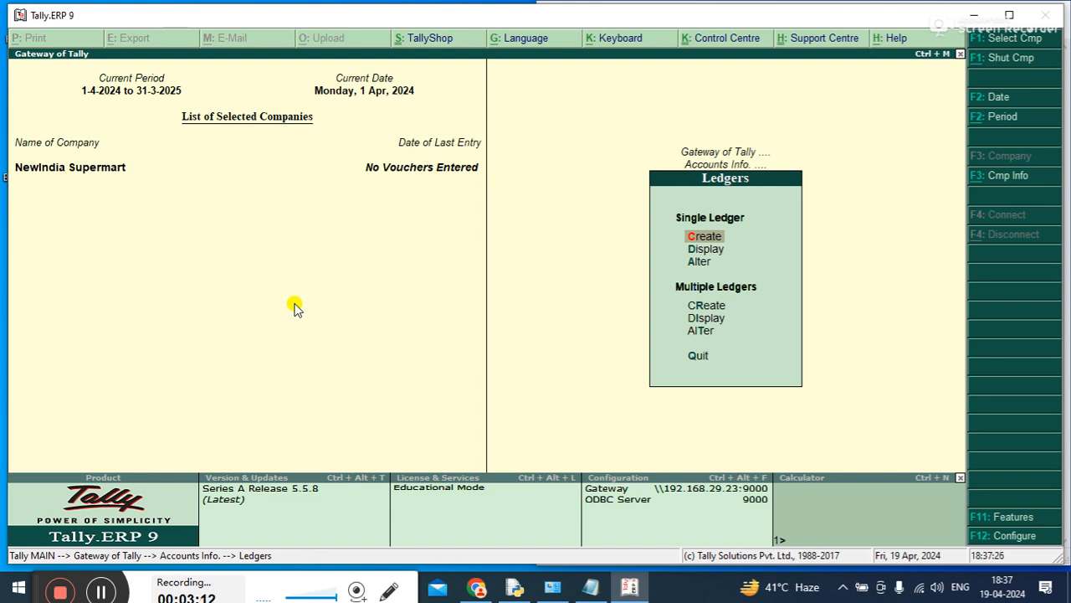
Display the multiple-ledger list for All Items to review the default ledgers, and return to the Ledgers options
key("Down")
key("Down")
key("Down")
key("Down")
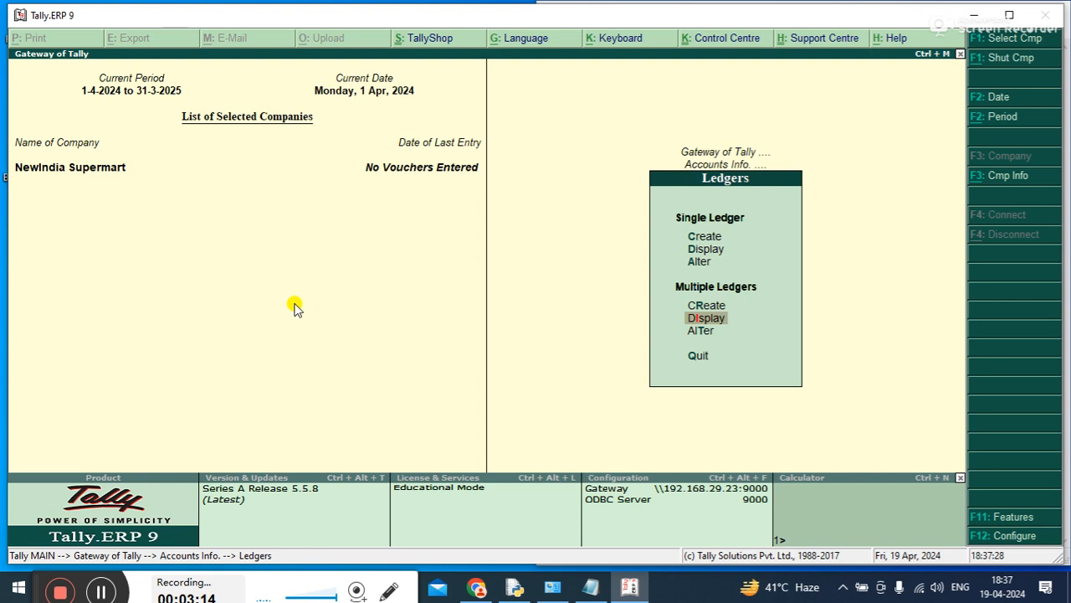
key("Return")
key("Return")
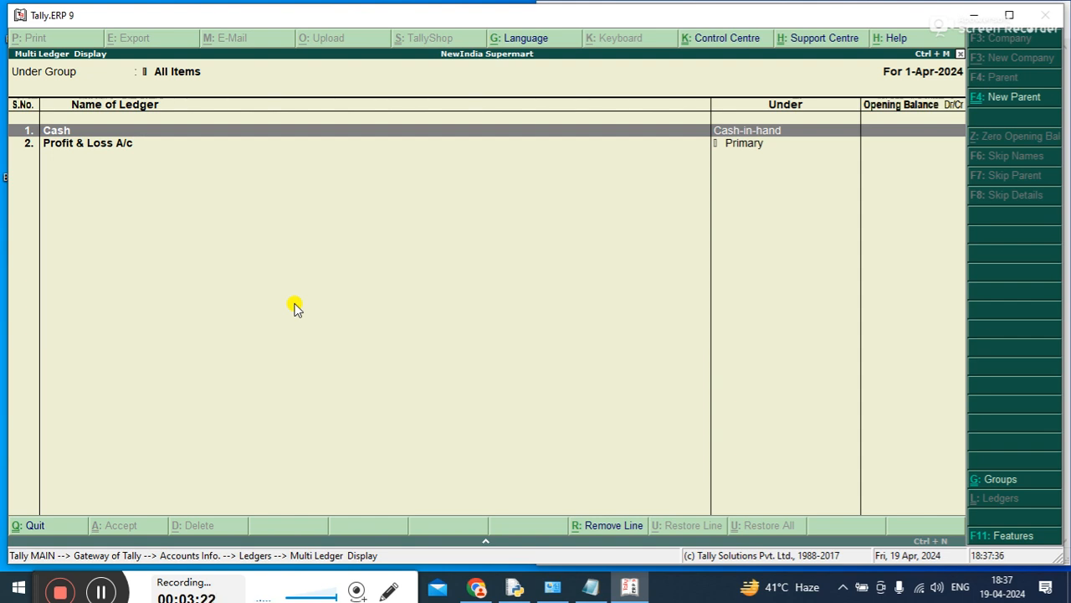
key("Escape")
key("Escape")
Create a single ledger named Capital A/c under the Capital Account group with inventory values affected set to No
key("Up")
key("Up")
key("Up")
key("Up")
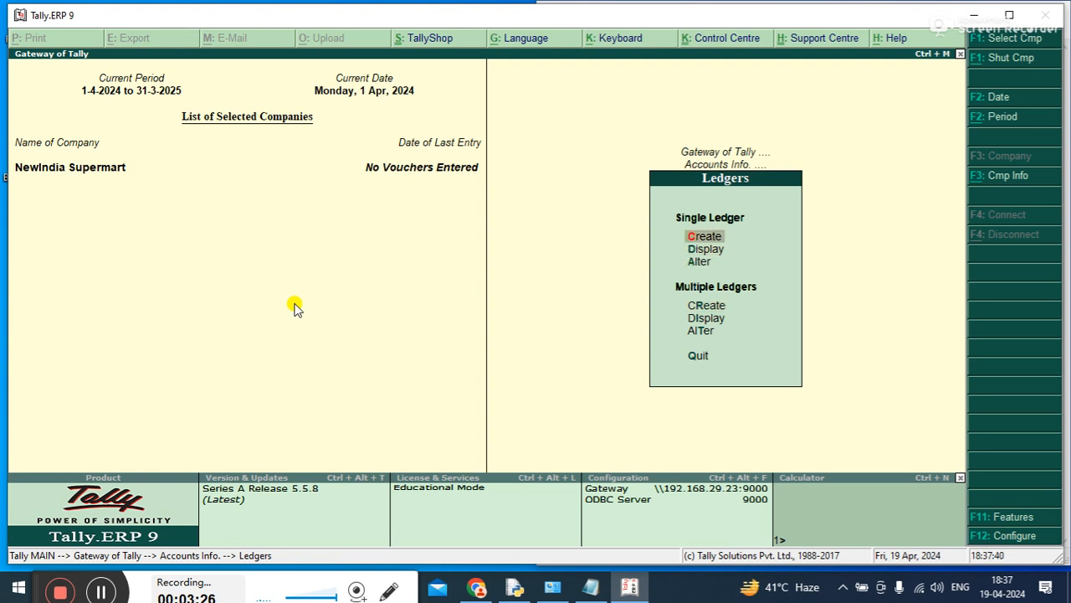
key("Return")
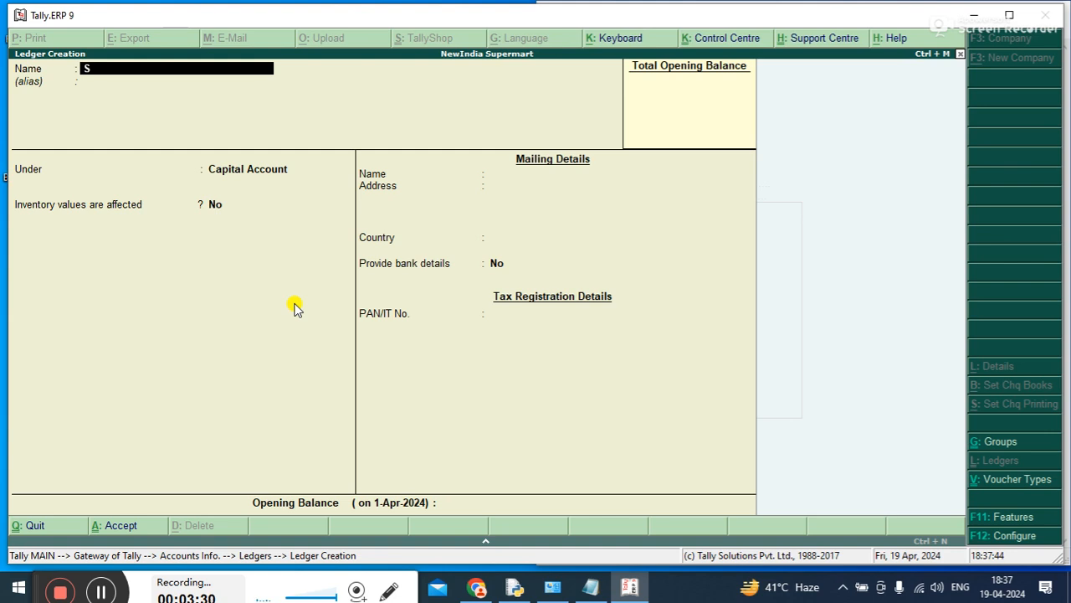
key("BackSpace")
type("Capital A/c")
key("Return")
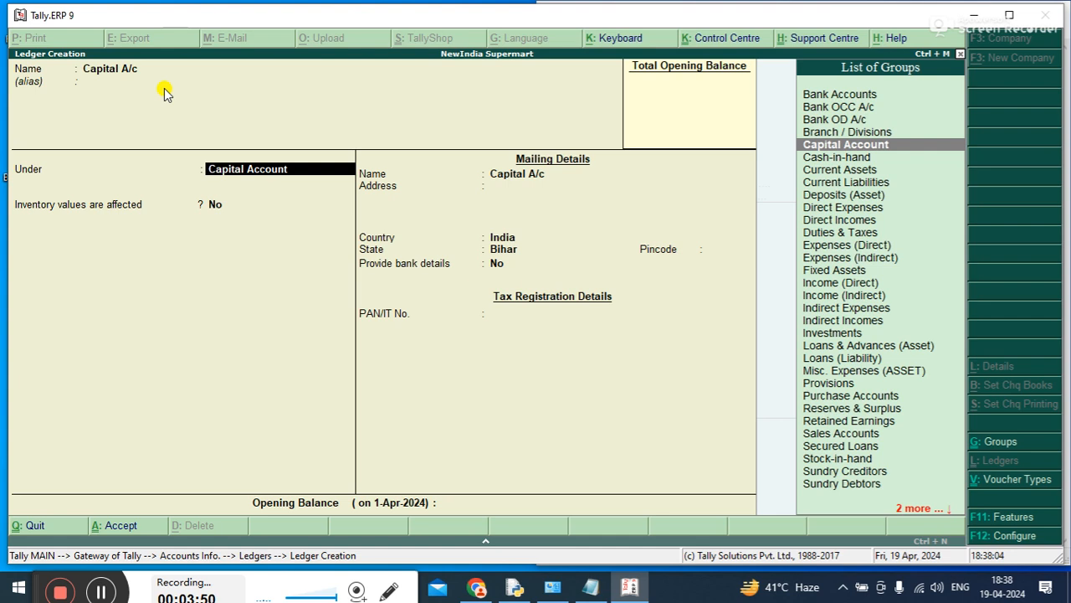
key("Return")
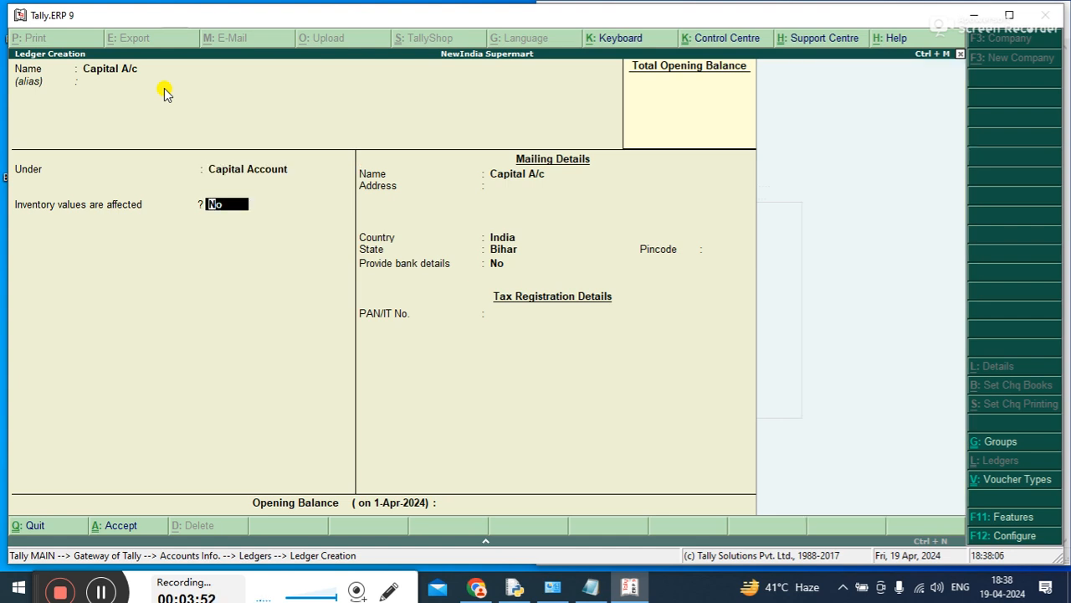
key("Return")
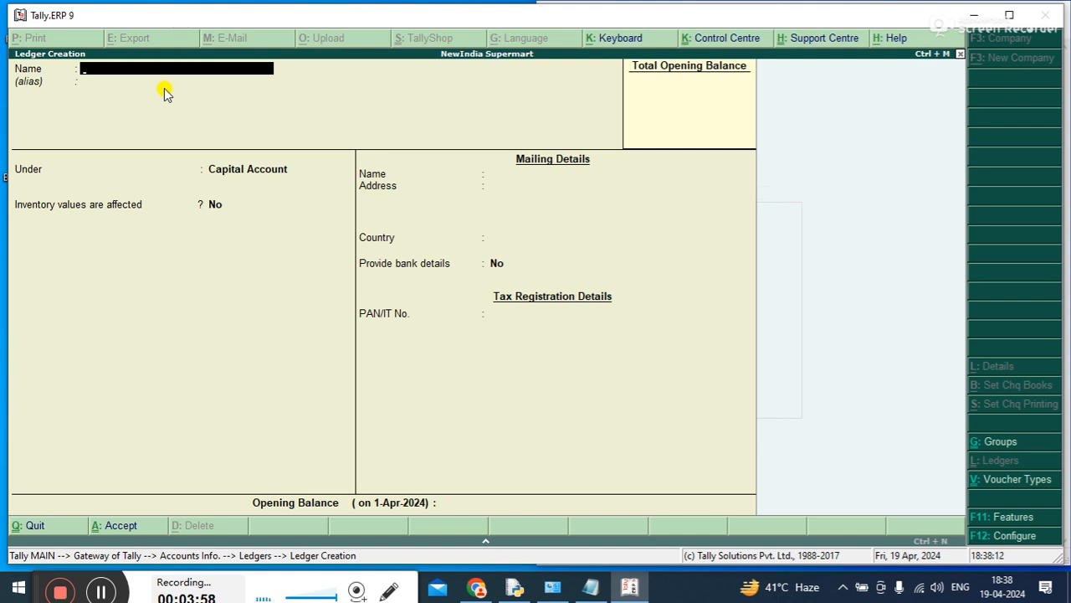
Create a ledger named Purchase A/c under the Purchase Accounts group, keeping inventory values affected at Yes
type("Purchase a/c")
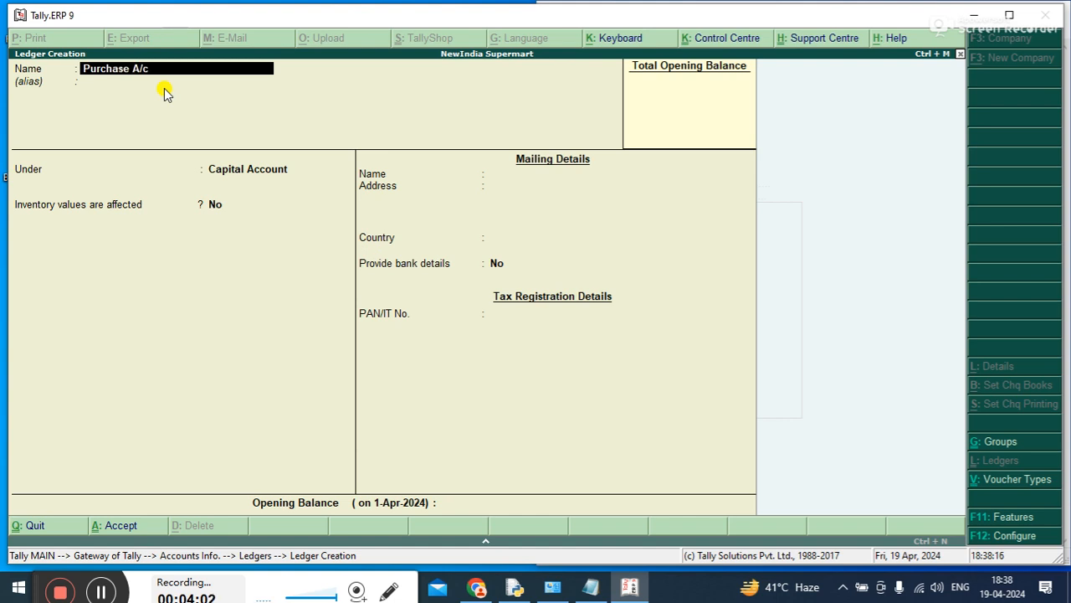
key("Return")
key("Return")
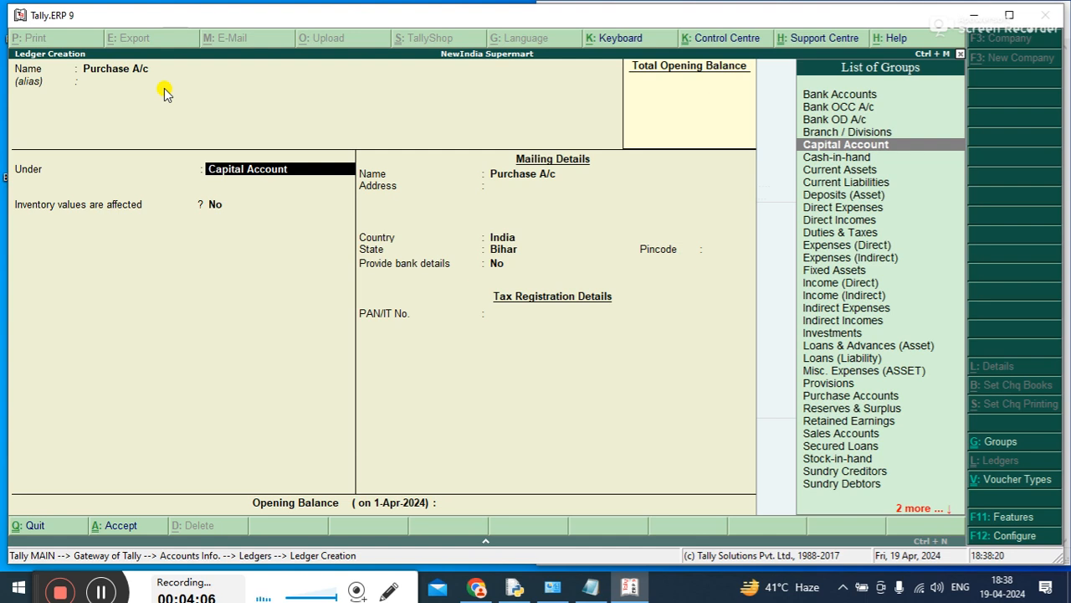
type("Pur")
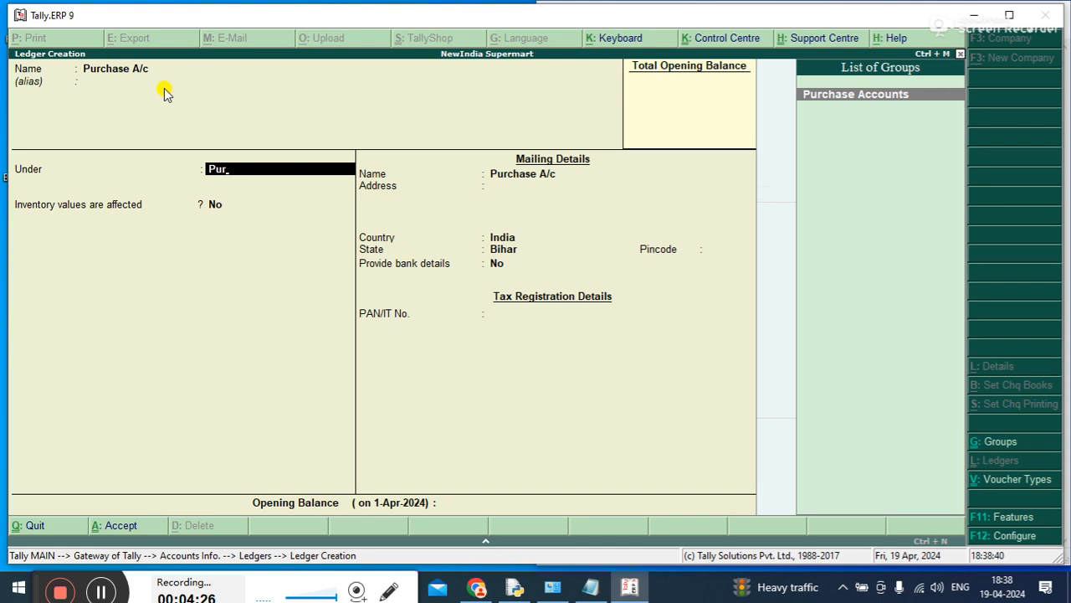
key("Return")
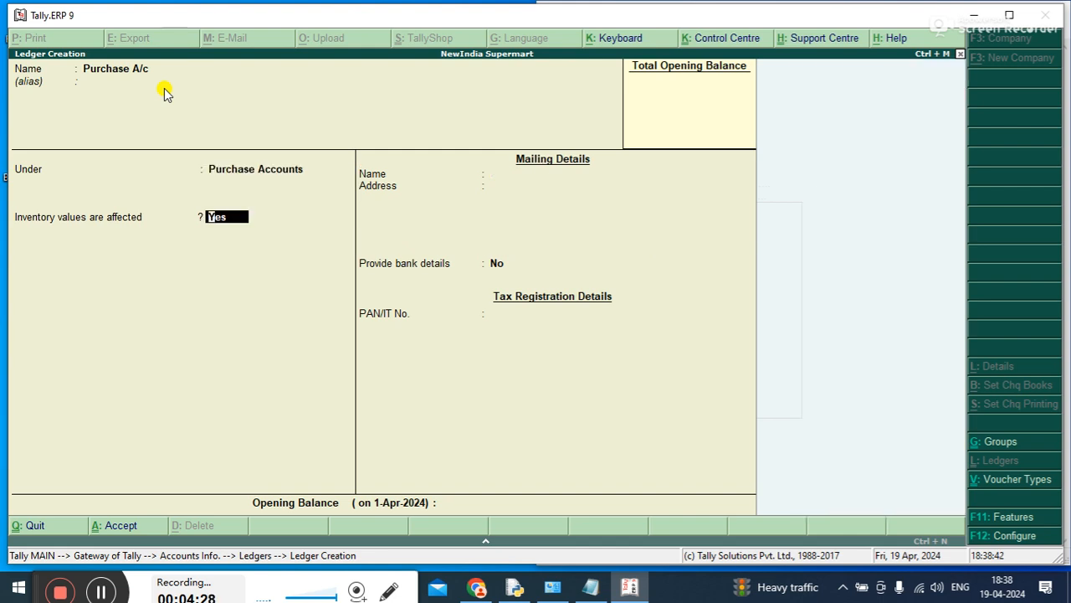
key("ctrl+a")
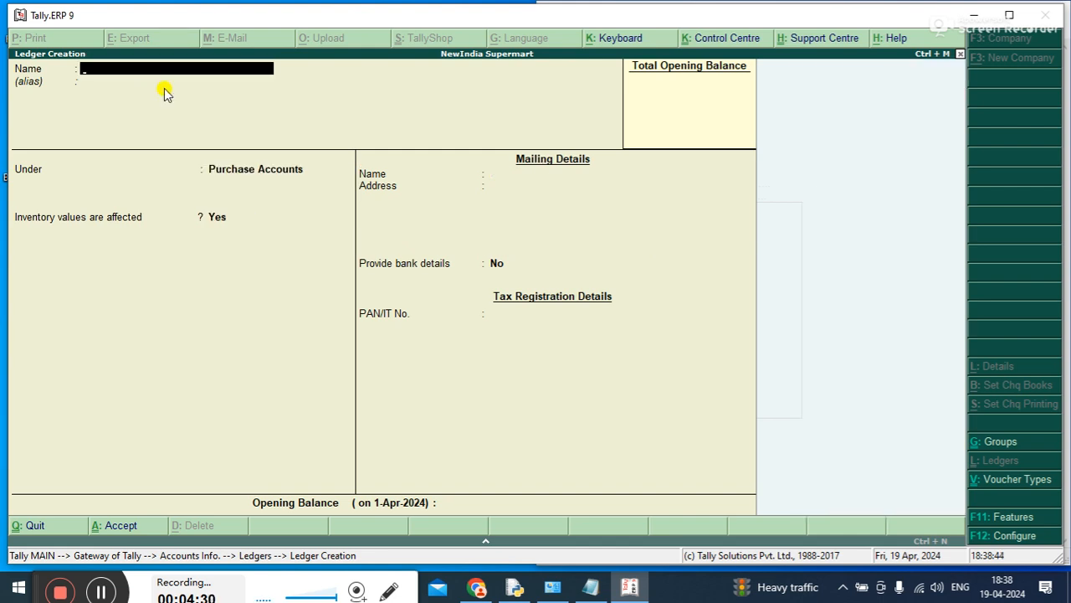
Create a ledger named Sales A/c under the Sales Accounts group and save it
type("Sales A/c")
key("Return")
key("Return")
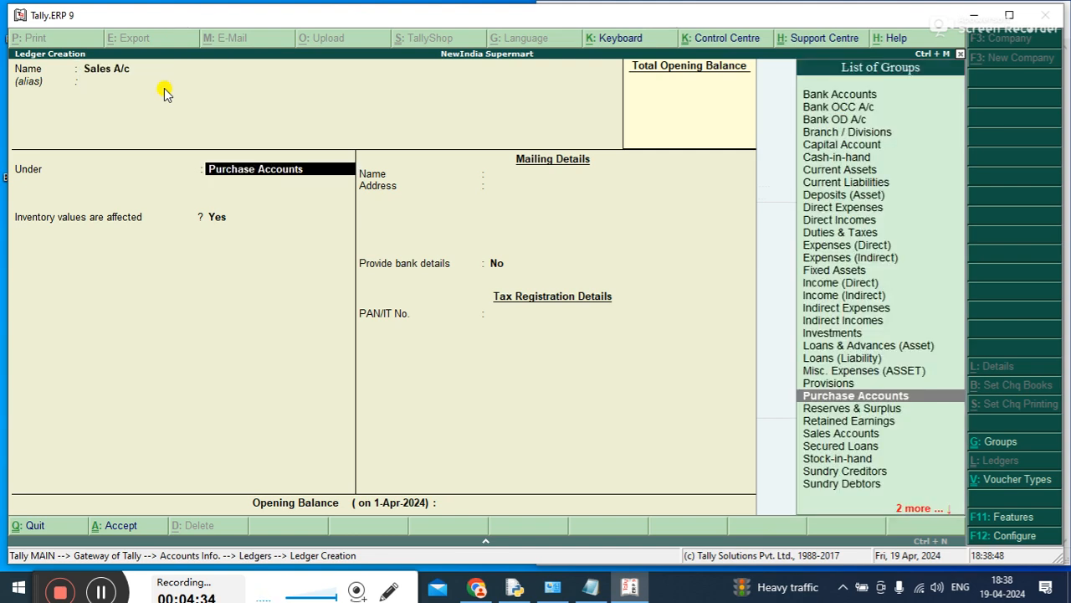
type("S")
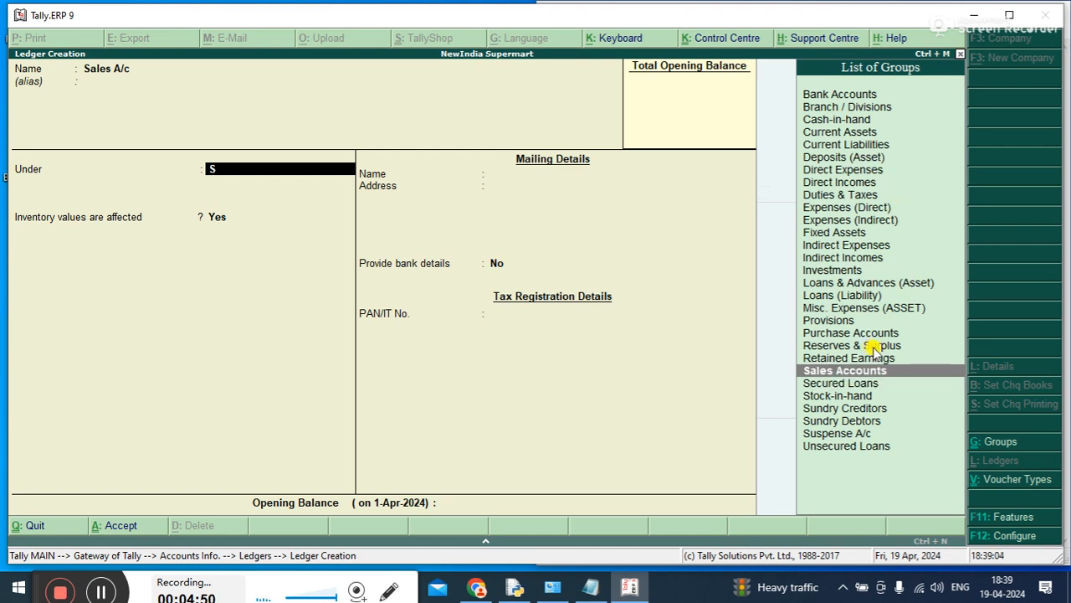
key("Return")
key("ctrl+a")
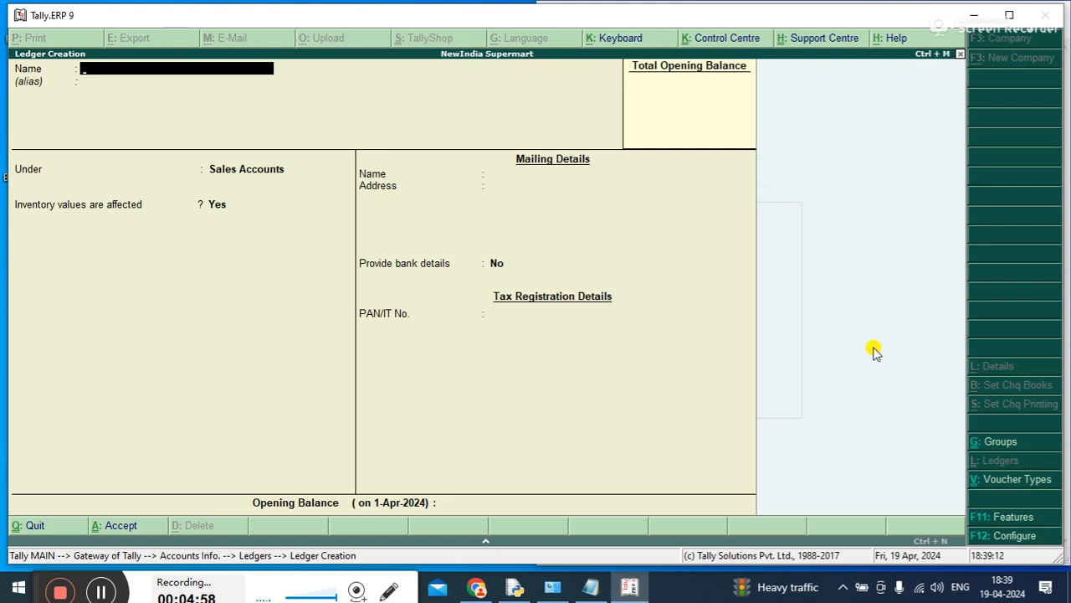
Create a ledger named Sales Return A/c under the Sales Accounts group, keeping inventory values affected at Yes
type("Sales Return")
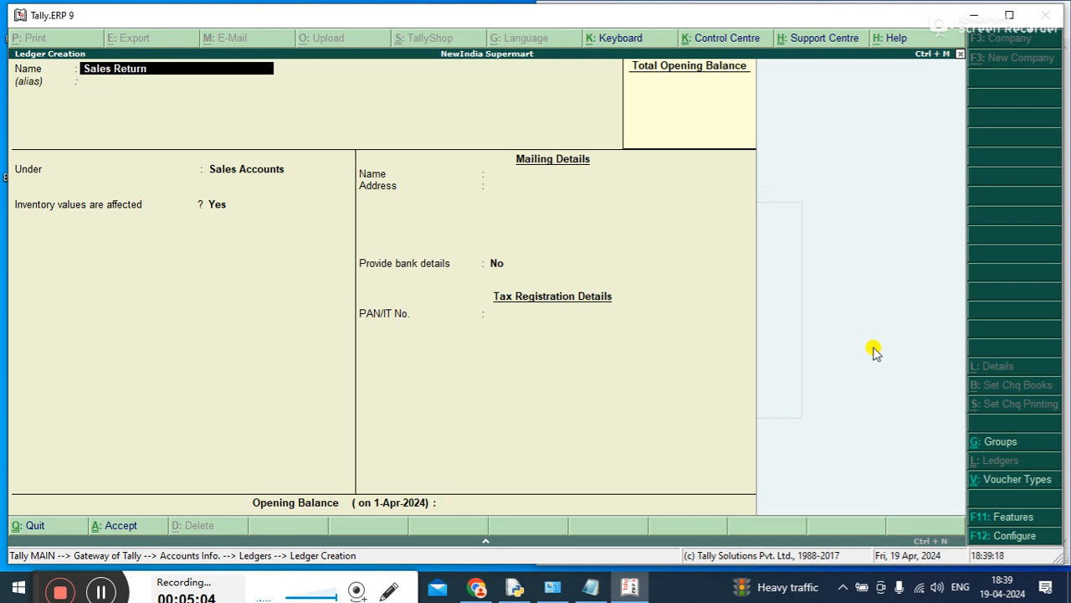
type(" A/c")
key("Return")
key("Return")
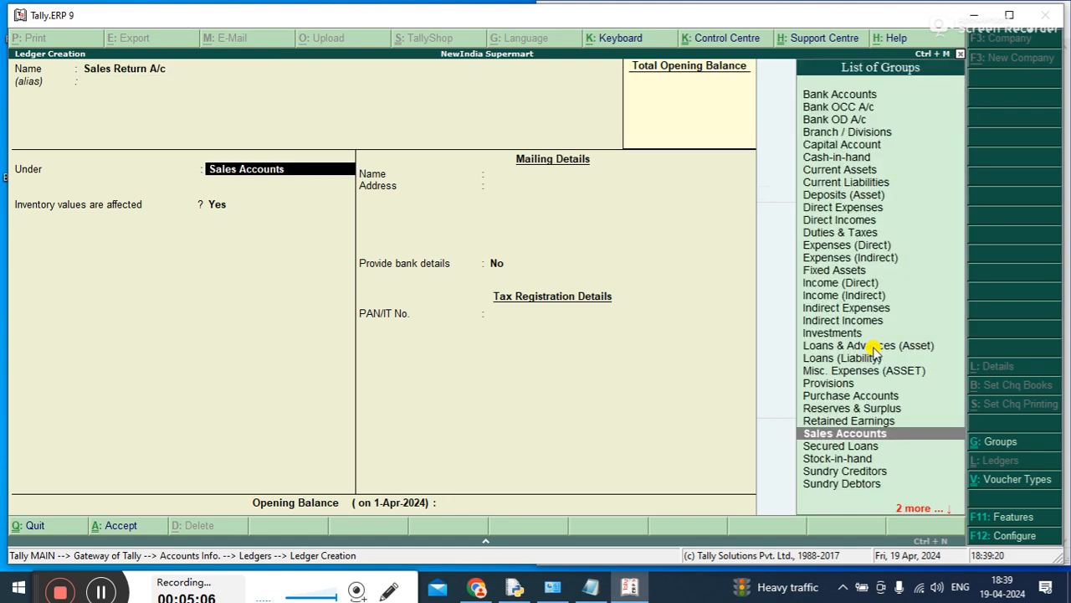
key("Return")
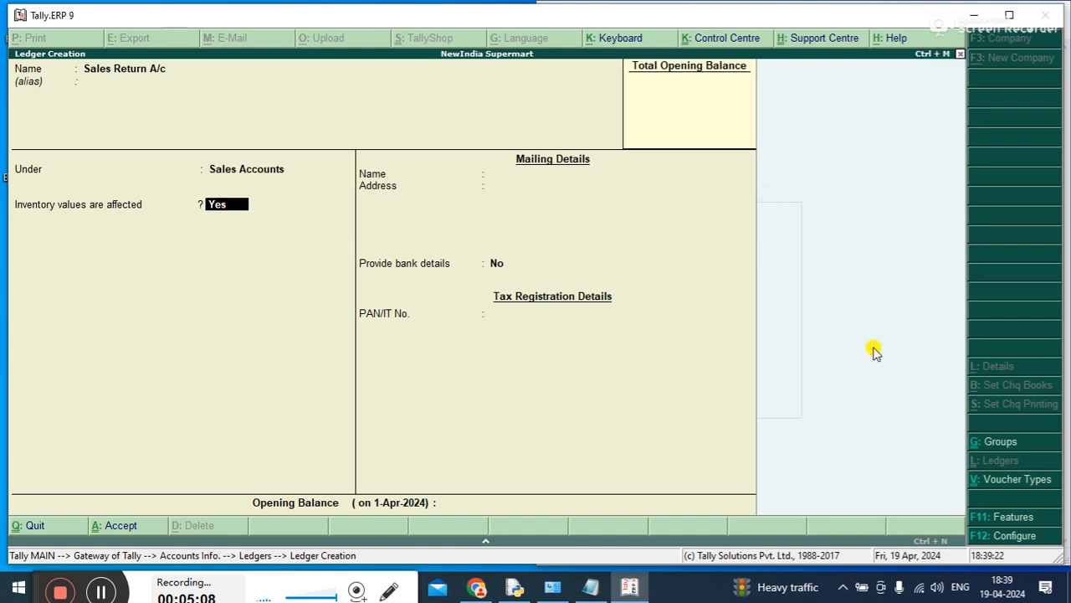
key("ctrl+a")
Create a ledger named Purchase Return A/c under the Purchase Accounts group, keeping inventory values affected at Yes
type("Purchase Retur")
key("BackSpace")
type("ur")
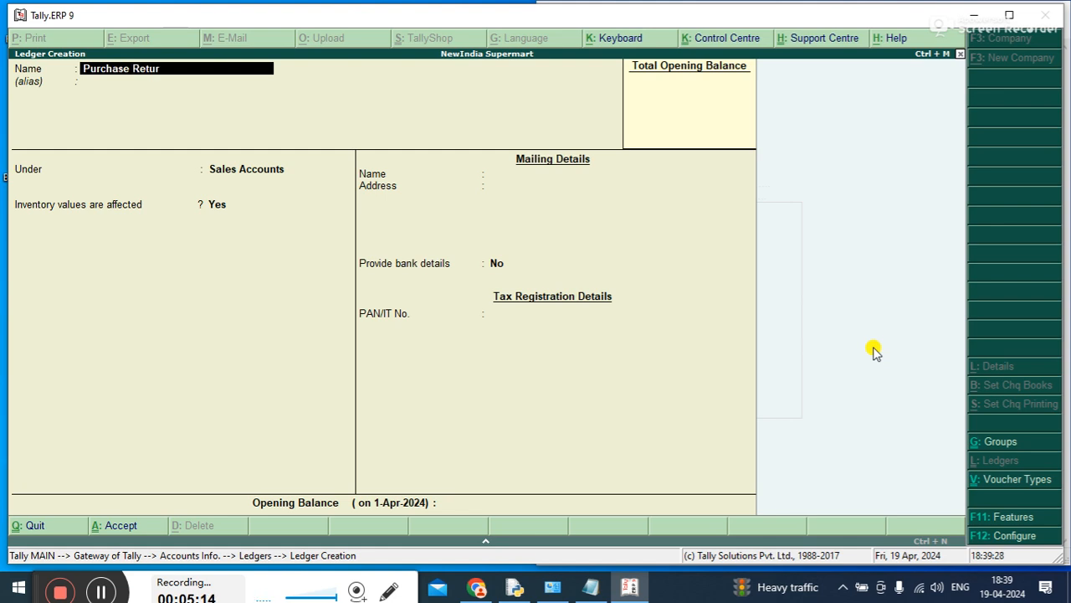
type("n A/c")
key("Return")
type("Pu")
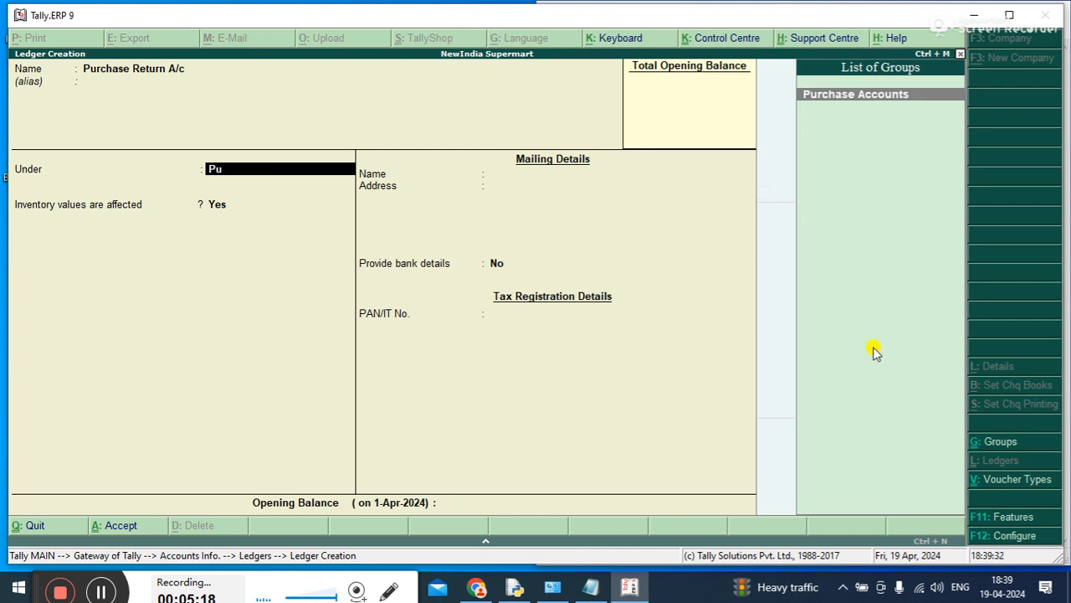
key("Return")
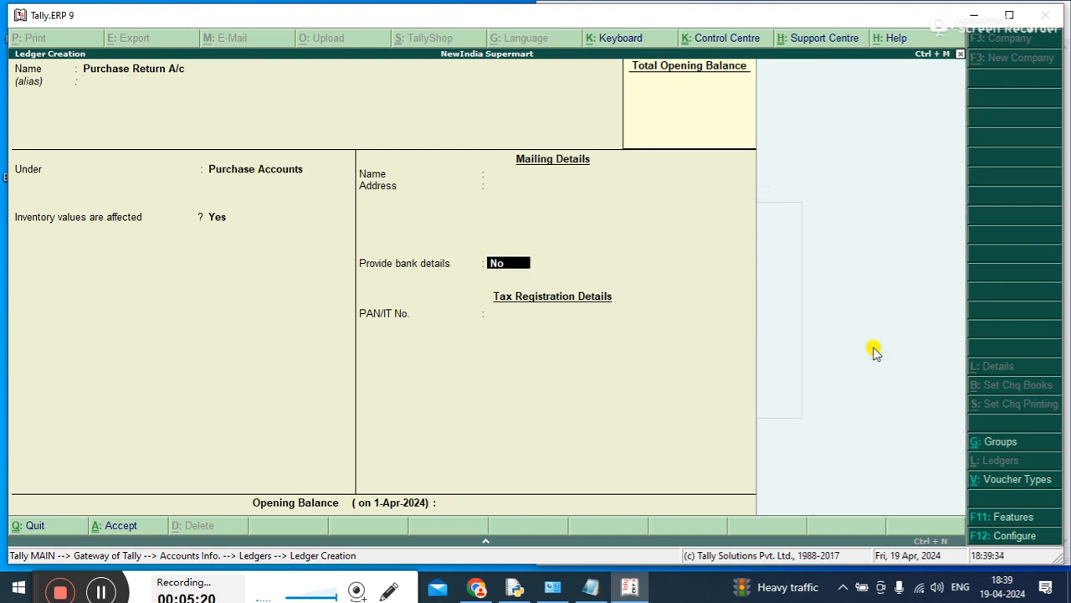
key("ctrl+a")
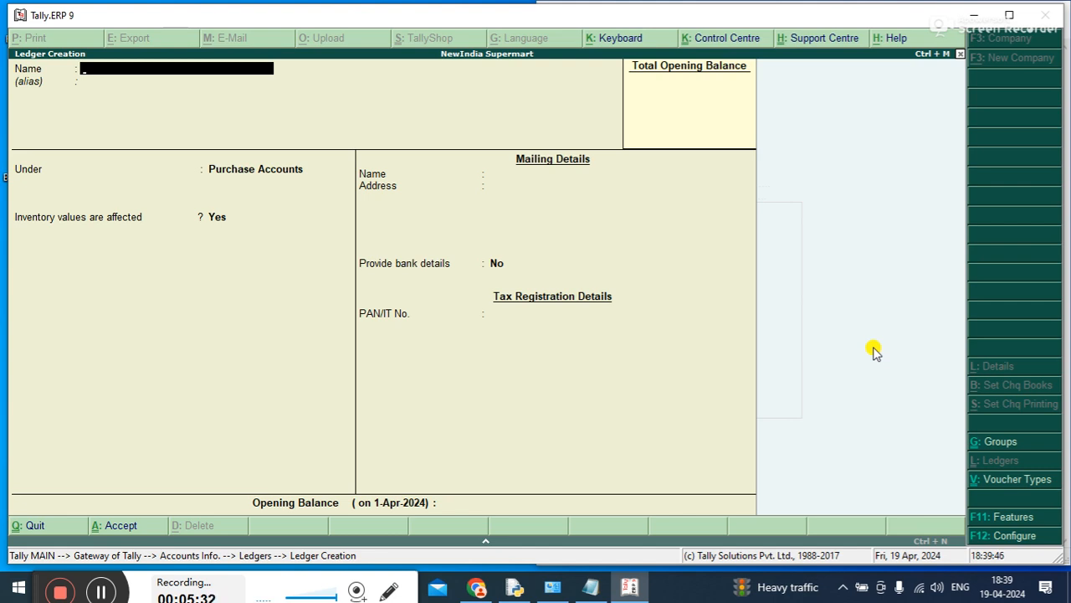
Create a bank ledger named Sbi A/c under the Bank Accounts group, leaving the account number and IFS code blank
type("Sbi a/c")
key("Return")
type("B")
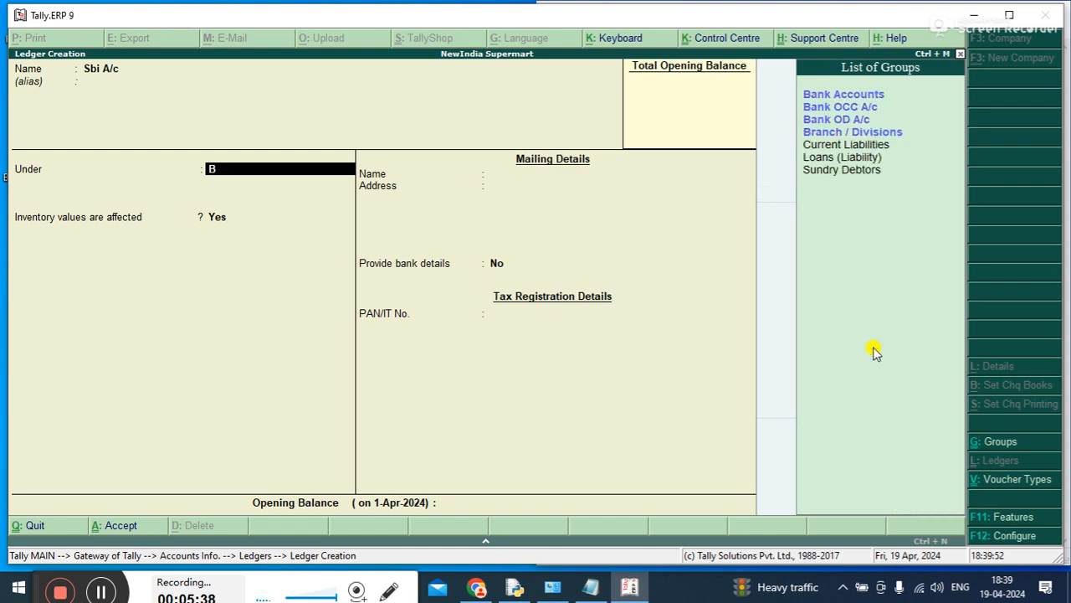
key("Return")
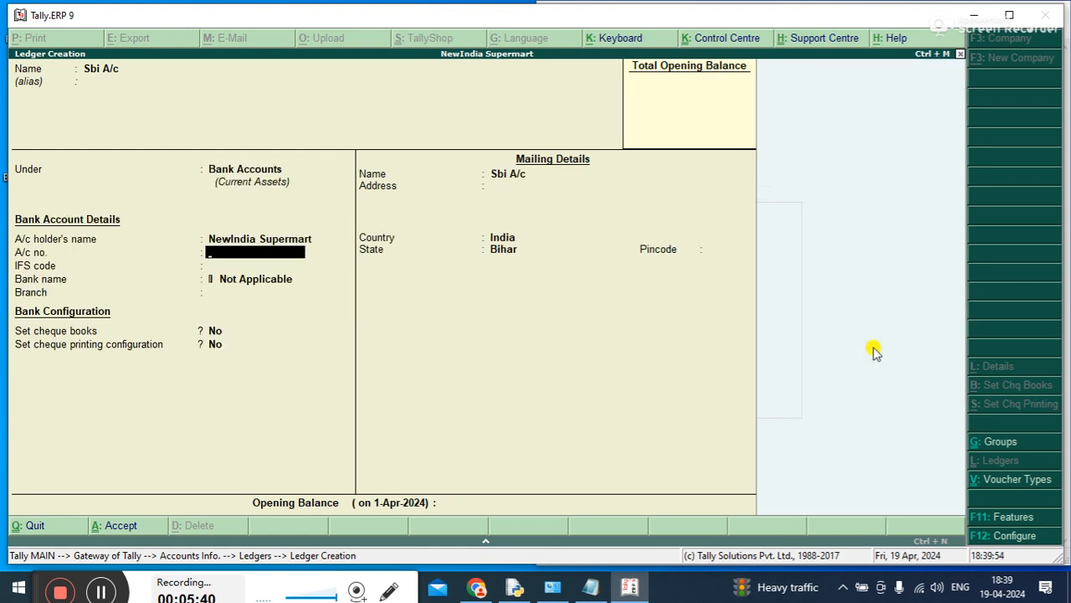
key("ctrl+a")
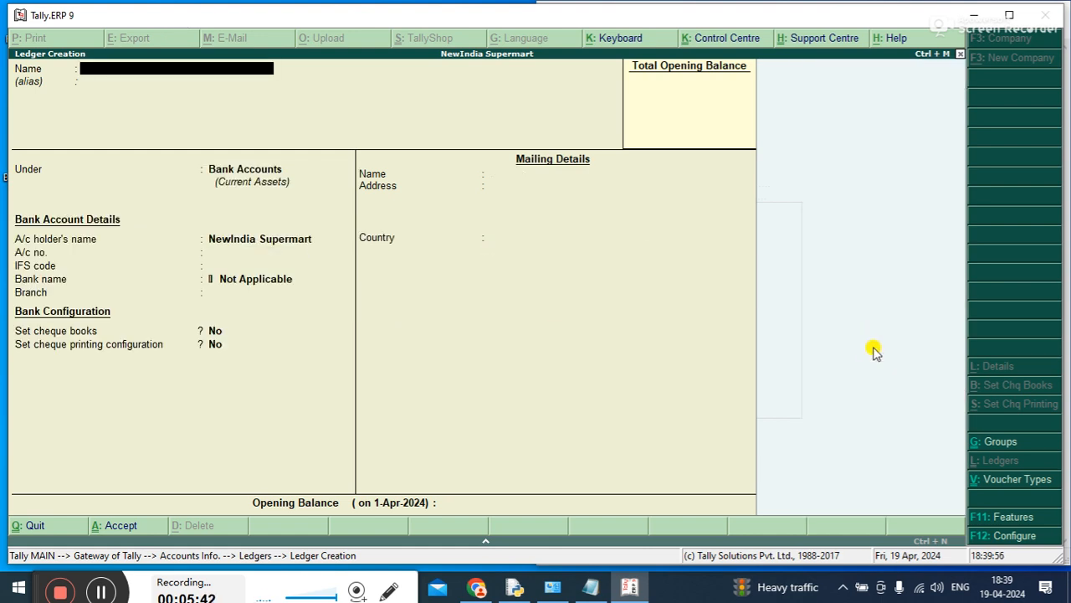
Create a second bank ledger named Pnb A/c under the Bank Accounts group with the default bank details
type("Pnb A/c")
key("Return")
key("Return")
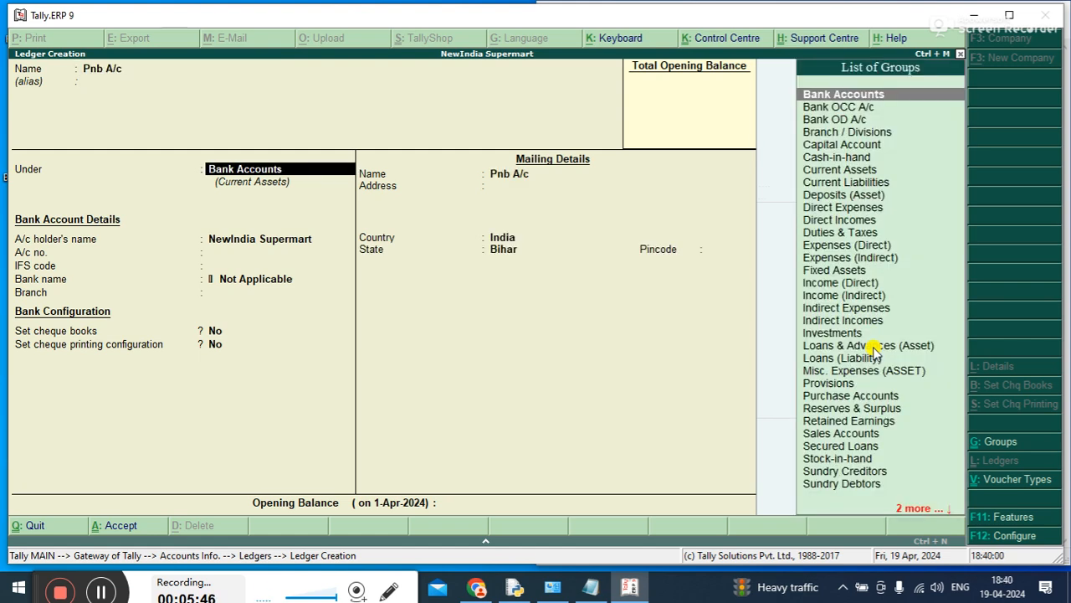
key("Return")
key("ctrl+a")
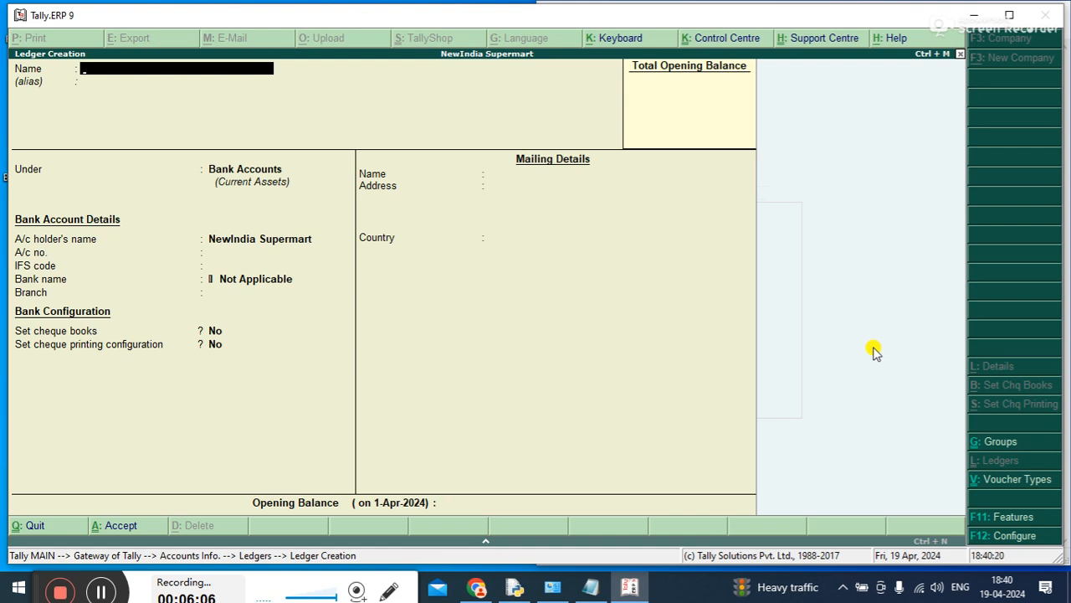
Create a party ledger named Sinha Computer under the Sundry Debtors group, keeping bill-by-bill balances at Yes
type("Sinha Computer")
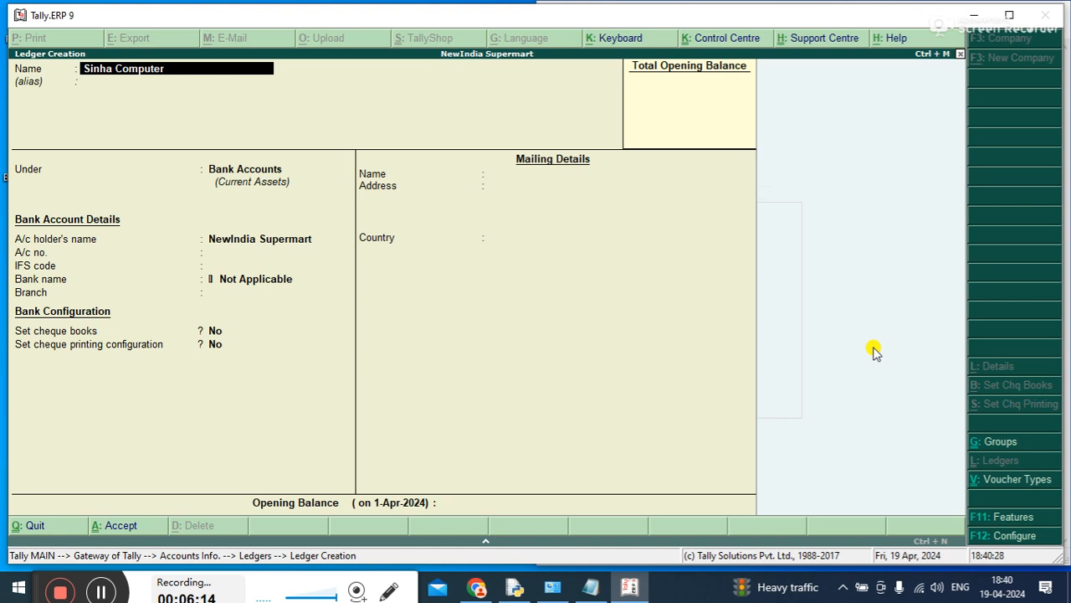
key("Return")
key("Return")
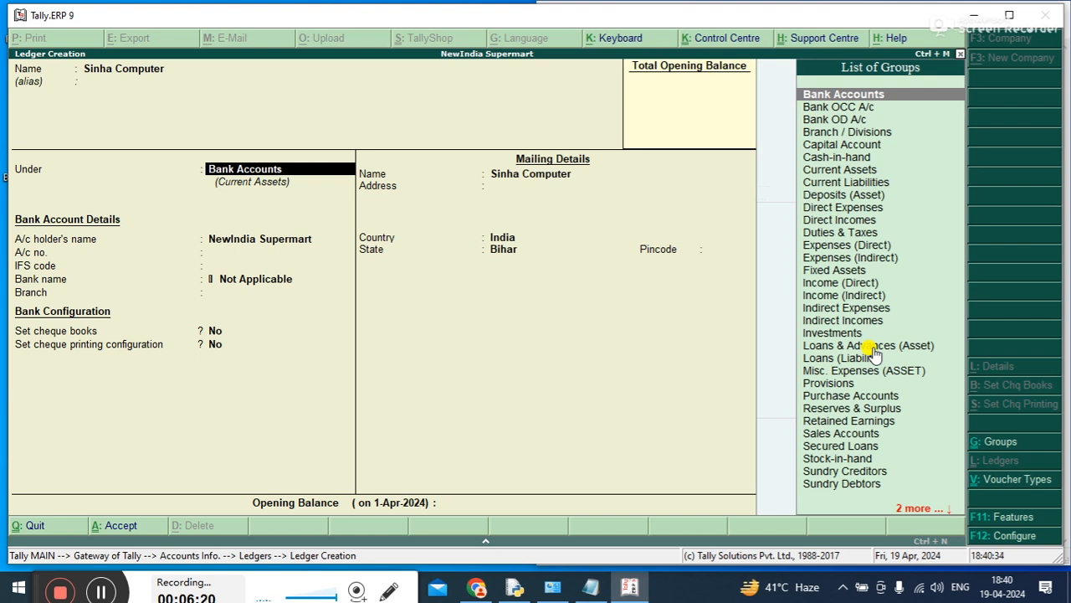
type("Su")
key("Down")
key("Down")
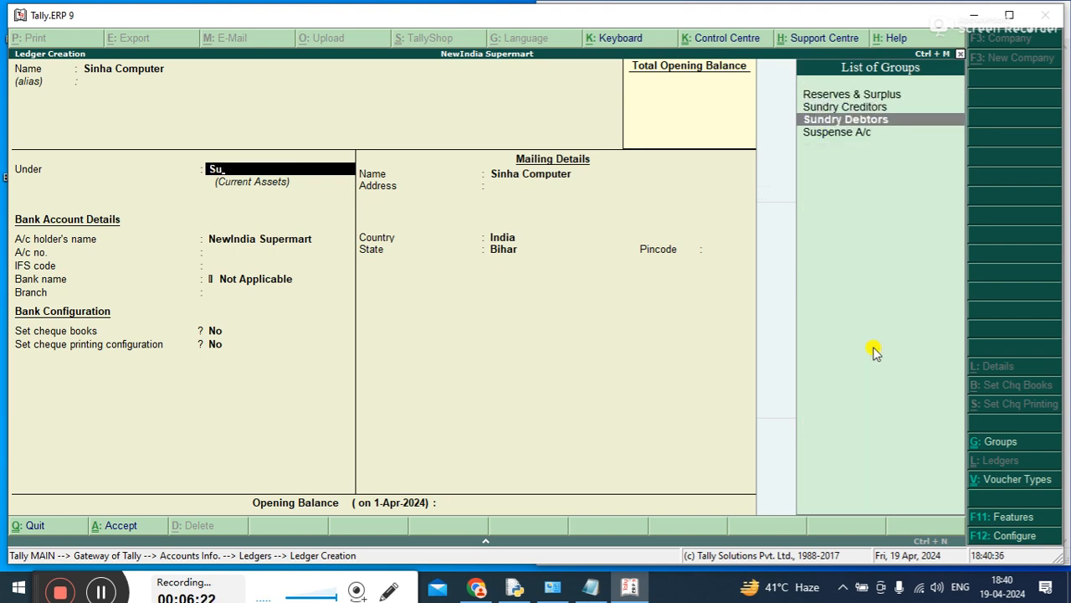
key("Return")
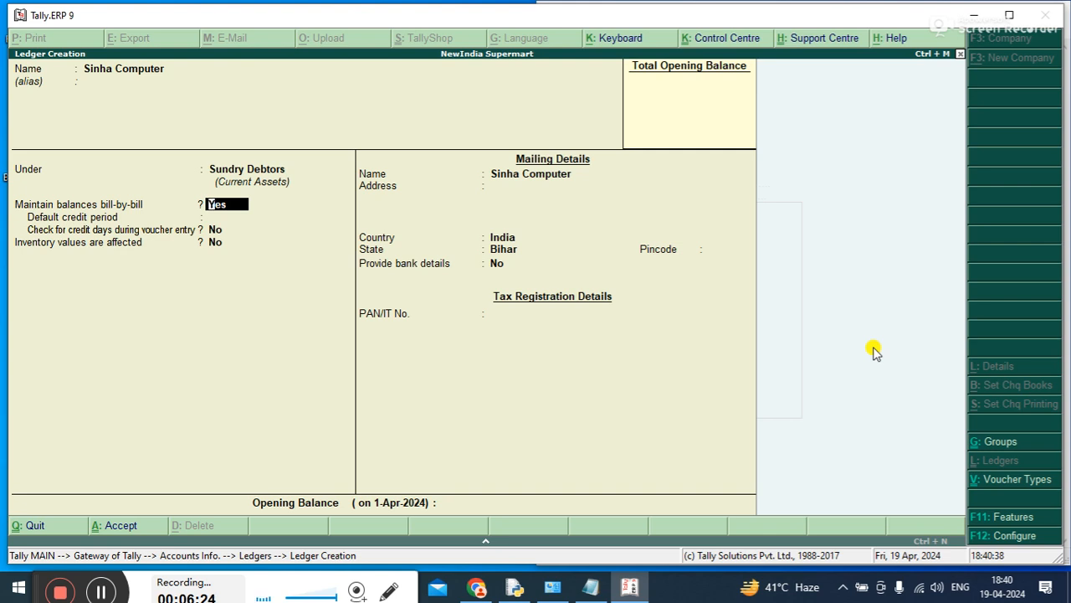
key("ctrl+a")
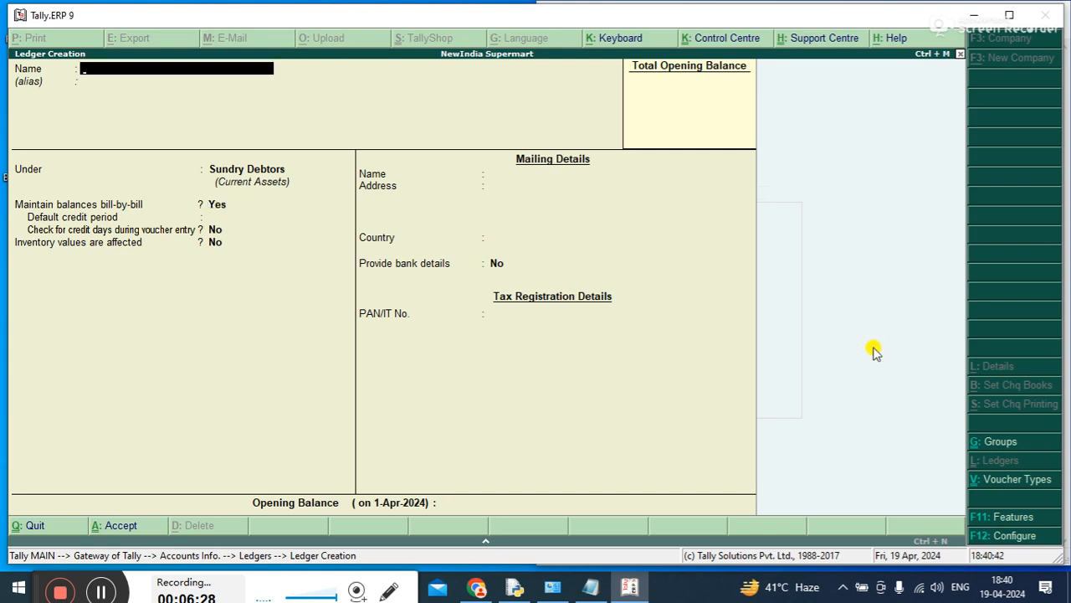
Create another customer ledger named Shukla Computer under the Sundry Debtors group and save it
type("Shukla computer")
key("Return")
key("Return")
key("Return")
key("ctrl+a")
Create a supplier ledger named Sharma Computer under the Sundry Creditors group, keeping bill-by-bill balances at Yes
type("Sha")
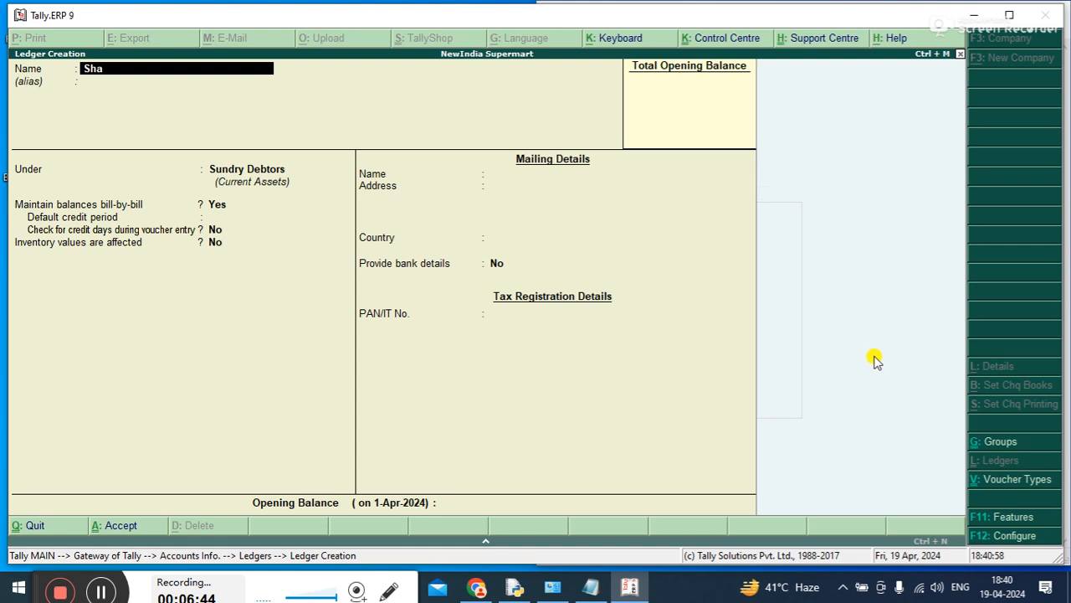
type("rver")
key("BackSpace")
key("BackSpace")
type("rma")
type("omputer")
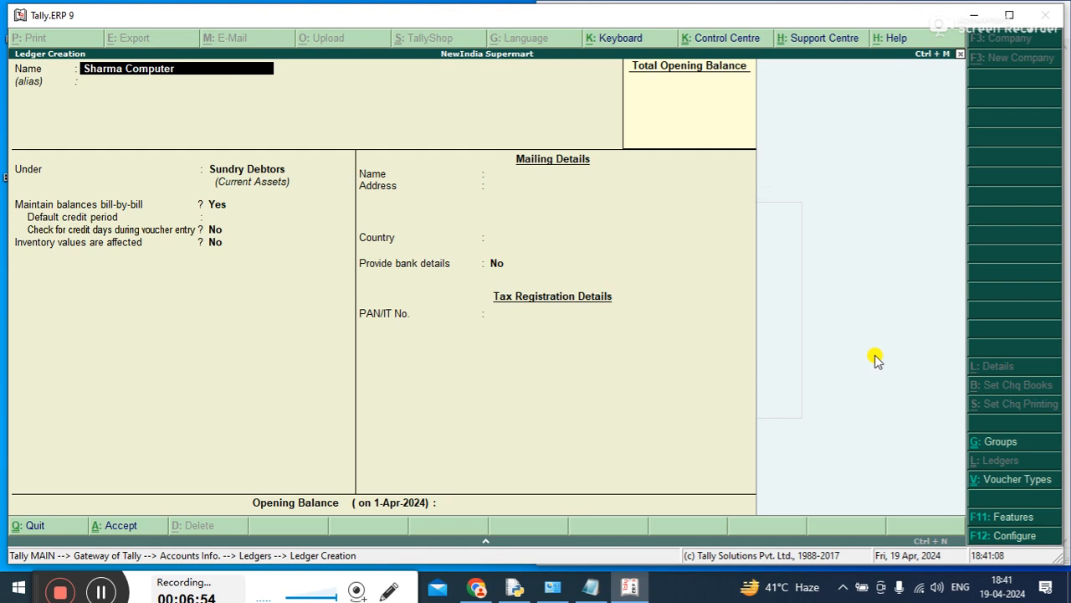
key("Return")
key("Return")
type("Si")
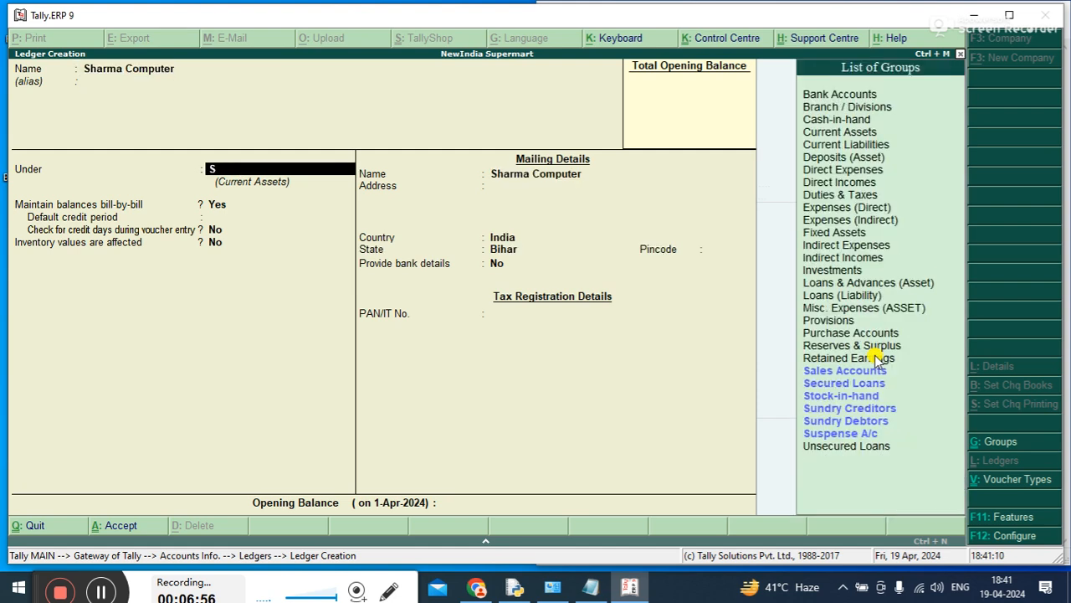
key("Down")
key("Up")
key("Up")
key("BackSpace")
key("BackSpace")
type("S")
key("Down")
key("Down")
key("Down")
key("Down")
key("Down")
key("Up")
key("Up")
key("Down")
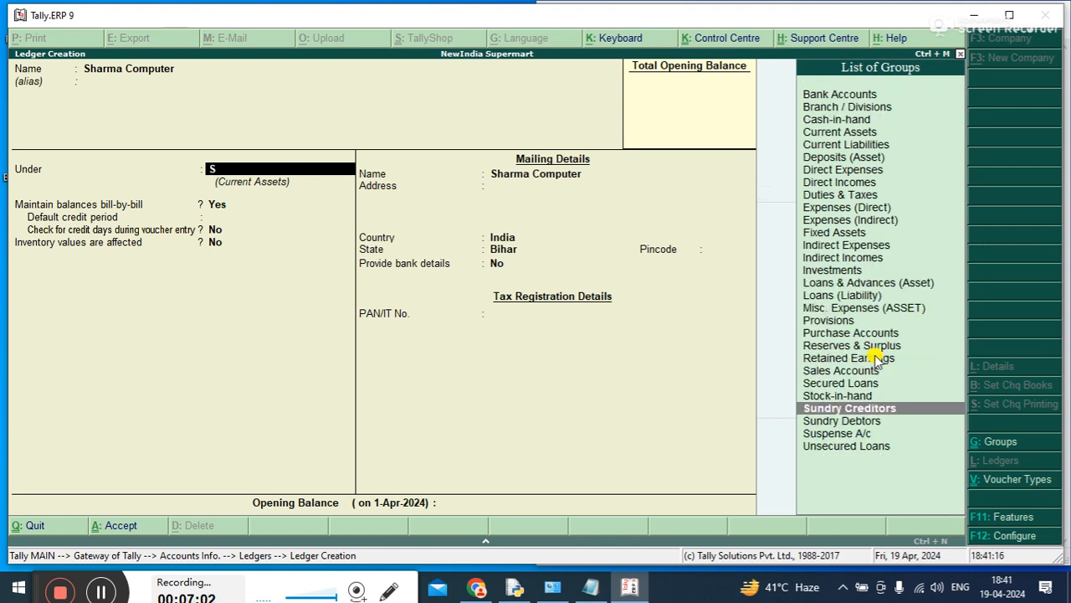
key("Return")
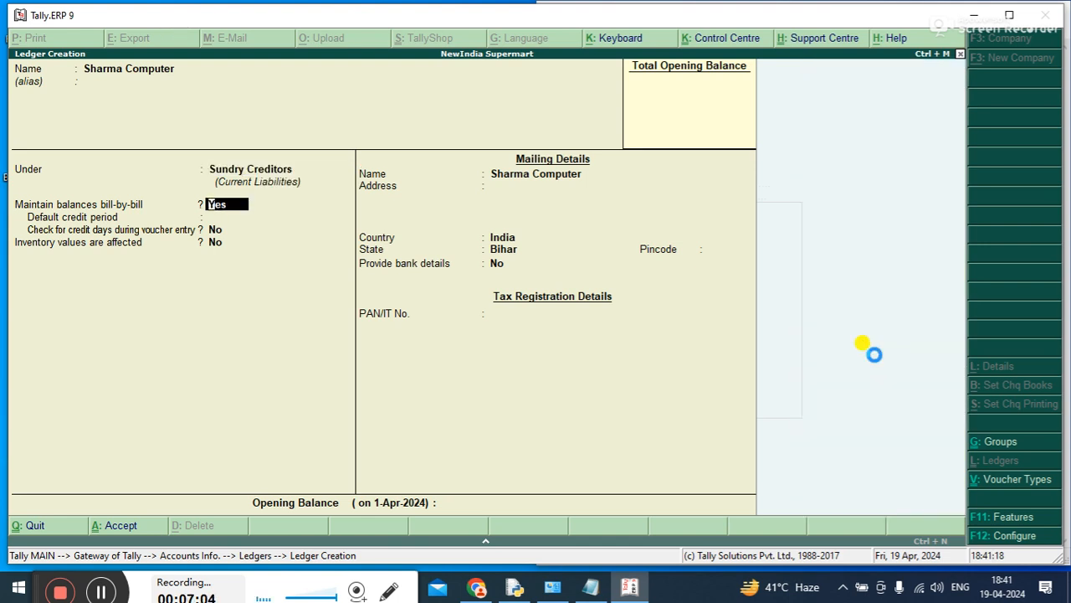
key("ctrl+a")
Create another supplier ledger named Verma Computer under the Sundry Creditors group and save it
type("Ver")
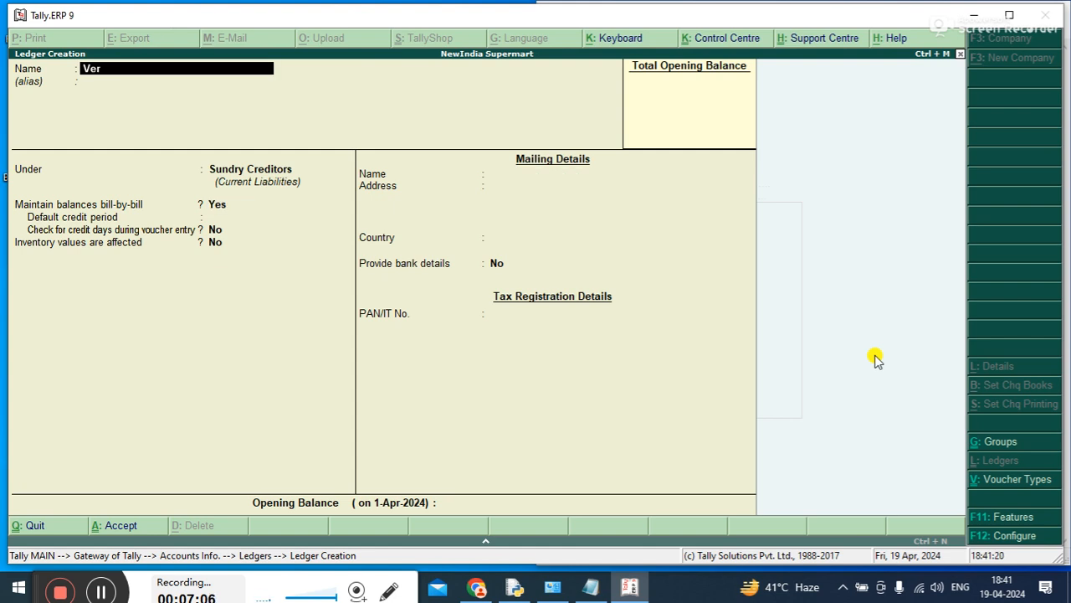
type("ma Computer")
key("Return")
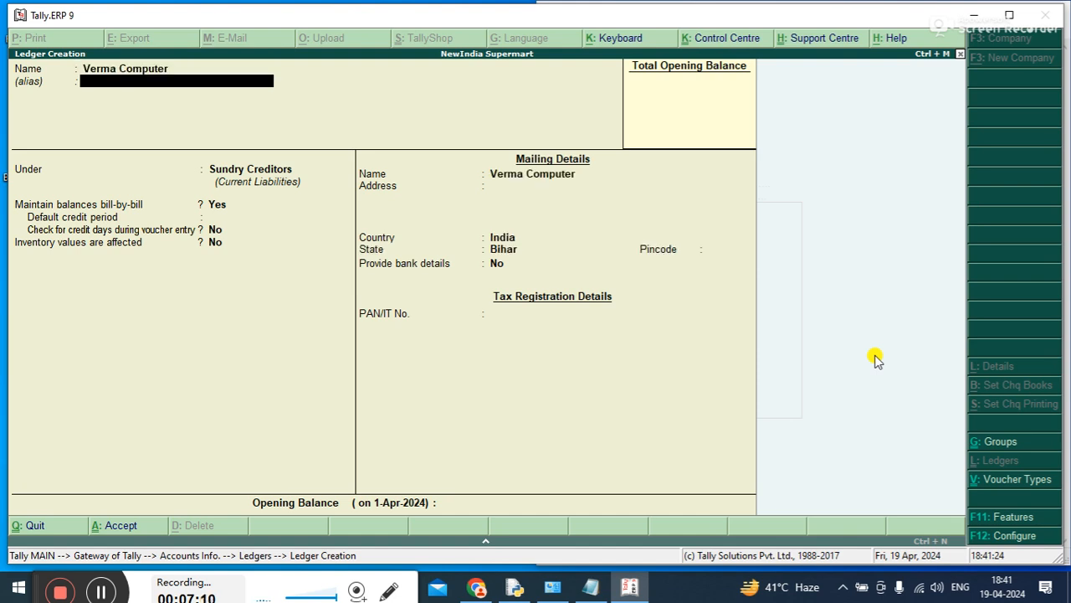
key("Return")
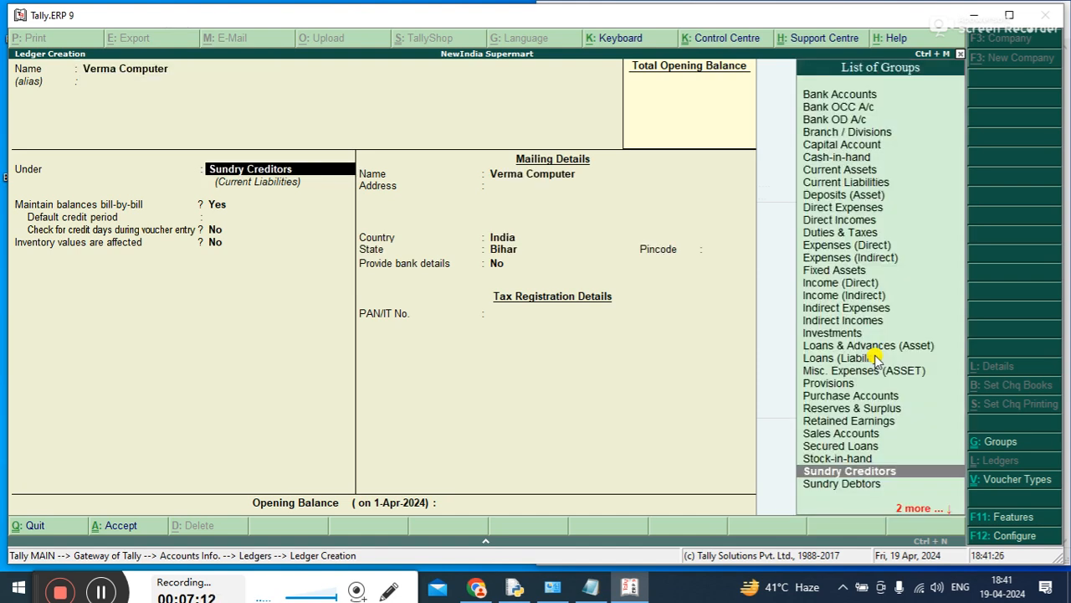
key("ctrl+a")
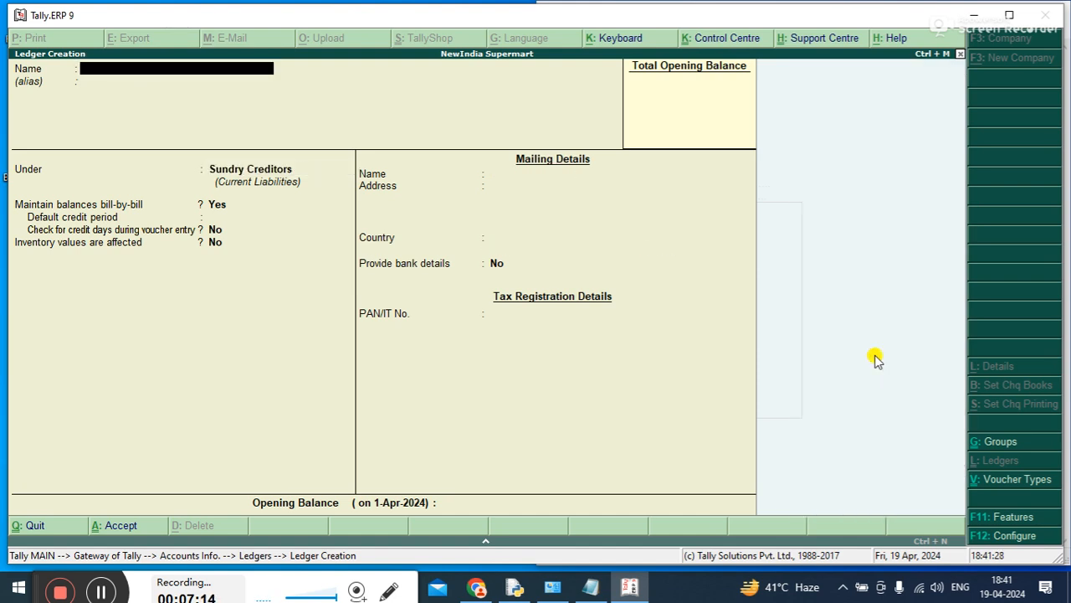
Leave ledger creation and display multiple ledgers for the All Items group
key("Escape")
key("Return")
key("Down")
key("Down")
key("Down")
key("Down")
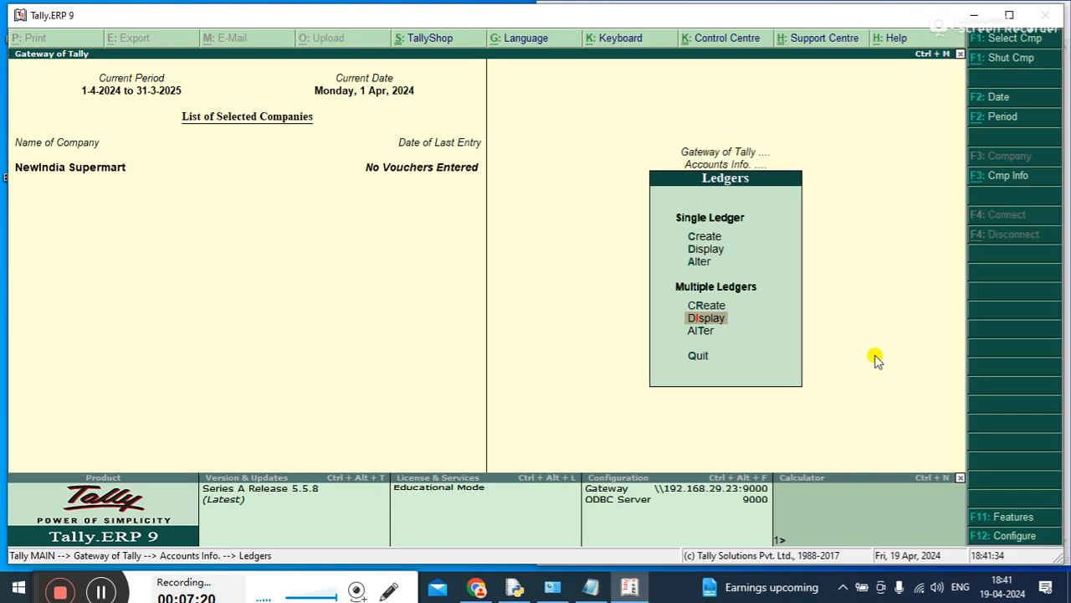
key("Return")
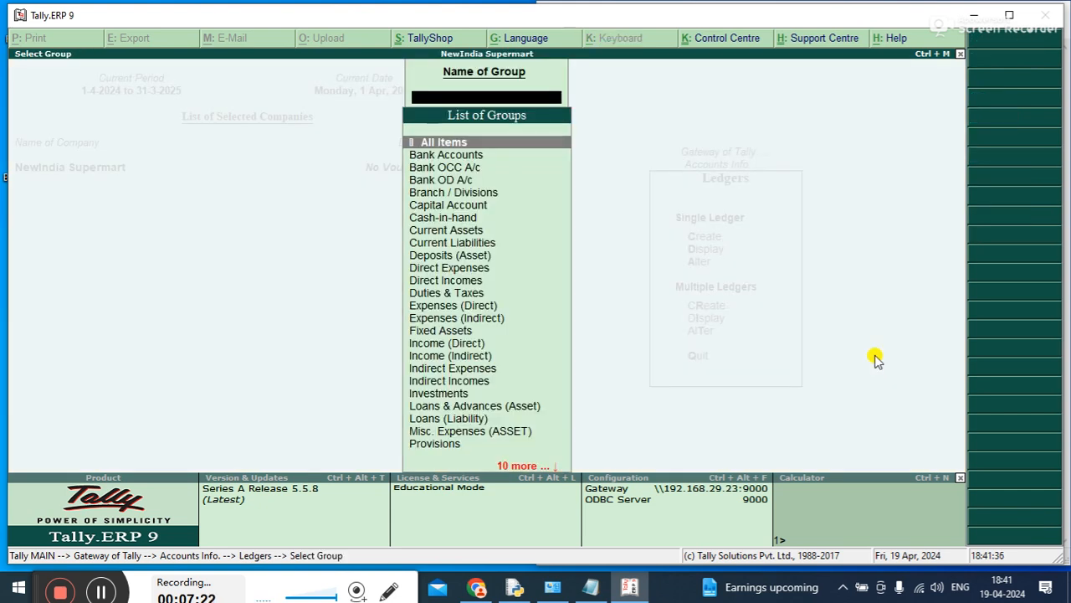
key("Return")
Examine the names and parent groups of all ledgers from Sales A/c to Verma Computer and back up to Cash, and close the list
key("Down")
key("Down")
key("Down")
key("Down")
key("Down")
key("Down")
key("Down")
key("Down")
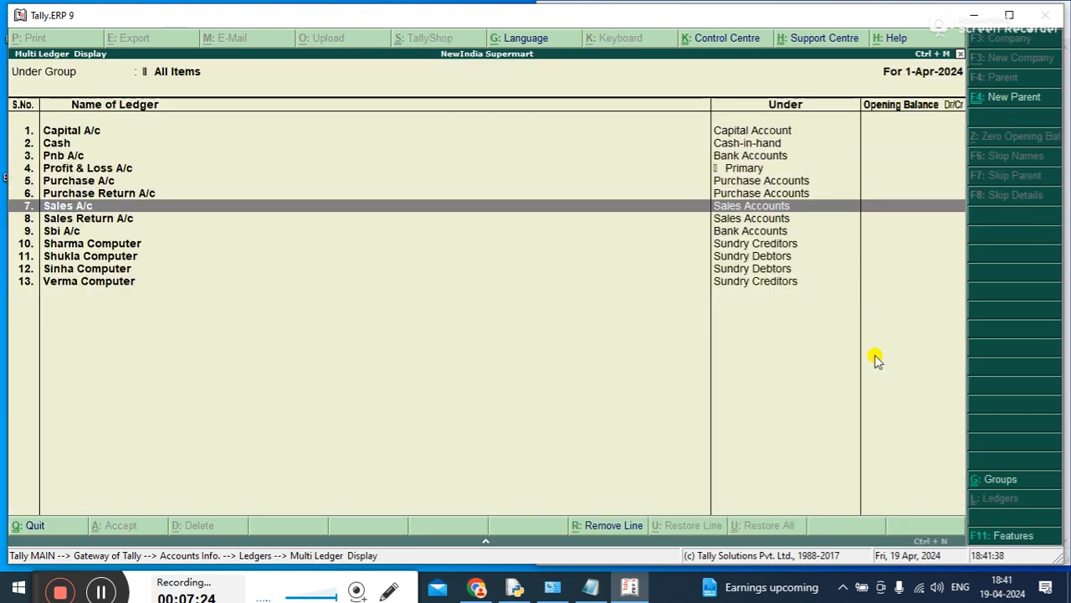
key("Down")
key("Down")
key("Down")
key("Down")
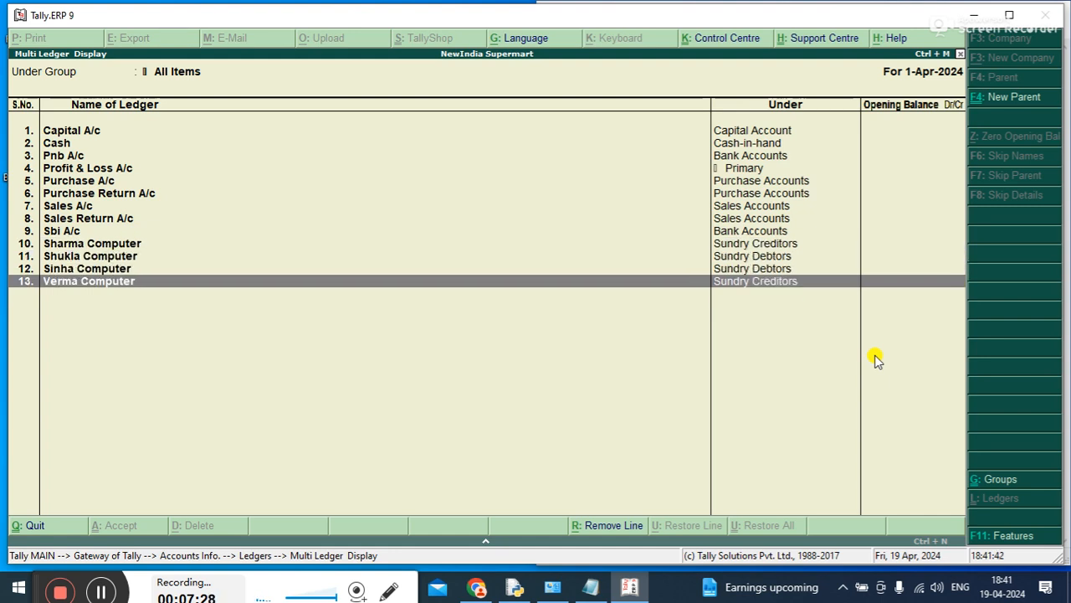
key("Up")
key("Up")
key("Up")
key("Up")
key("Up")
key("Up")
key("Up")
key("Up")
key("Up")
key("Up")
key("Up")
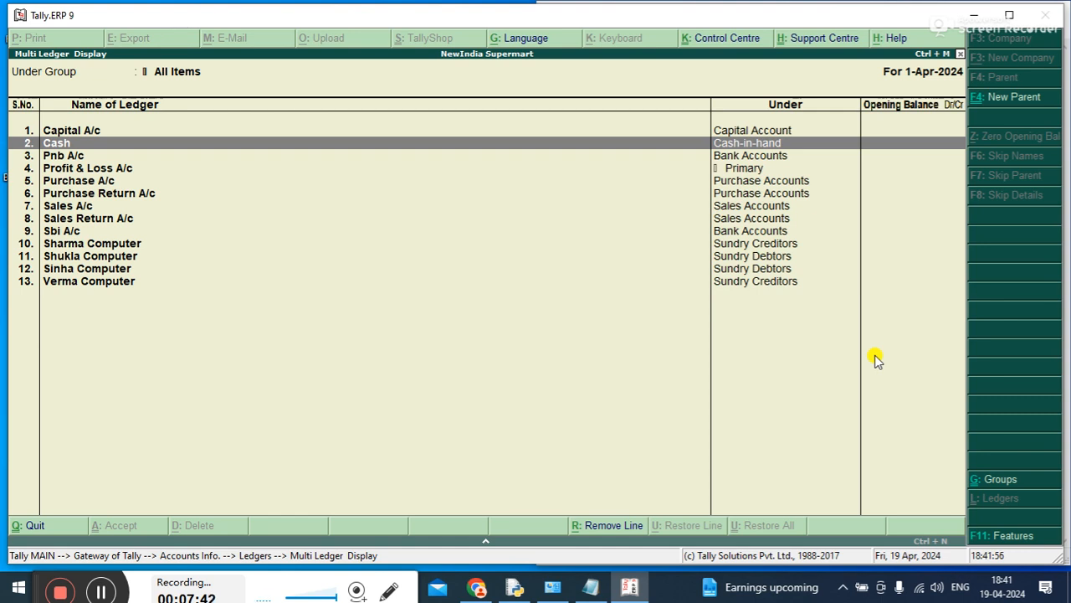
key("Escape")
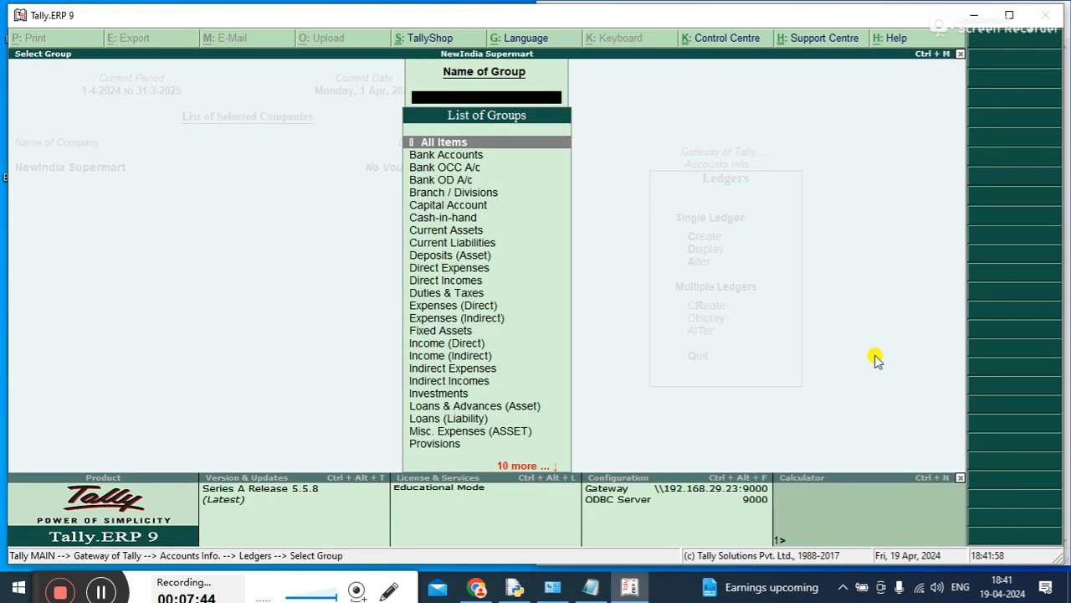
key("Escape")
Alter the Cash ledger's name to Cash A/c and save the change
key("Up")
key("Up")
key("Up")
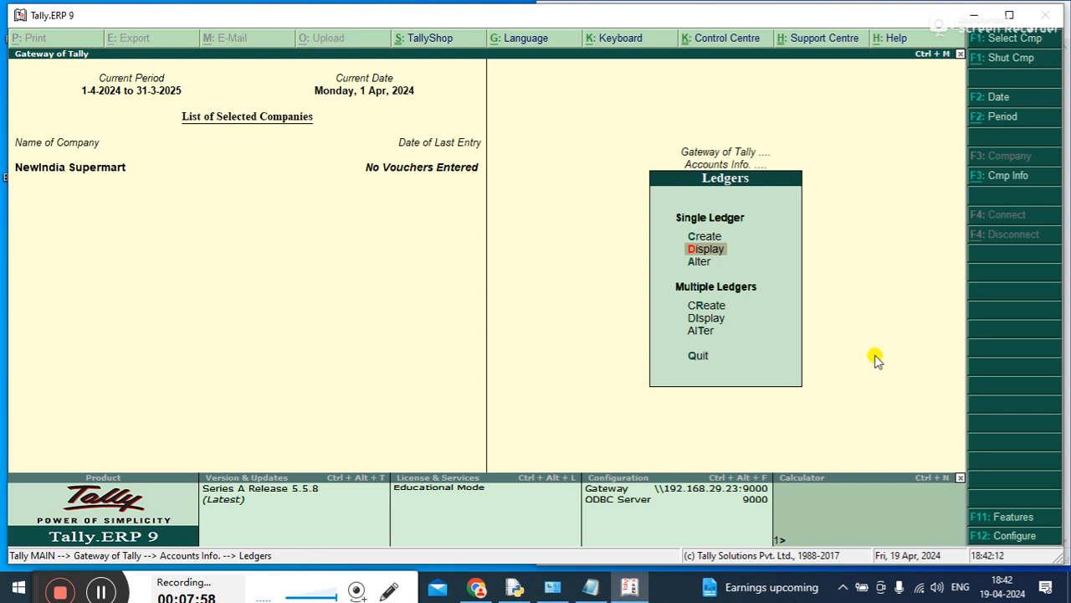
key("Down")
key("Return")
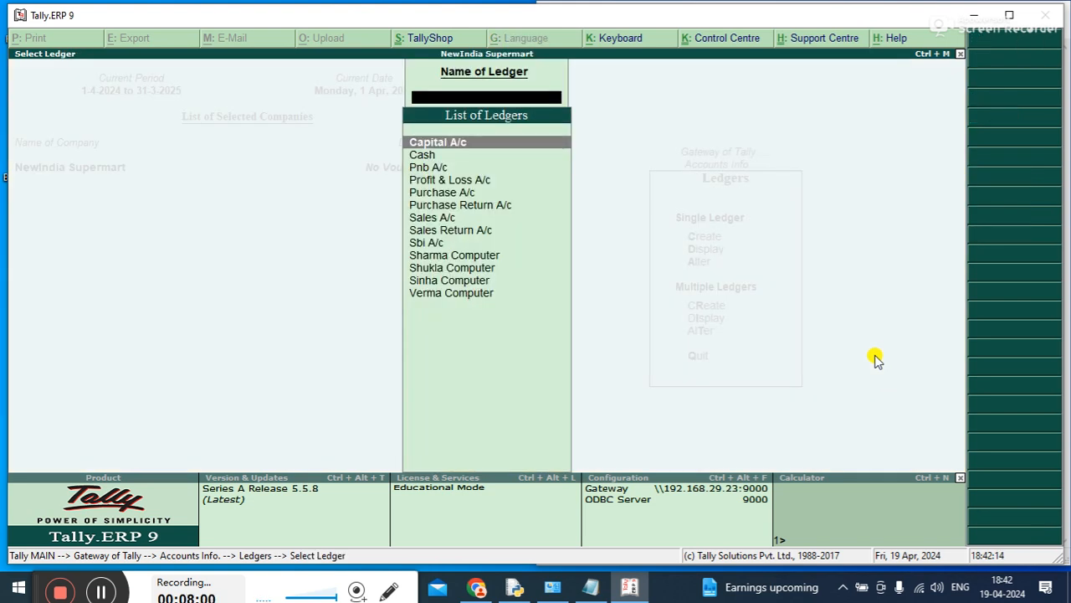
key("Down")
key("Down")
key("Up")
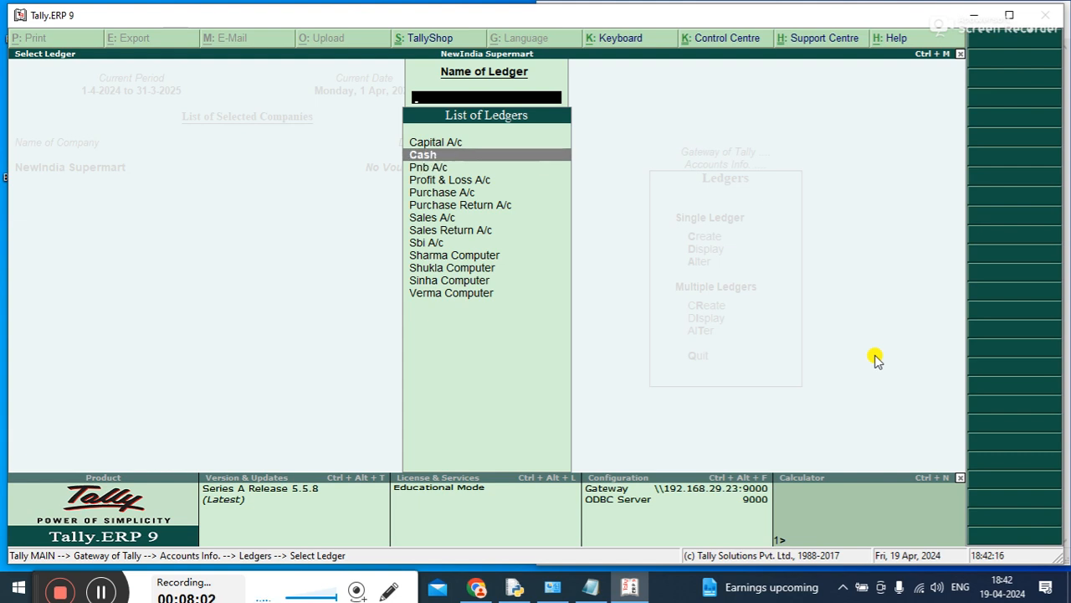
key("Return")
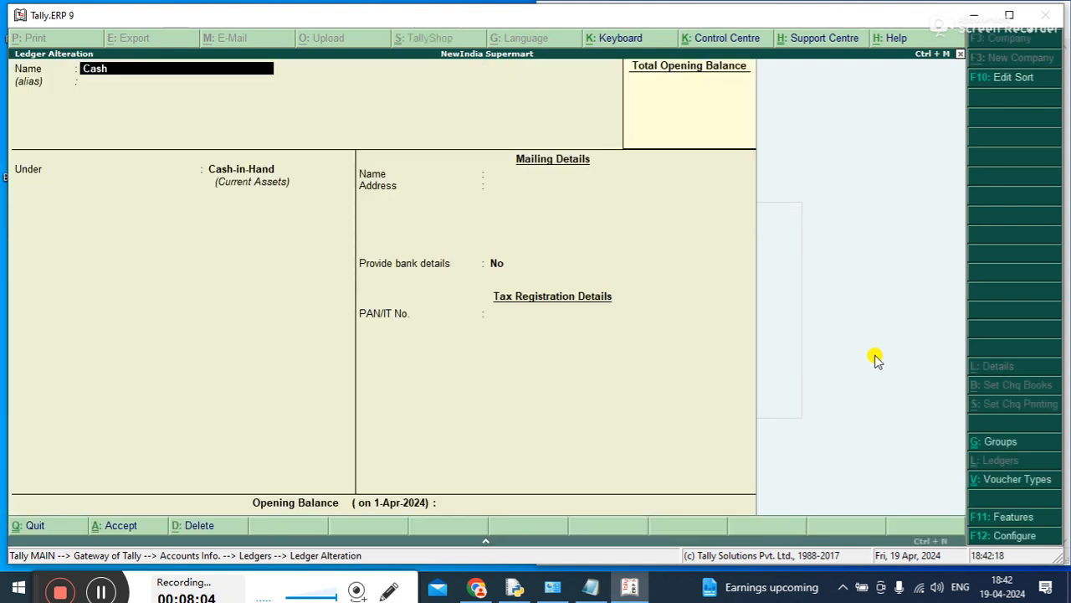
key("Return")
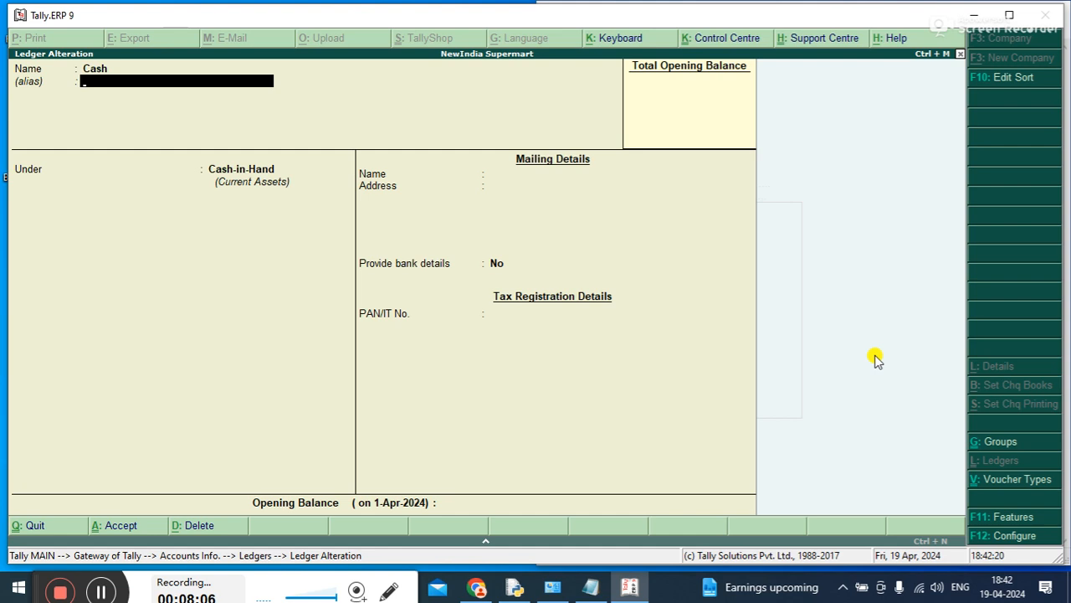
key("BackSpace")
type("A/c")
key("Return")
key("ctrl+a")
key("Escape")
Display all ledgers under All Items again and check the name of the cash ledger
key("Down")
key("Down")
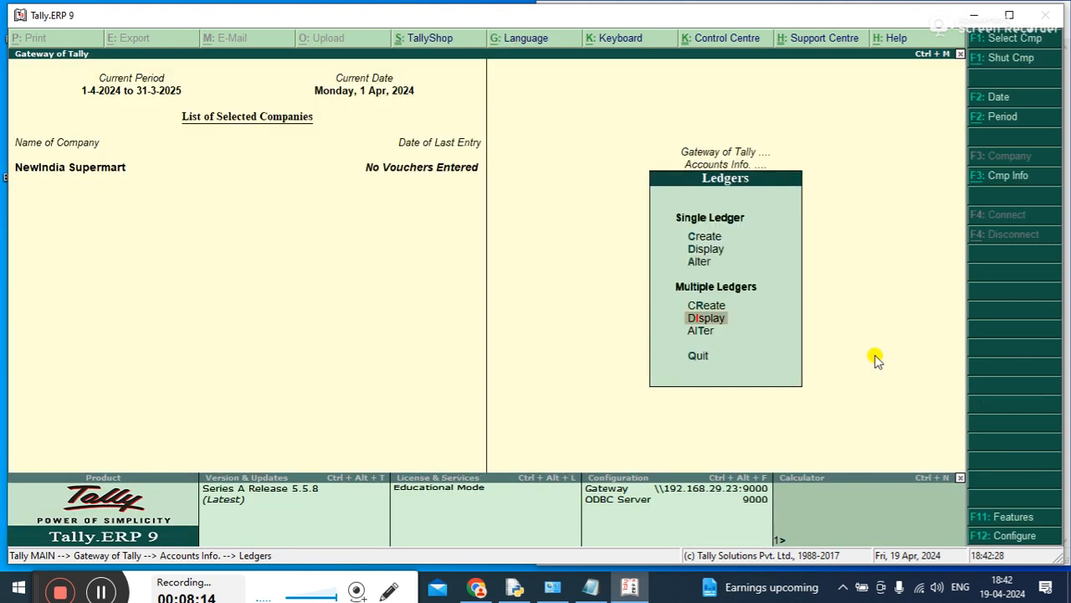
key("Return")
key("Return")
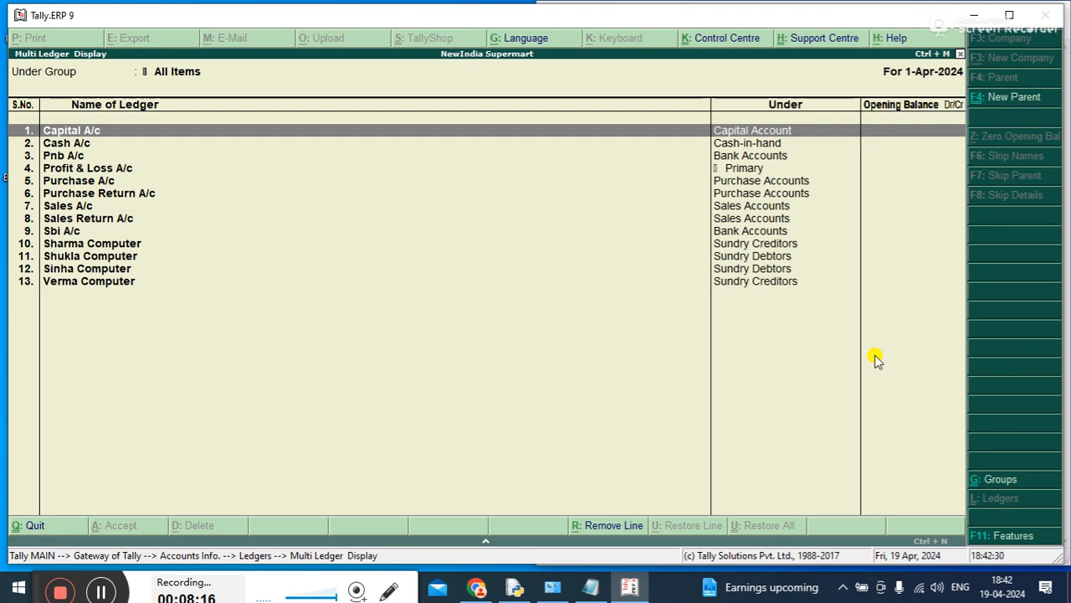
key("Down")
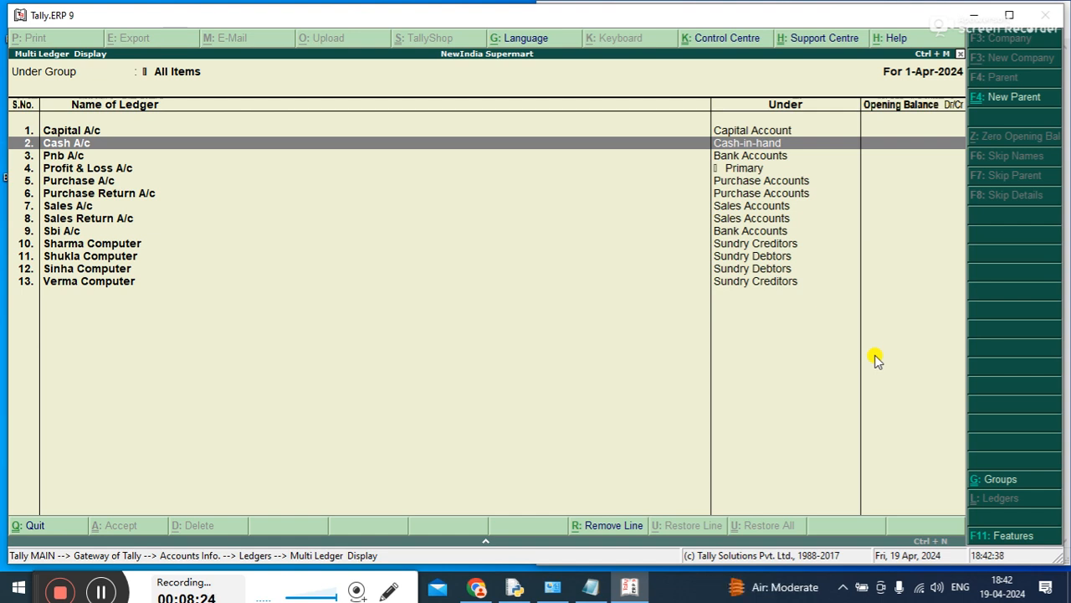
key("Escape")
key("Escape")
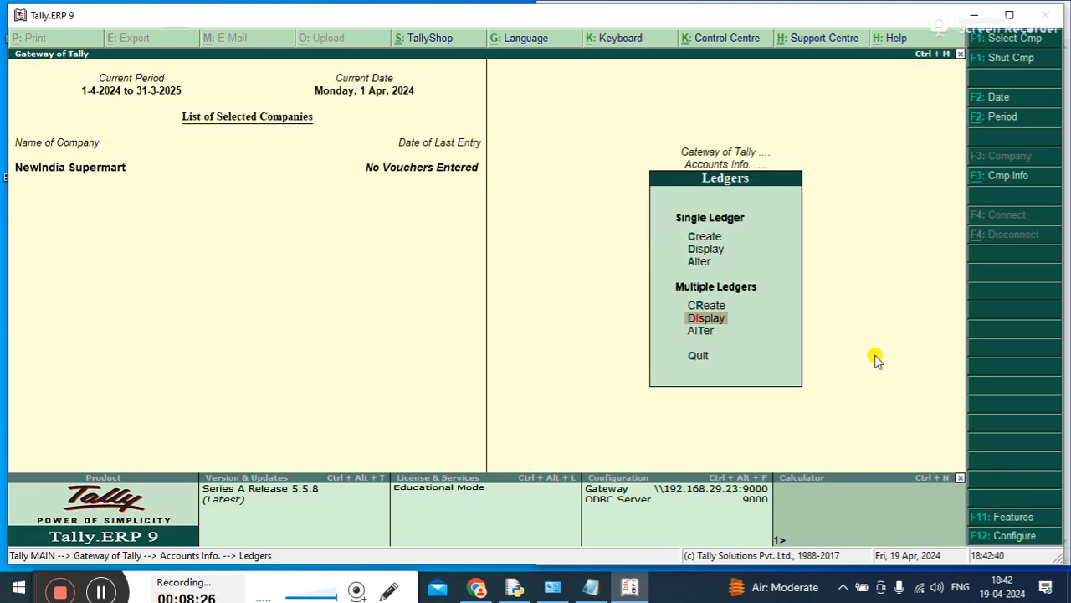
key("Return")
key("Return")
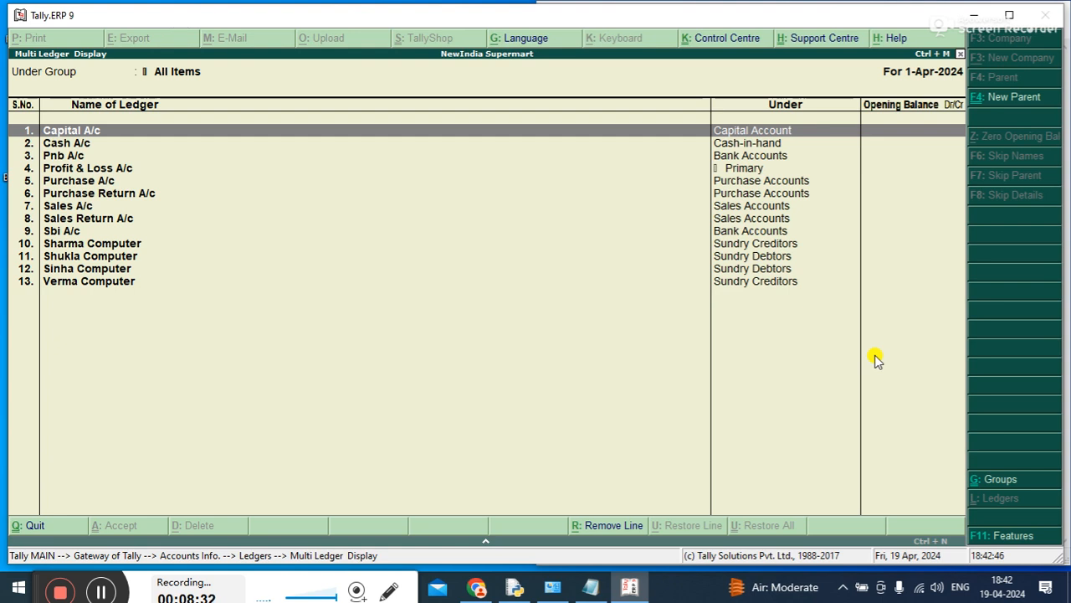
key("Escape")
key("Escape")
Open the Pnb A/c ledger for alteration and delete it
key("Up")
key("Up")
key("Up")
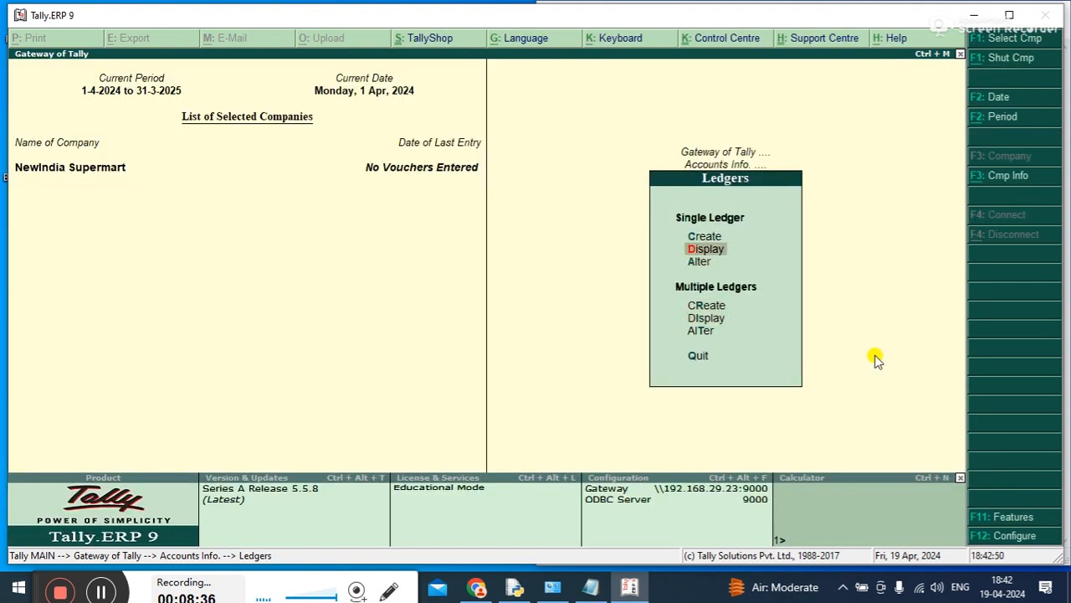
key("Down")
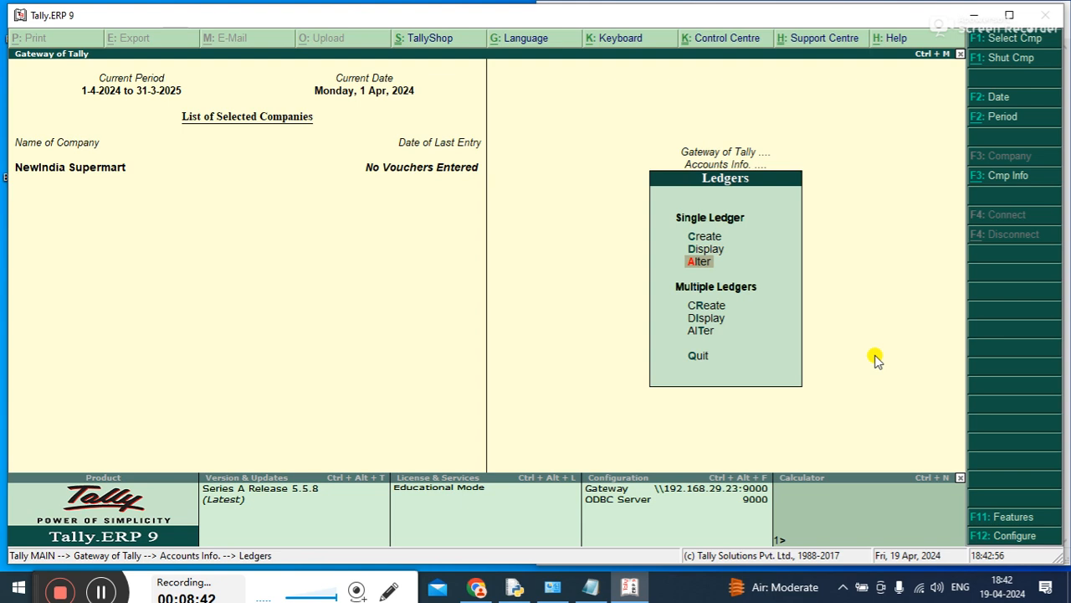
key("Return")
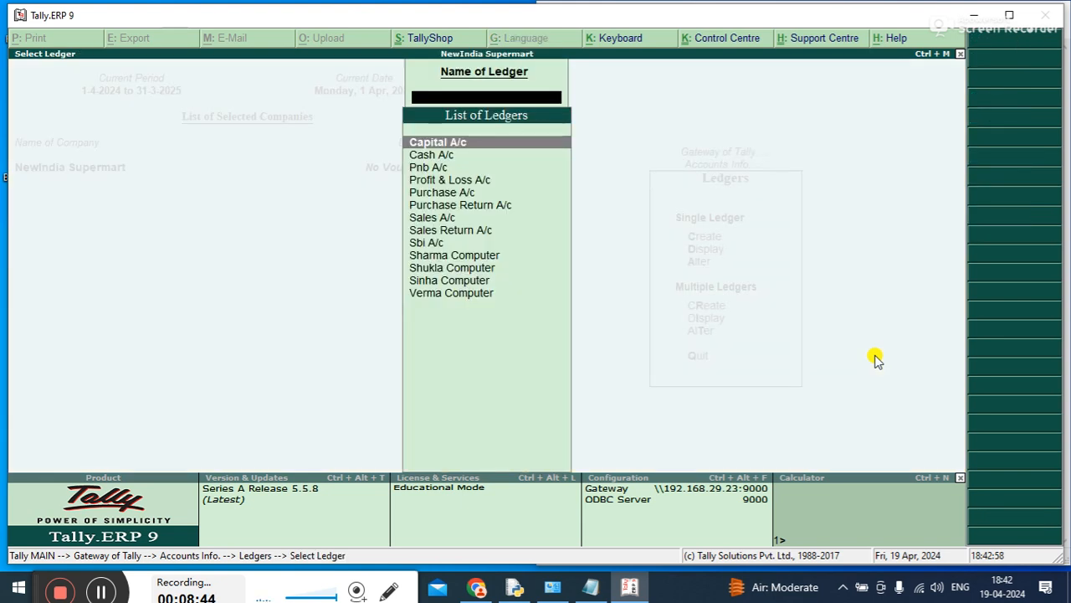
key("Down")
key("Down")
key("Return")
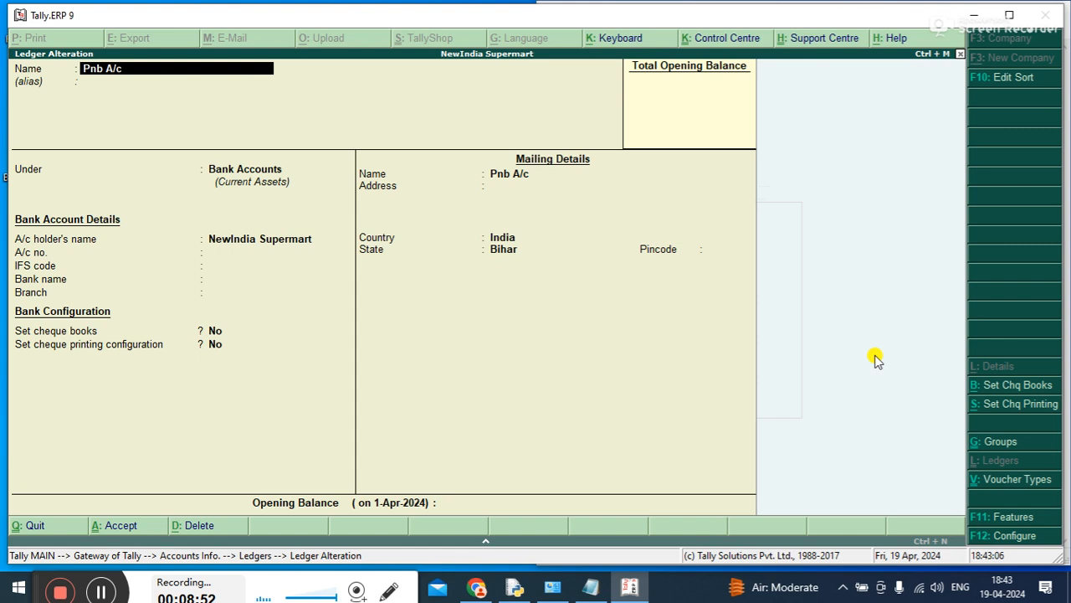
key("alt+d")
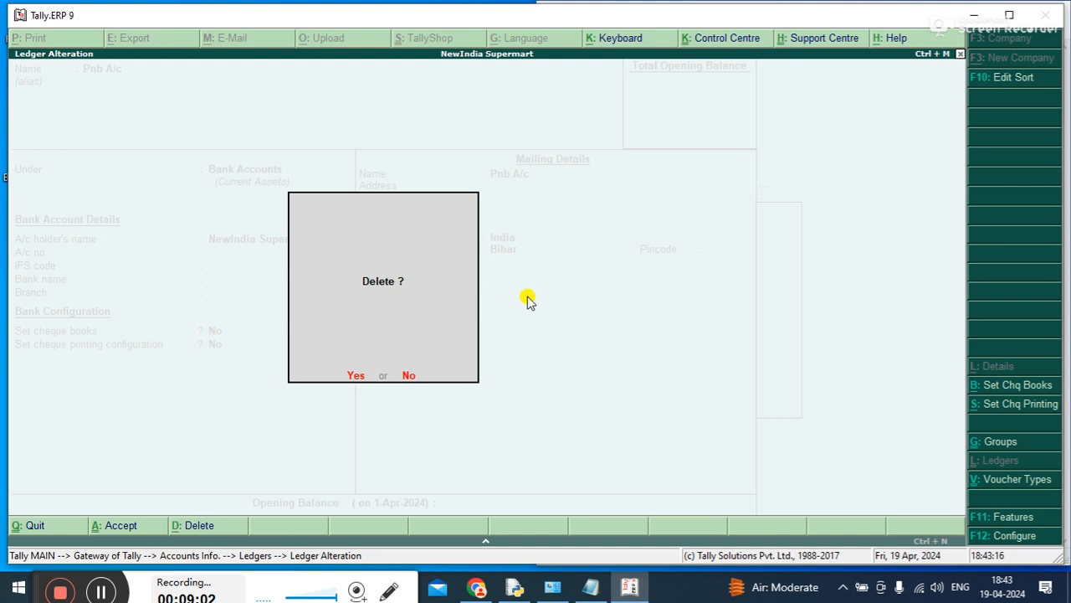
key("y")
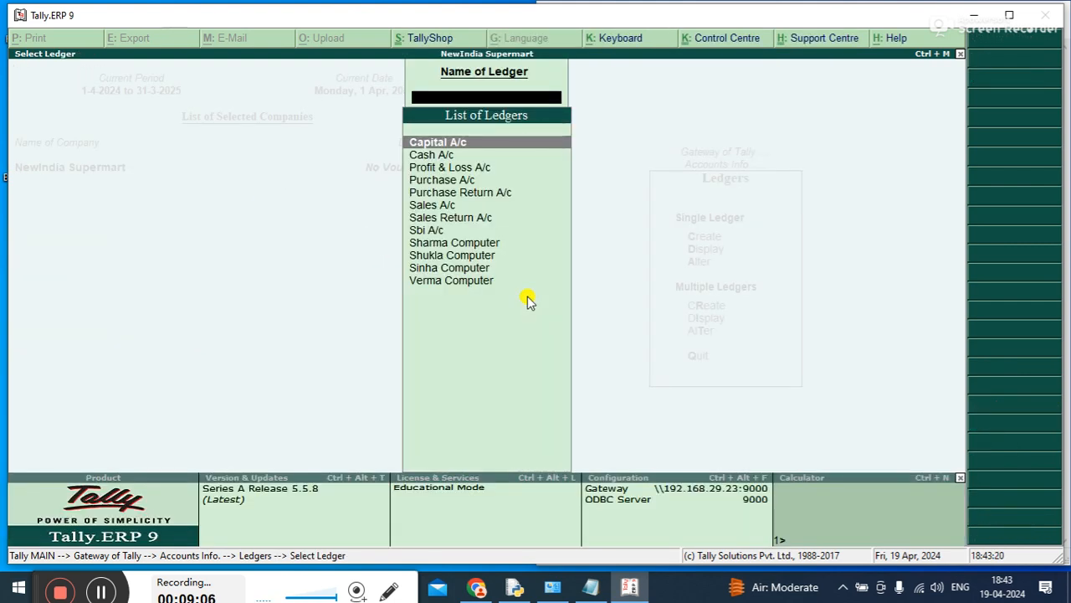
Look through the remaining ledgers in the alteration list for Pnb A/c and leave the list
key("Down")
Return to the ledger options and display multiple ledgers for All Items to verify the deletion of Pnb A/c
key("Down")
key("Down")
key("Down")
key("Down")
key("Down")
key("Down")
key("Down")
key("Down")
key("Down")
key("Down")
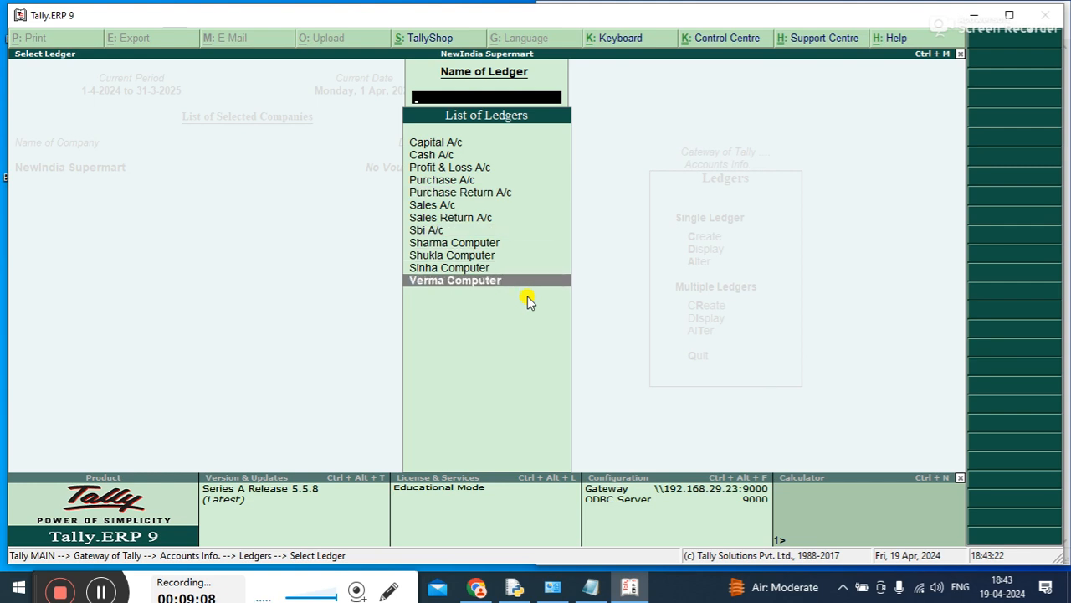
key("Escape")
key("Escape")
key("Down")
key("Up")
key("Up")
key("Down")
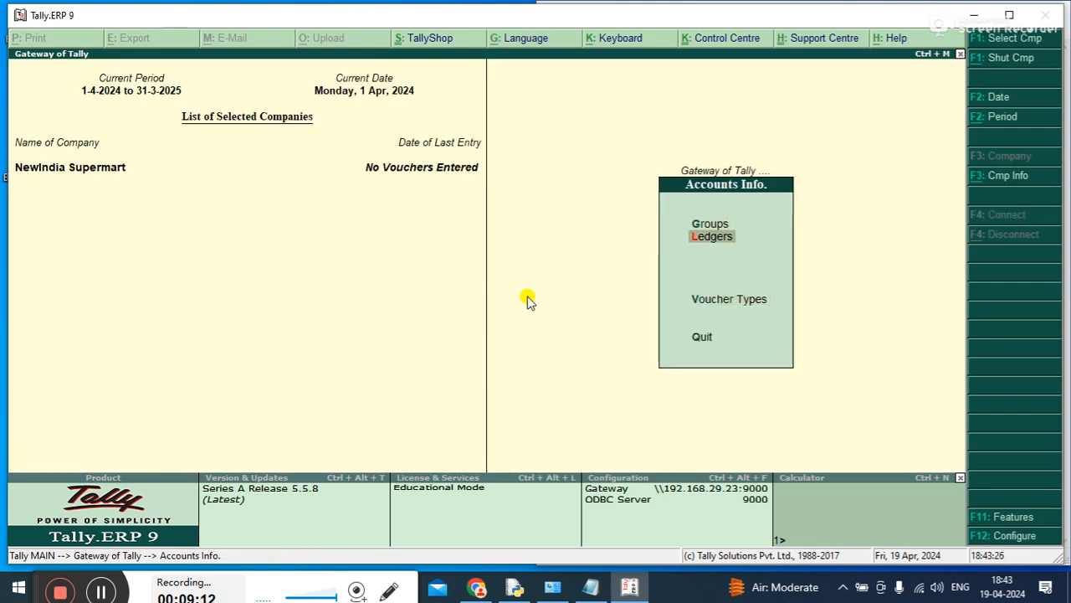
key("Return")
key("Down")
key("Down")
key("Down")
key("Down")
key("Down")
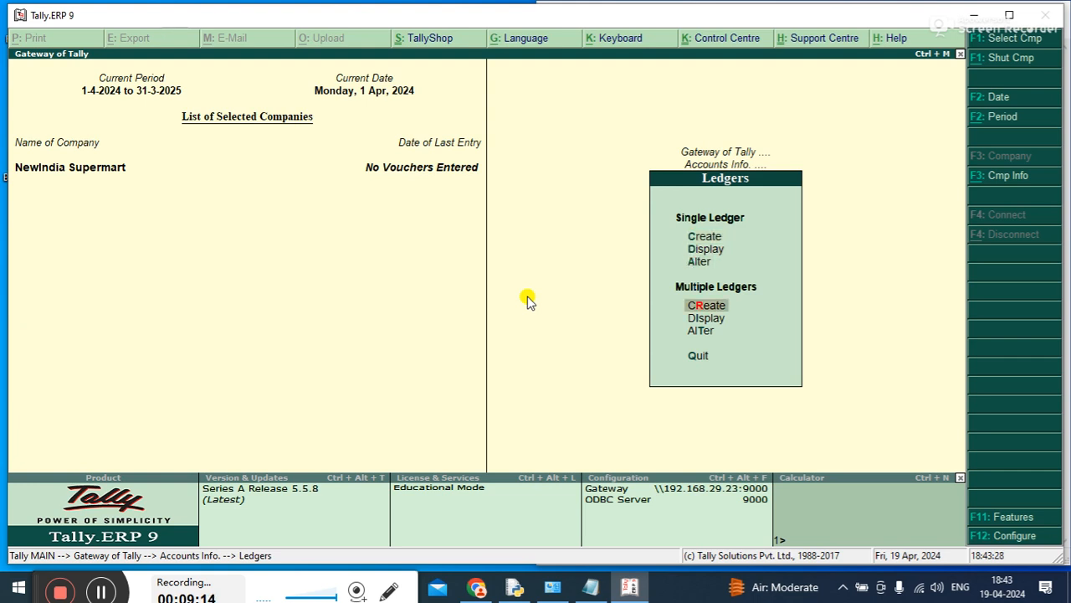
key("Up")
key("Return")
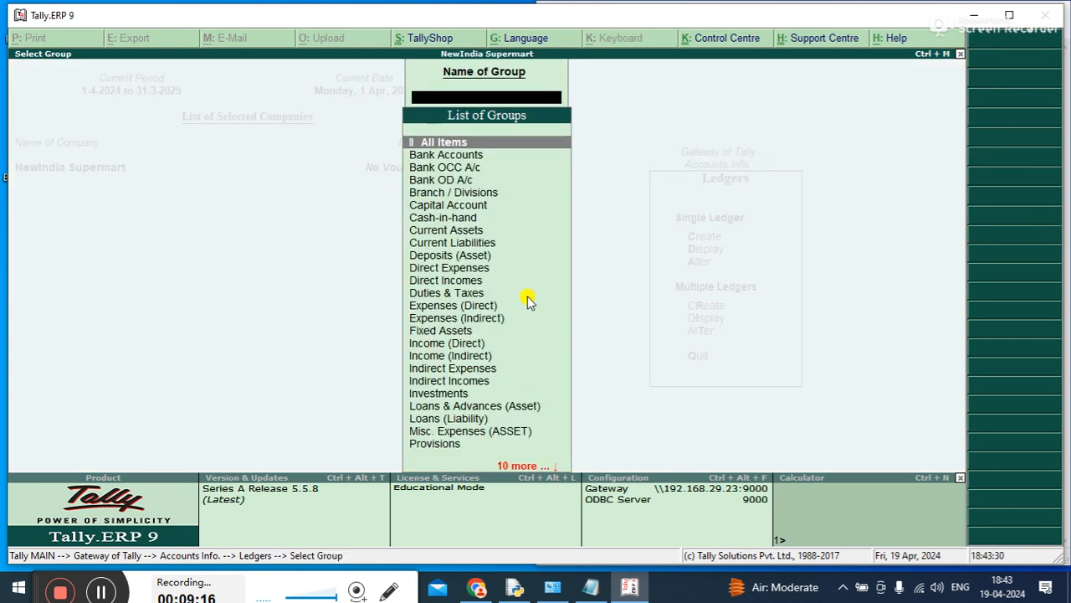
key("Down")
key("Down")
key("Down")
key("Down")
key("Down")
key("Up")
key("Up")
key("Up")
key("Up")
key("Up")
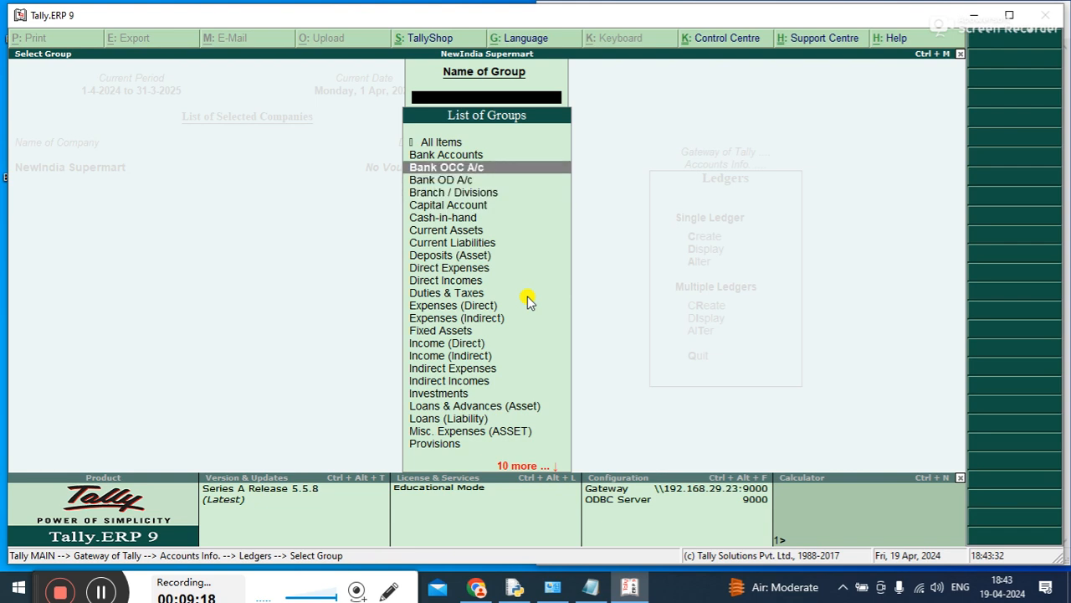
key("Return")
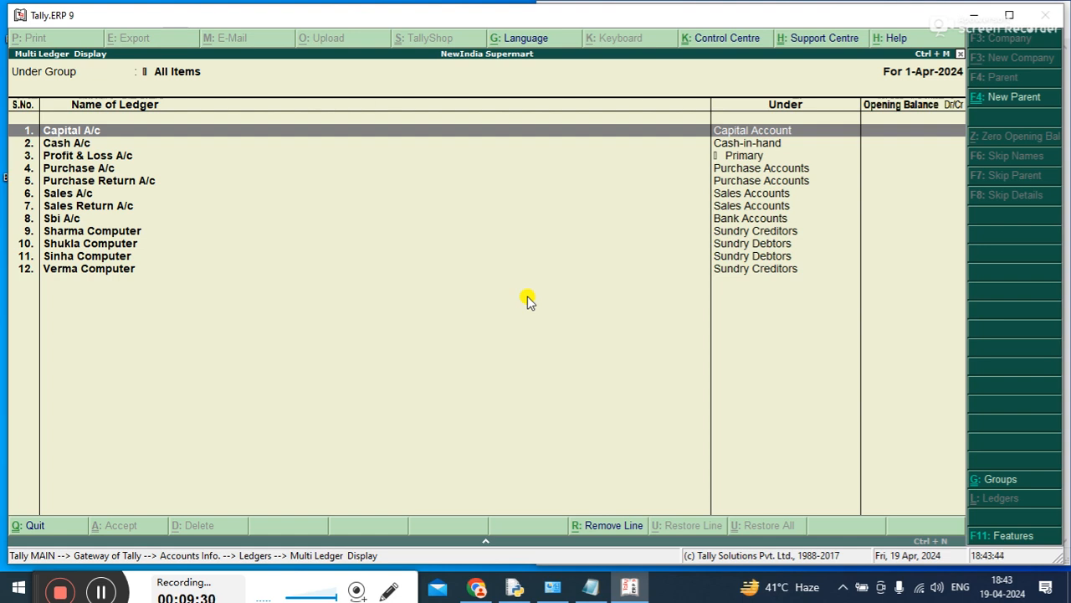
key("Escape")
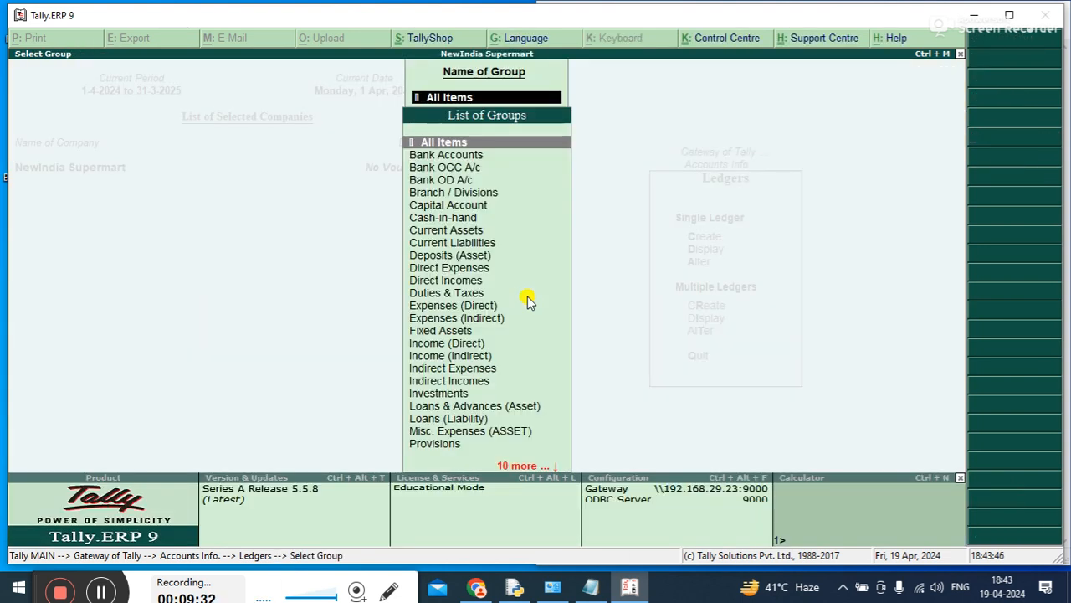
key("Escape")
Create a single ledger named PNB A/C under the Bank Accounts group and save it
key("Up")
key("Up")
key("Up")
key("Up")
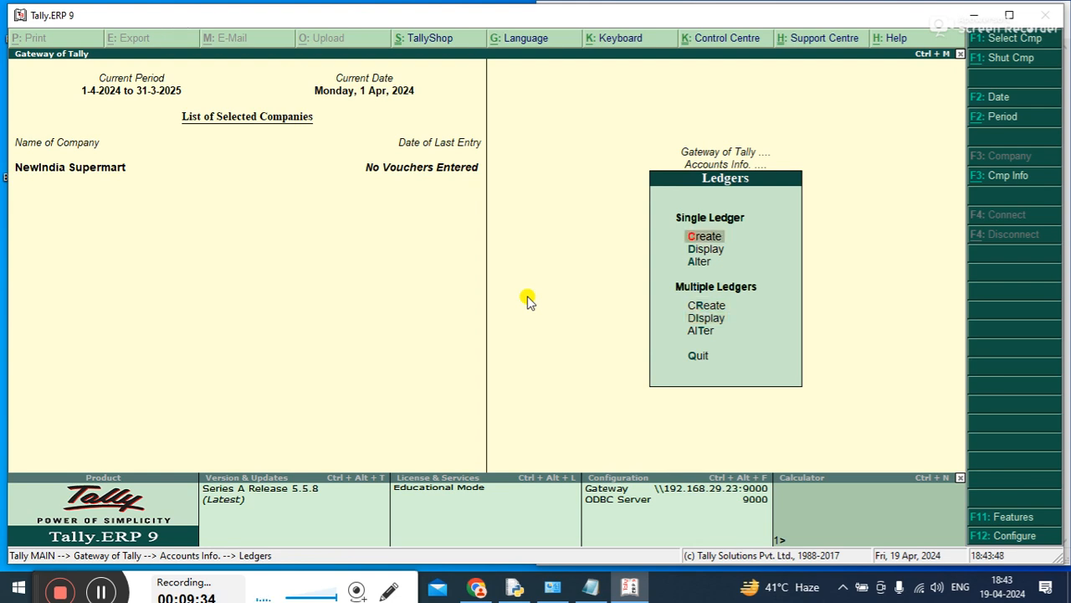
key("Return")
type("PNB A/C")
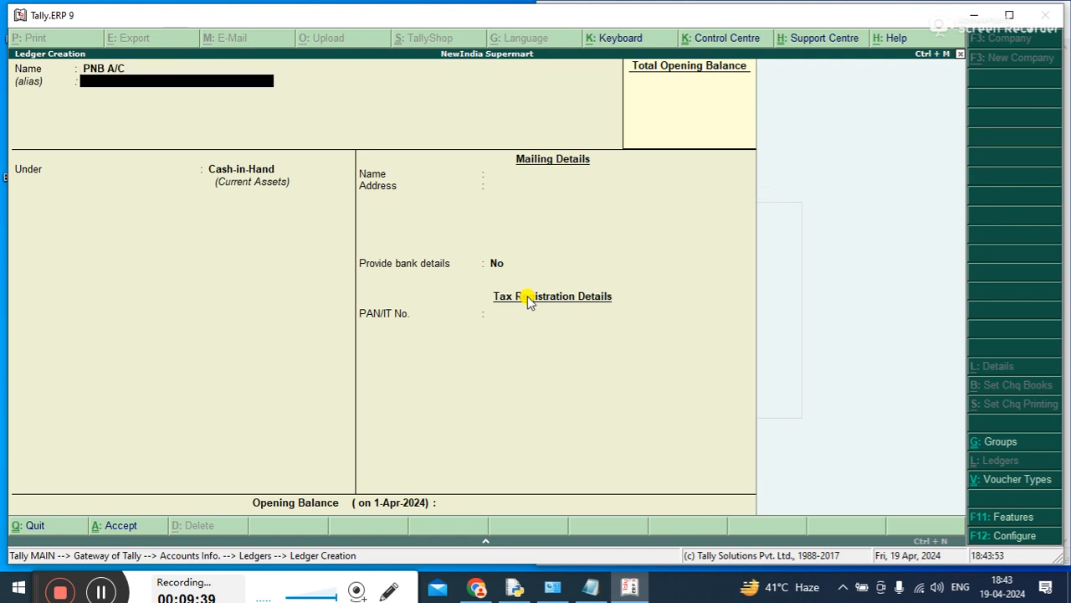
key("Return")
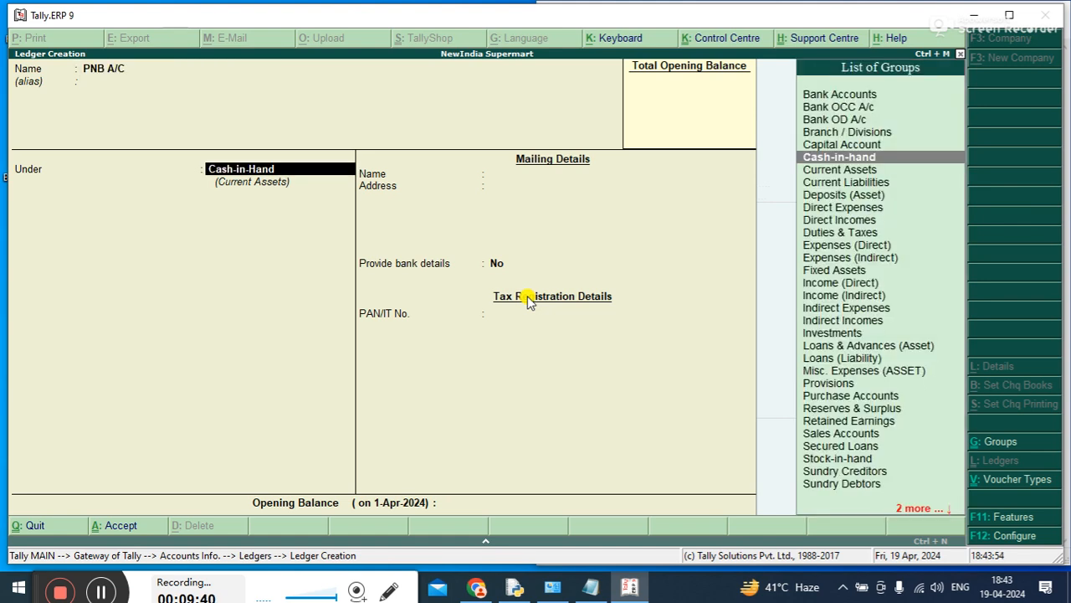
type("S")
key("BackSpace")
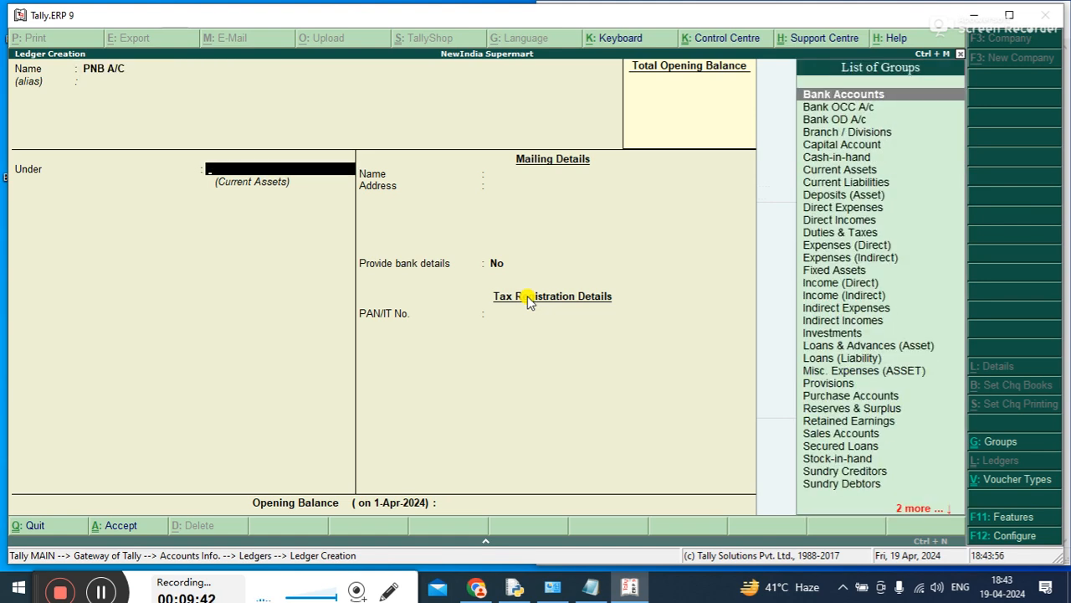
type("B")
key("Return")
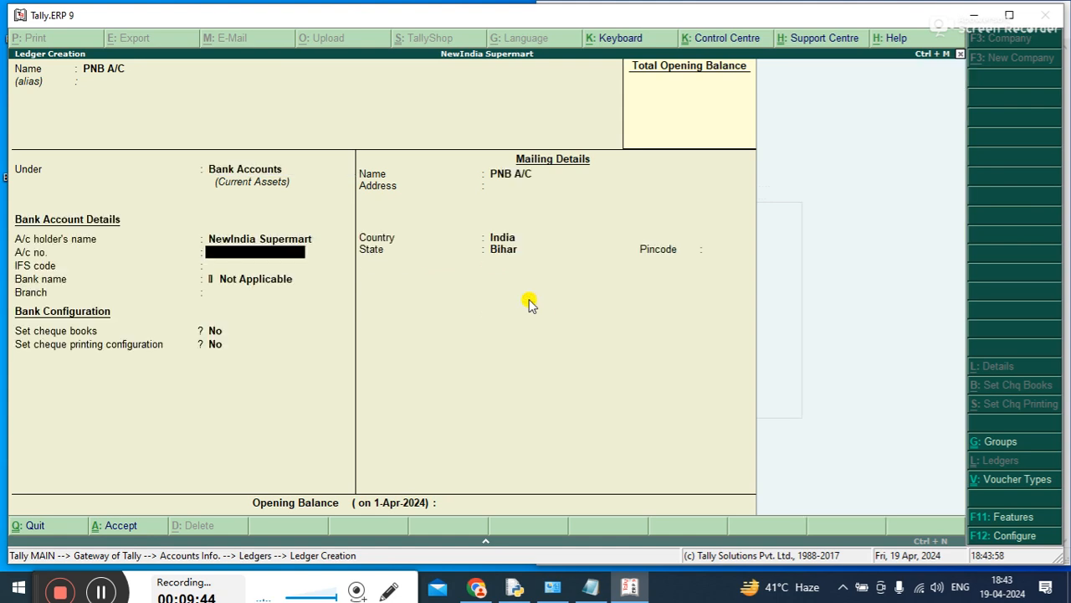
key("Escape")
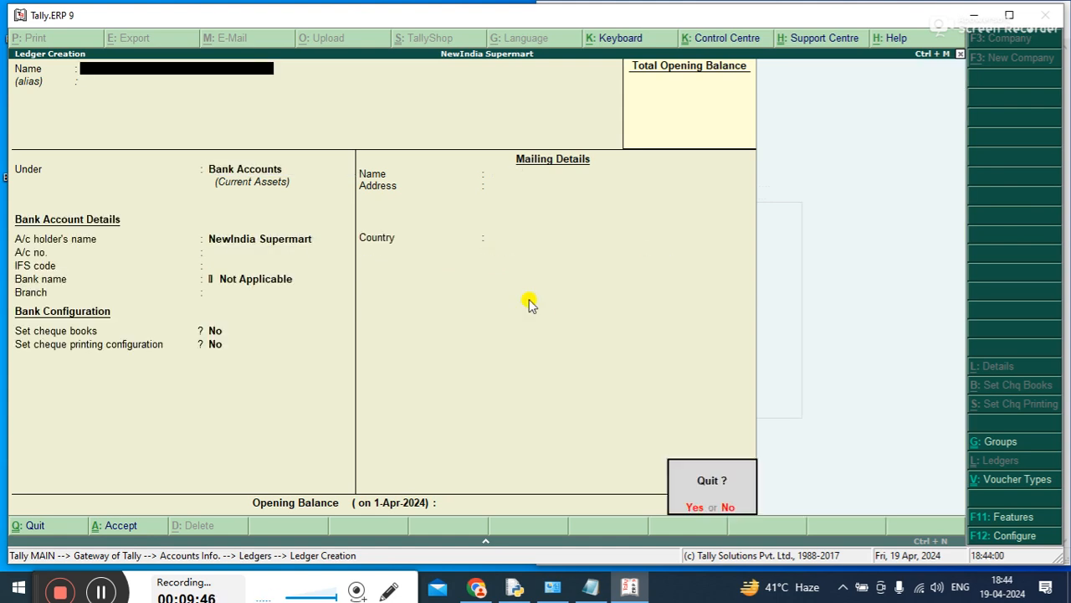
Leave ledger creation and display multiple ledgers for All Items to check PNB A/C, returning to the Accounts Info options
key("Return")
key("Return")
key("Down")
key("Down")
key("Down")
key("Down")
key("Return")
key("Return")
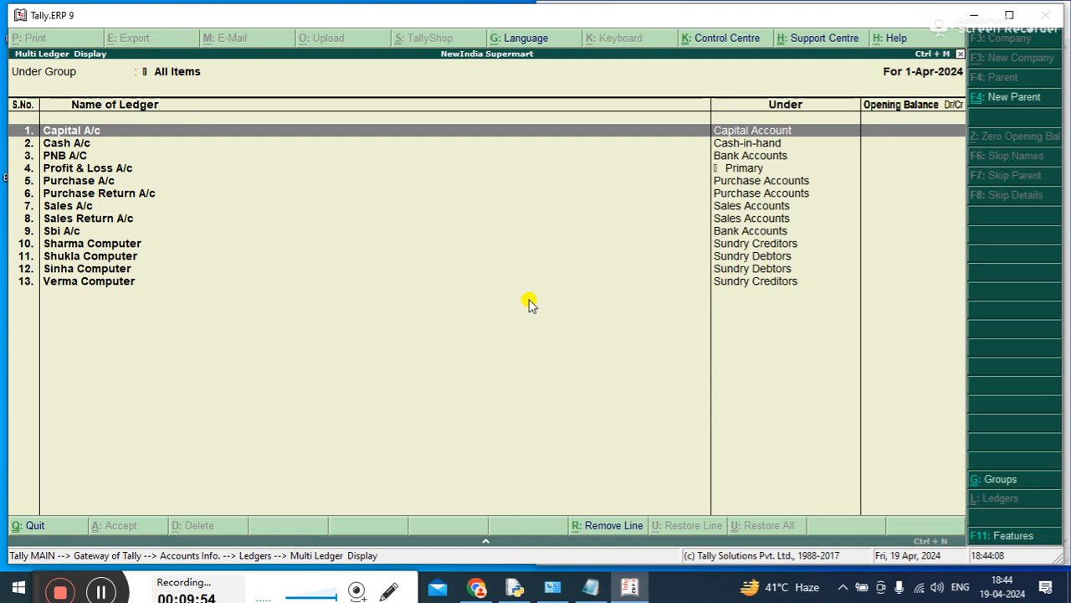
key("Escape")
key("Escape")
key("Escape")
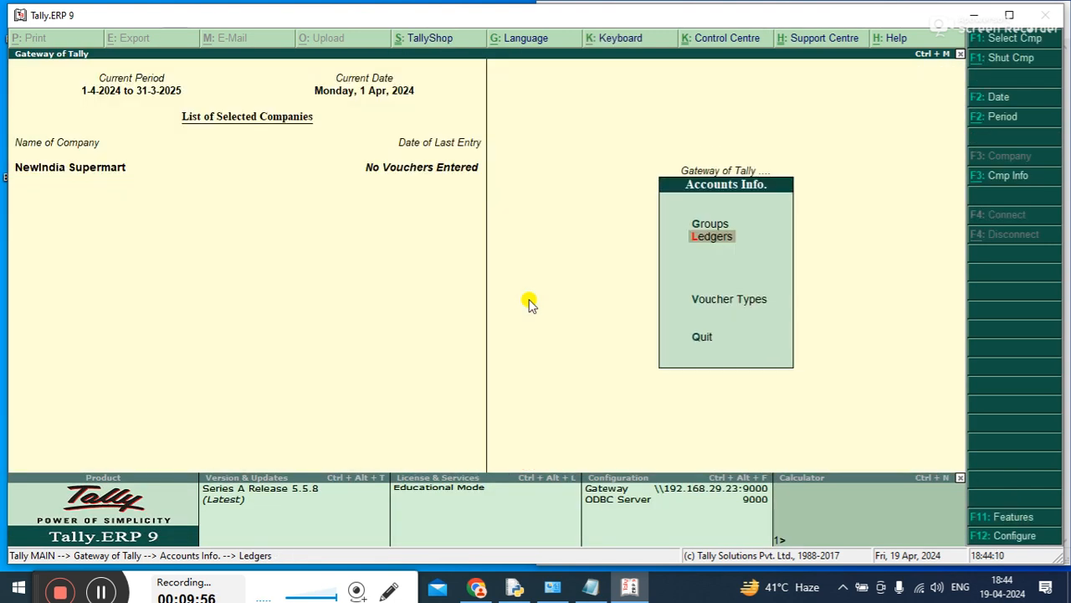
key("Up")
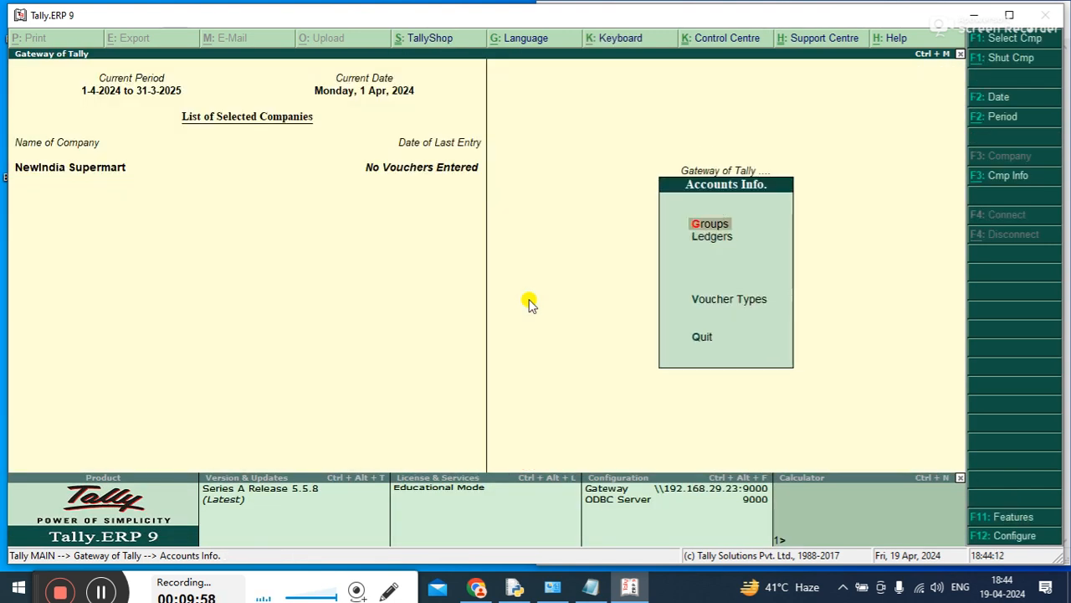
Switch to the Tally Crash Course notes in Notepad and add ": COMPANY CREATE" after "company management"
left_click(589, 589)
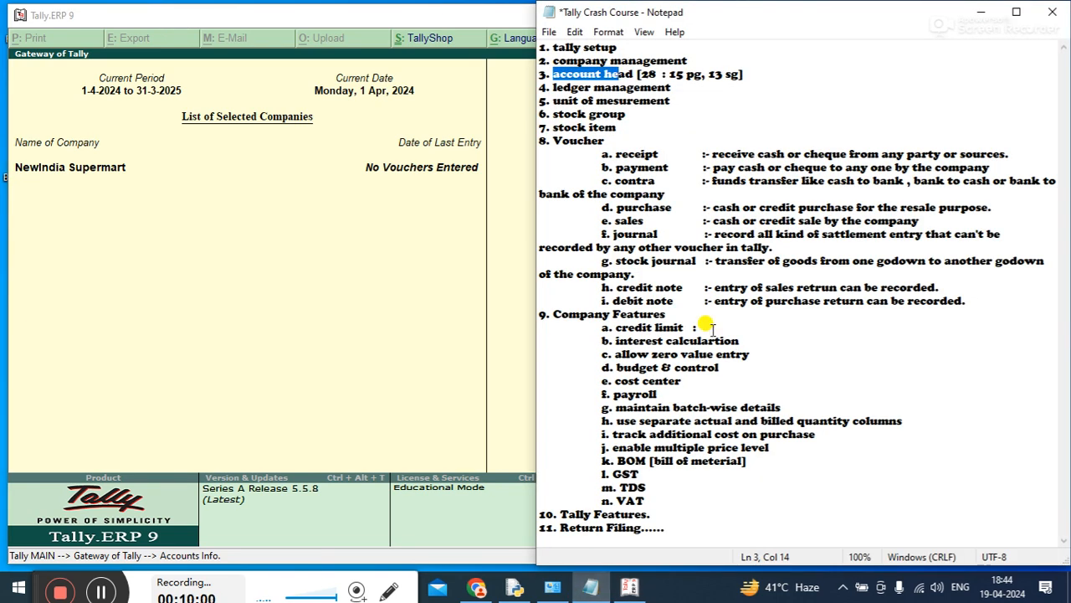
left_click_drag(688, 60, 592, 53)
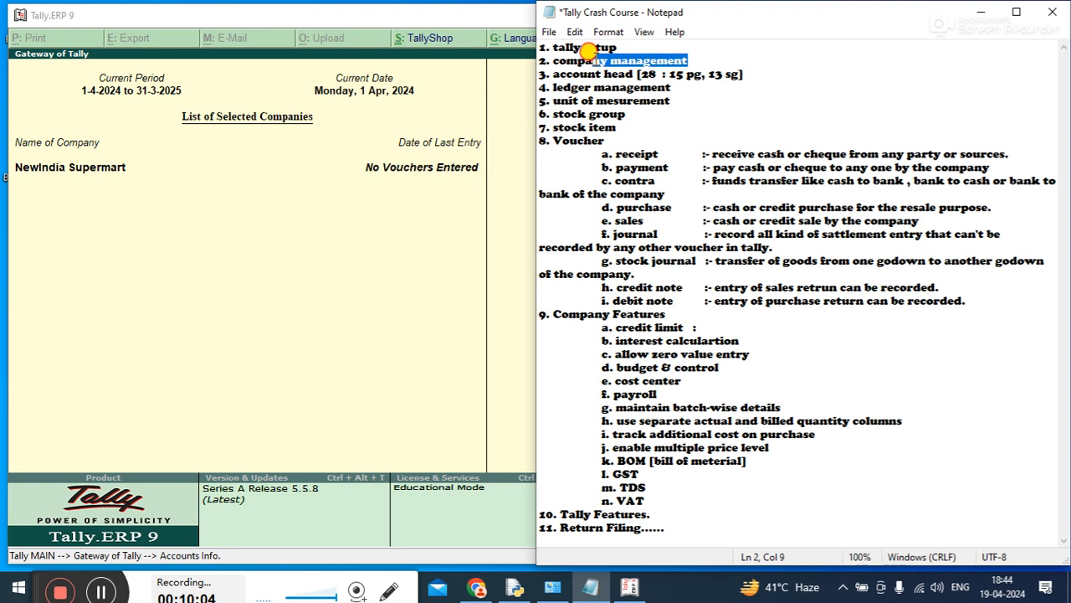
left_click(701, 57)
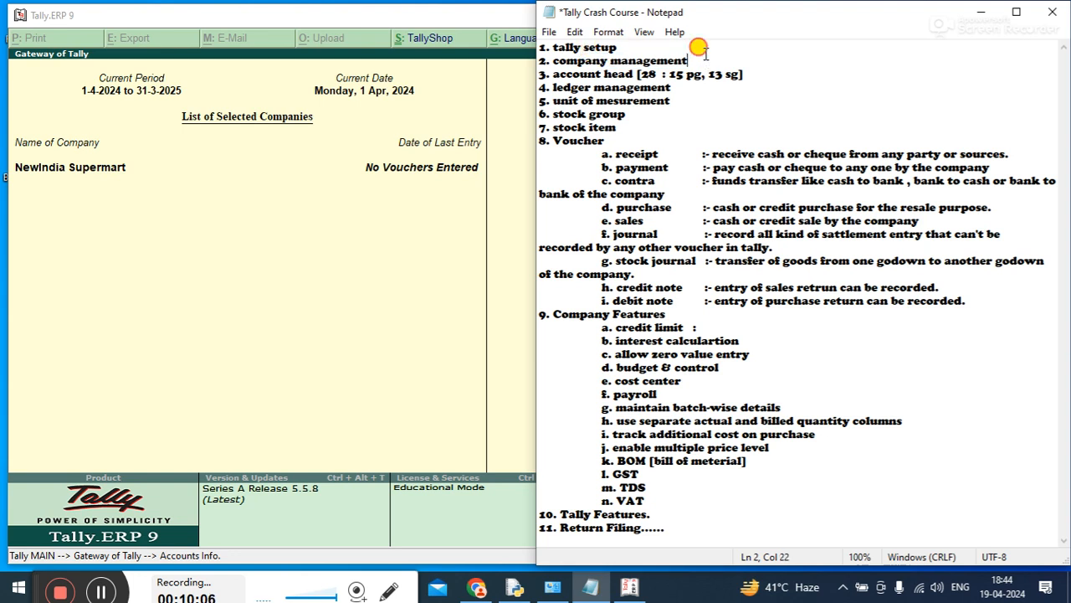
type(":")
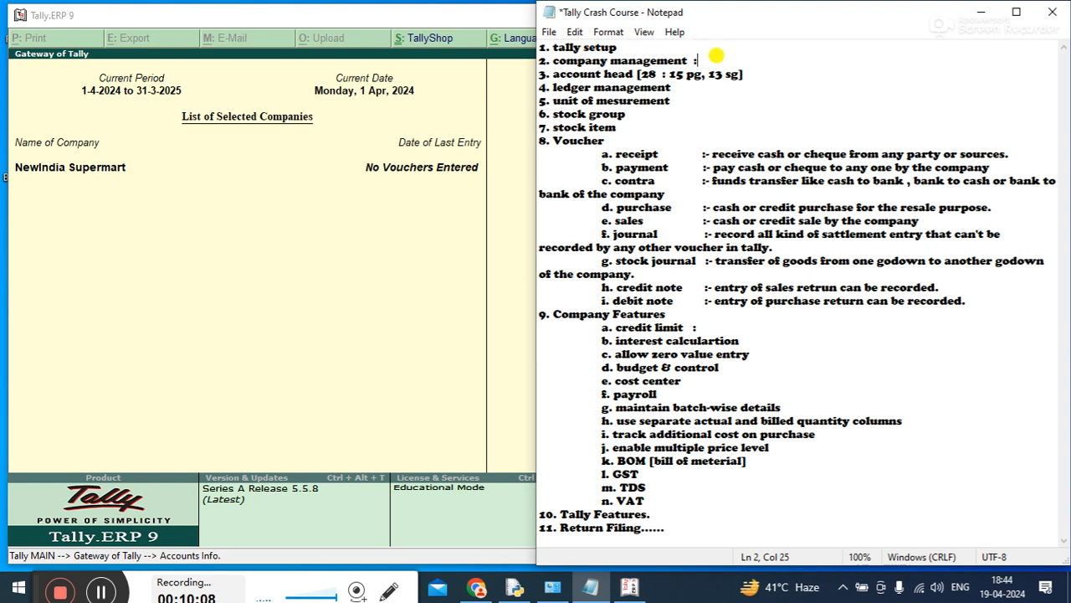
type("OMPN")
key("BackSpace")
type("ANY CREATE")
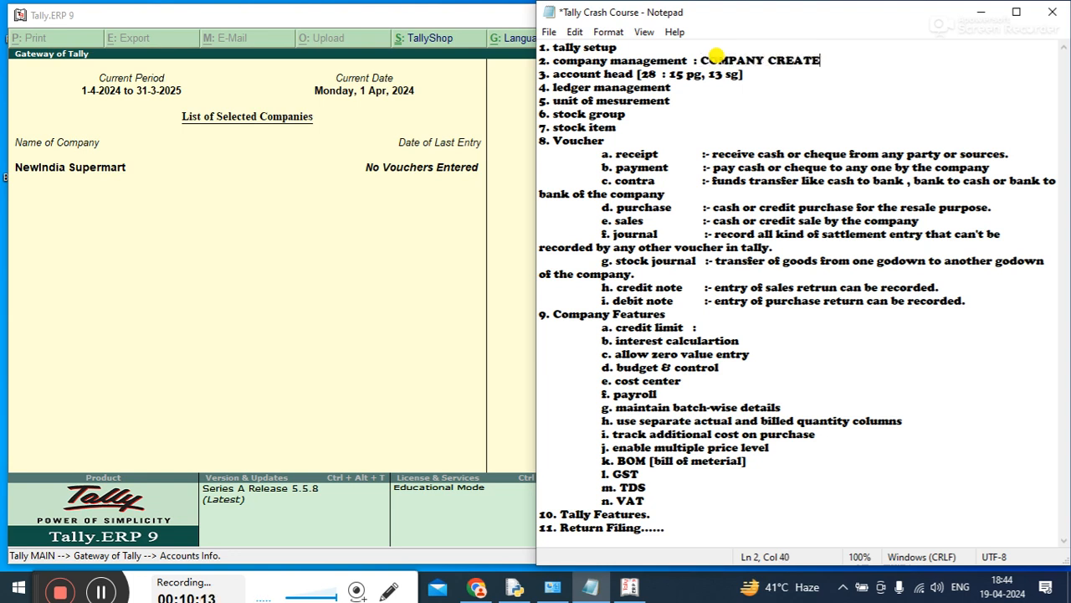
Add ": ACCOUNT HEAD" at the end of the account head line in the notes
left_click(717, 54)
key("Down")
key("End")
type(": ACCOUNT HEAD")
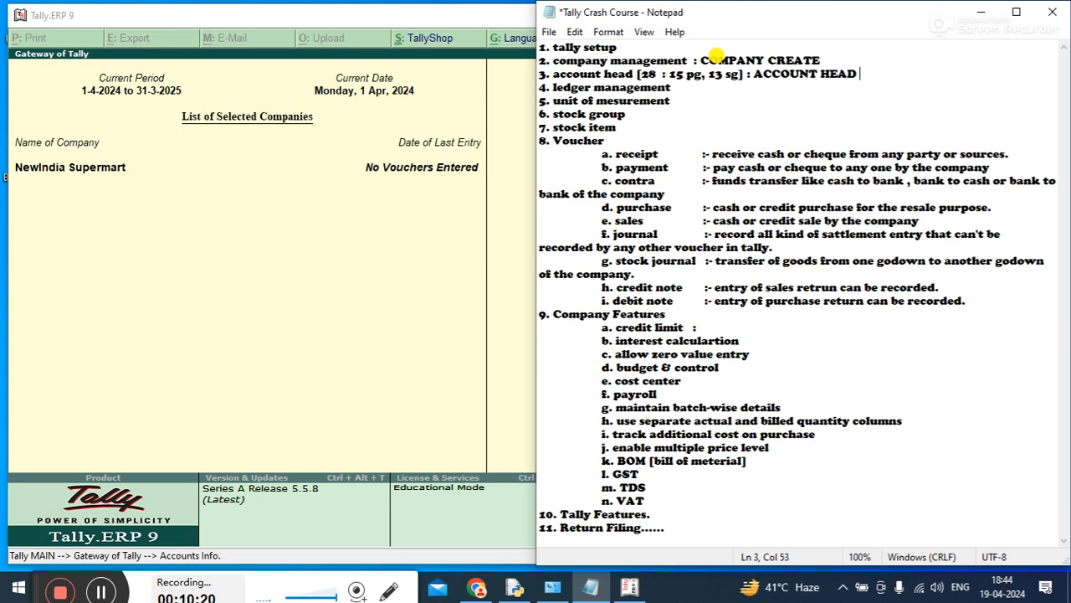
Add ": CRETE, ALTER, DISPLAY, DELETE" at the end of the ledger management line
key("Down")
type(": CRETE, A")
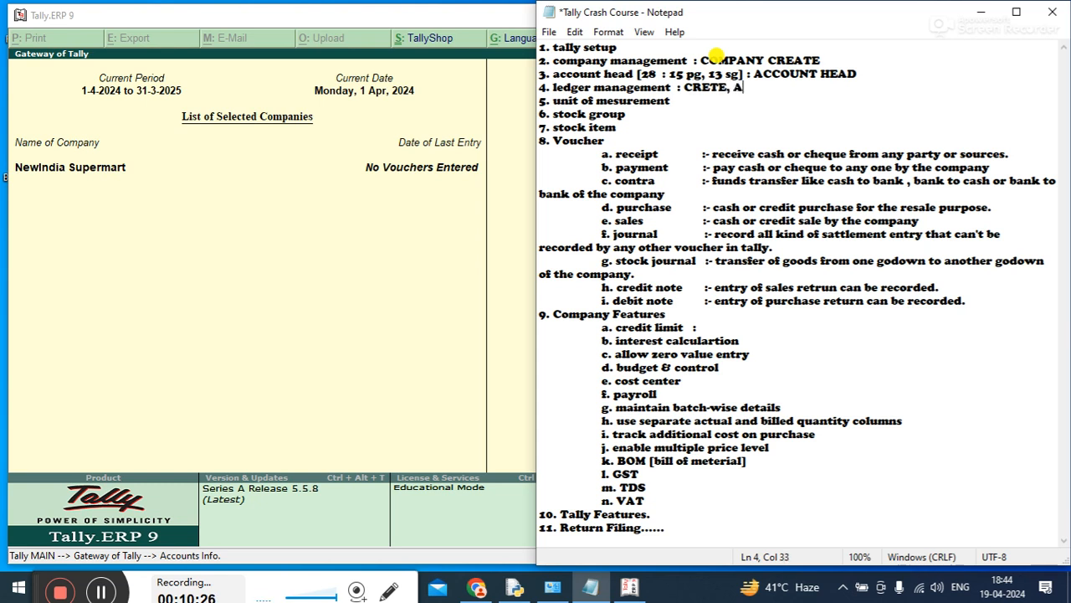
type("LTER, DIF")
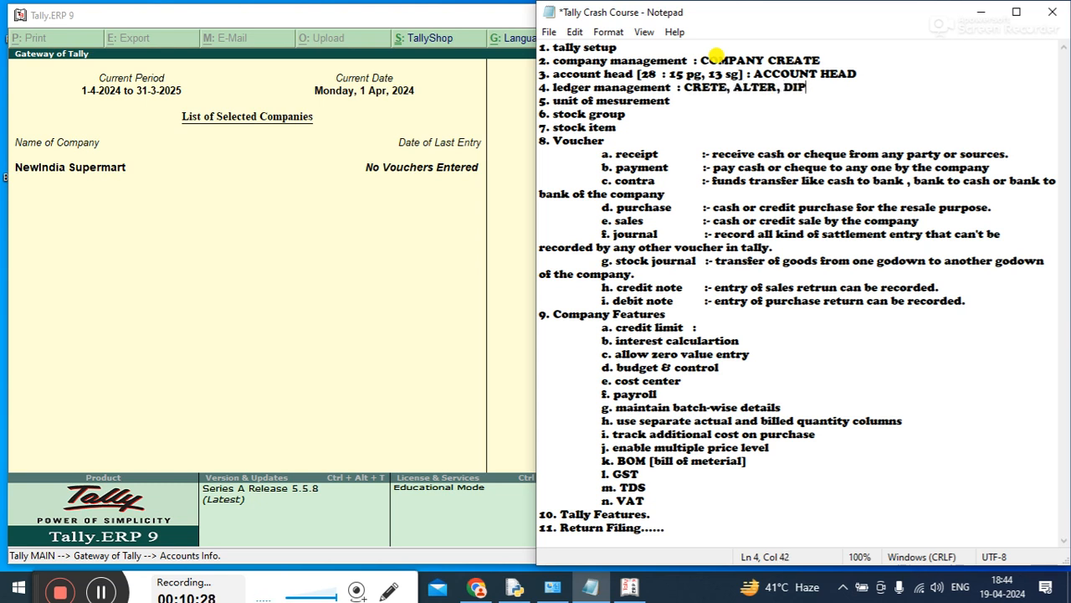
key("BackSpace")
type("SPLAY")
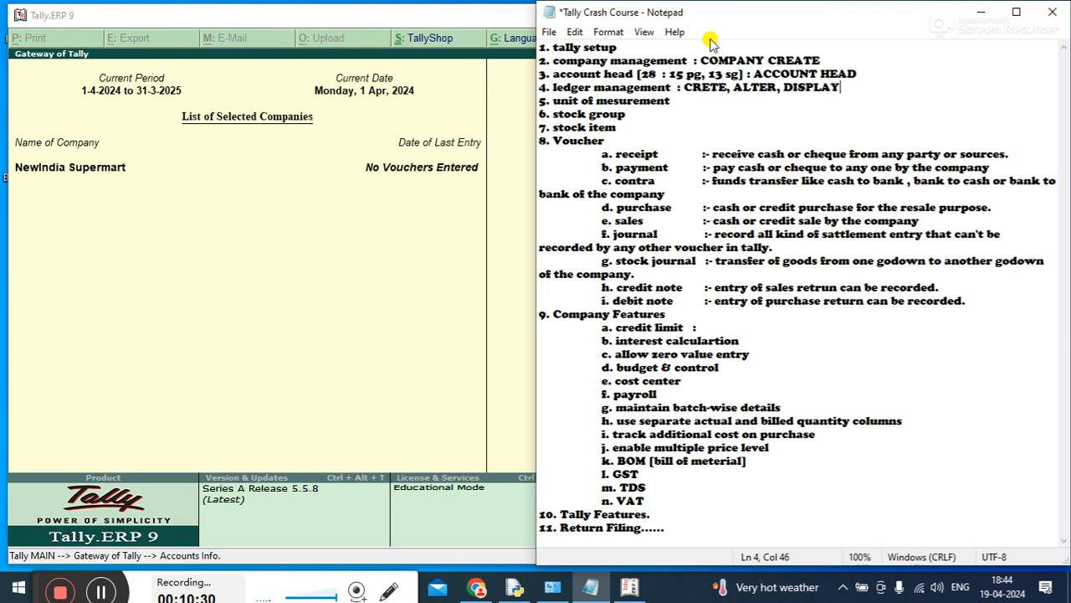
type(", DELETE")
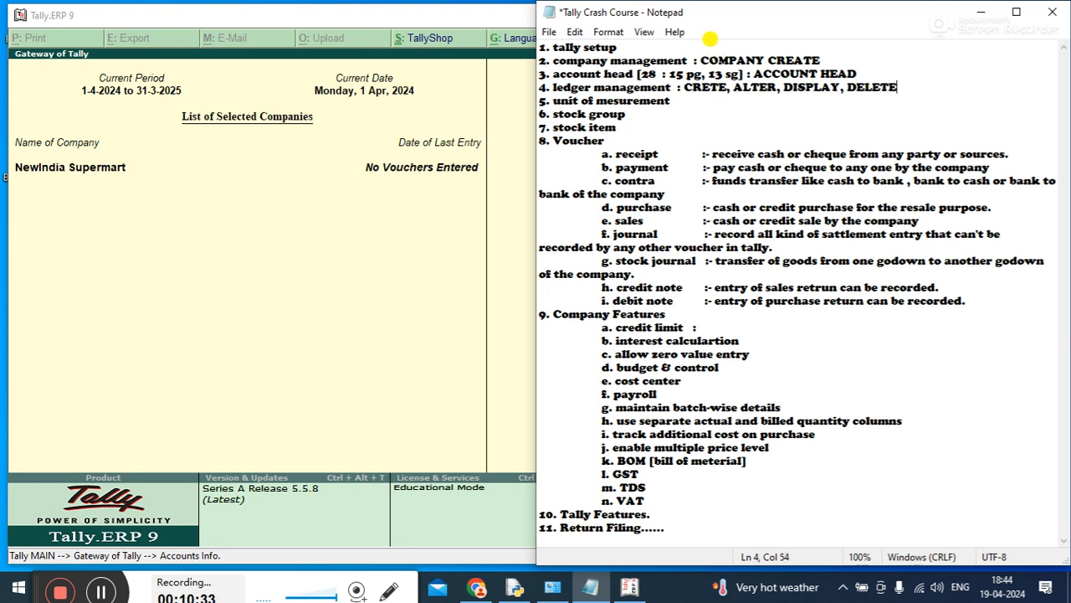
Add ": CREATE, ALTER, DISPLAY, DELETE" to the "unit of mesurement" line and return to Tally.ERP 9
key("Down")
type(":")
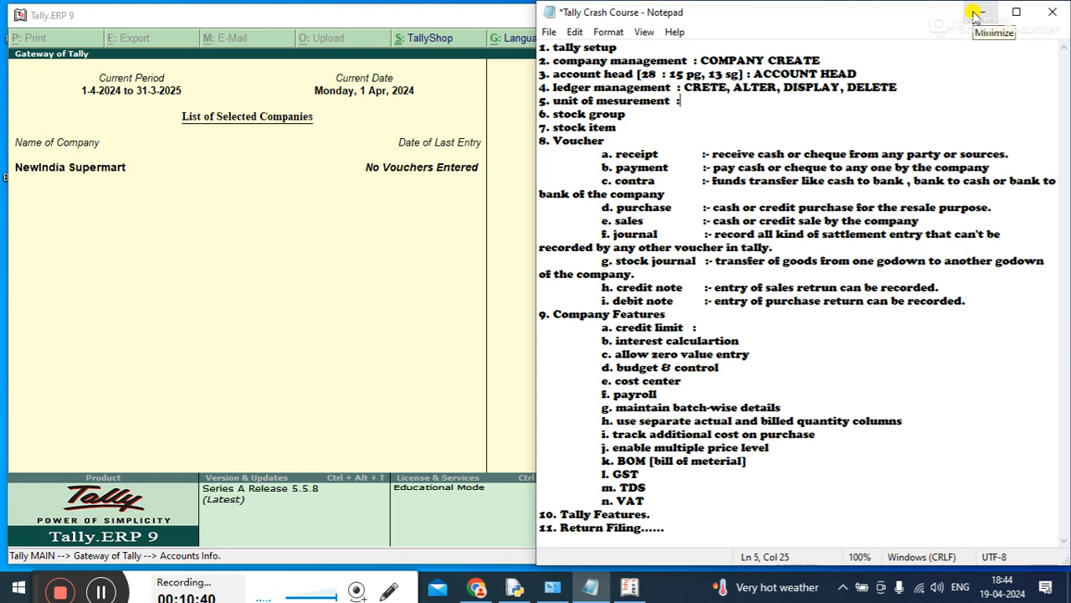
type(" CREATE, ALTER, DISPLAY")
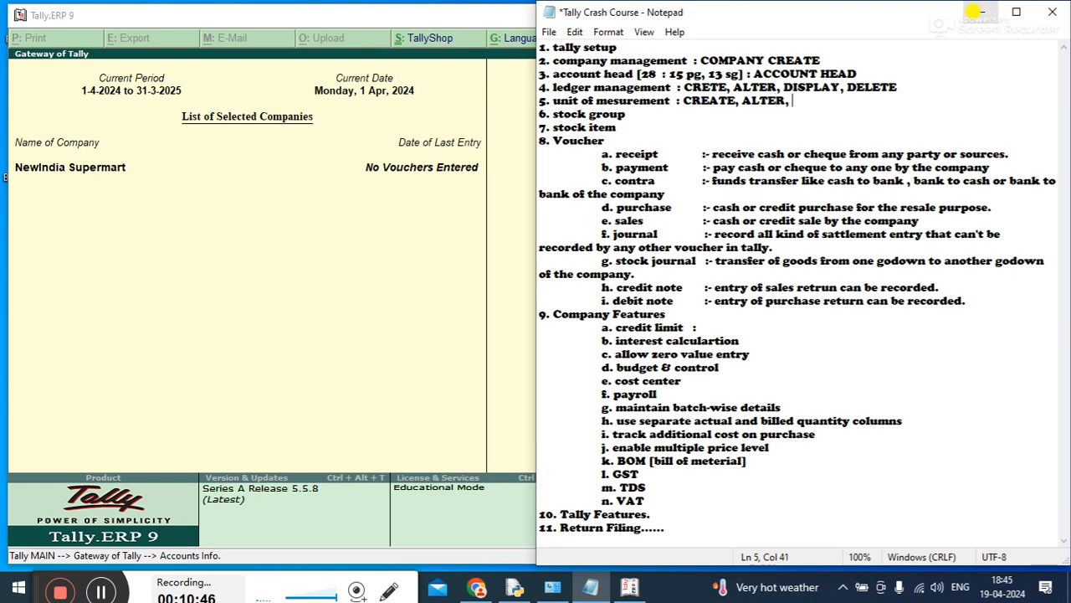
type(", DELETE")
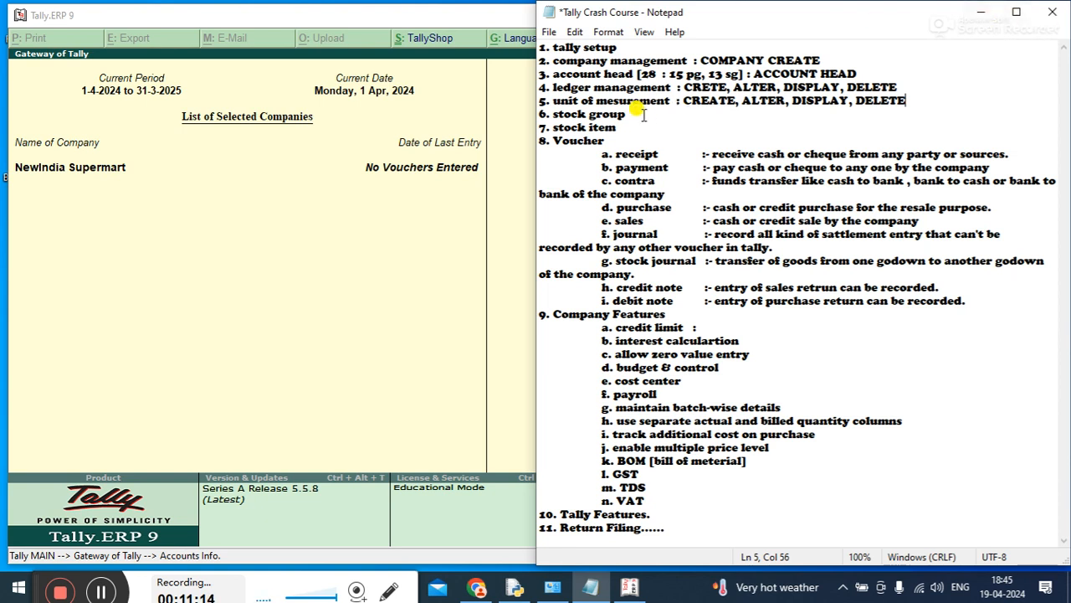
left_click(981, 12)
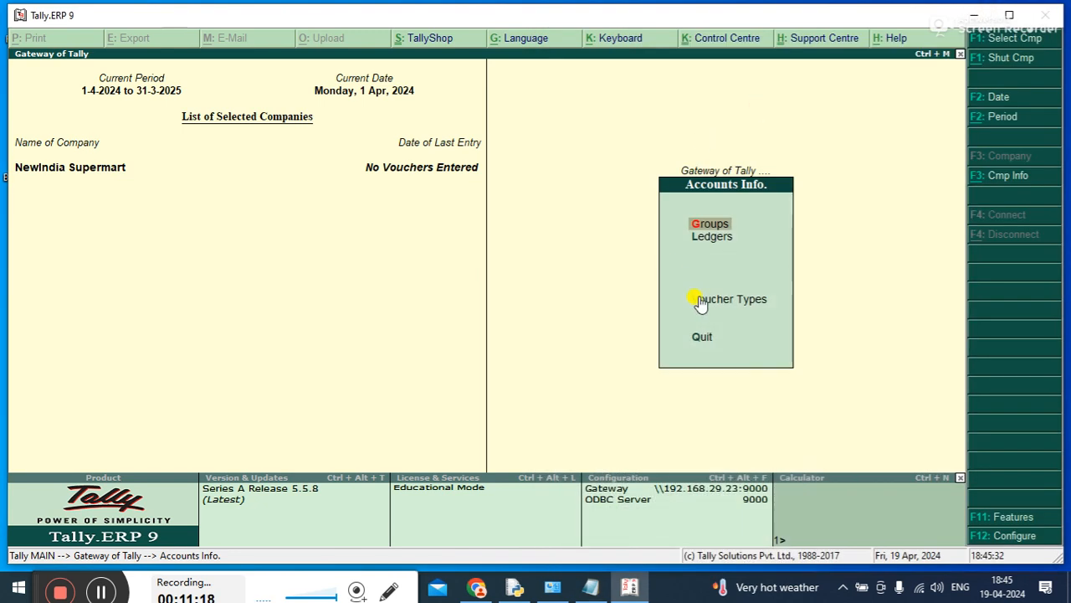
key("Down")
key("Down")
key("Down")
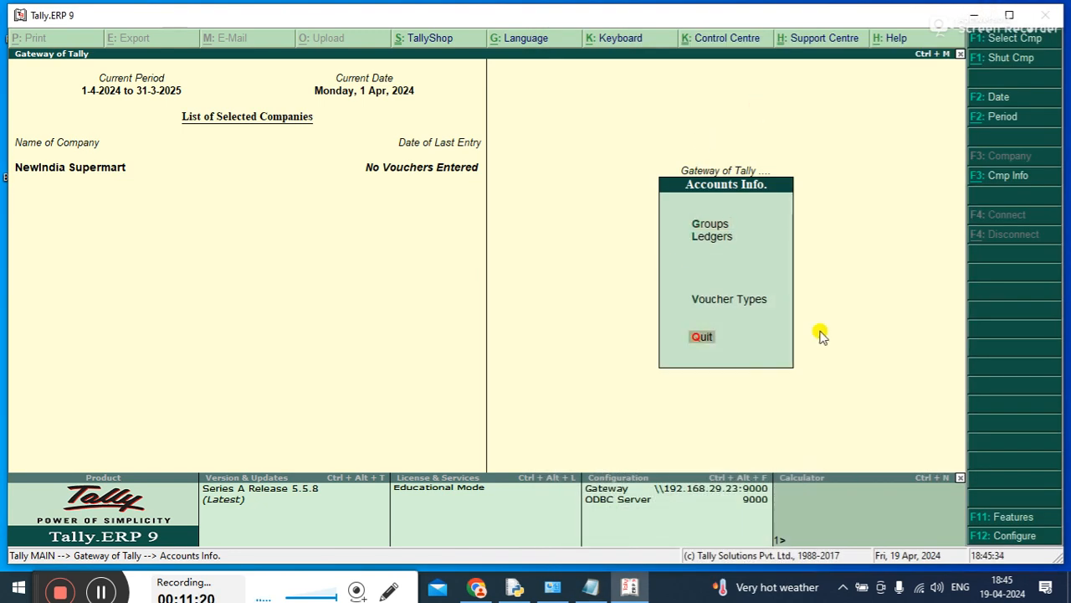
key("Up")
key("Up")
key("Up")
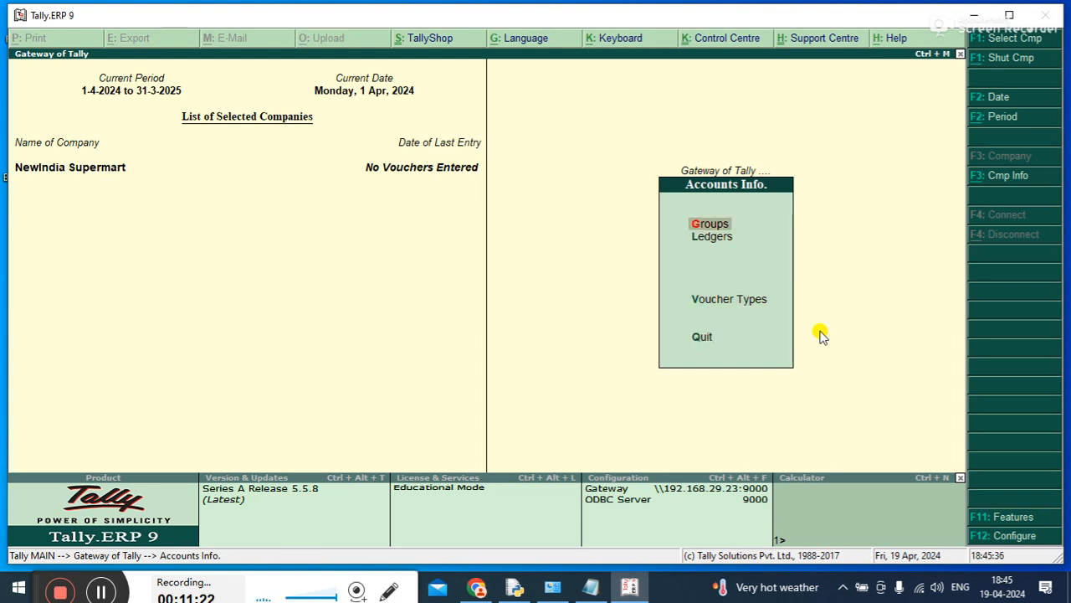
key("Down")
key("Down")
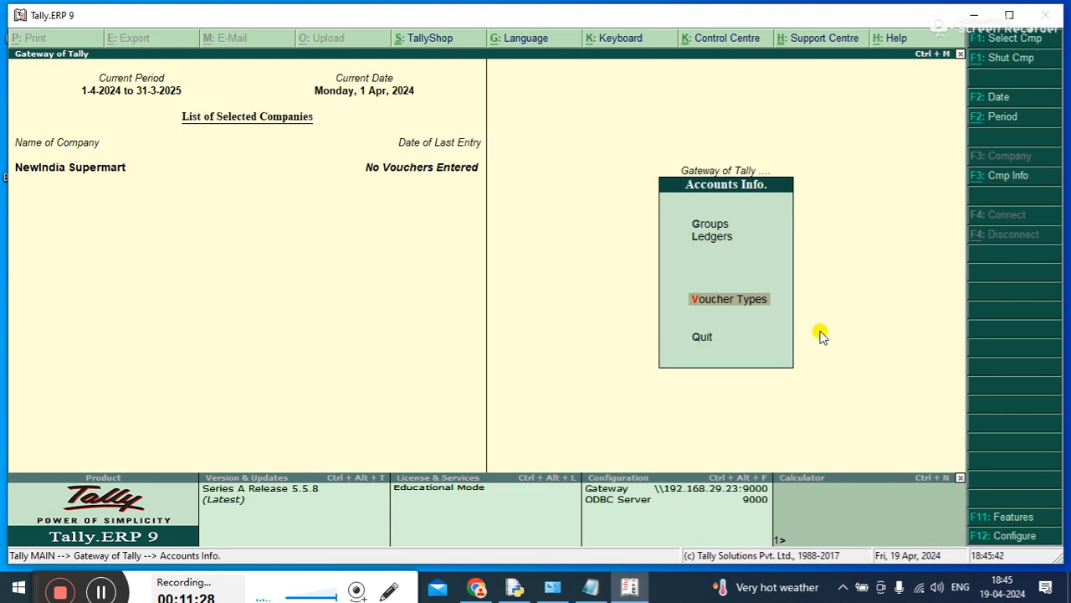
Leave Accounts Info and open the Units of Measure options in Inventory Info, glancing at the course notes on the way
key("Escape")
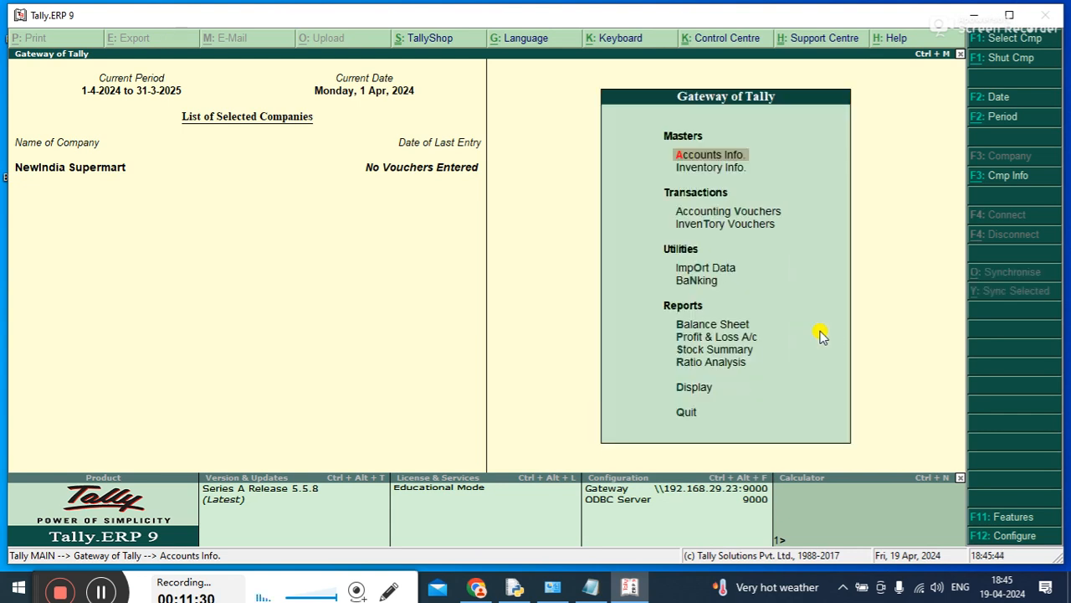
key("Down")
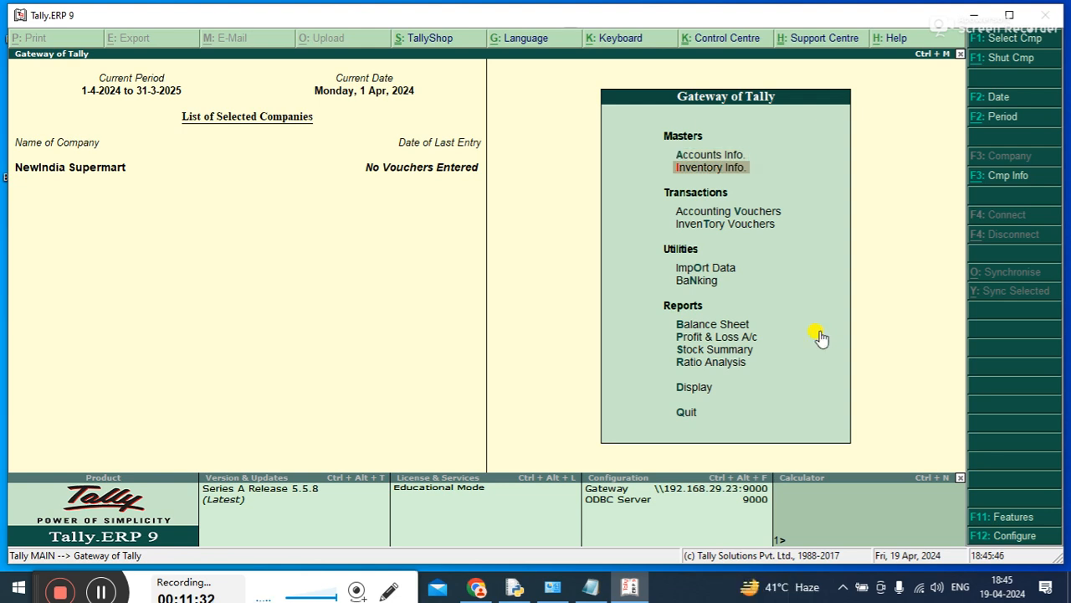
key("Return")
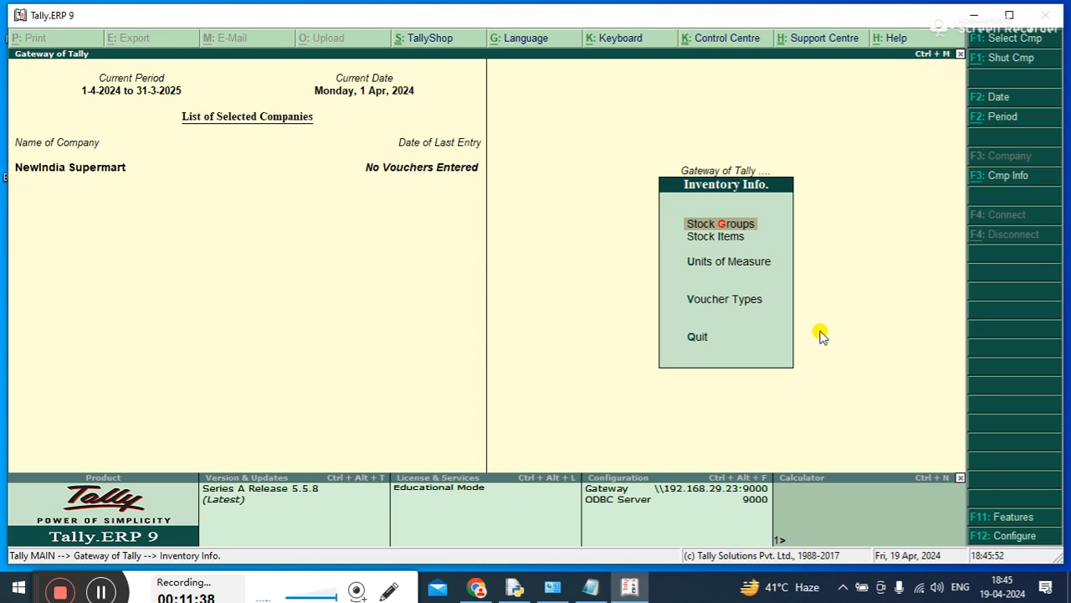
key("Down")
key("Down")
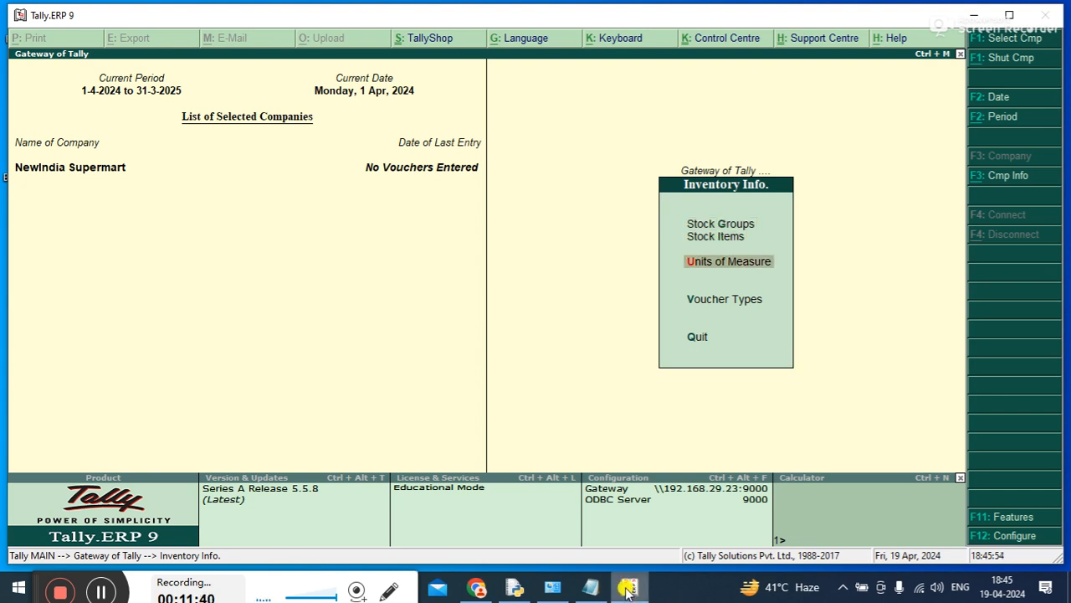
left_click(590, 588)
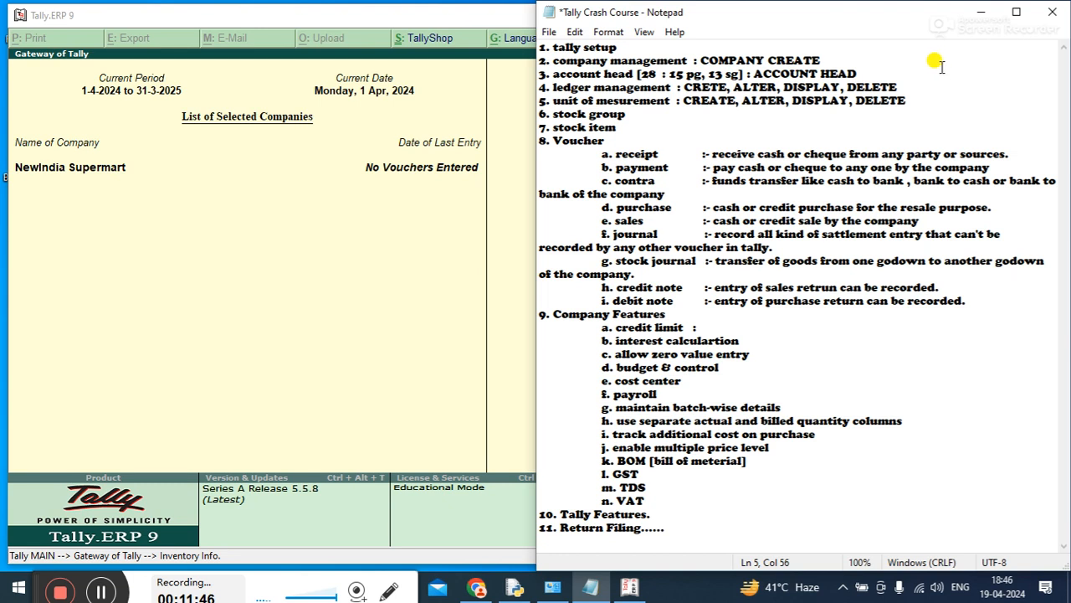
left_click(984, 10)
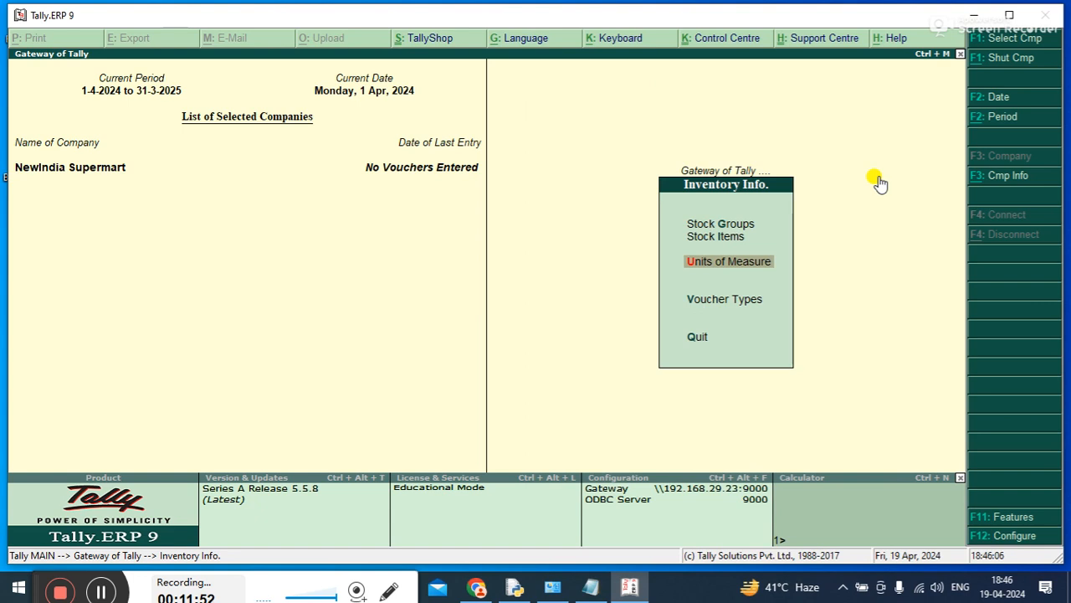
key("Return")
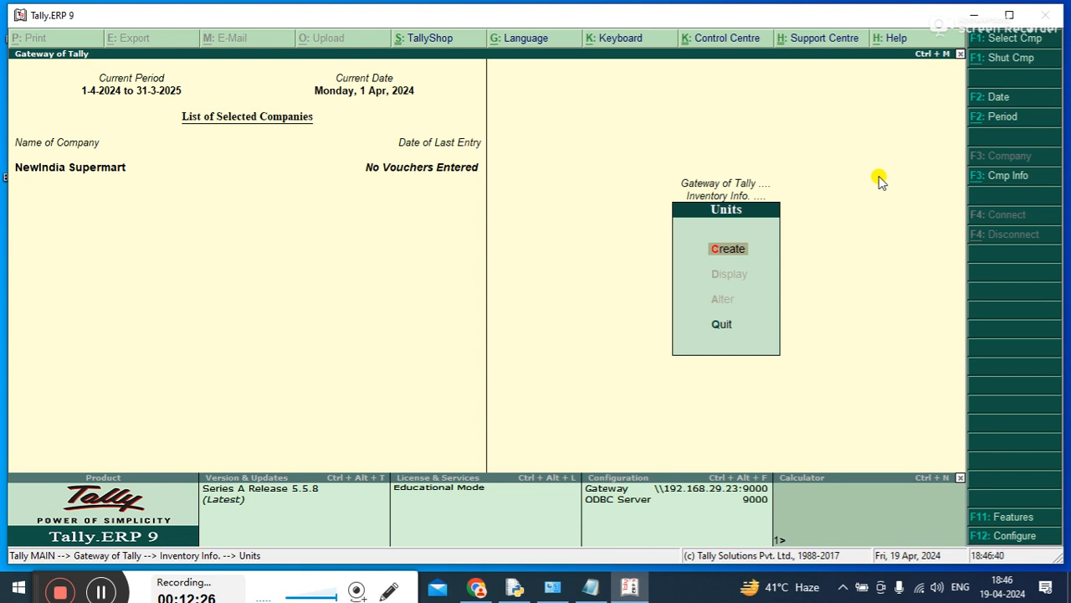
Create a simple unit with symbol P, formal name PIC and 0 decimal places, and save it
key("Return")
type("P")
key("Return")
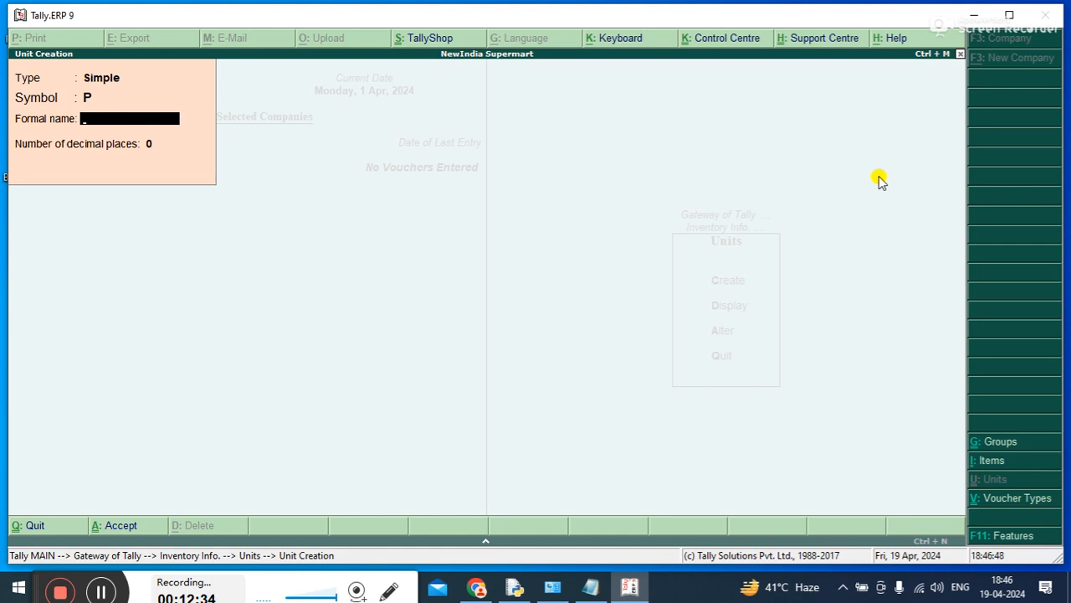
type("PIC")
key("Return")
key("Return")
Create a second simple unit with symbol D, formal name DZN and 0 decimal places, and save it
key("Return")
type("D")
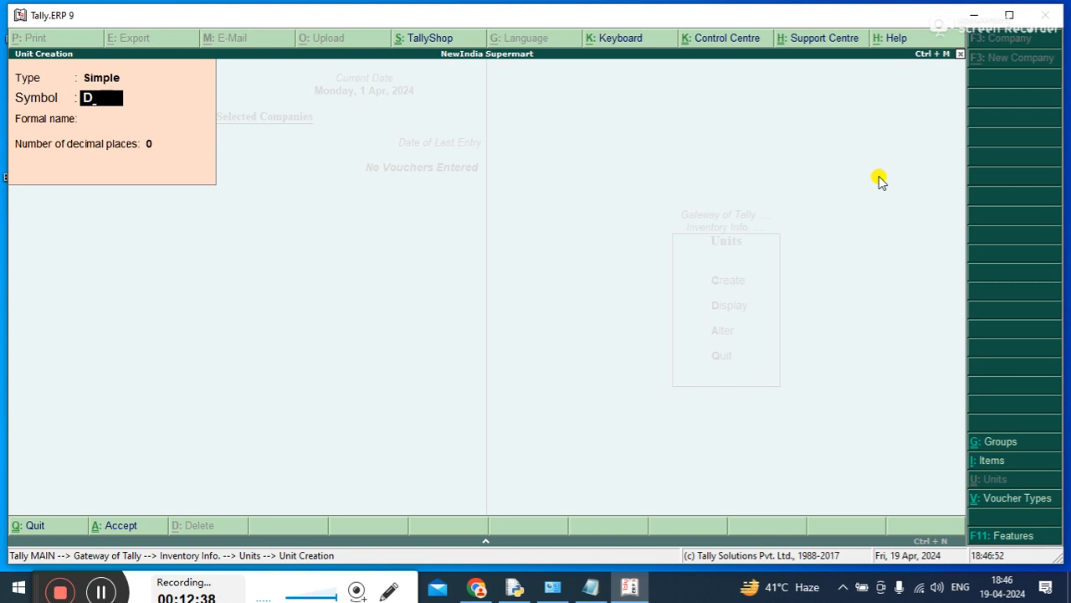
key("Return")
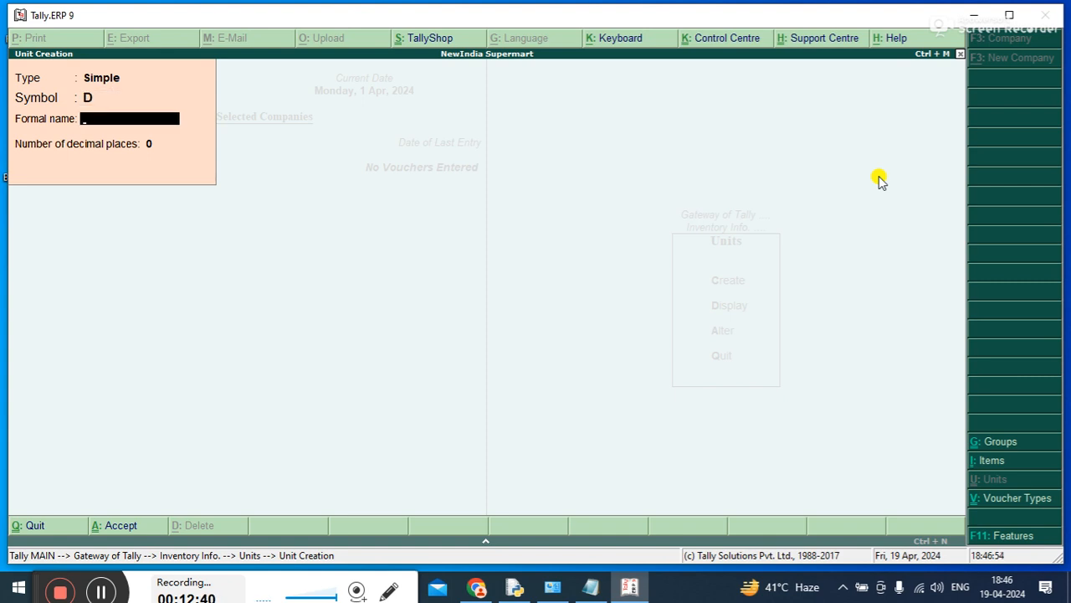
type("DZN")
key("Return")
key("Return")
left_click(879, 177)
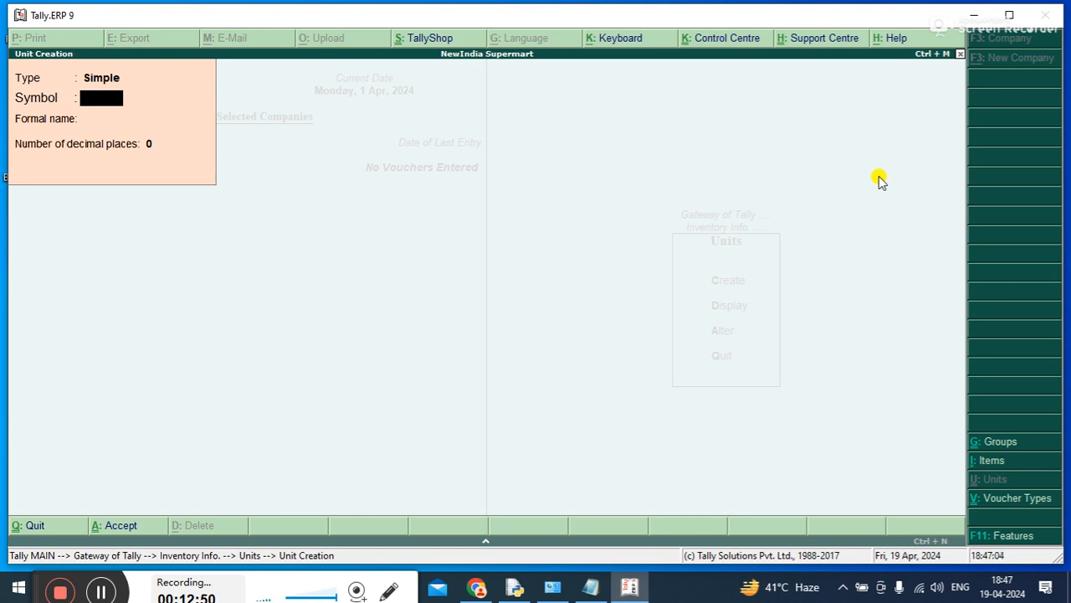
Create a compound unit with first unit D, conversion 12 and second unit P, and save it
key("BackSpace")
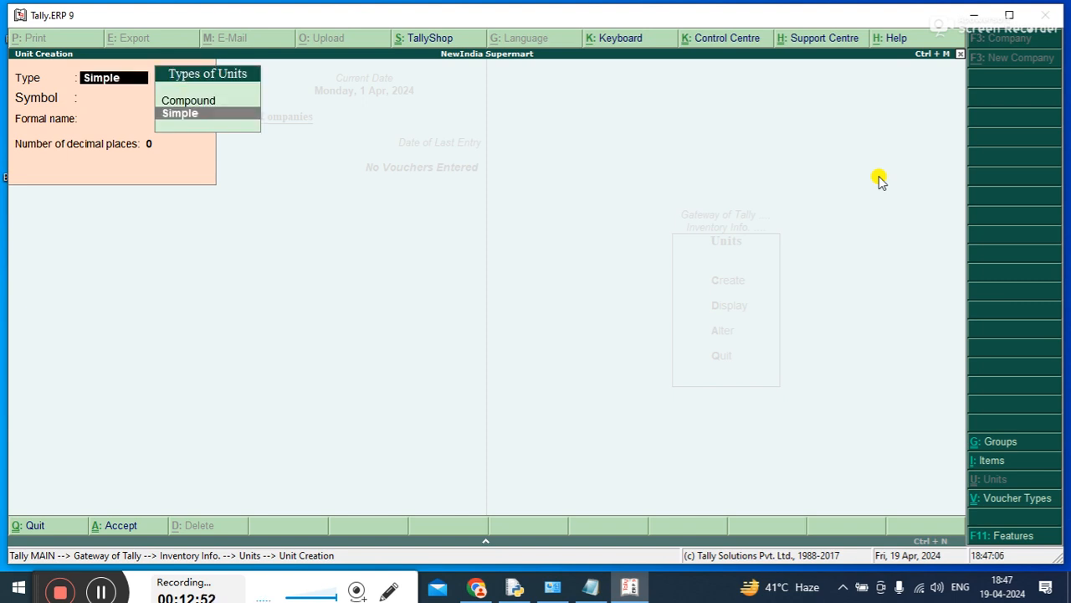
key("Up")
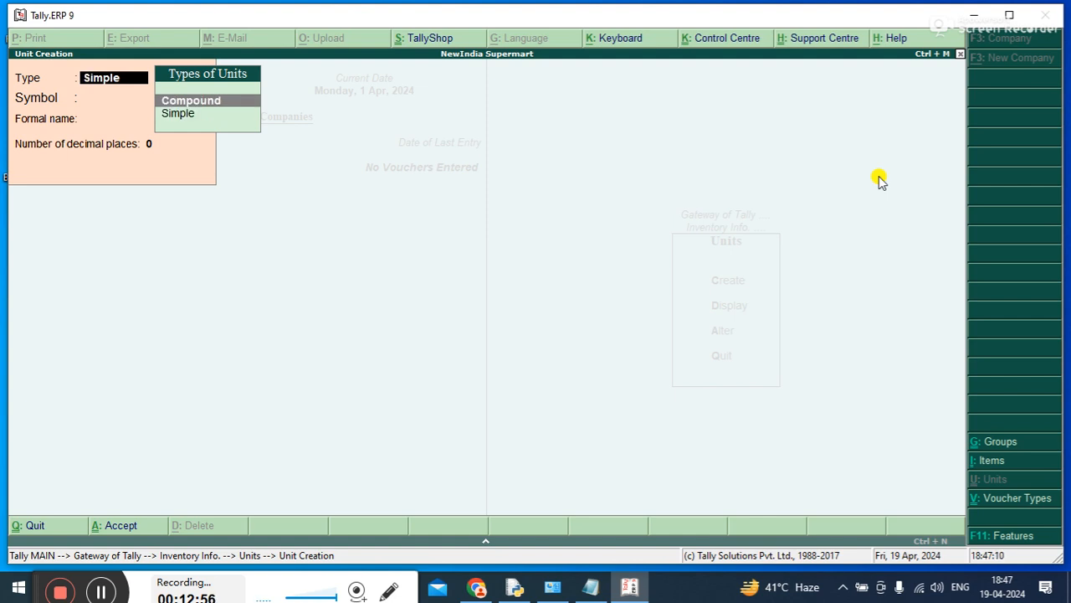
key("Return")
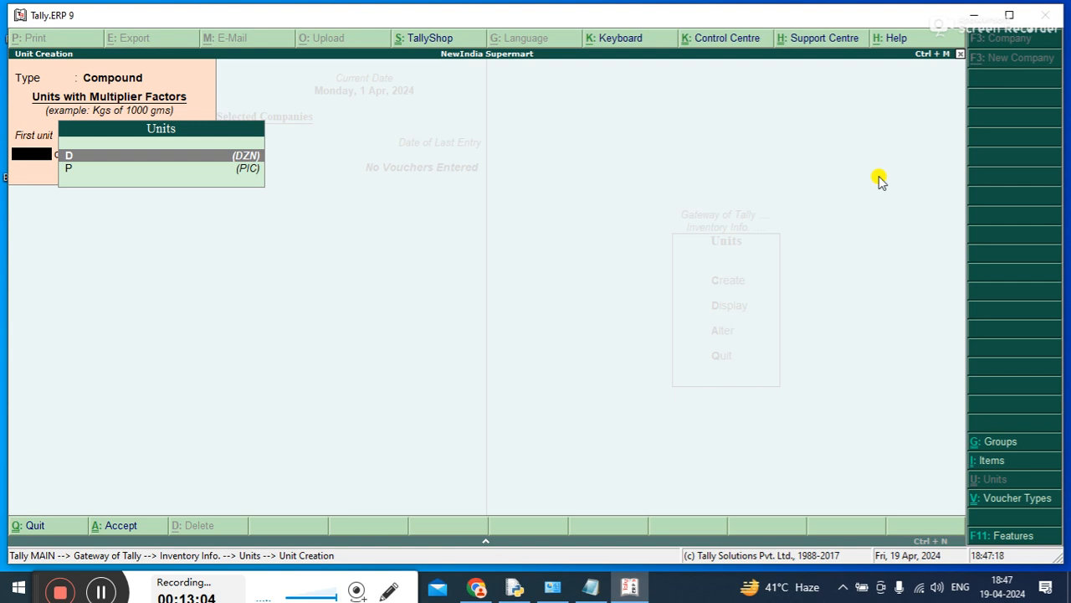
key("Return")
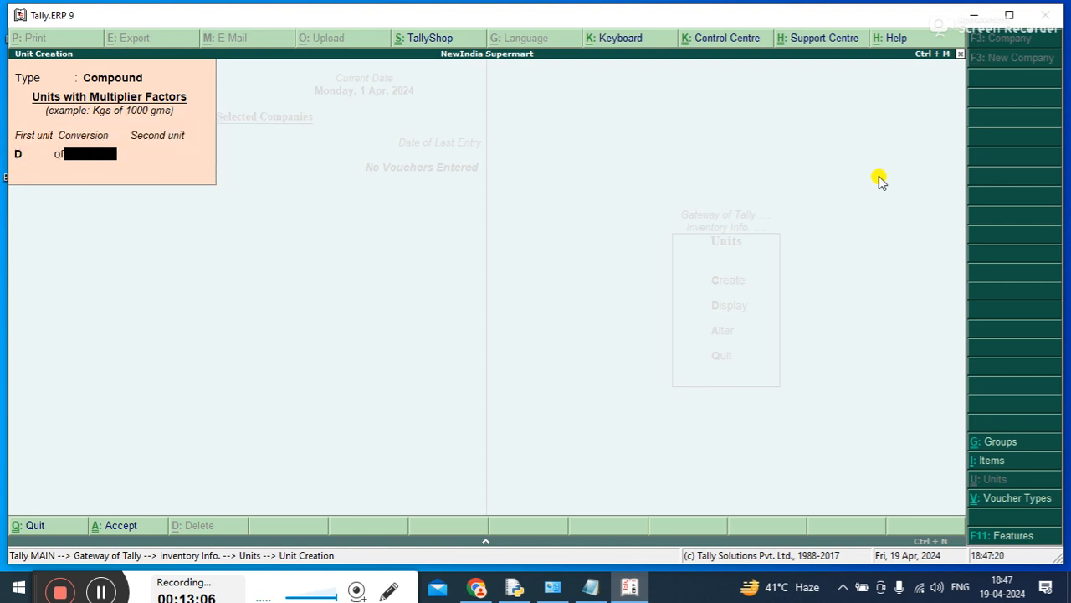
type("12")
key("Return")
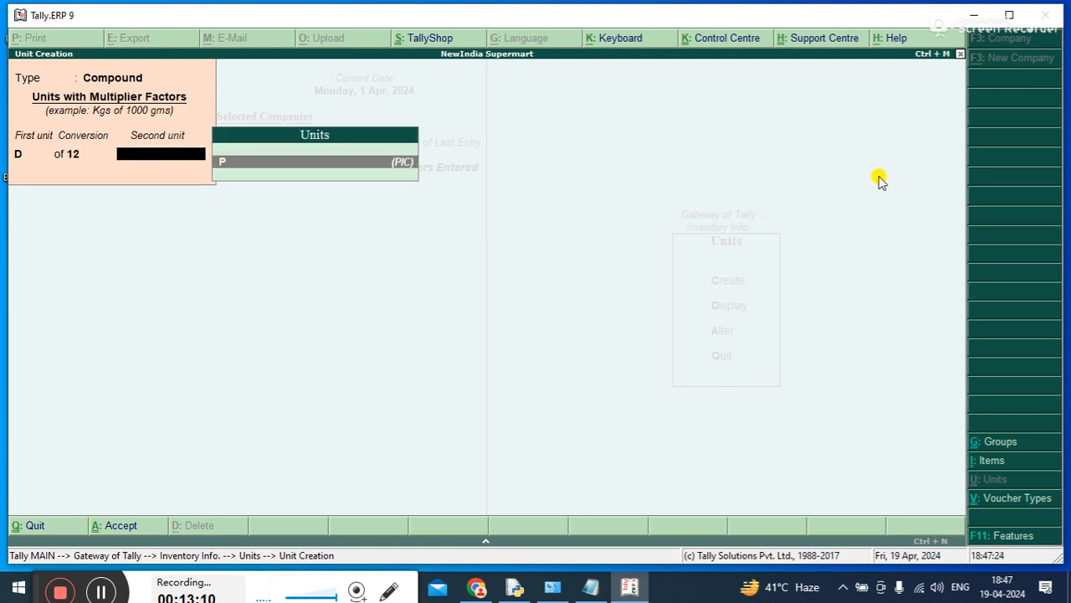
key("Return")
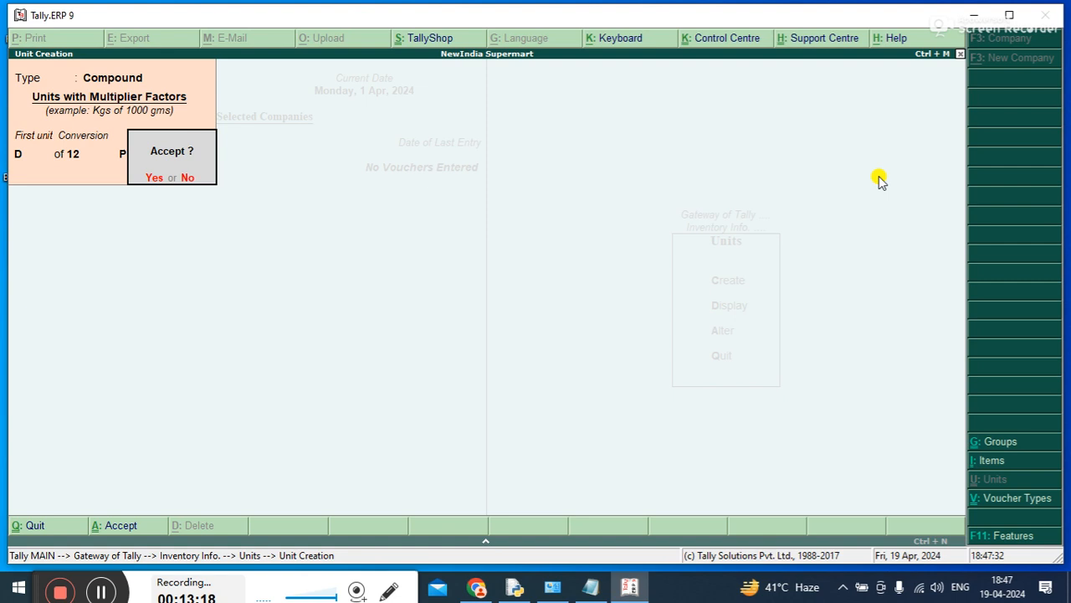
left_click(879, 178)
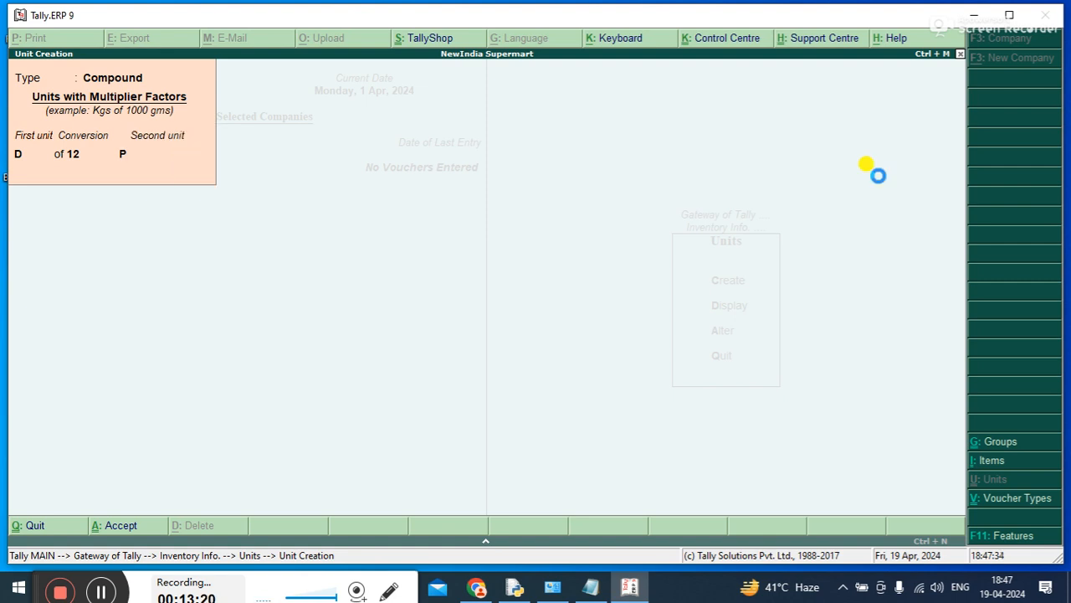
Leave unit creation and examine the list of existing units offered for display
key("Escape")
key("Down")
key("Return")
key("Down")
key("Down")
key("Up")
key("Up")
key("Down")
key("Down")
key("Up")
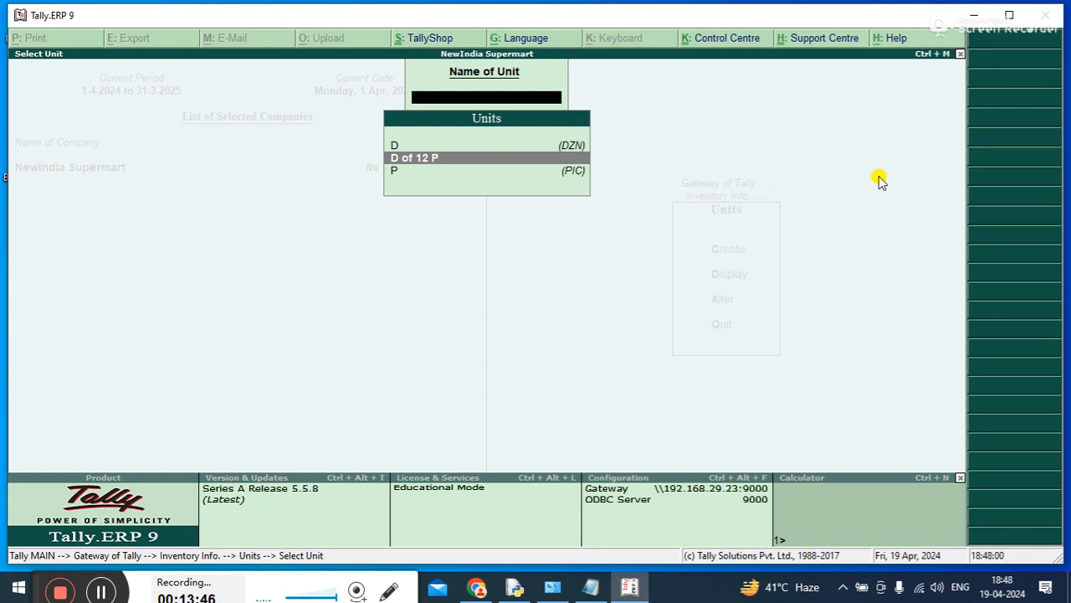
key("Escape")
key("Up")
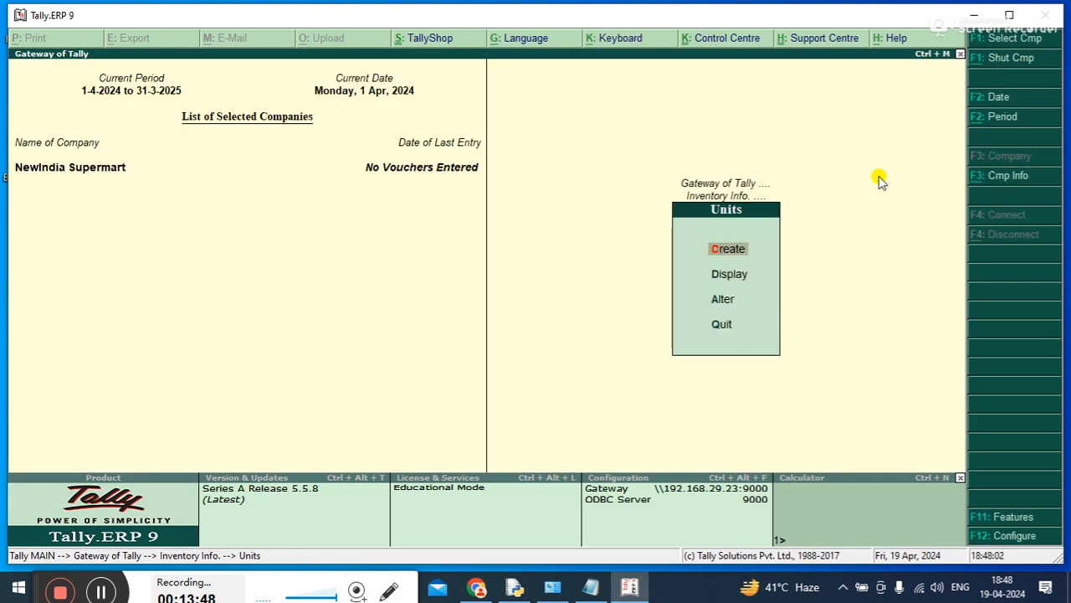
key("Return")
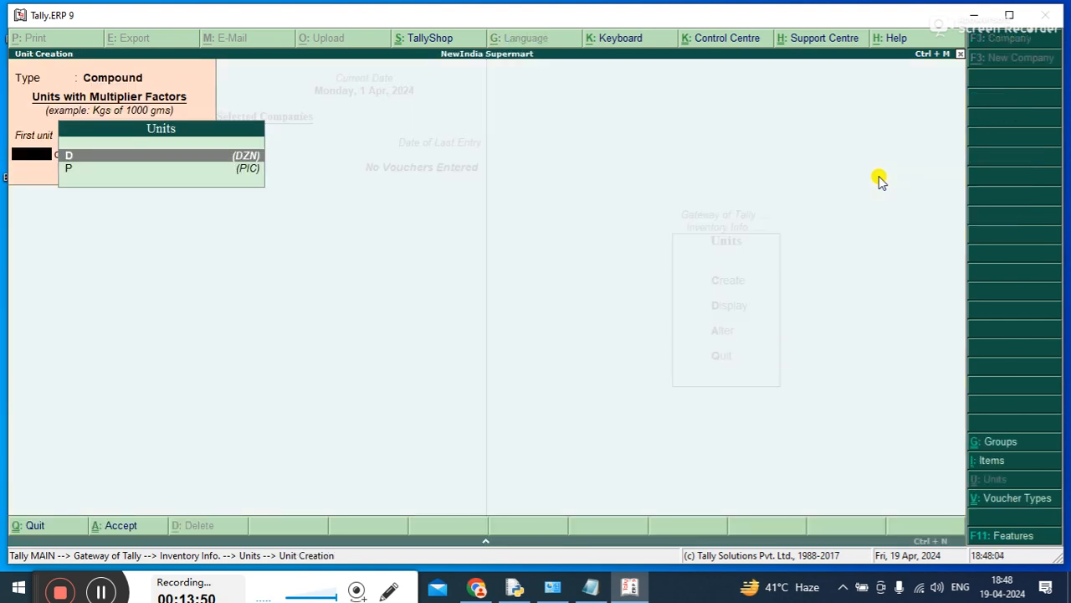
key("Escape")
key("y")
Create a simple unit with symbol C, formal name CRT and 0 decimal places, and save it
key("Down")
key("Up")
key("Return")
key("Down")
key("Return")
left_click(106, 83)
key("Down")
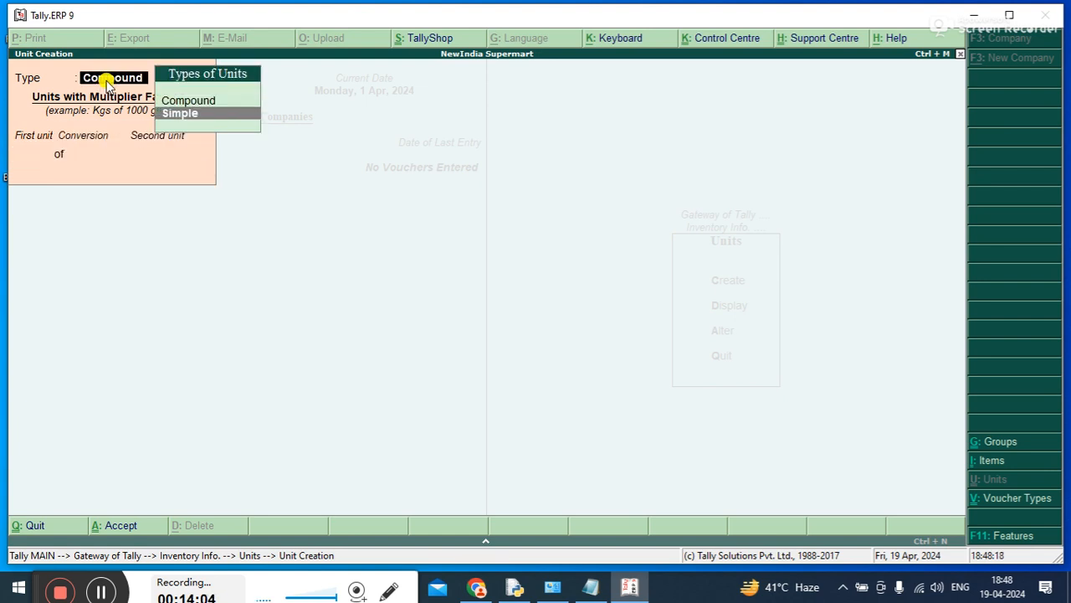
key("Return")
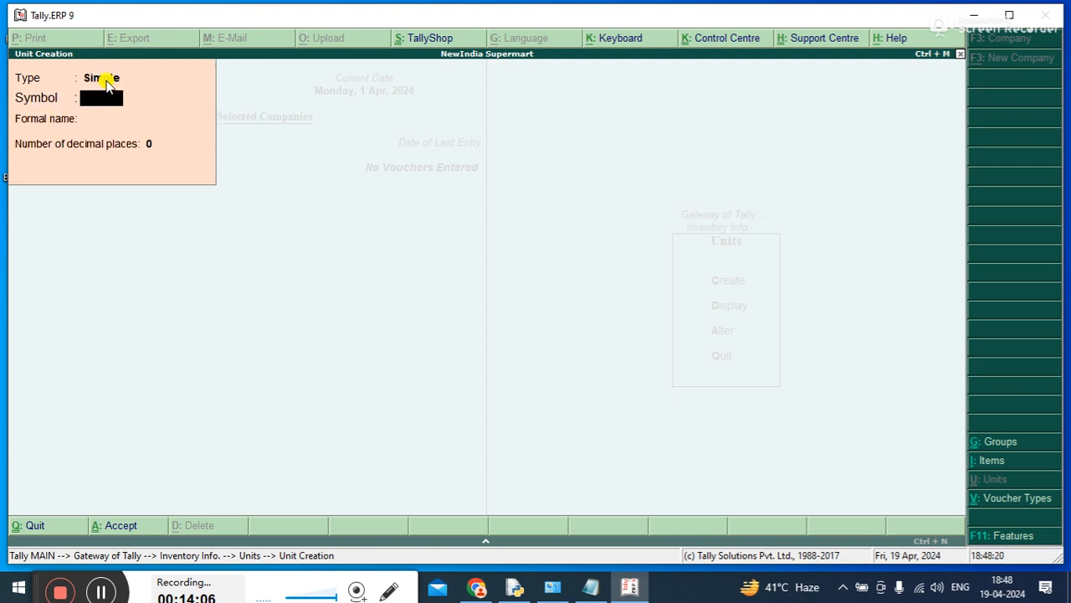
type("C")
key("Return")
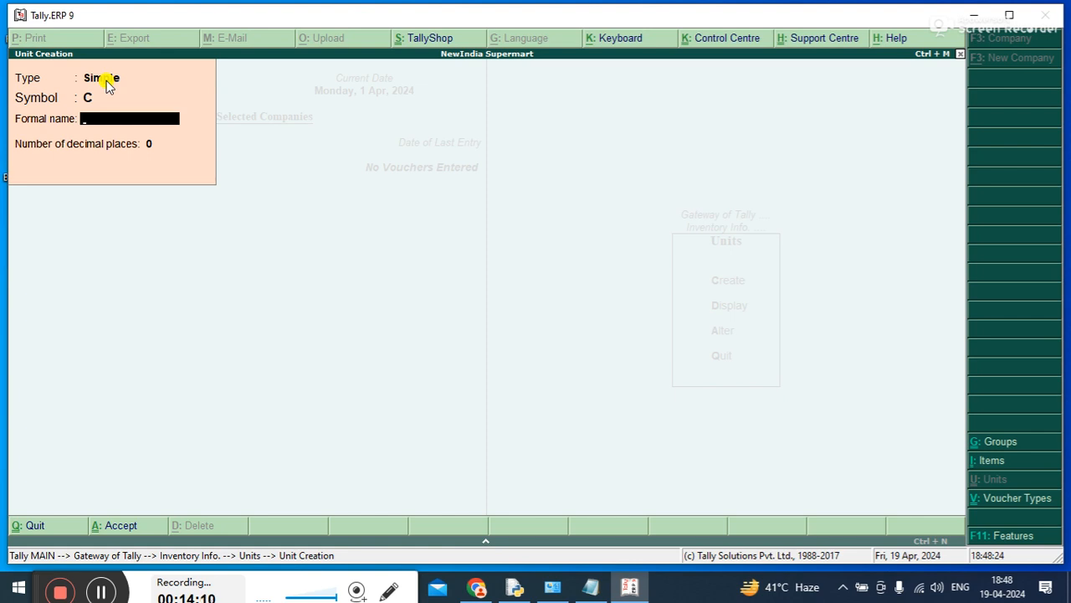
type("CRT")
key("Return")
key("Return")
key("Return")
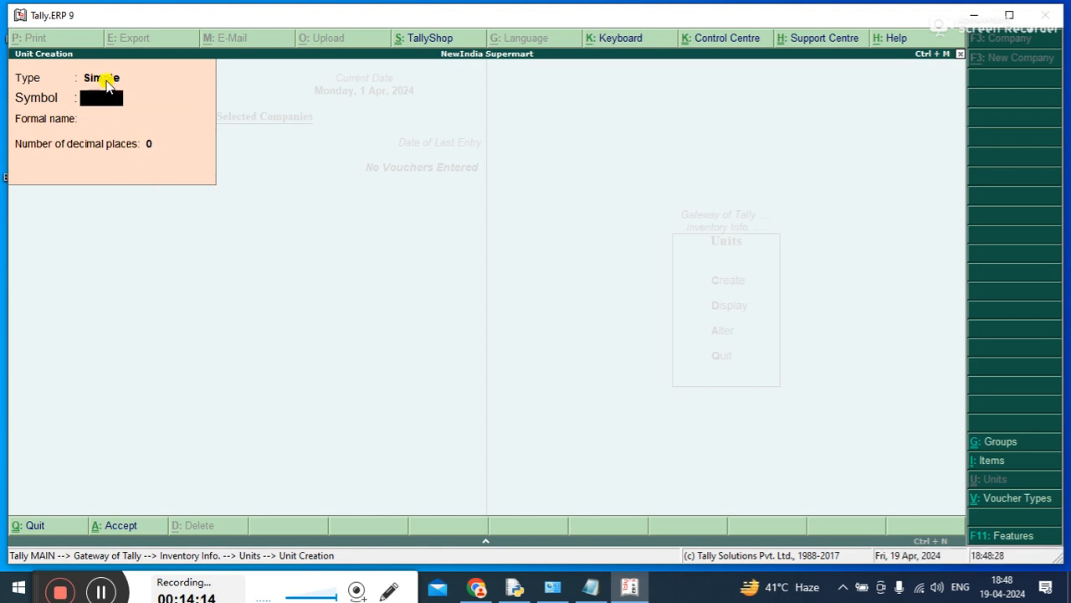
Create a compound unit with first unit C, conversion 12 and second unit D, save it and leave unit creation
key("BackSpace")
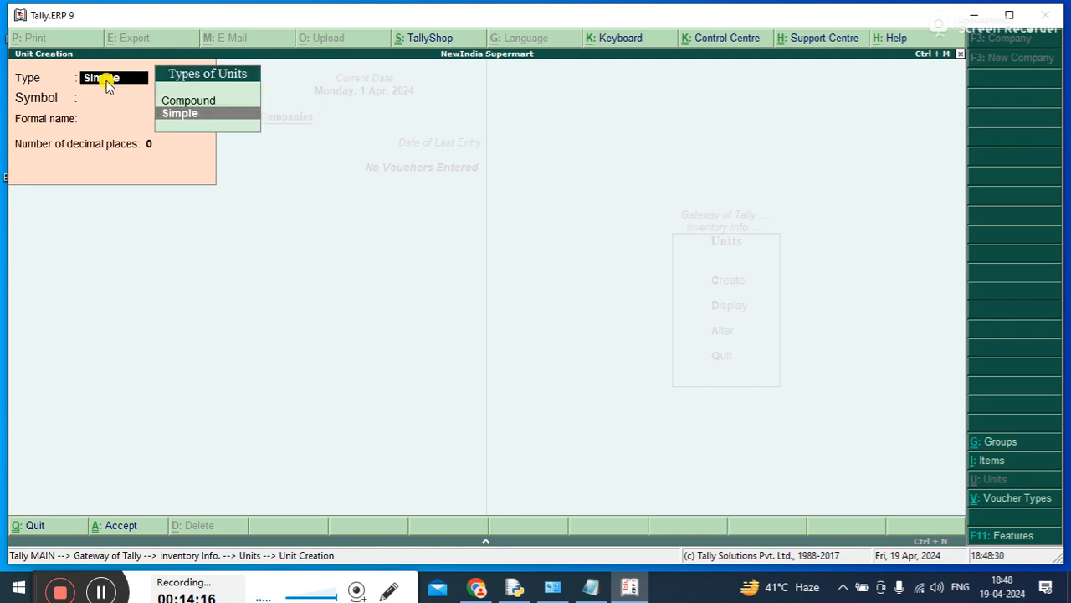
key("Up")
key("Return")
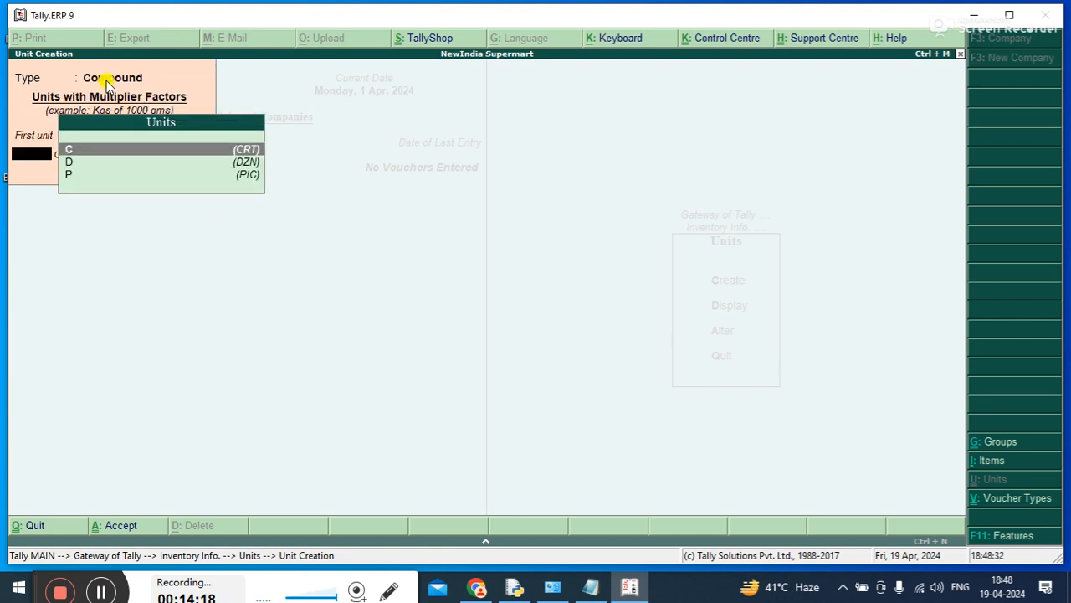
key("Return")
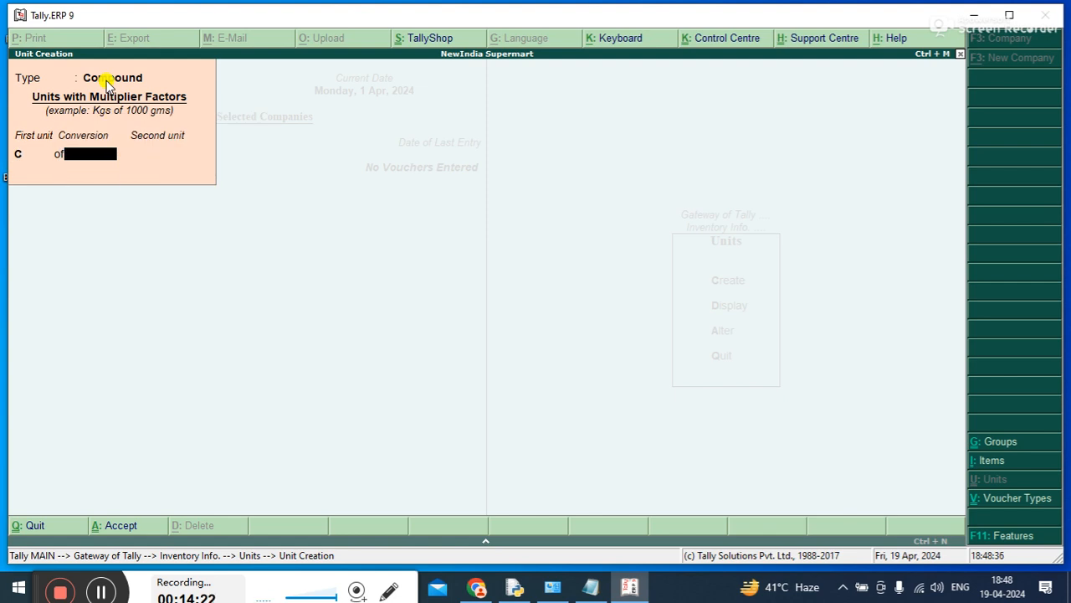
type("12")
key("Return")
key("Down")
key("Up")
key("Return")
key("Return")
key("Escape")
key("y")
Review the simple and compound units in the display list, and return to the Units options
key("Down")
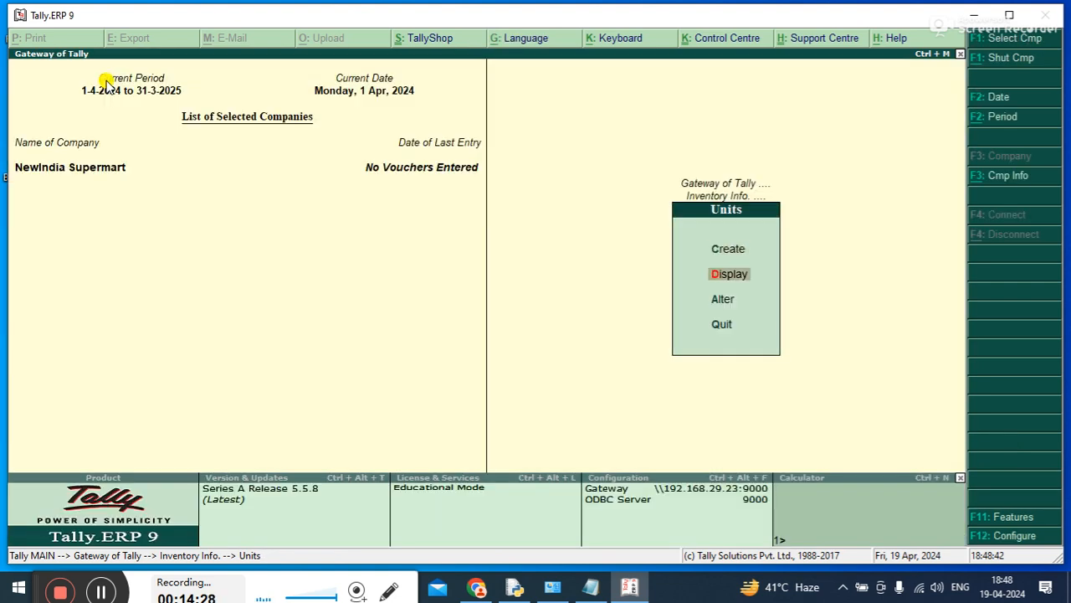
key("Return")
key("Down")
key("Up")
key("Down")
key("Down")
key("Down")
key("Down")
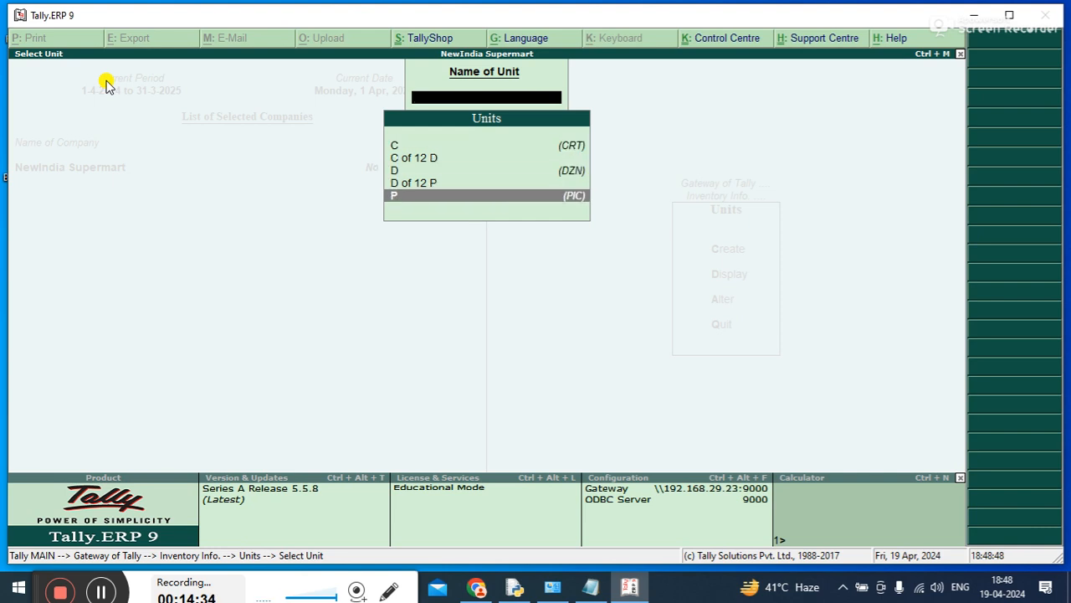
key("Escape")
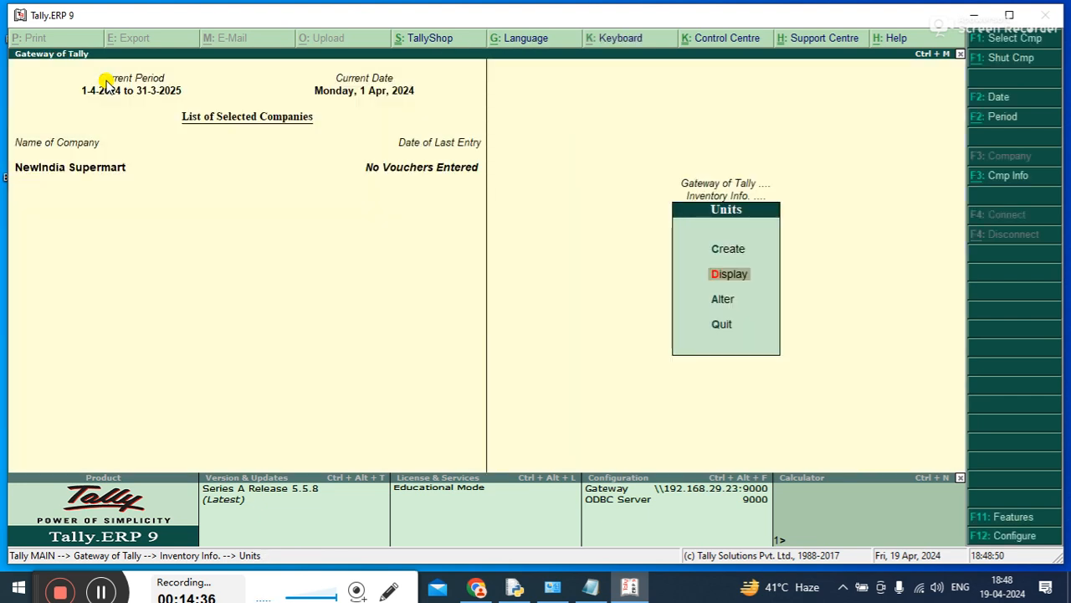
Alter the simple unit C (CRT) so its symbol is CA, and save the change
key("Down")
key("Return")
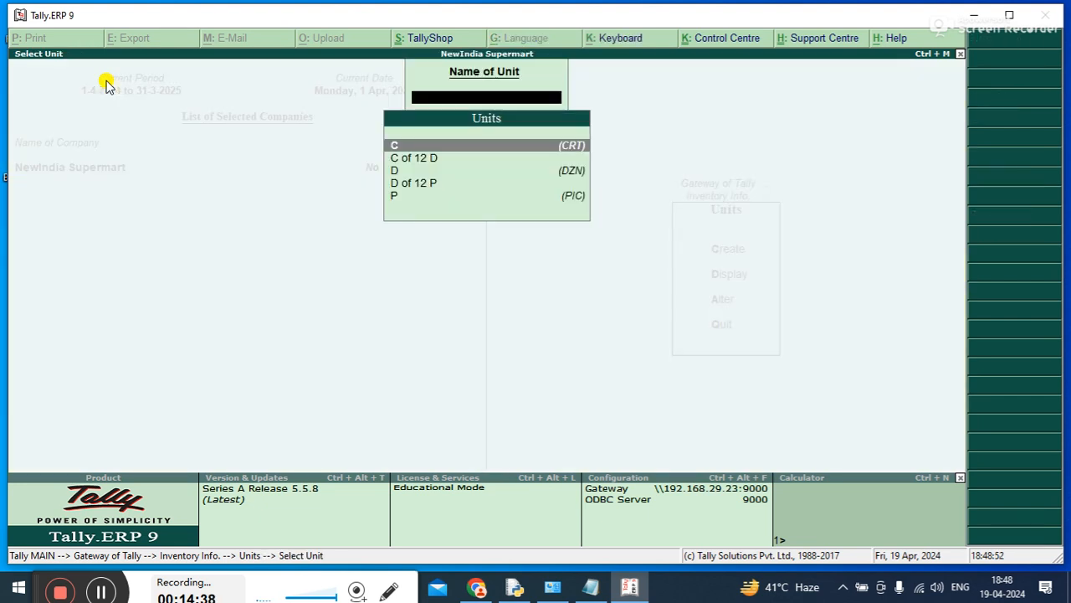
key("Return")
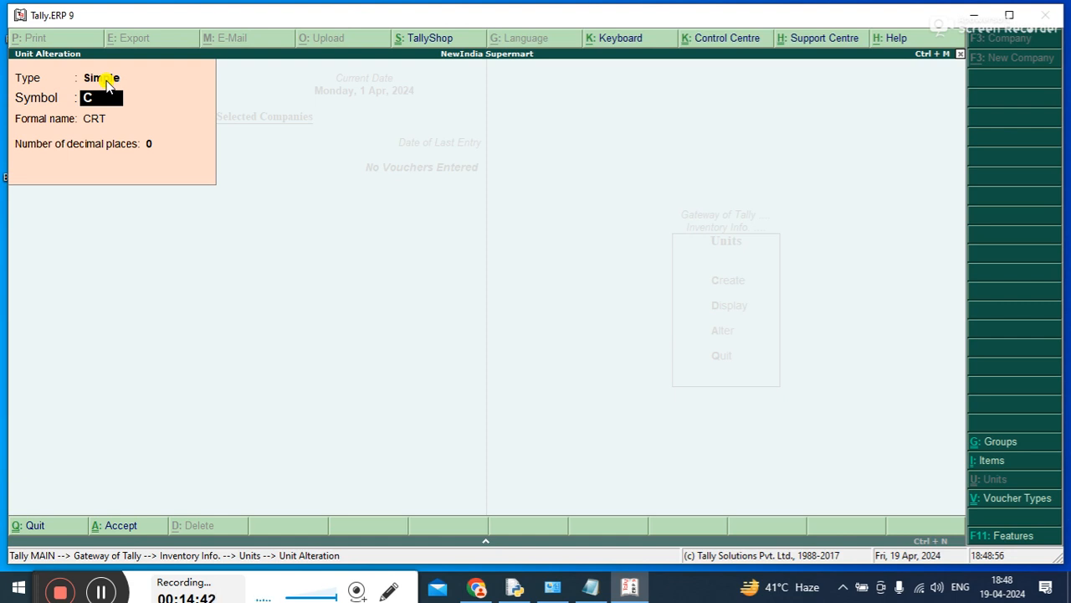
type("A")
key("Return")
key("Return")
key("Return")
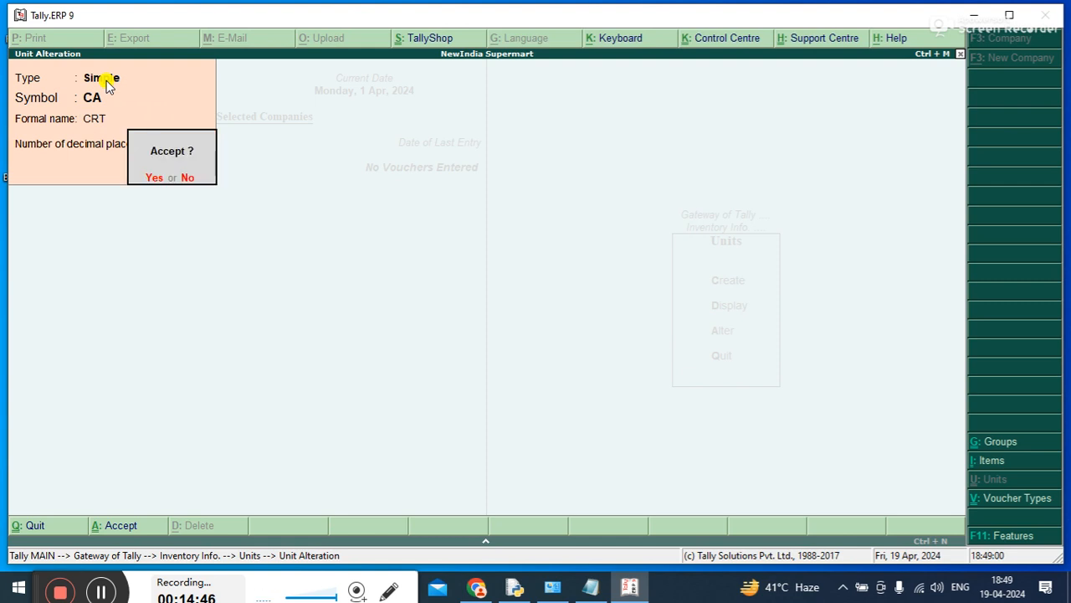
key("Return")
Delete the compound unit CA of 12 D and leave unit alteration
key("Down")
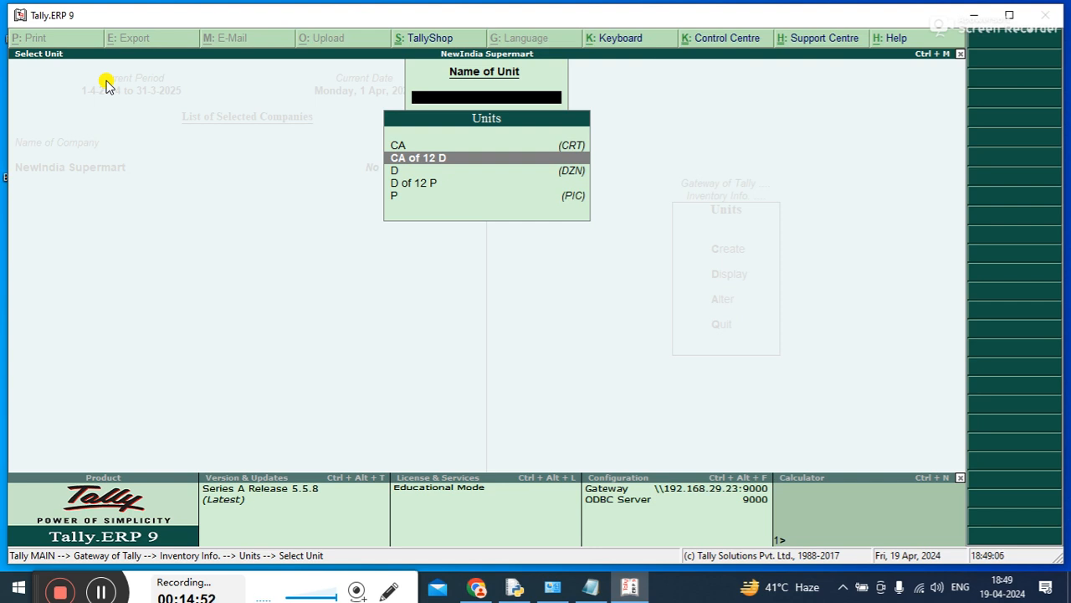
key("Up")
key("Down")
key("Return")
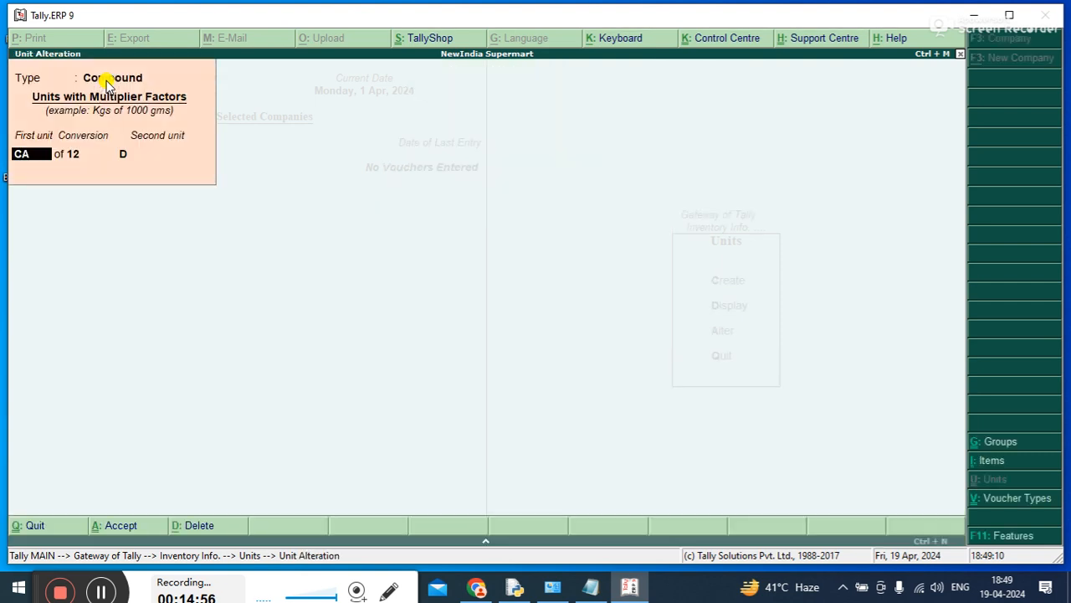
key("alt+d")
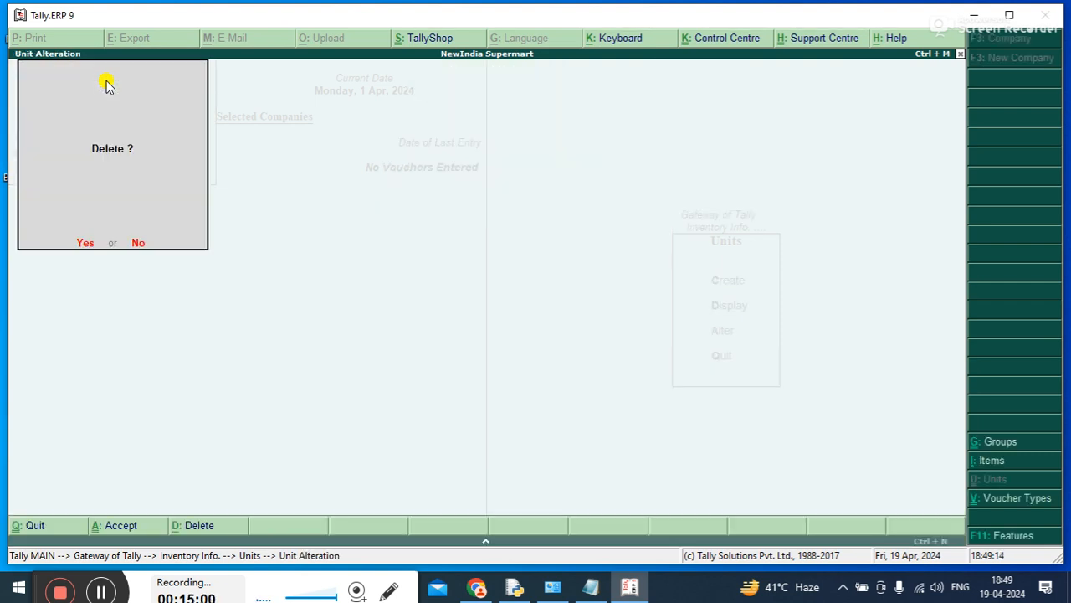
key("n")
key("Escape")
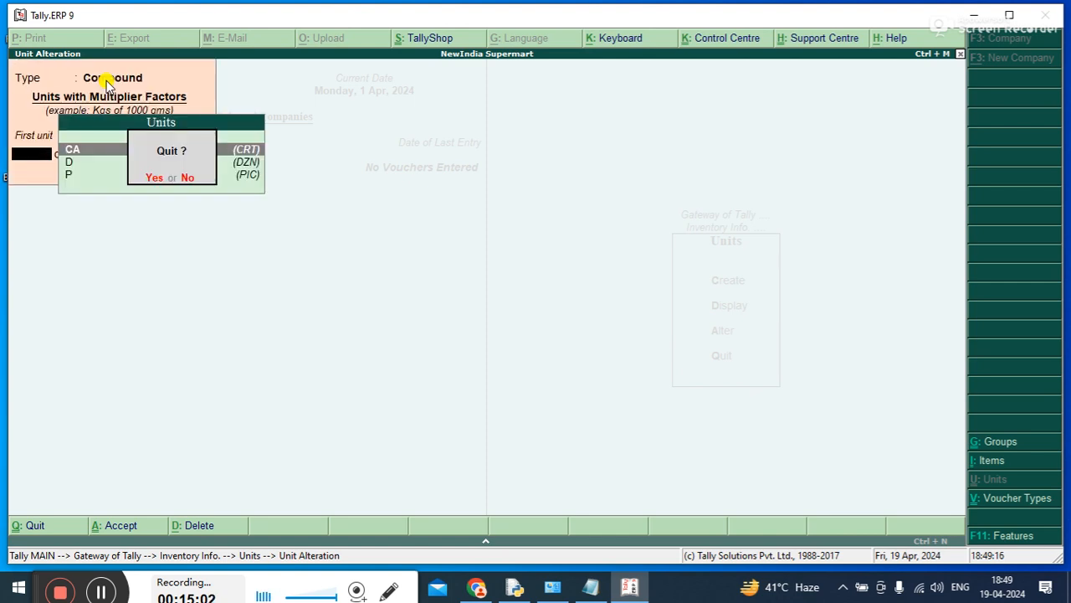
key("y")
key("Escape")
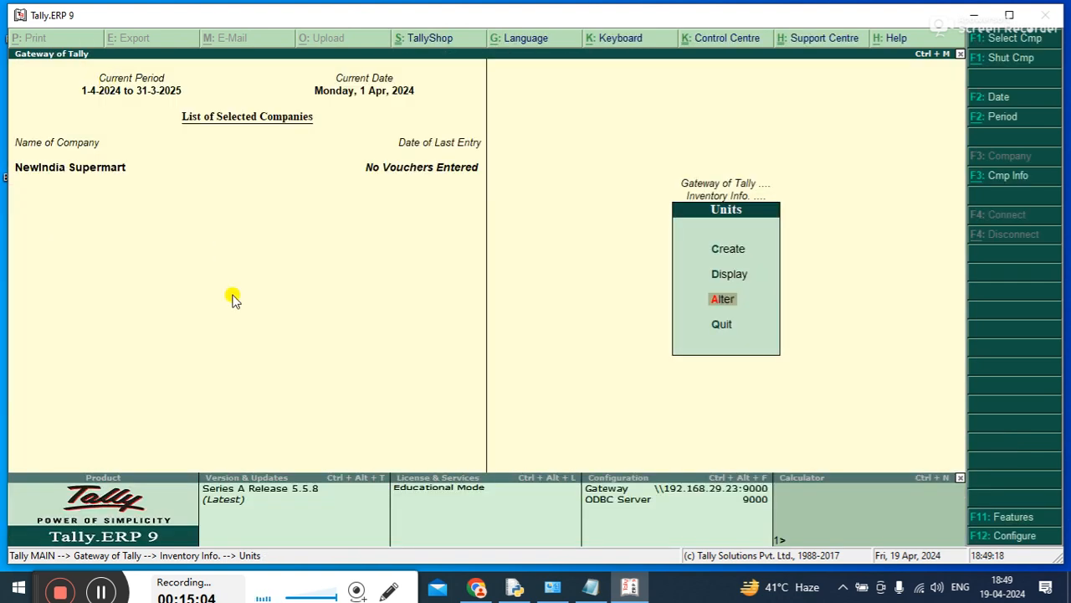
Add ": CREATE, ALTER ,DISPLAY, DELETE" to the "stock group" line in the Notepad course notes and return to Tally.ERP 9
left_click(588, 588)
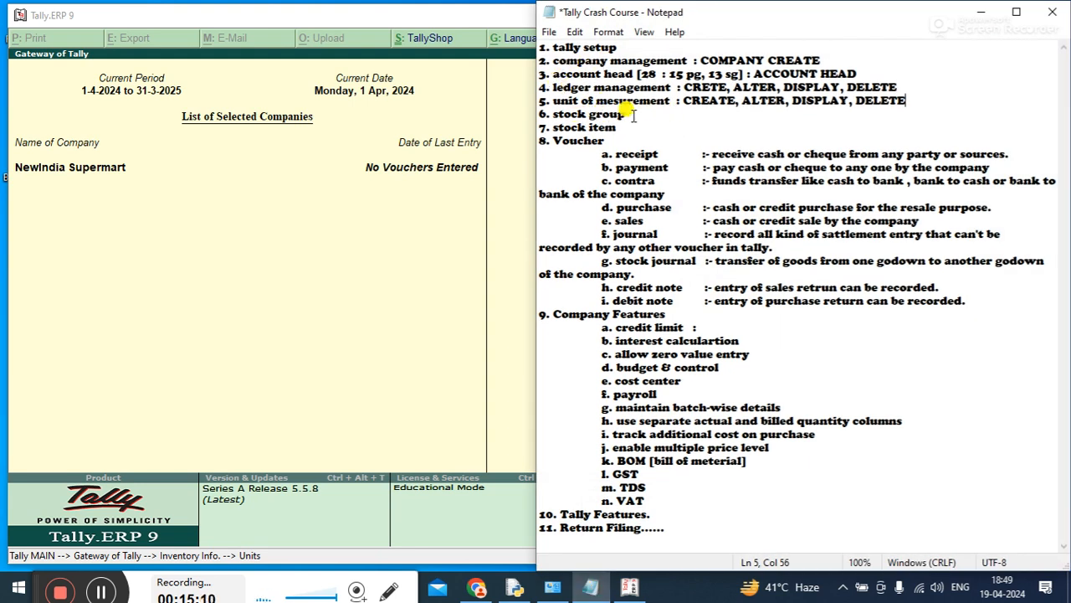
left_click(678, 114)
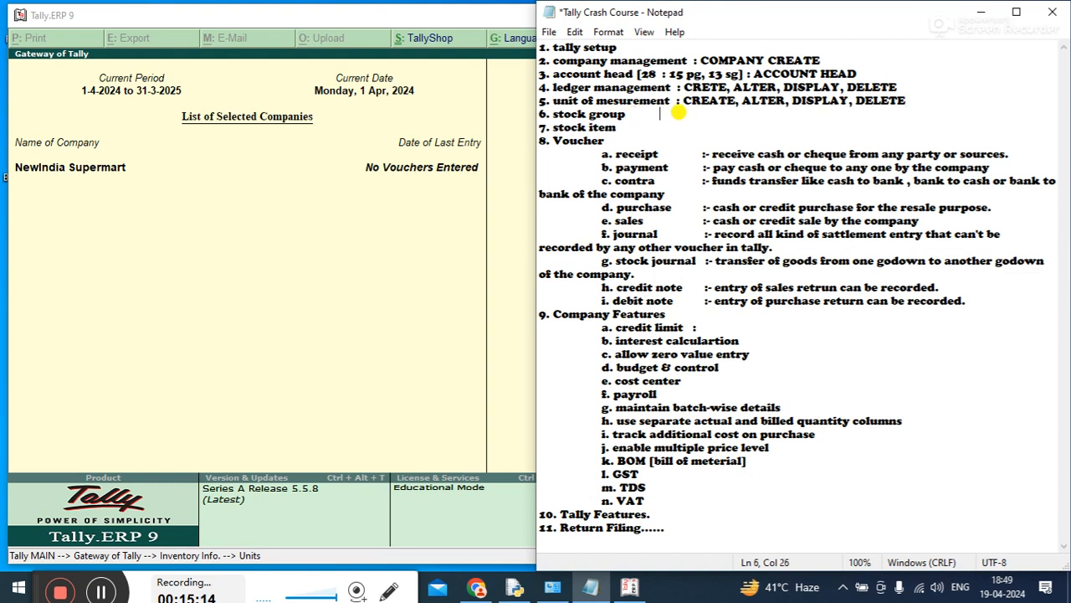
type(": CREATE, ALTER ,DISPLAY, DELETE")
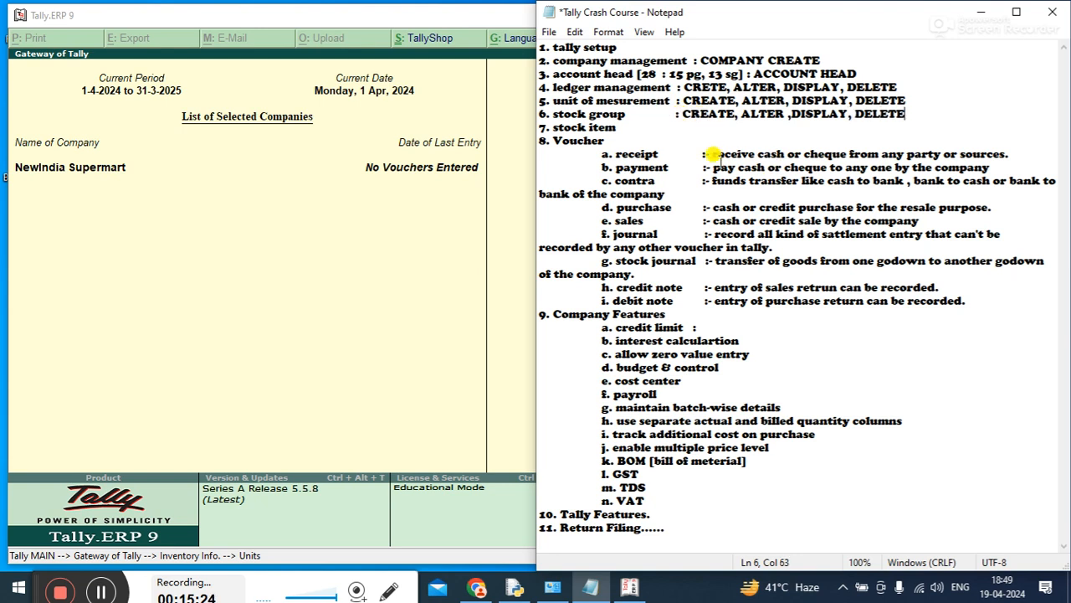
left_click(378, 179)
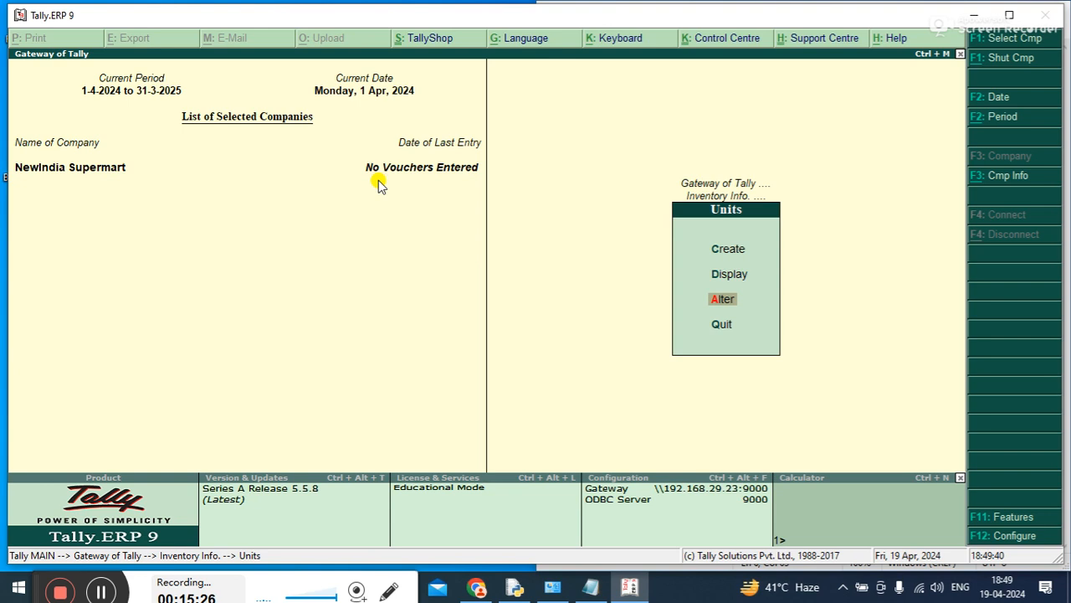
Leave the Units options and open the Stock Groups options in Inventory Info
left_click(684, 335)
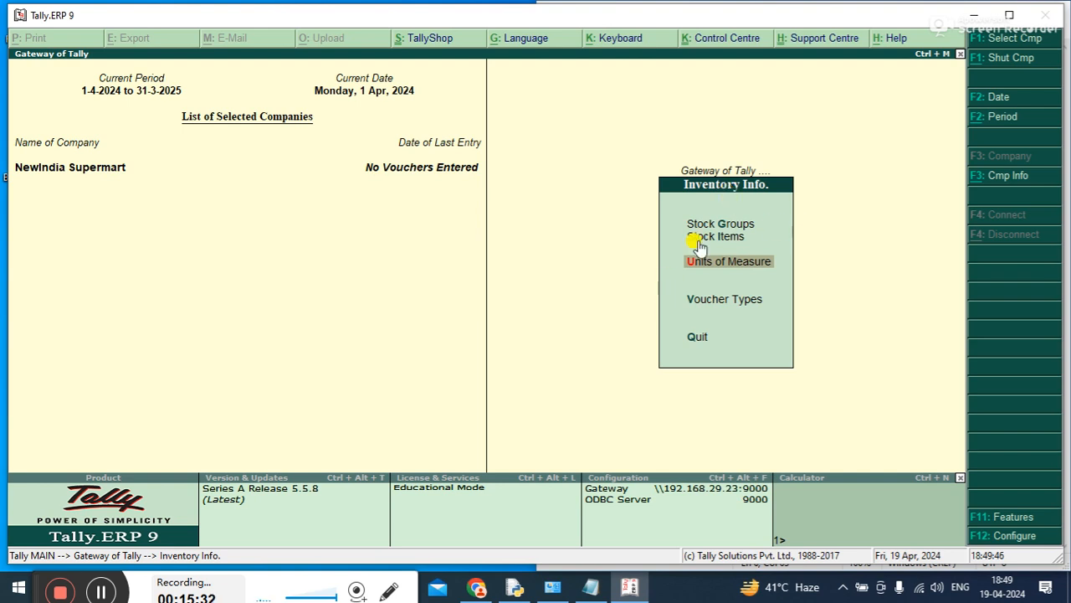
key("Up")
key("Up")
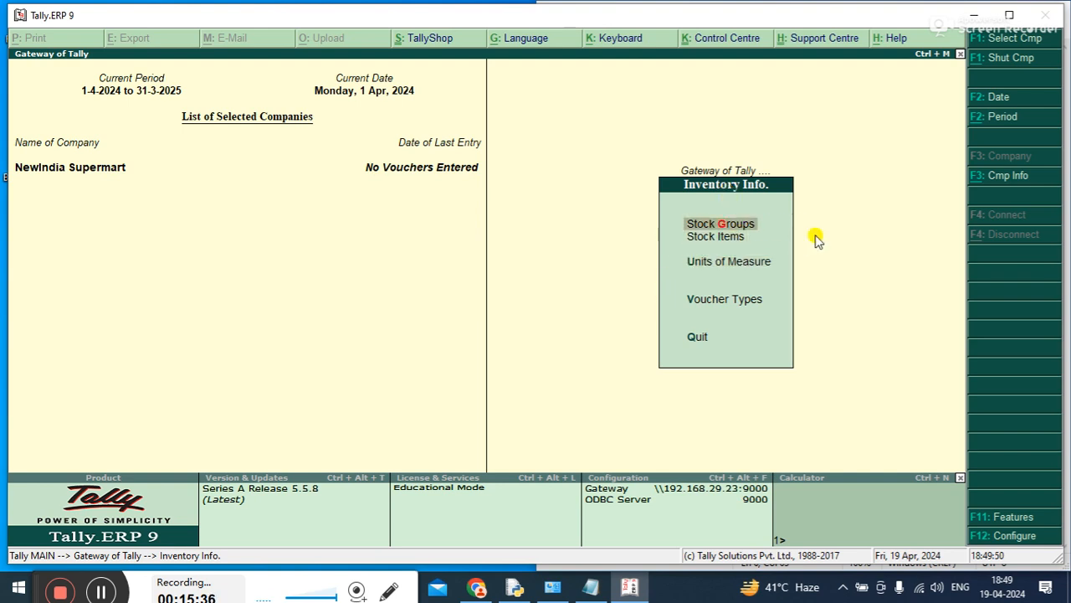
key("Return")
key("Down")
key("Down")
key("Up")
key("Up")
key("Up")
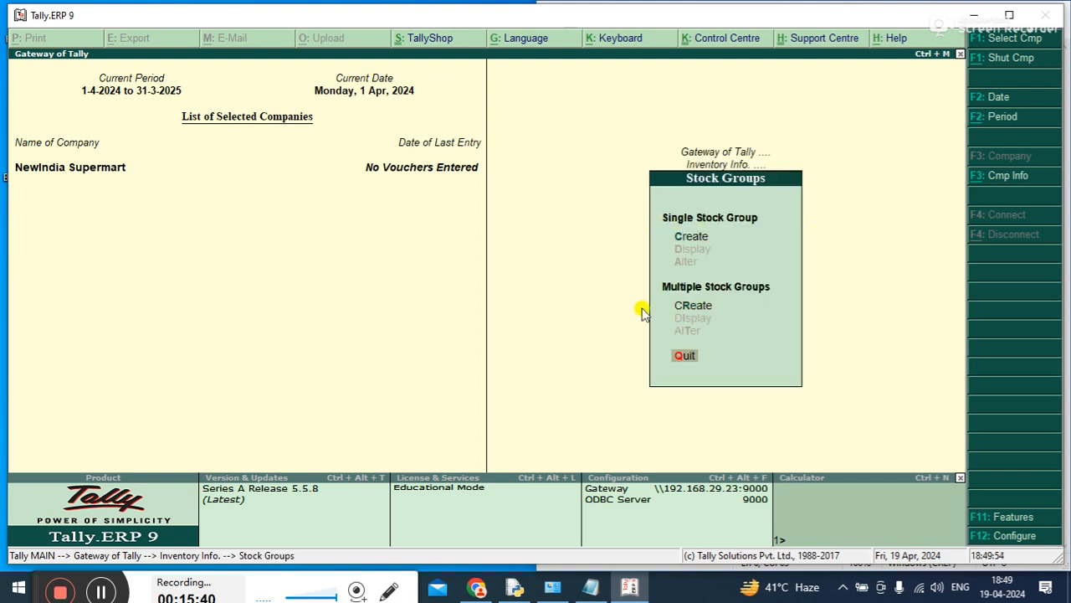
Create a single stock group named LAPTOP under Primary, without adding item quantities, and save it
left_click(707, 233)
left_click(707, 234)
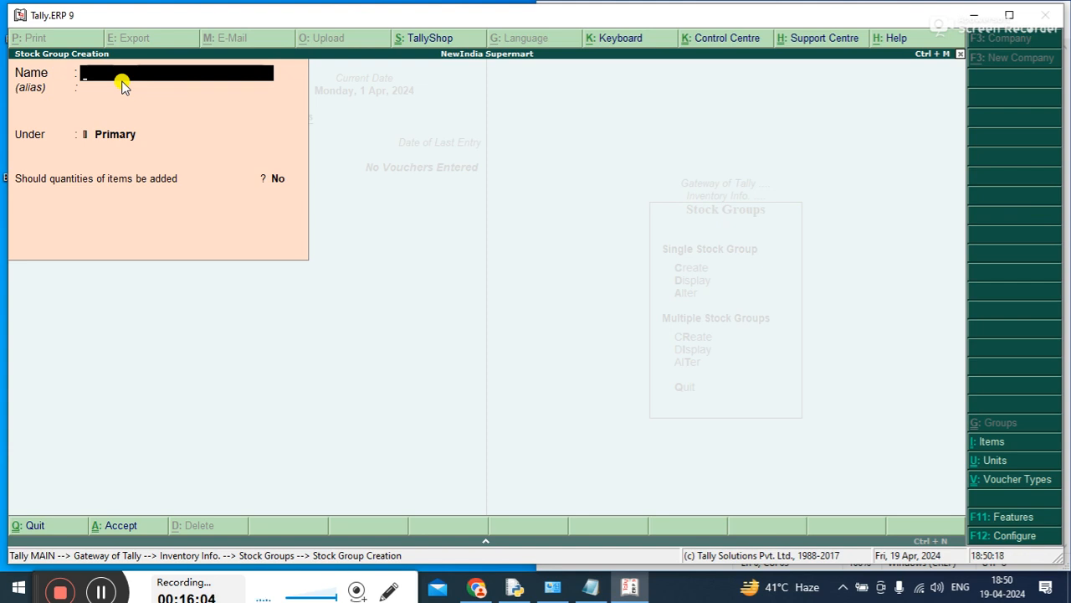
type("LAPTOP")
key("Return")
key("Return")
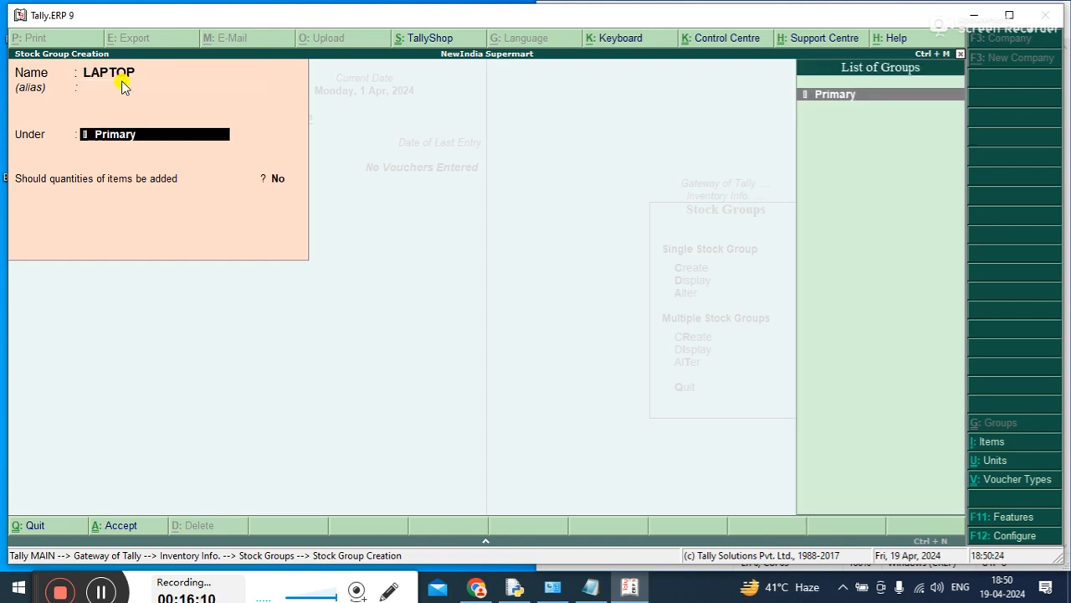
key("Return")
key("Return")
Create a stock group named DESKTOP under Primary, with item quantities not added, and save it
left_click(122, 80)
type("DESKTOP")
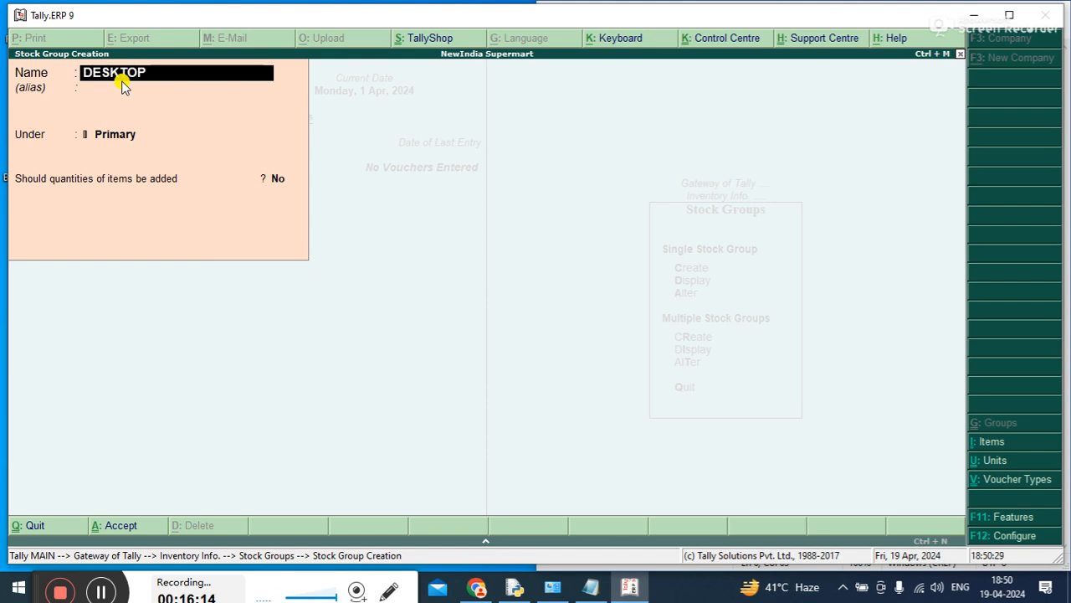
key("Return")
key("Return")
key("Return")
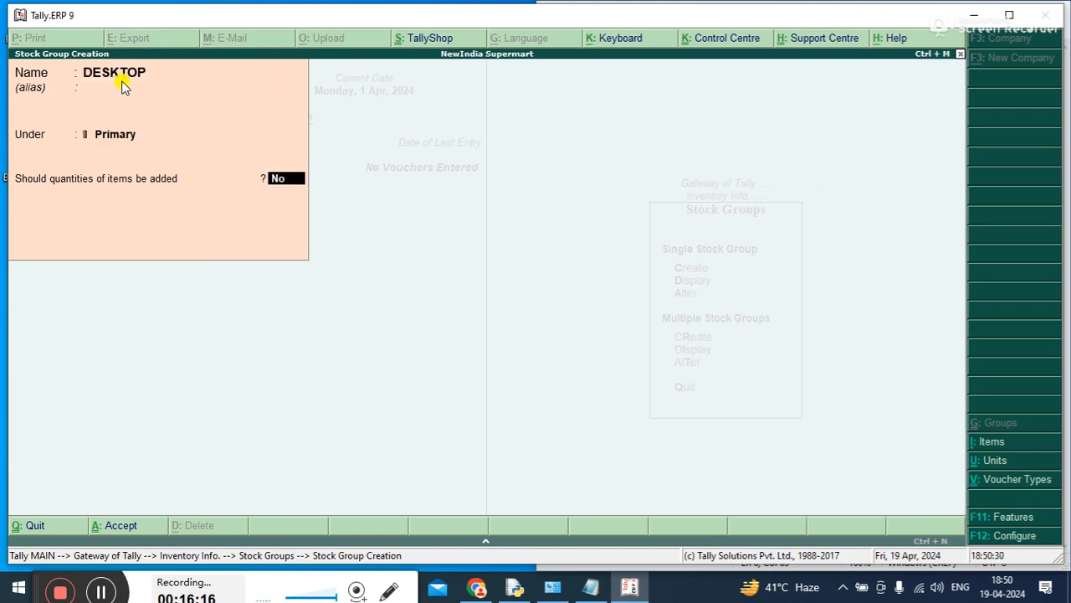
key("Return")
Create a stock group named STORAGE DEVICE under Primary, with item quantities not added, and accept it
left_click(121, 80)
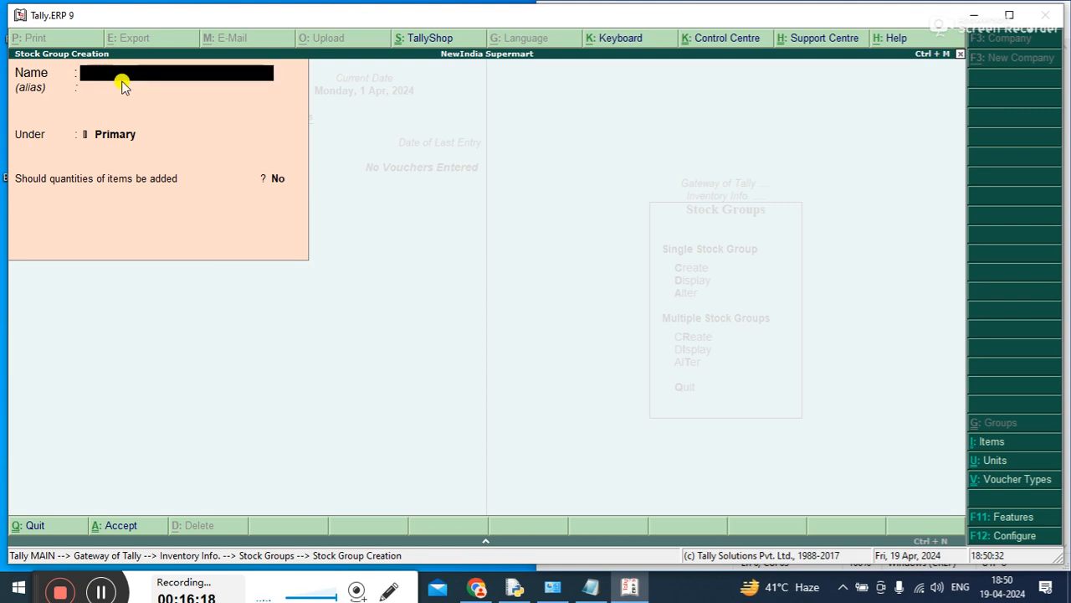
type("STORAGE DEVICE")
key("Return")
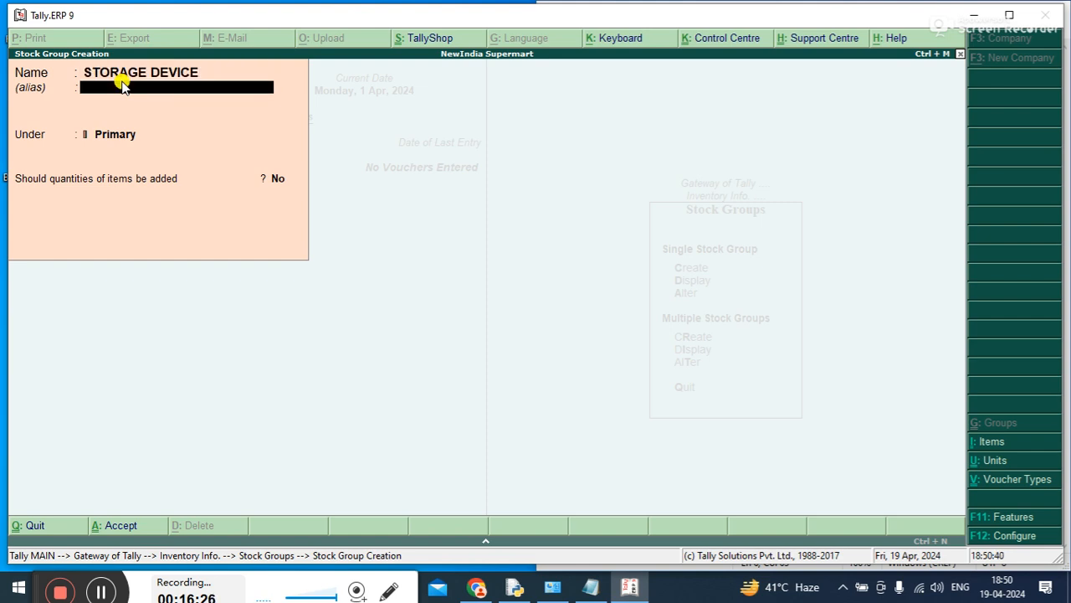
key("Return")
key("Return")
key("Return")
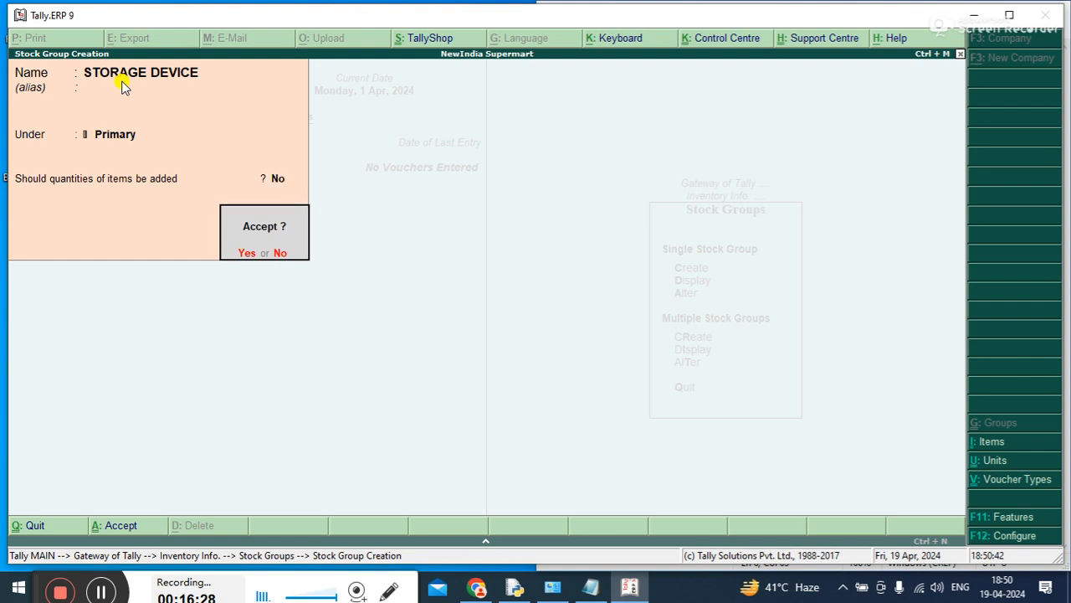
key("Return")
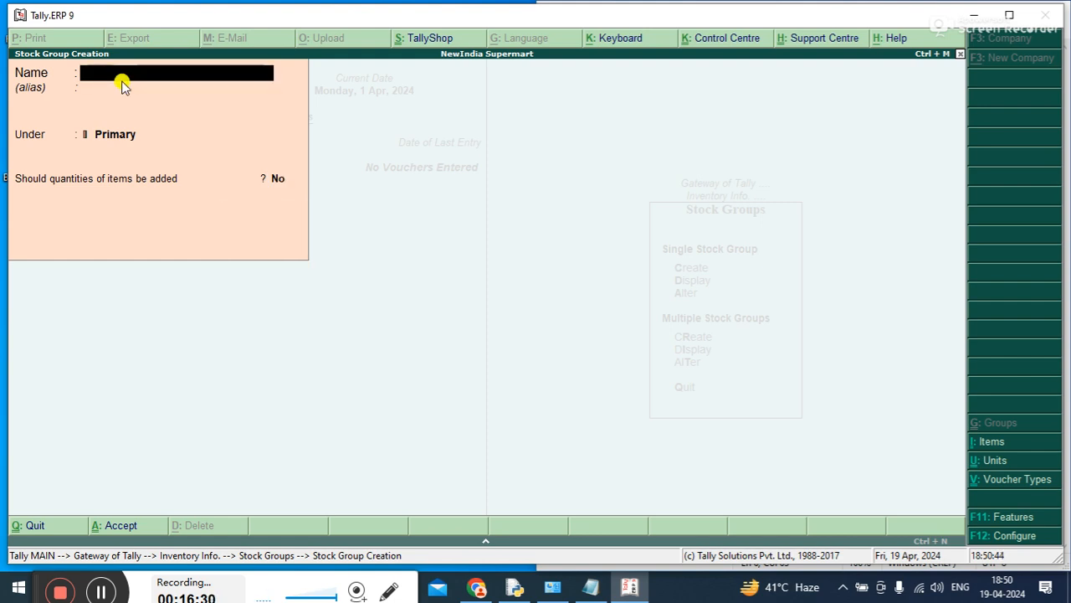
Create a stock group named INPUT DEVICE under Primary, with item quantities not added, and accept it
type("INPUT DEVICE")
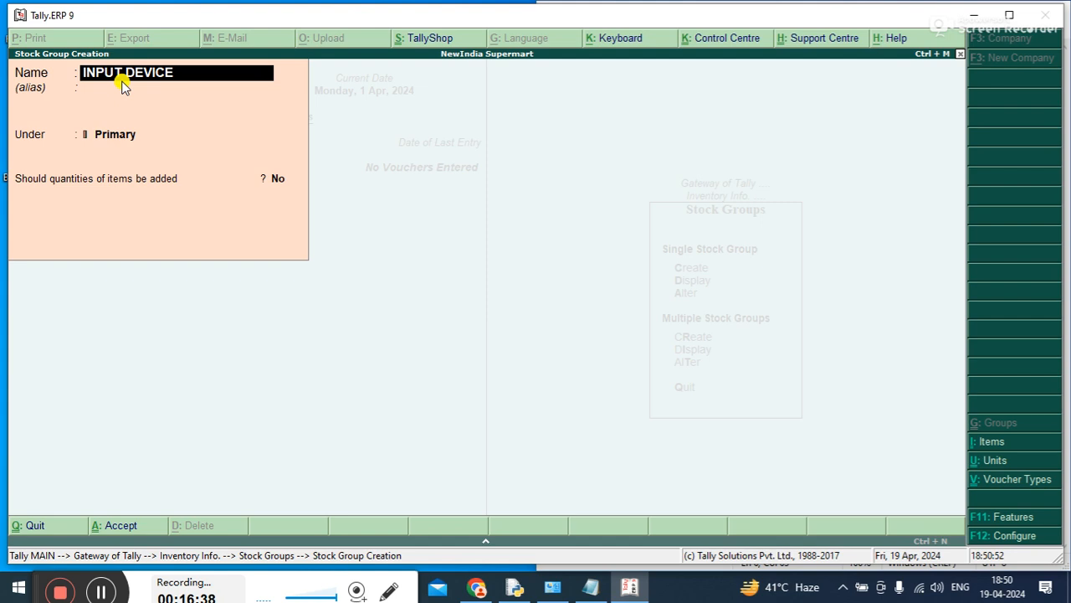
key("Return")
key("Return")
key("Return")
key("Return")
Create a stock group named OUTPUT DEVICE under Primary, save it and leave stock group creation
key("Return")
type("OUTPUT DEVICE")
key("Return")
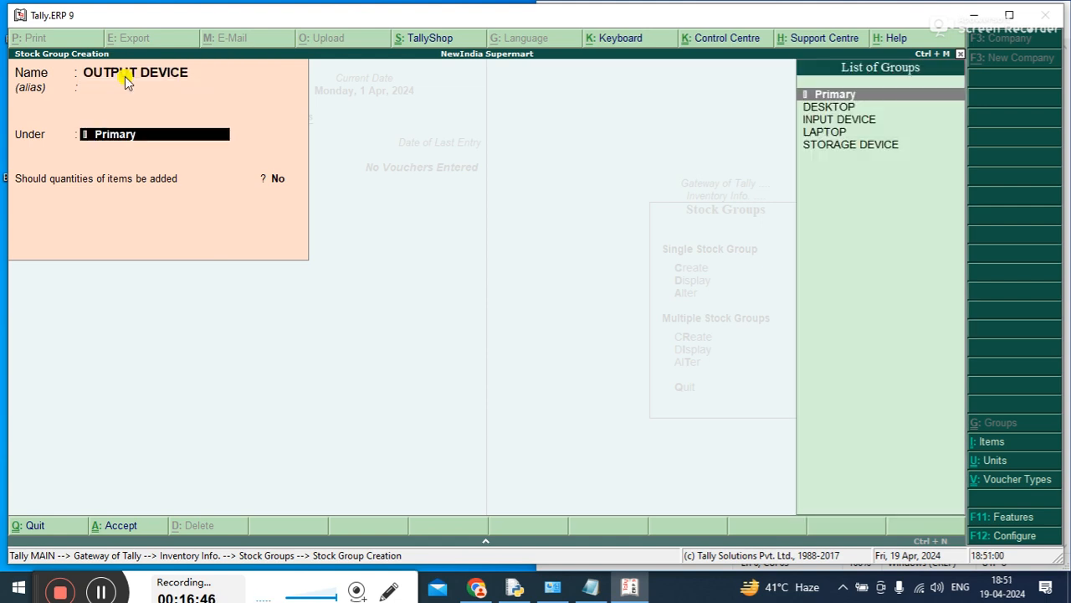
key("Return")
key("Return")
key("Return")
key("Escape")
Display the multiple stock group list for All Items to review the stock groups, and return to the Stock Groups options
key("Down")
key("Down")
key("Down")
key("Down")
key("Return")
key("Return")
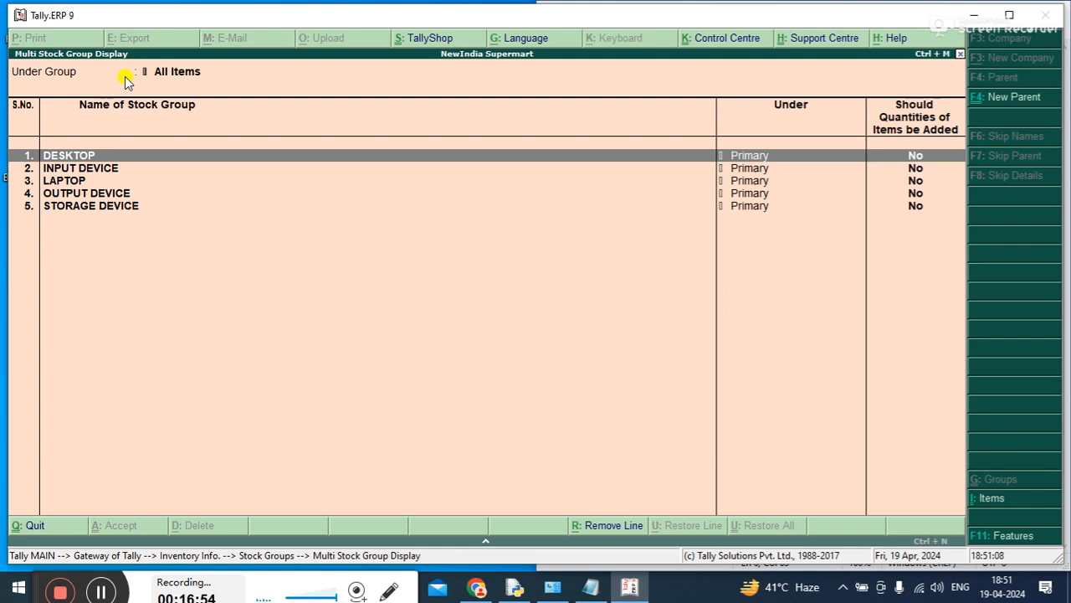
key("Escape")
key("Escape")
Start deleting the DESKTOP stock group from its alteration form, cancel the deletion and return to the Stock Groups options
key("Up")
key("Up")
key("Up")
key("Down")
key("Return")
key("Return")
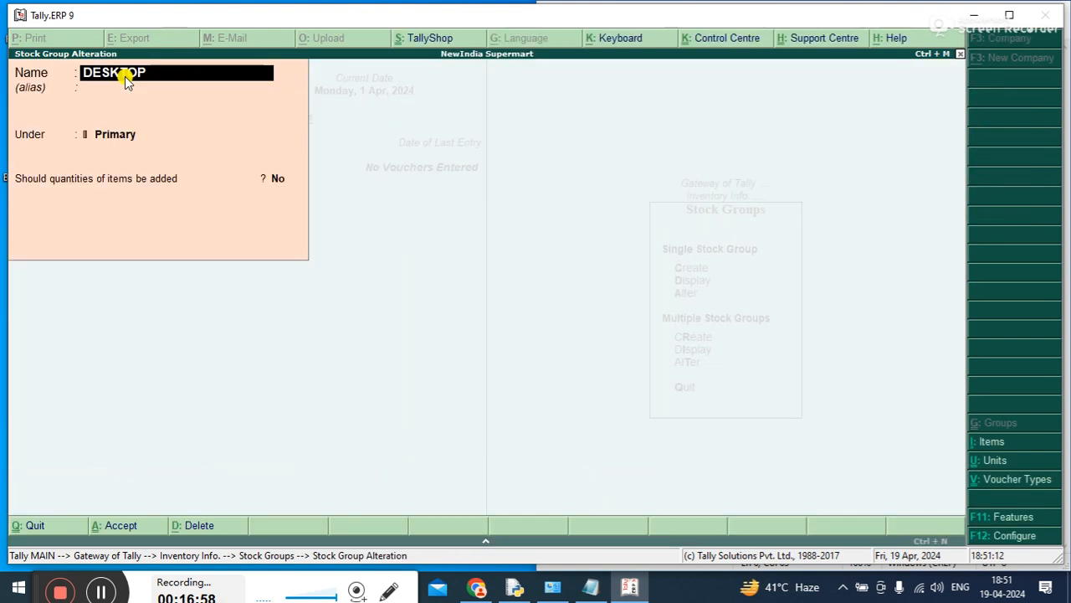
key("alt+d")
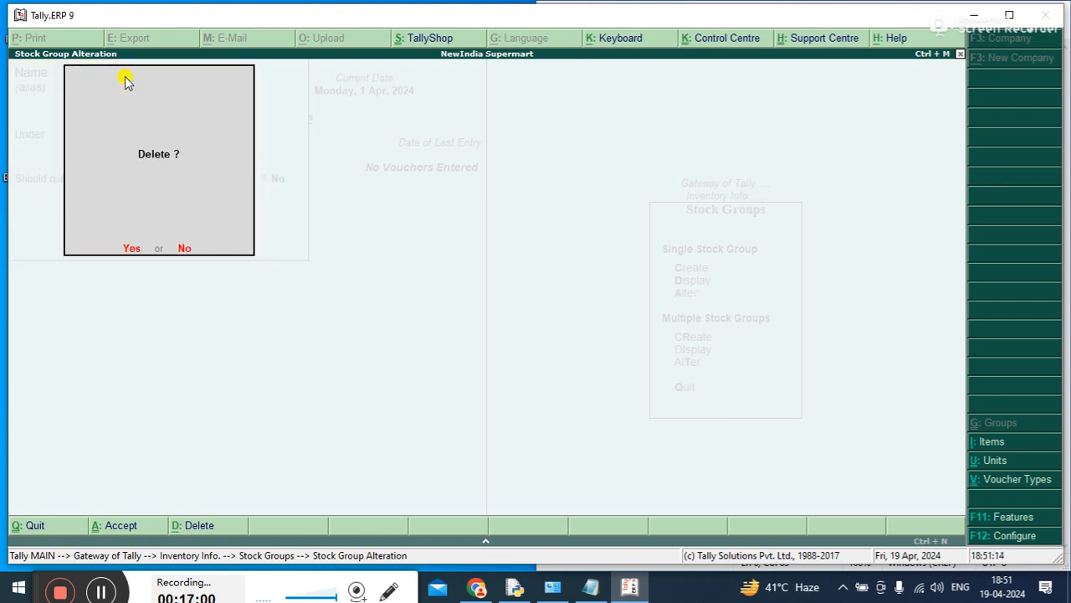
key("Escape")
key("Escape")
key("Return")
key("Escape")
key("Escape")
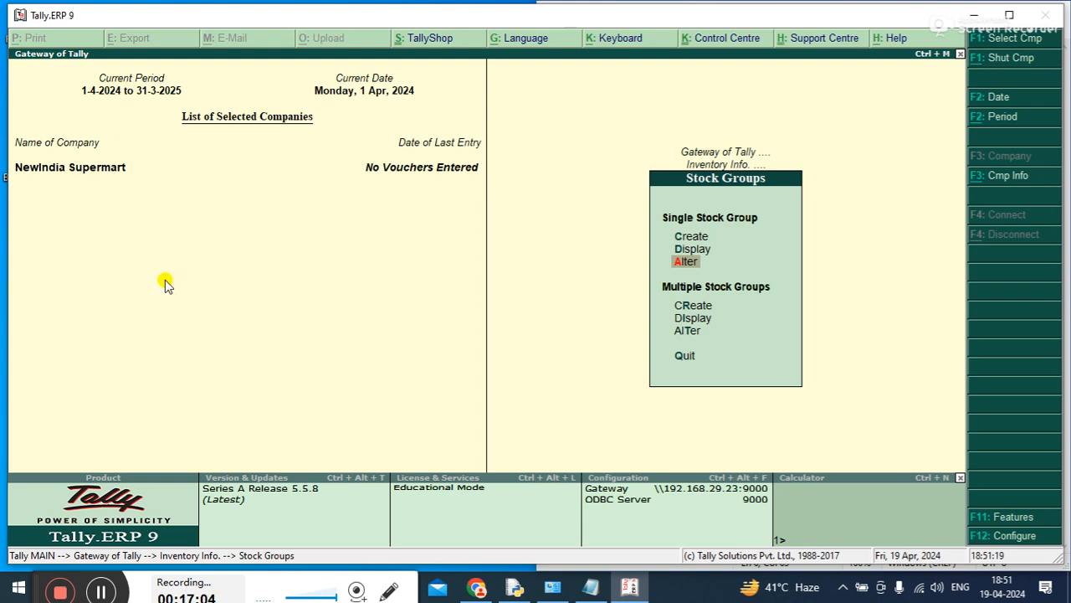
Add ": CREATE, ALTER, DISPLAY, DELETE" to the "stock item" line in the Notepad course notes and return to Tally.ERP 9
left_click(587, 589)
left_click(674, 123)
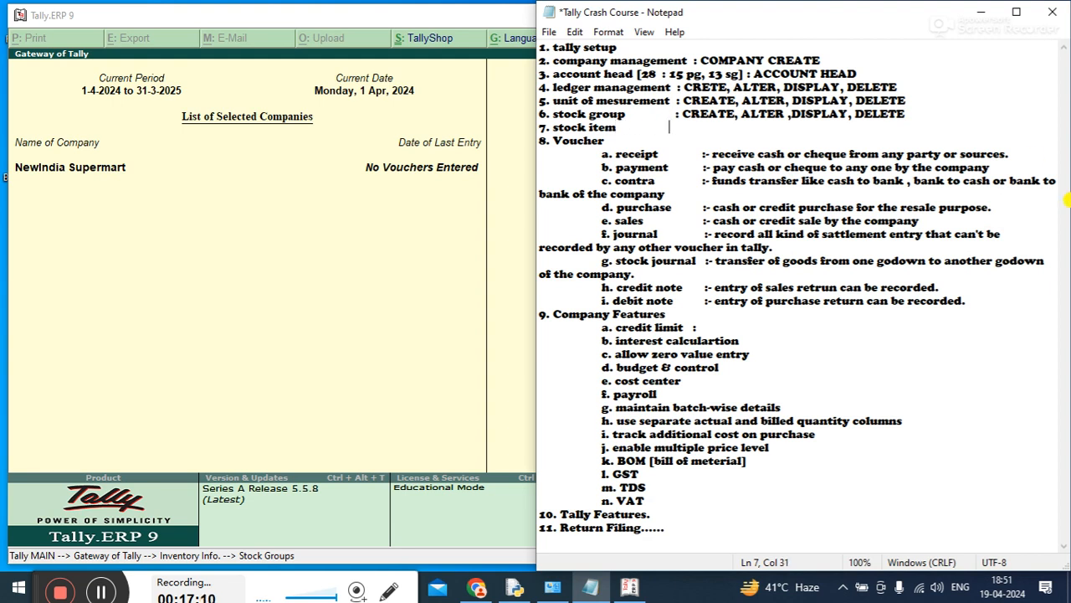
type(": CREATE, ")
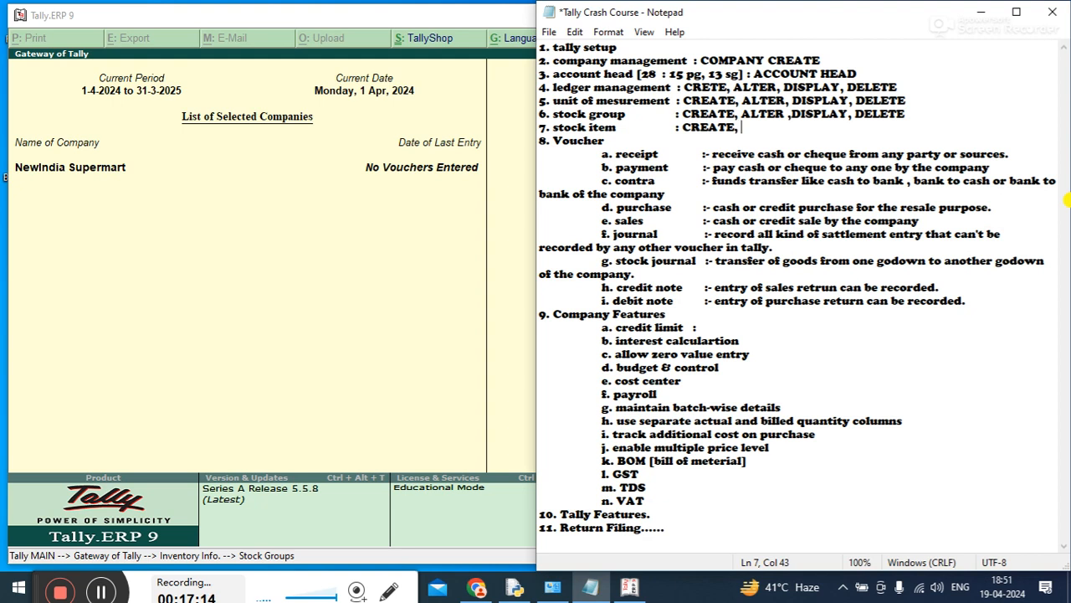
type("ALTER, DISPLAY, DELETE")
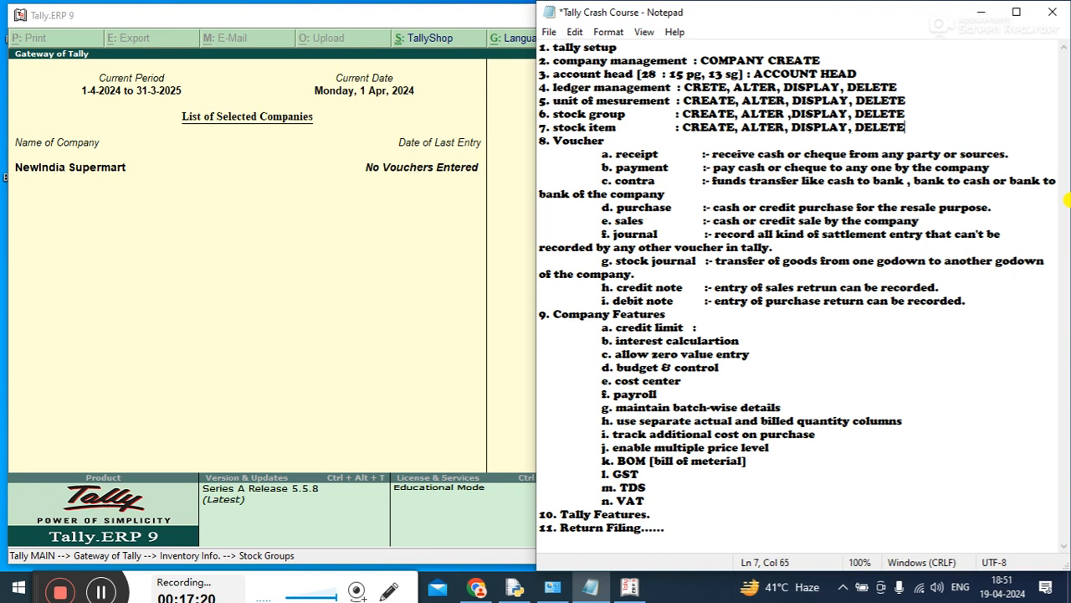
left_click(981, 12)
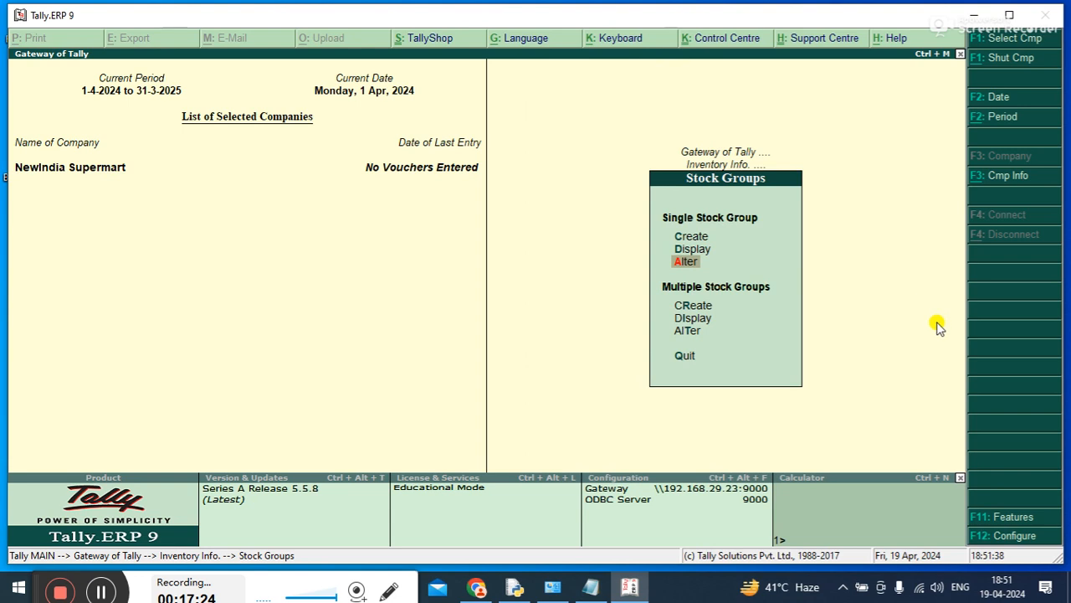
Start creating a single stock item in Inventory Info and name it HP PROBOOK 4410
key("Escape")
key("Down")
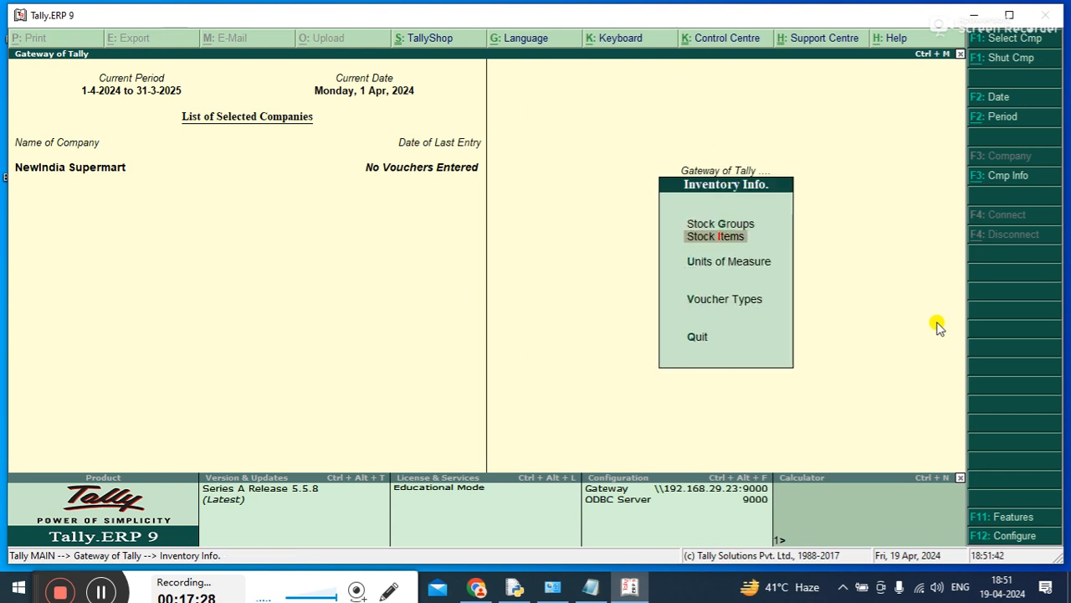
key("Return")
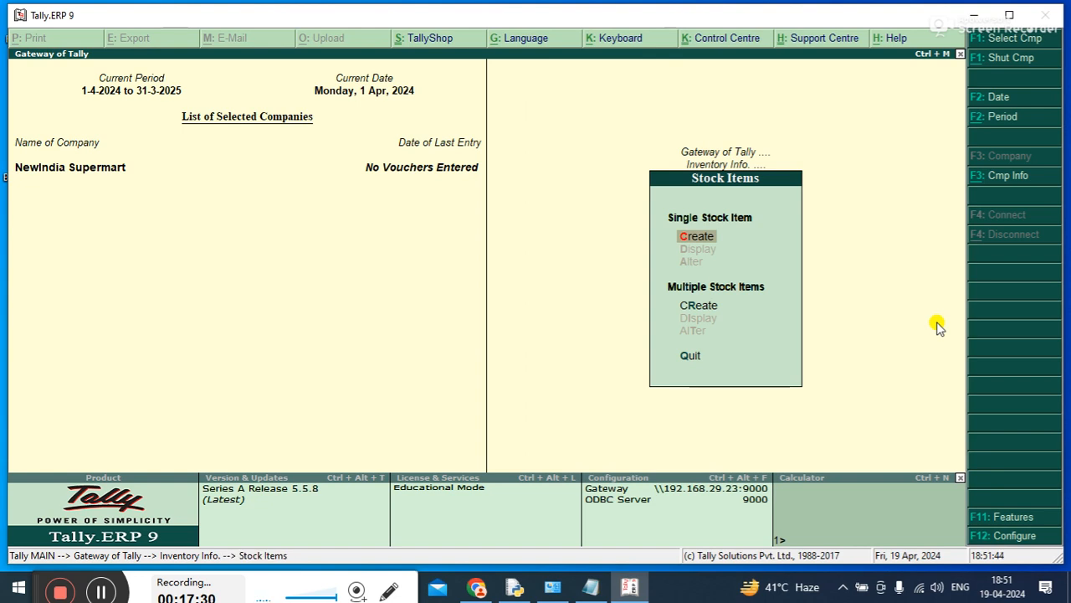
key("Return")
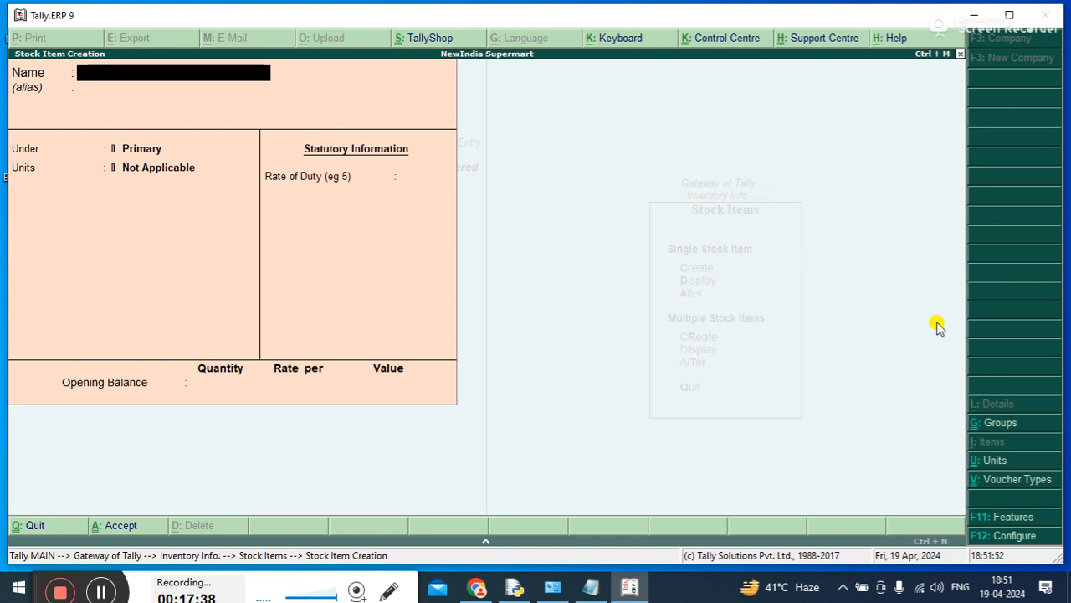
type("HP PROBOOK")
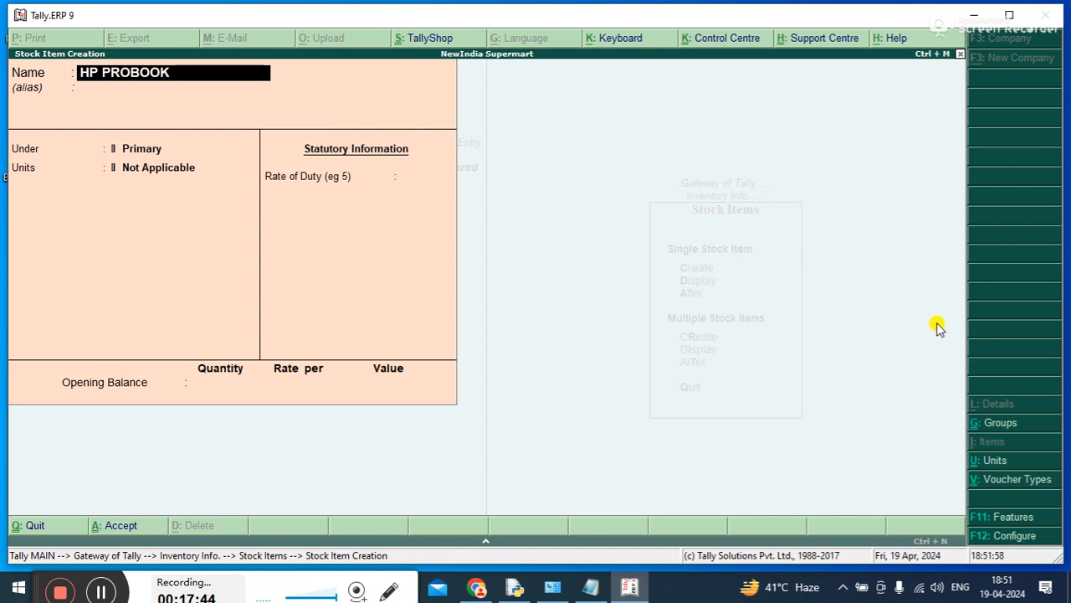
type(" 4410")
key("Return")
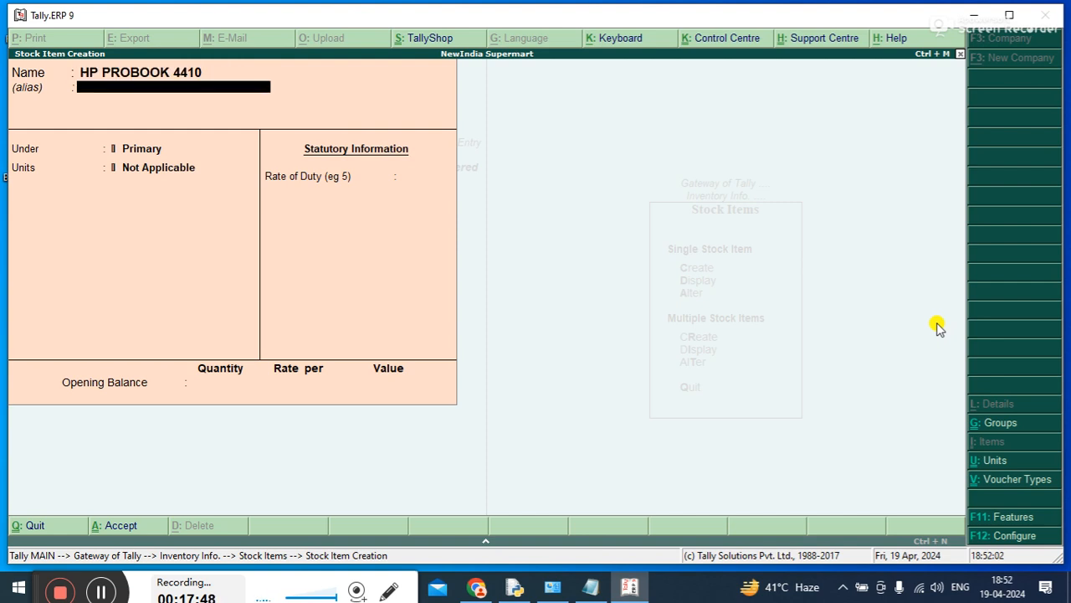
Place HP PROBOOK 4410 under the LAPTOP group with unit P, and save it without an opening balance
key("Return")
key("Down")
key("Down")
key("Down")
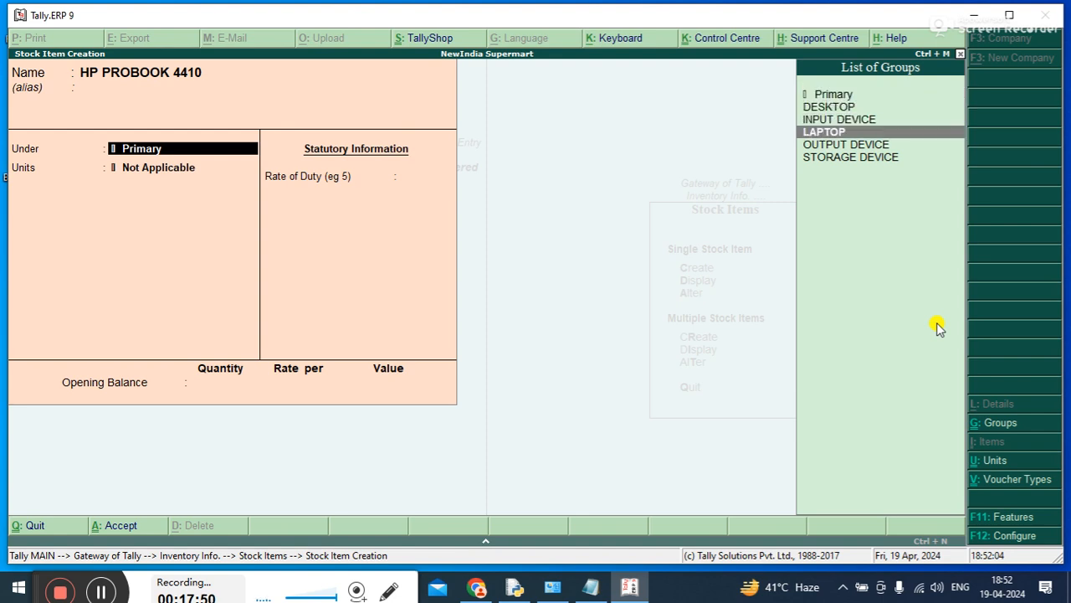
key("Return")
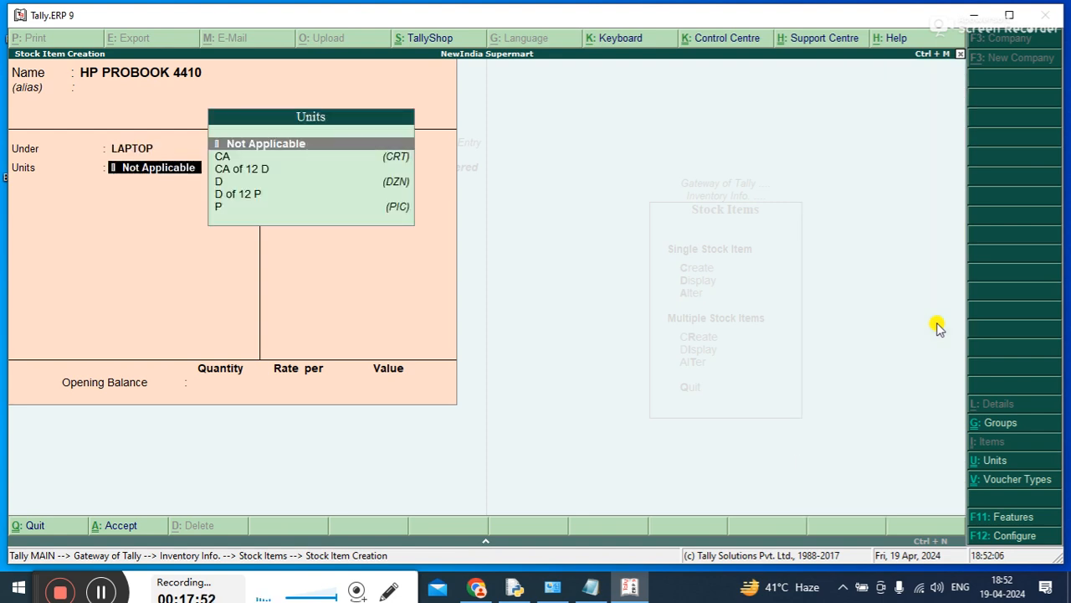
key("Down")
key("Down")
key("Down")
key("Down")
key("Down")
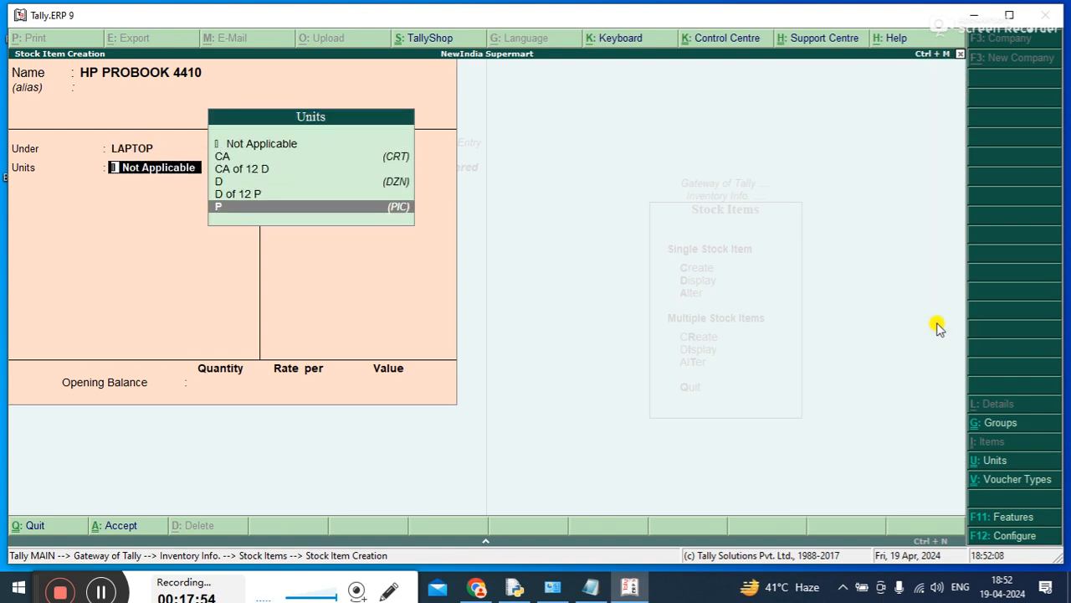
key("Return")
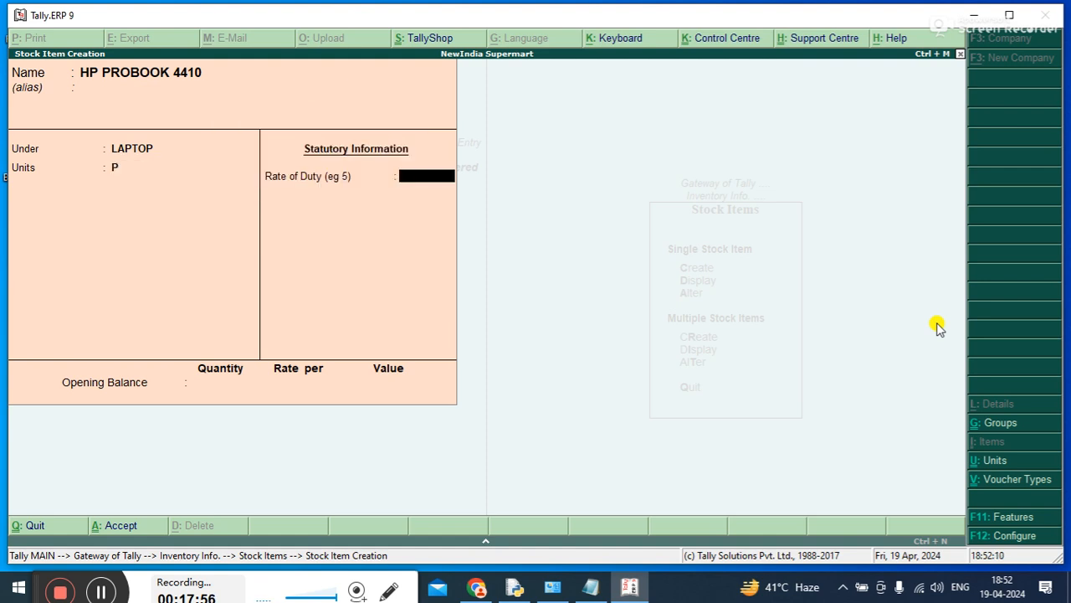
key("Return")
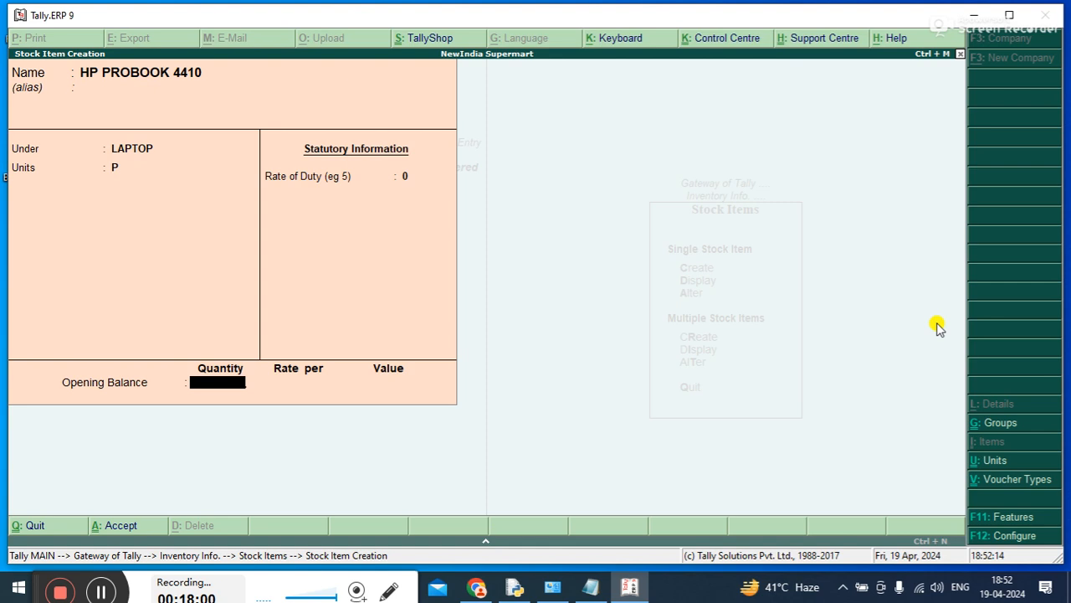
key("ctrl+a")
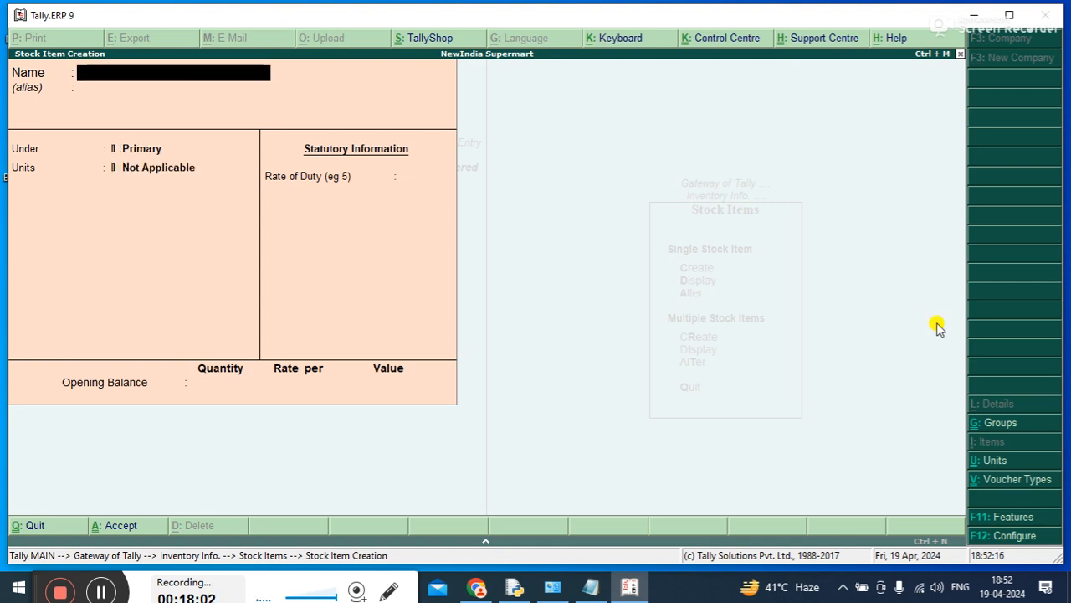
Create the stock item HP PROBOOK 4420 under LAPTOP with unit P and no opening balance, and accept it
type("HP PRO")
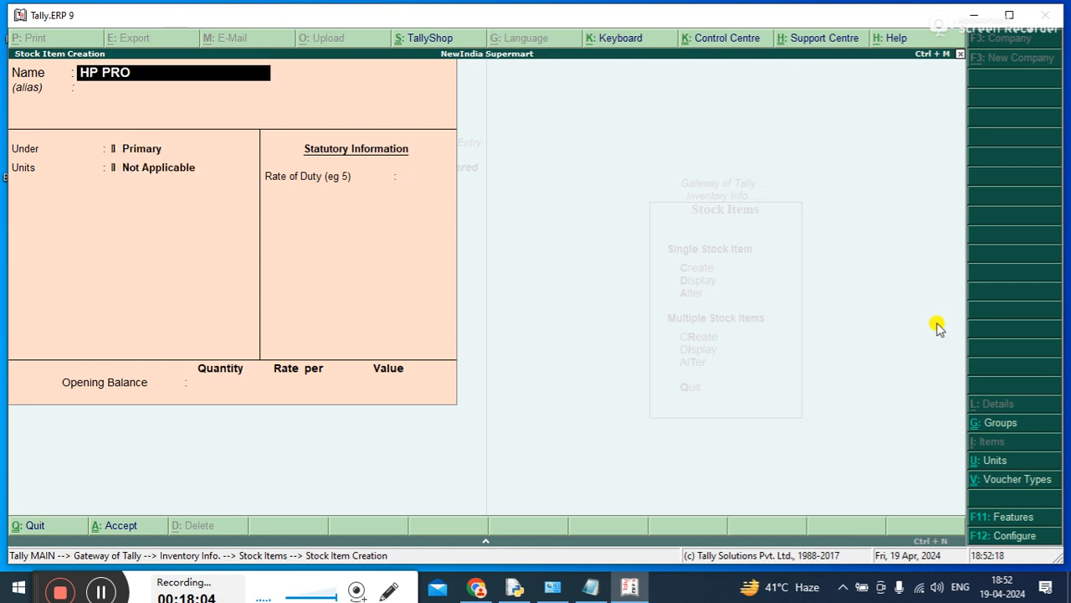
type("BOOK 44")
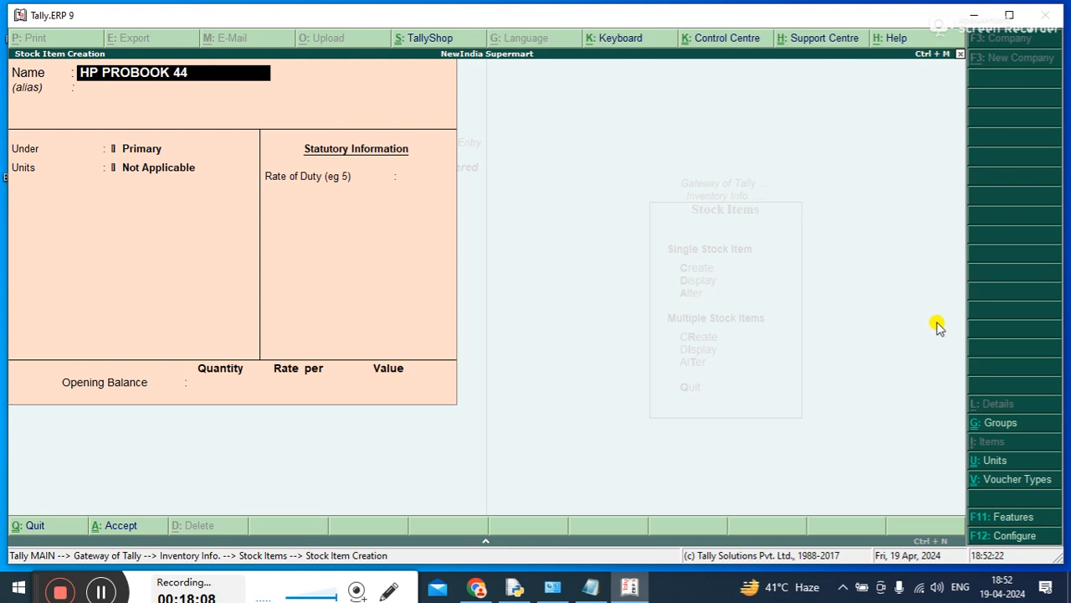
type("20")
key("Return")
key("Return")
key("Down")
key("Down")
key("Down")
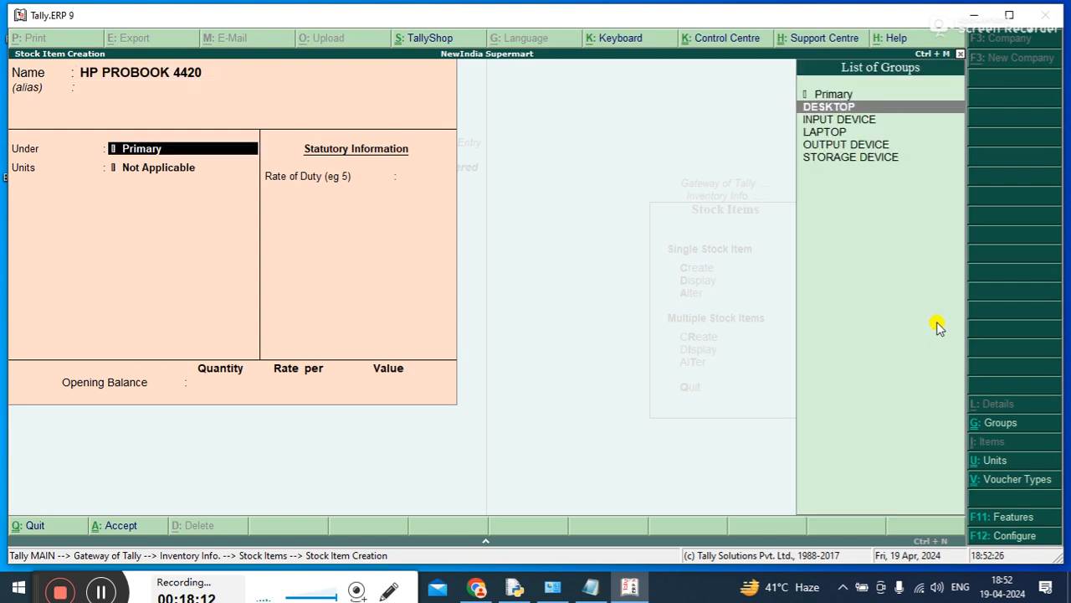
key("Return")
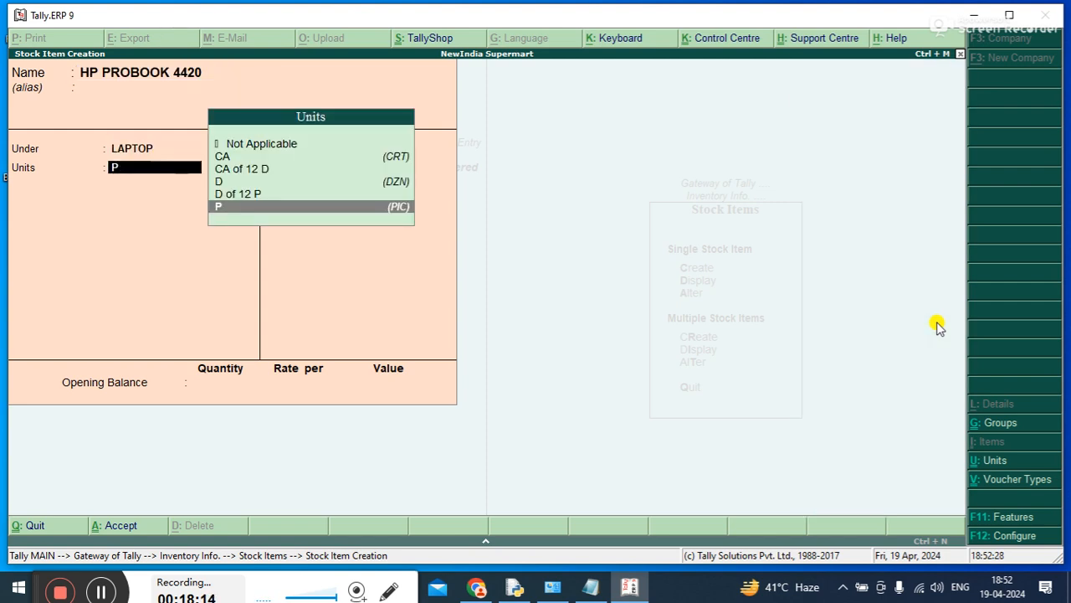
key("Return")
key("Return")
key("Return")
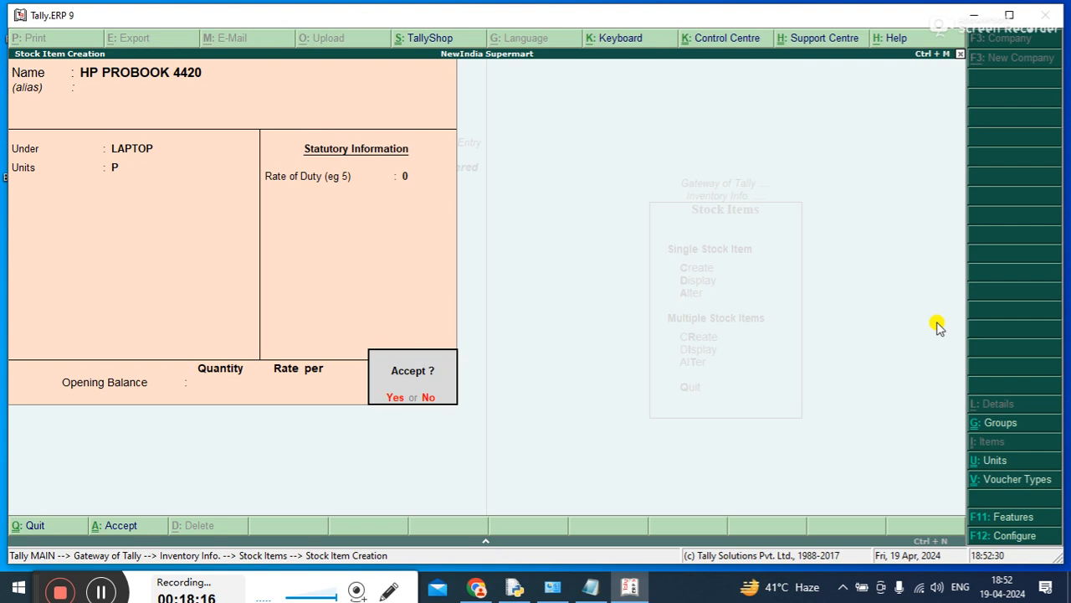
type("y")
type("DELL")
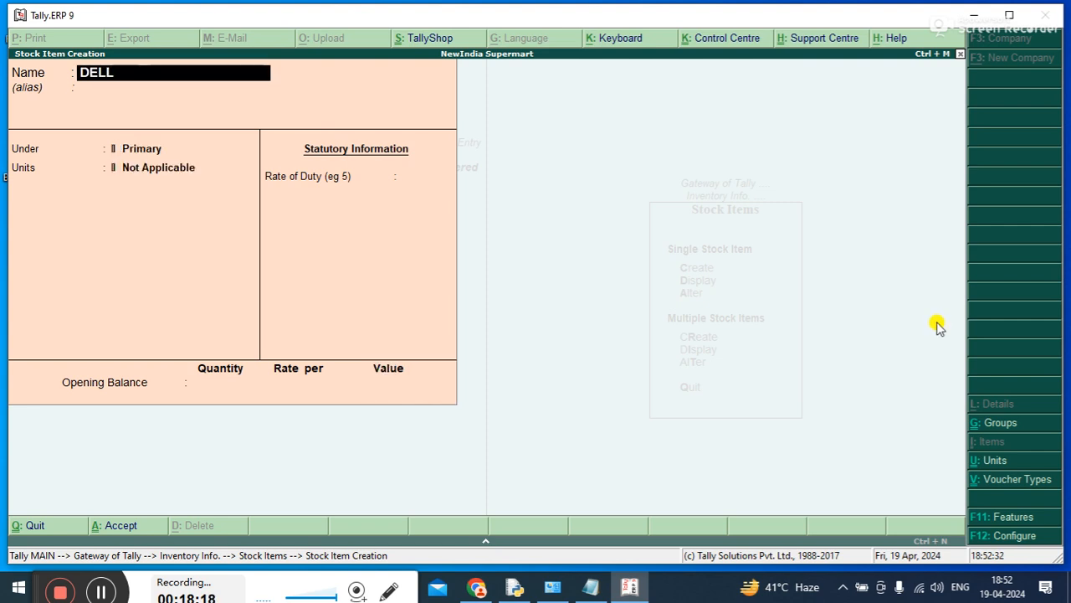
key("BackSpace")
key("BackSpace")
key("BackSpace")
key("BackSpace")
Name the new stock item THINKPAD T430 and leave its alias blank
type("THINKPAD")
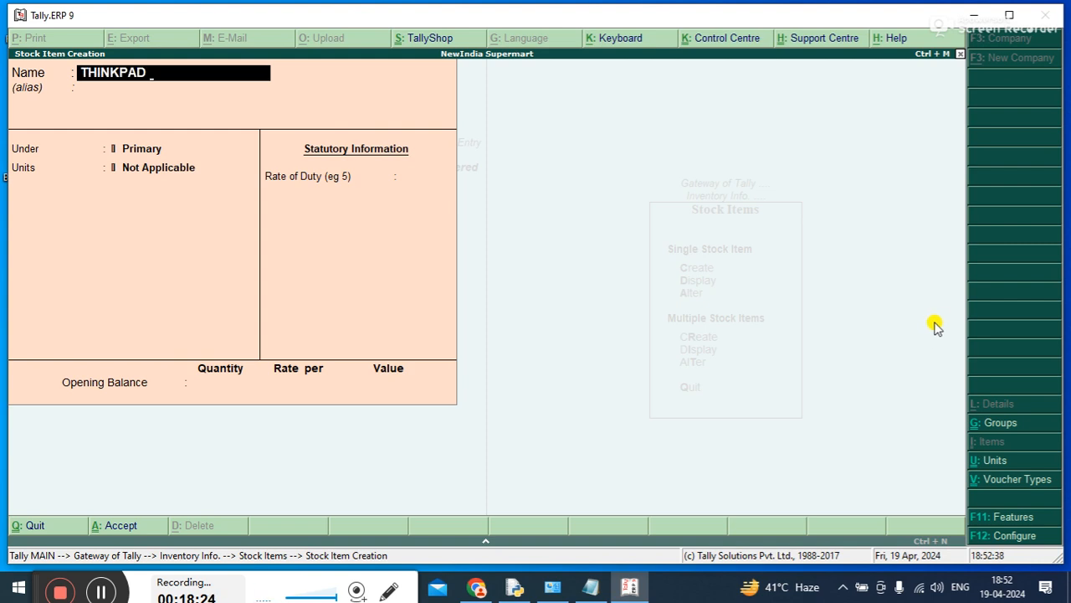
type(" T430")
key("Return")
key("Return")
Place THINKPAD T430 under the LAPTOP group with unit P, and save it without an opening balance
key("Down")
key("Down")
key("Down")
key("Down")
key("Up")
key("Up")
key("Down")
key("Return")
type("P")
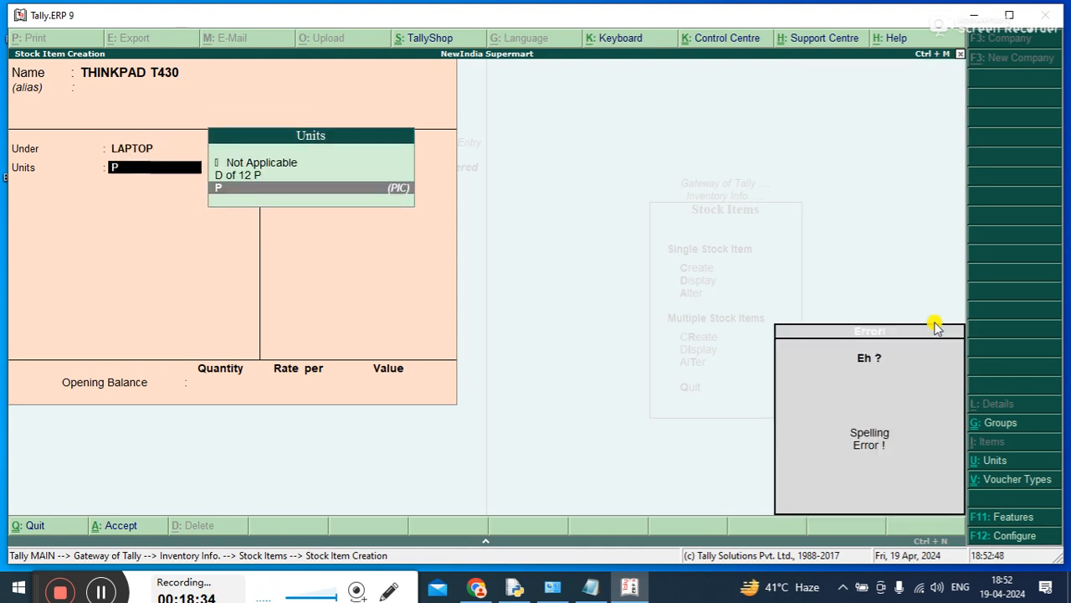
key("Return")
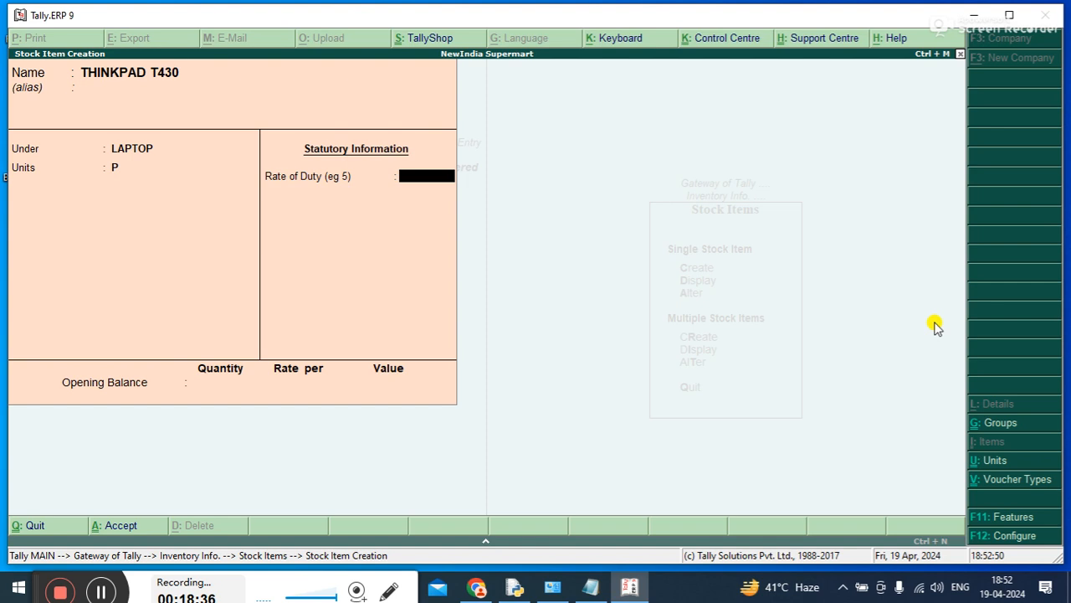
key("ctrl+a")
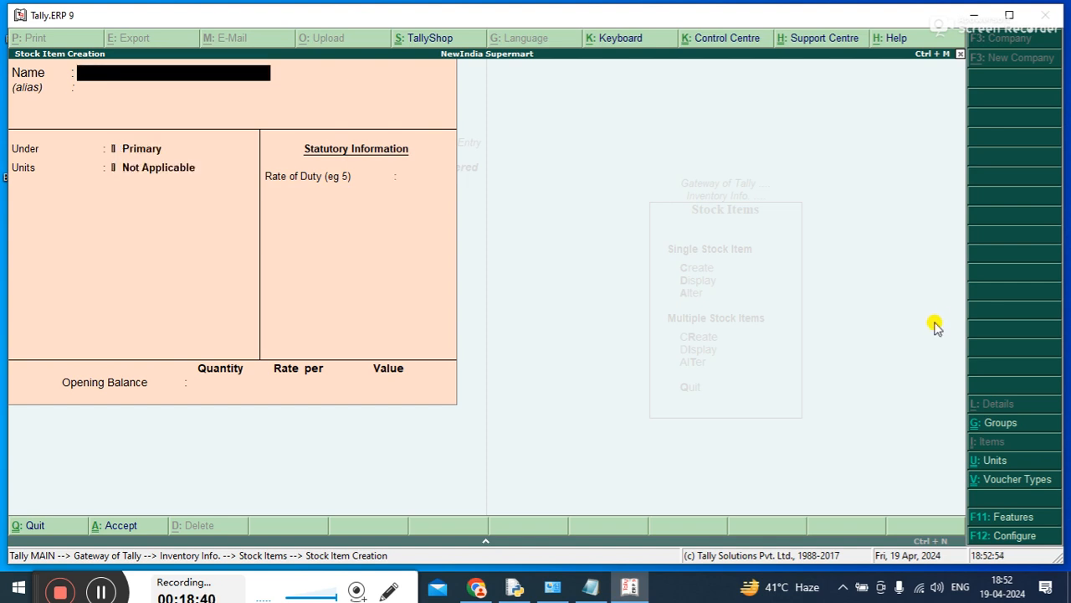
Name the next stock item DELL VASTRO 4460
type("DELL")
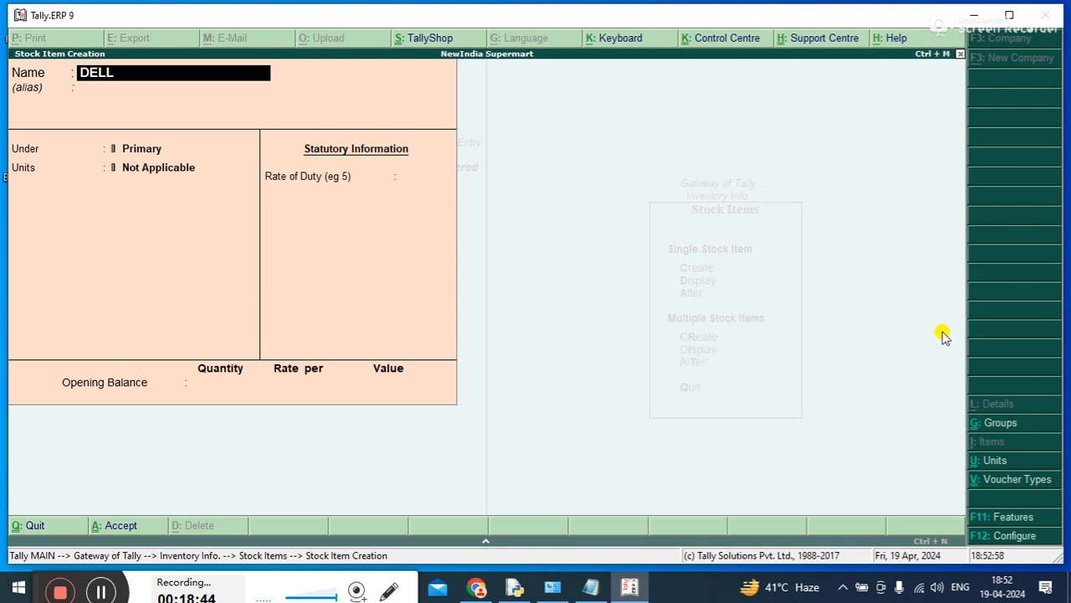
type(" VASTRO")
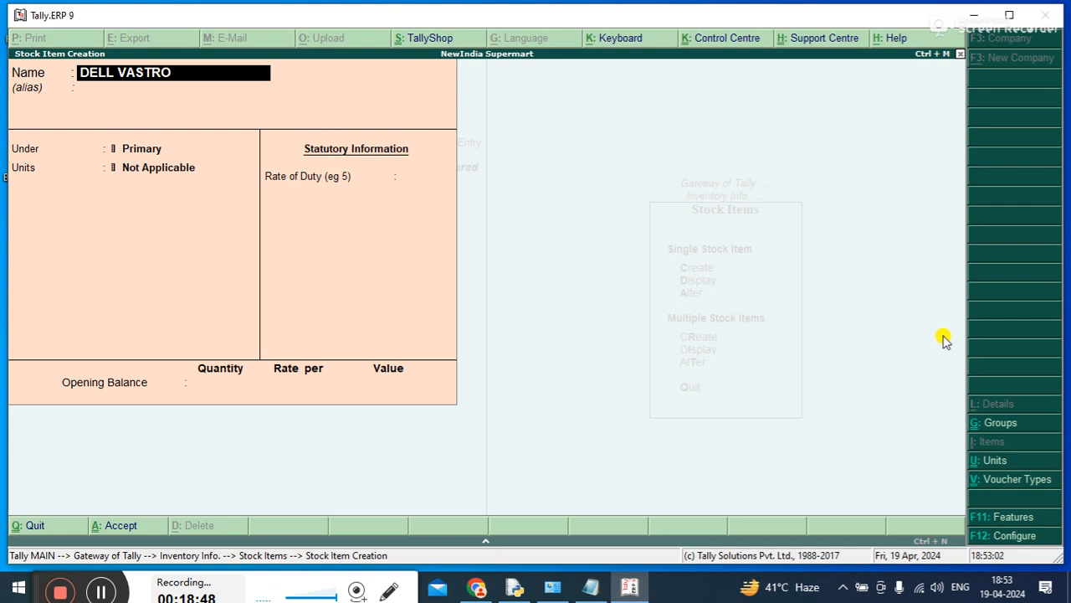
type(" 4469")
key("BackSpace")
type("0")
key("Return")
Place DELL VASTRO 4460 under the LAPTOP group with unit P, and accept it without an opening balance
key("Down")
key("Down")
key("Down")
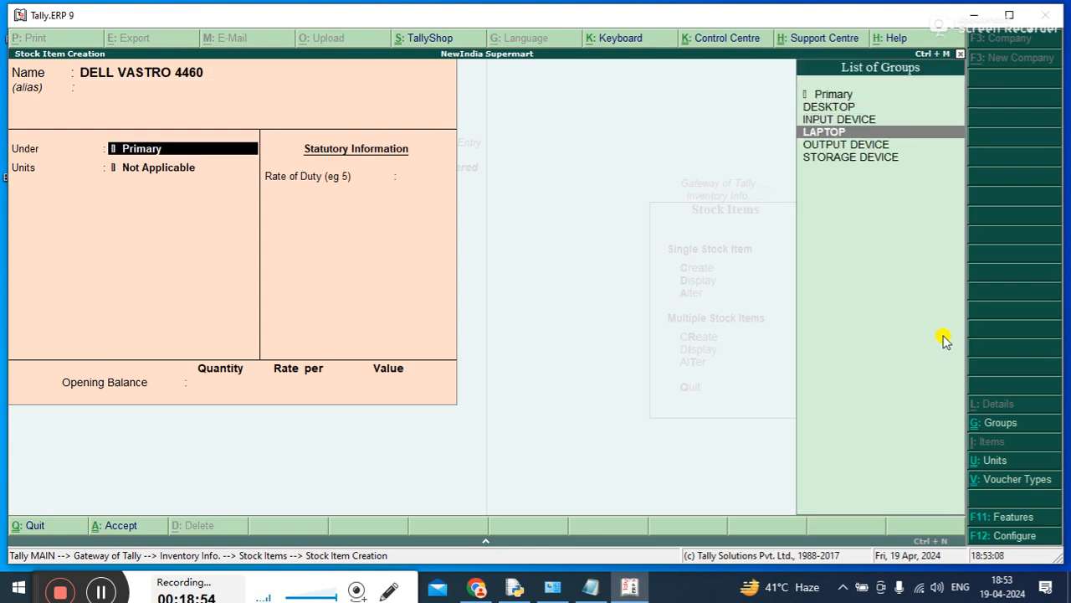
key("Return")
type("p")
key("Return")
key("Return")
key("Return")
key("Return")
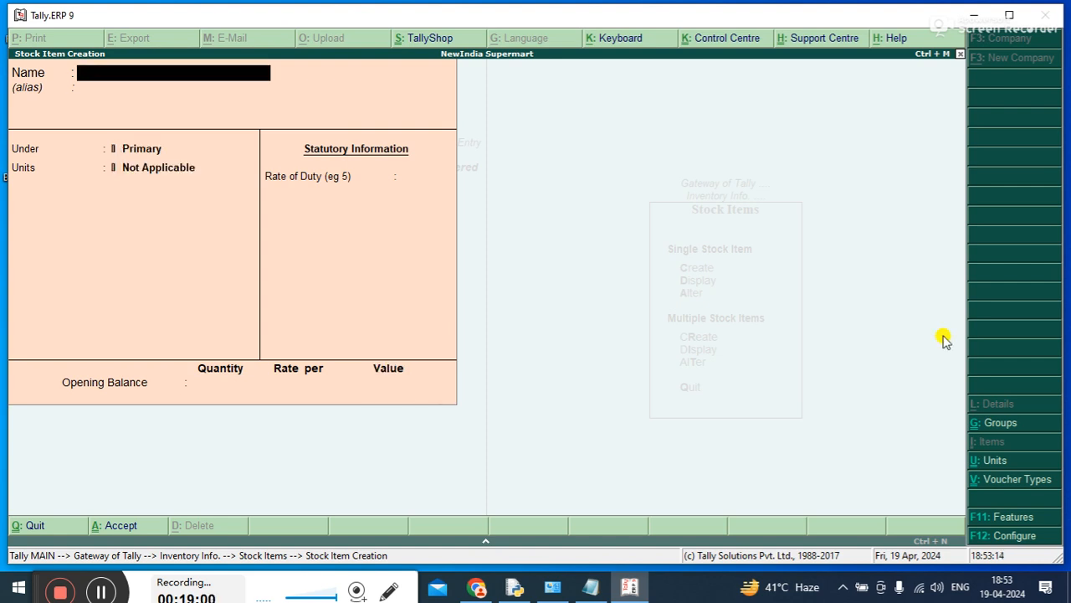
Leave stock item creation, display multiple stock items for All Items to review them, and close the list
key("Escape")
key("Return")
key("Down")
key("Down")
key("Down")
key("Down")
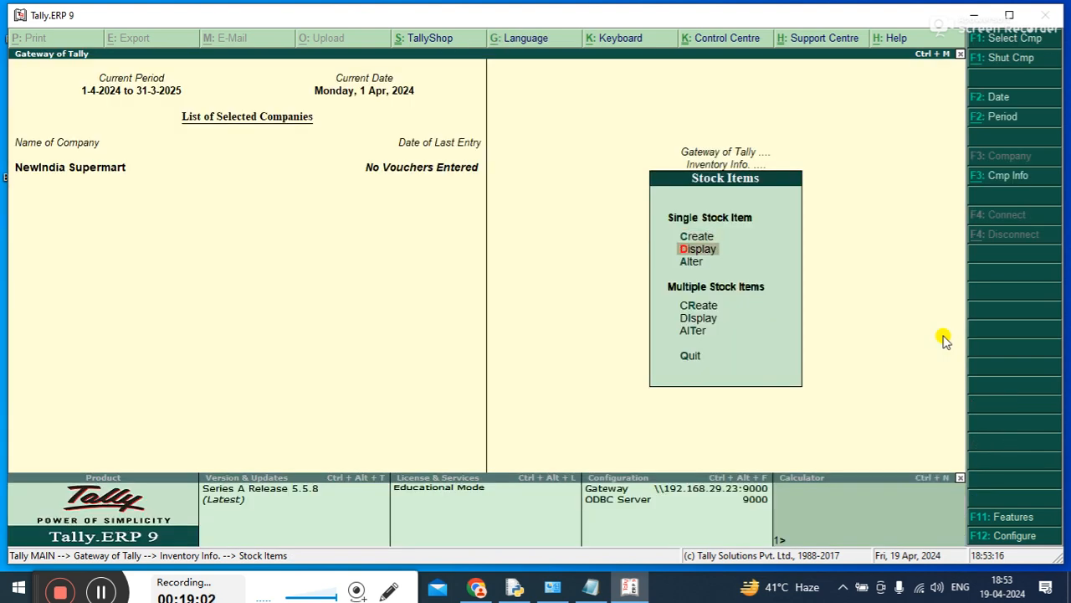
key("Return")
key("Return")
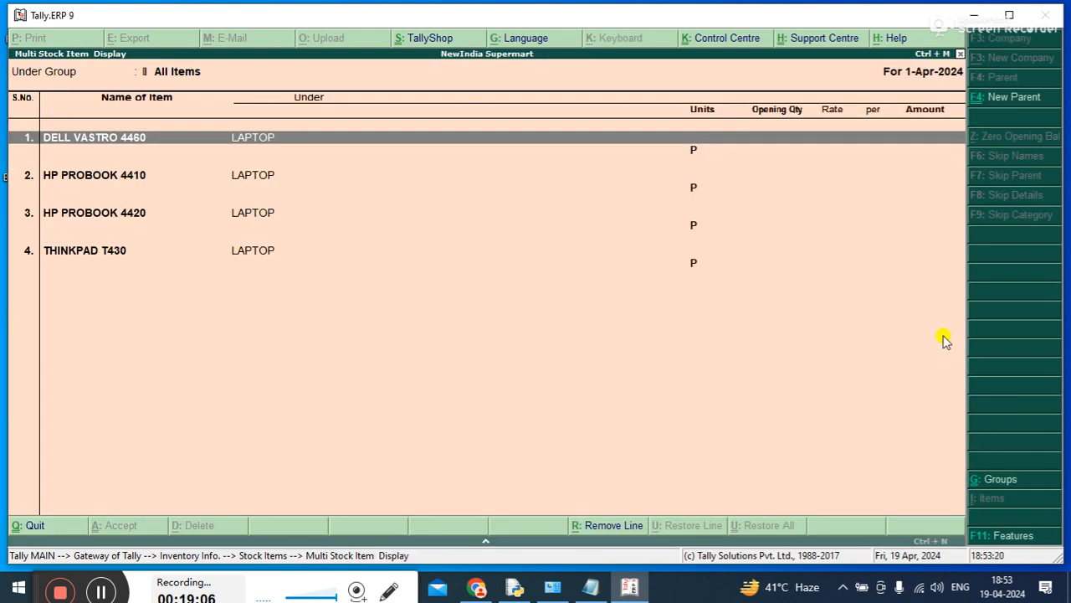
key("Escape")
key("Escape")
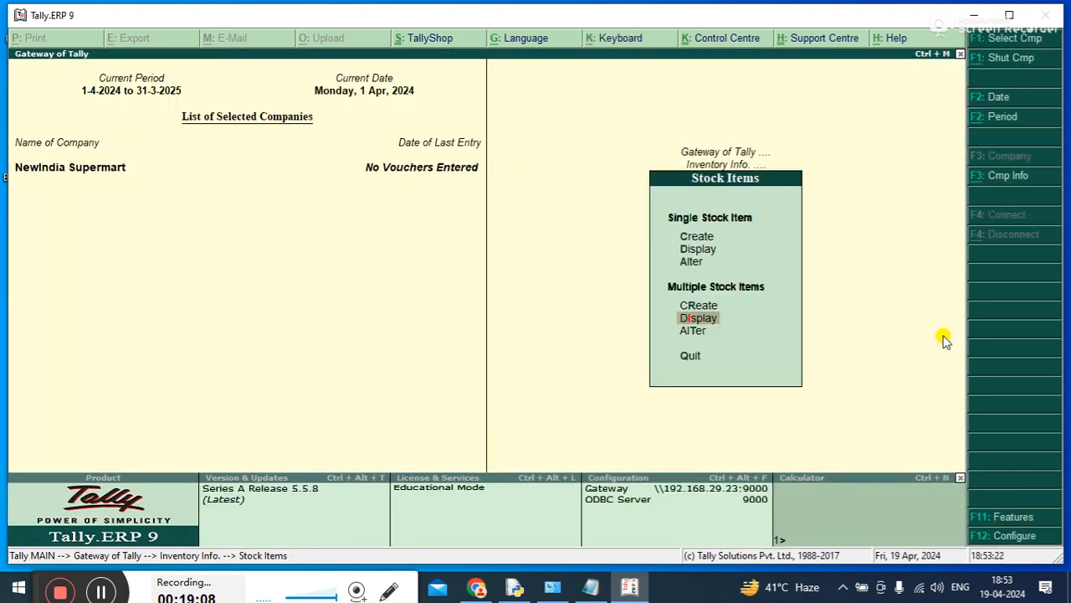
Start creating another single stock item and name it SEGATE SSD-500
key("Up")
key("Up")
key("Up")
key("Up")
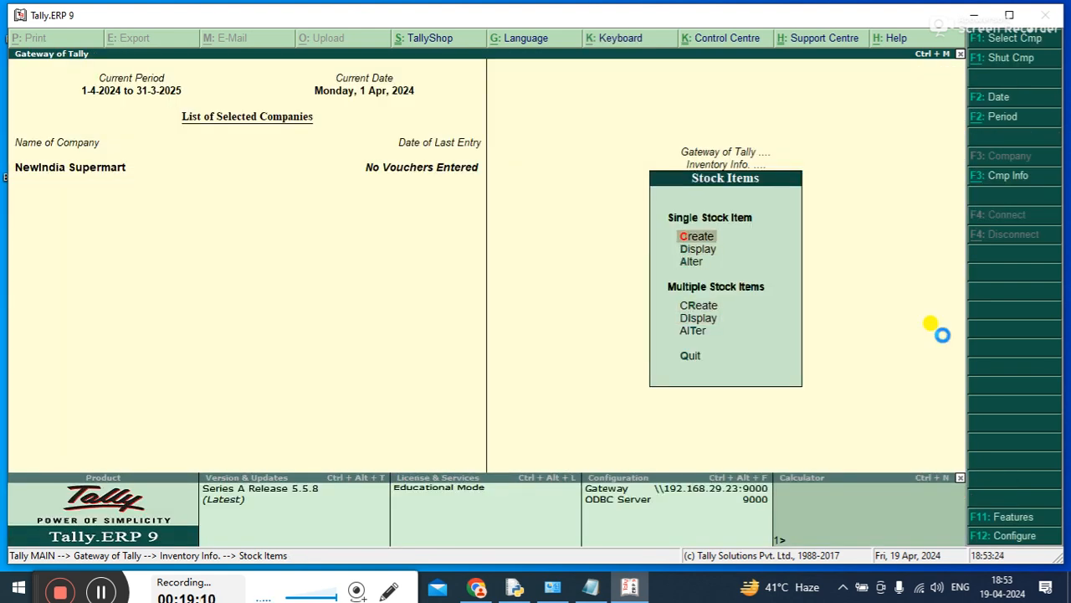
key("Return")
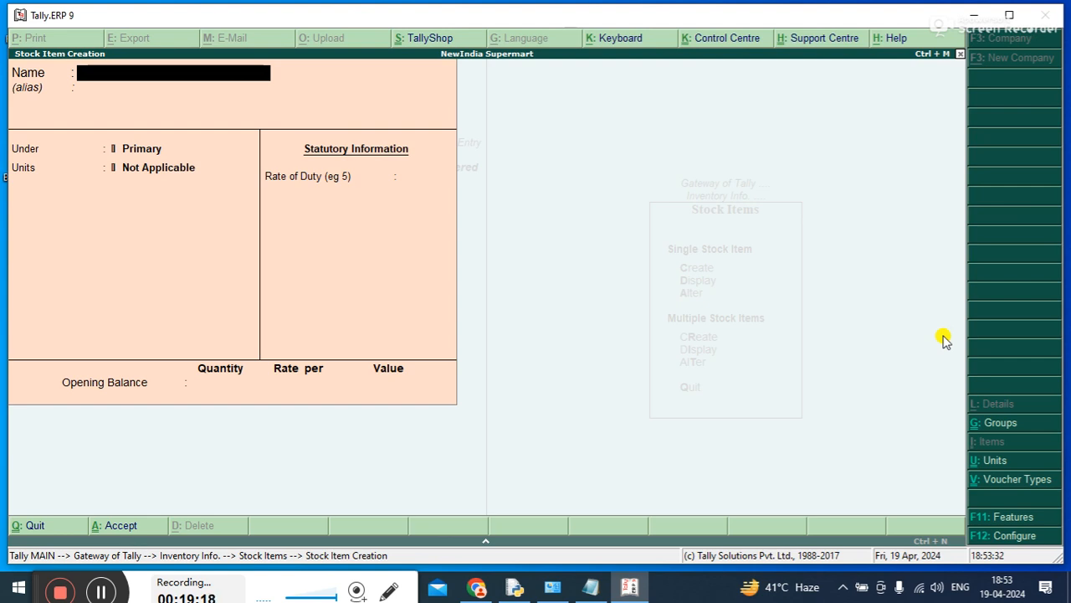
type("SEGATE")
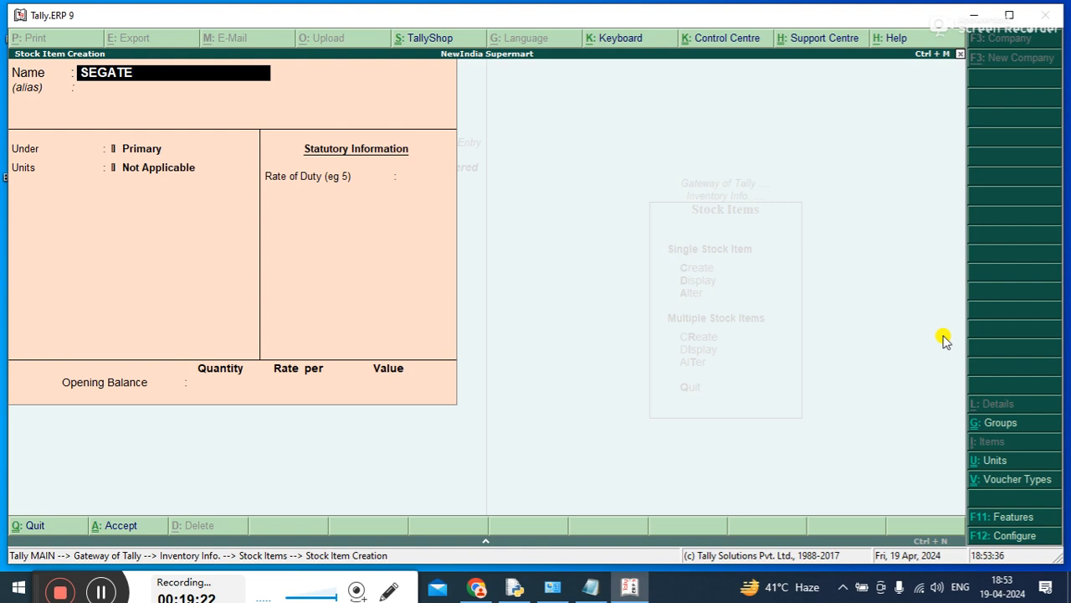
type(" SSD-500")
key("Return")
Place SEGATE SSD-500 under the STORAGE DEVICE group
key("Down")
key("Down")
key("Down")
key("Down")
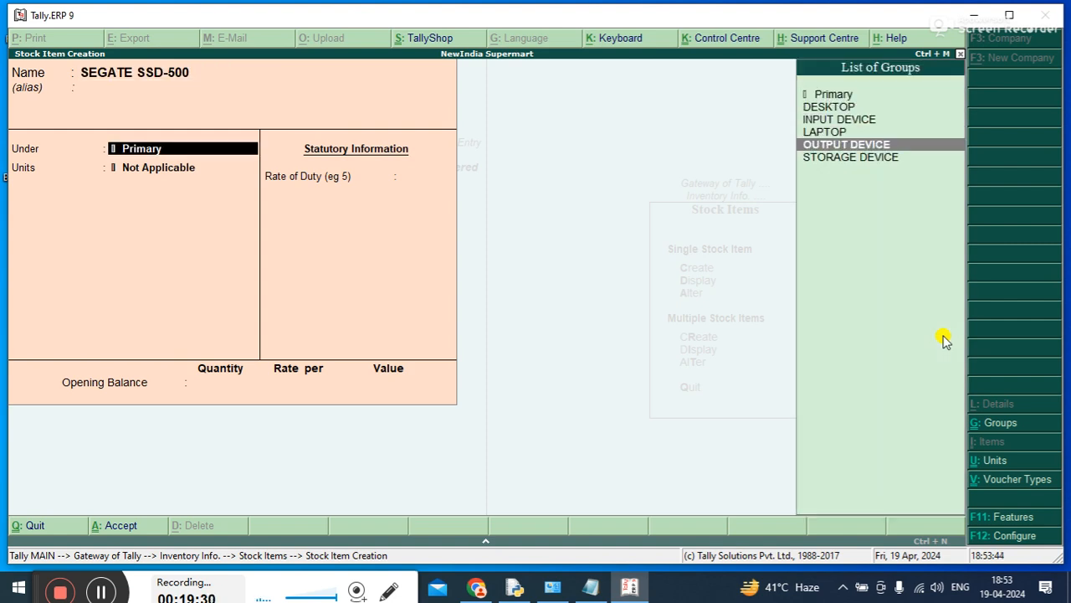
key("Up")
key("Up")
Set the unit of SEGATE SSD-500 to D of 12 P and save the item without an opening balance
key("Down")
key("Down")
key("Down")
key("Return")
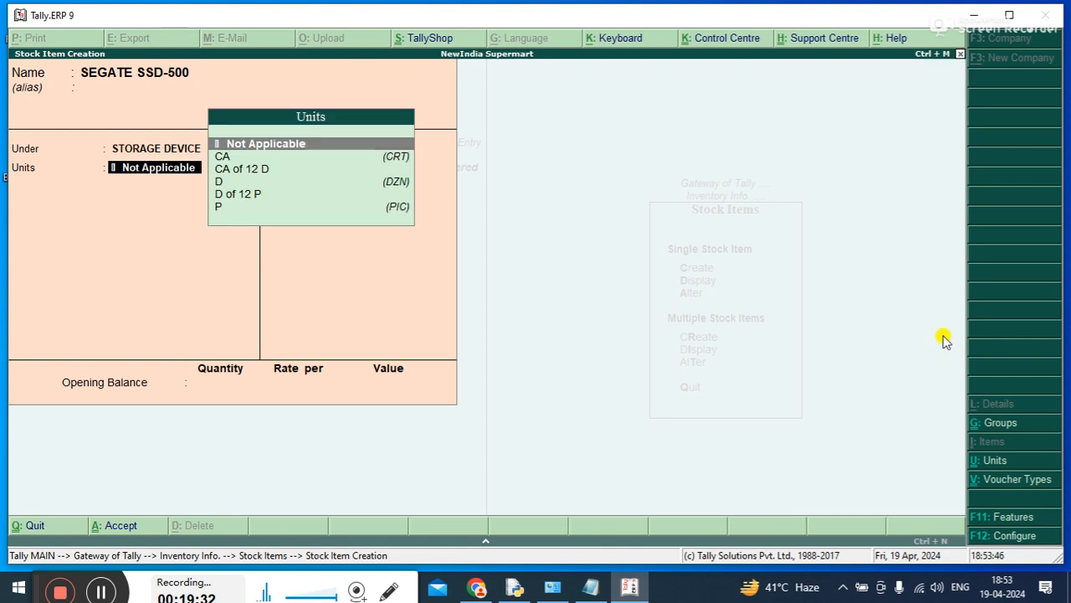
key("Down")
key("Down")
key("Down")
key("Down")
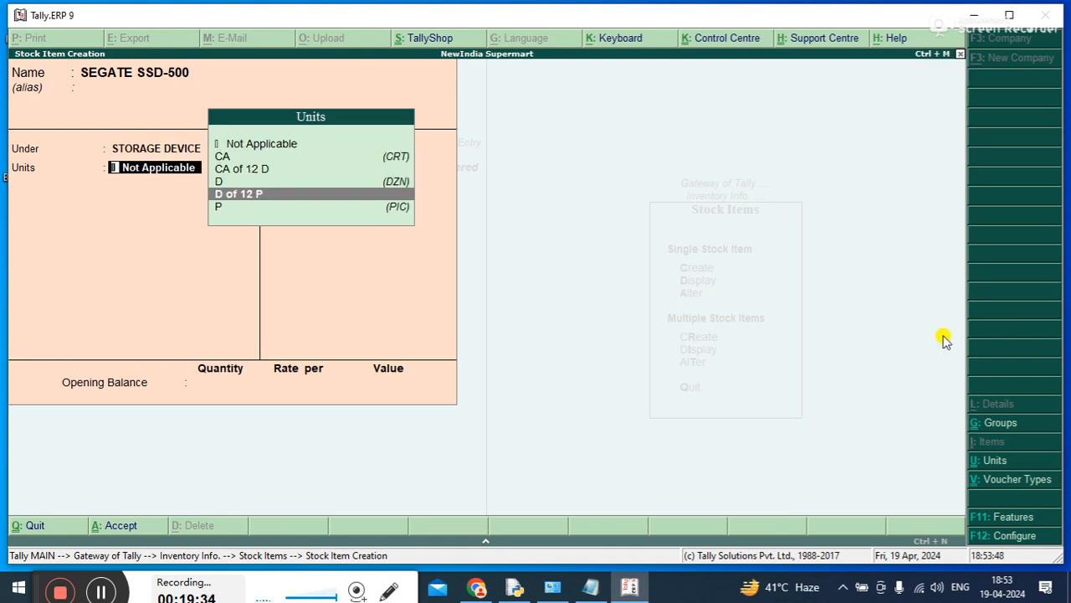
key("Down")
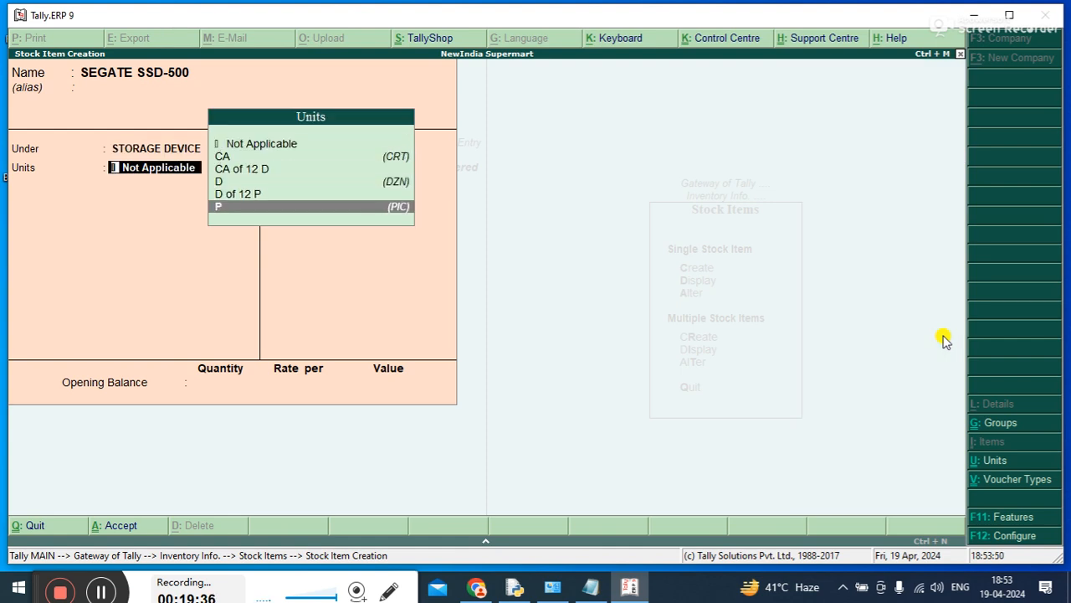
key("Up")
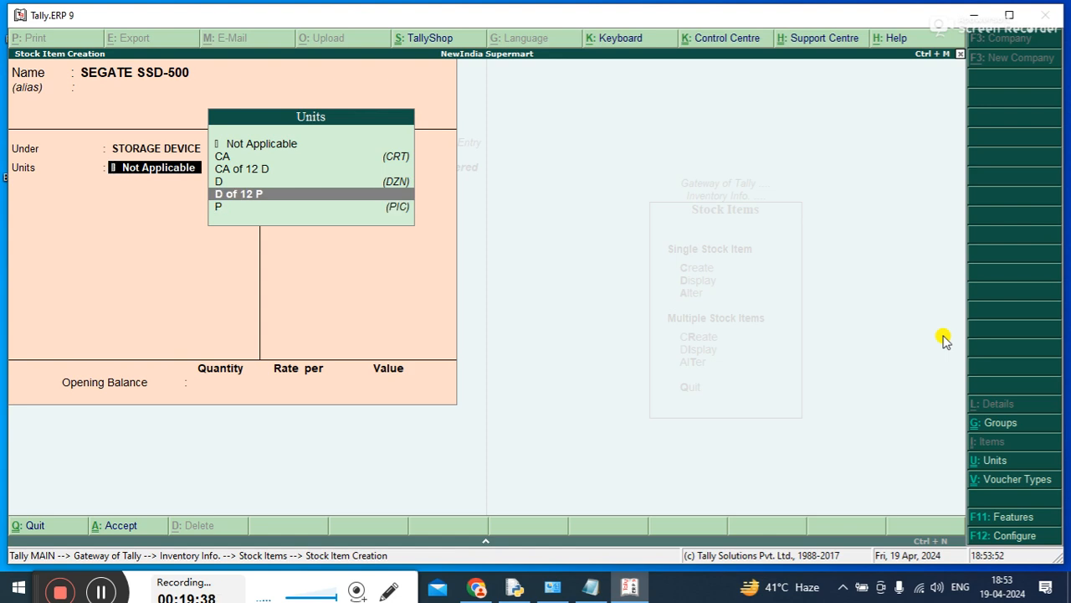
key("Return")
key("Return")
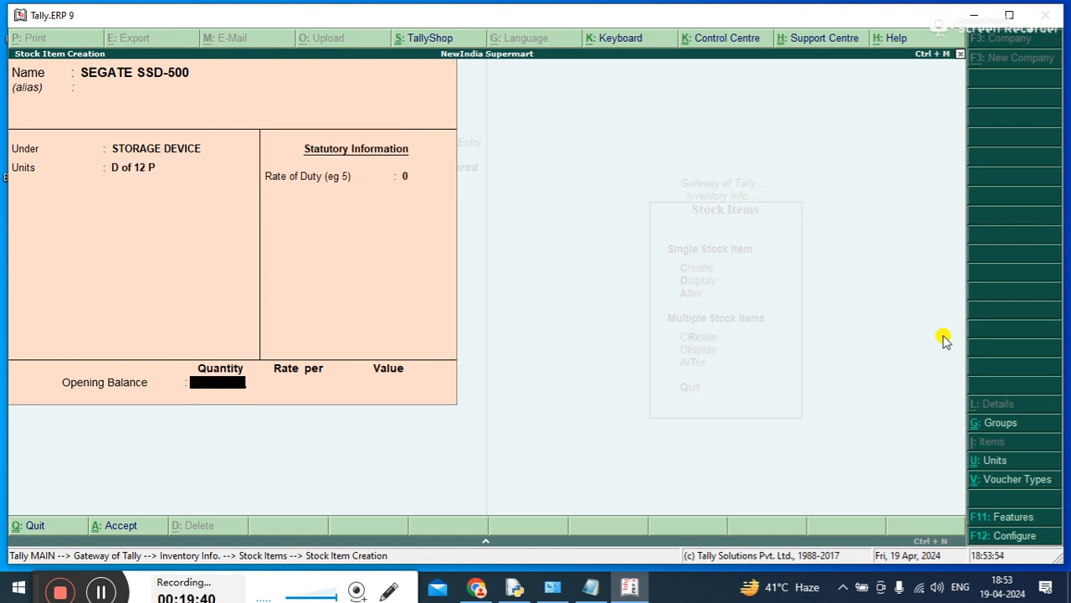
key("Return")
key("Return")
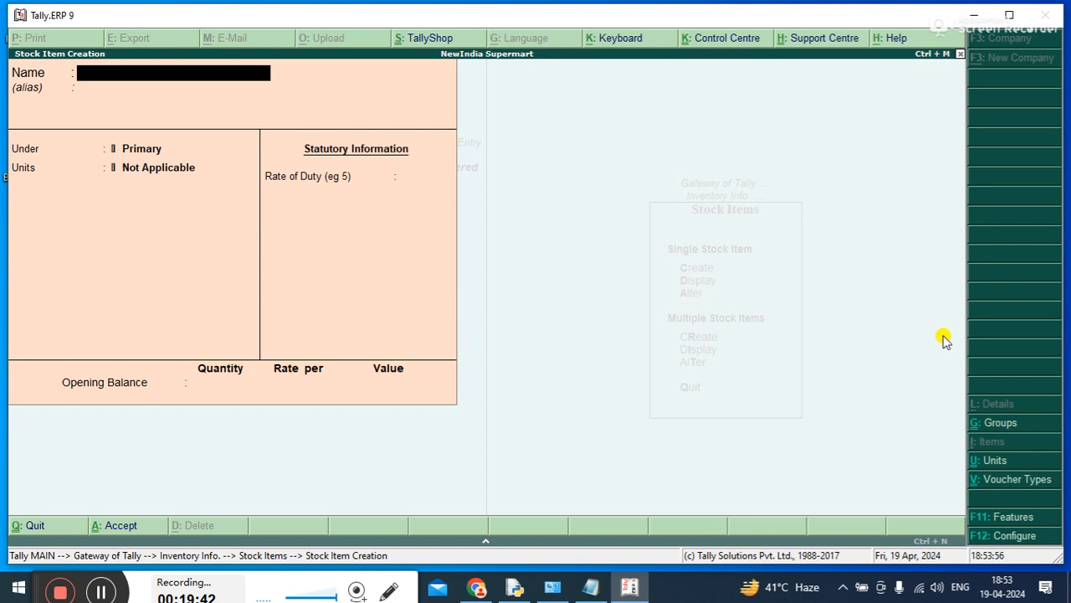
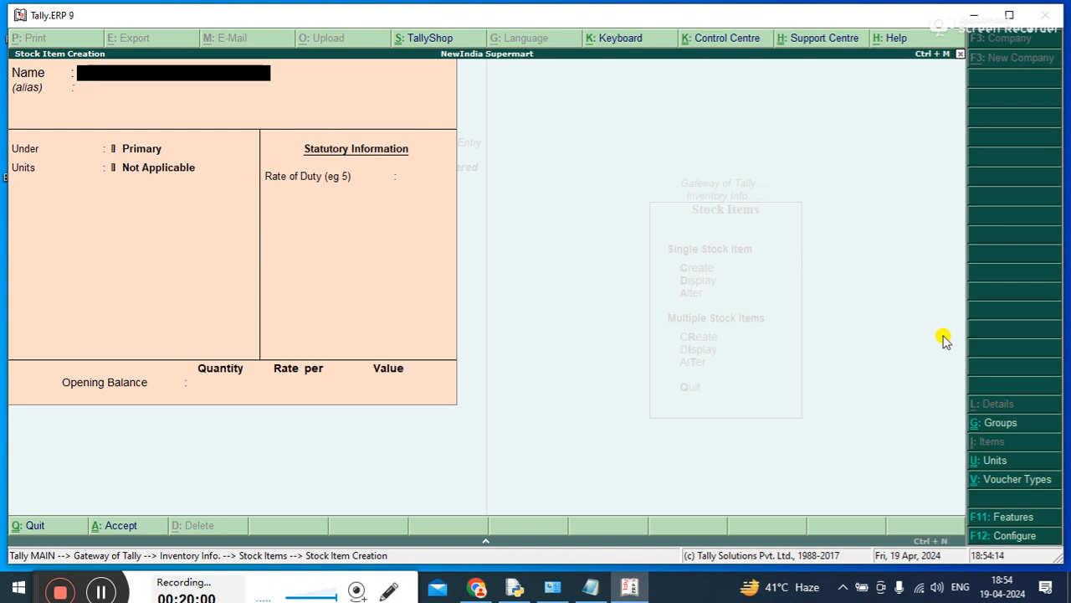
Name the new stock item LOGITECH MOUSE112 and leave its alias blank
type("OGI")
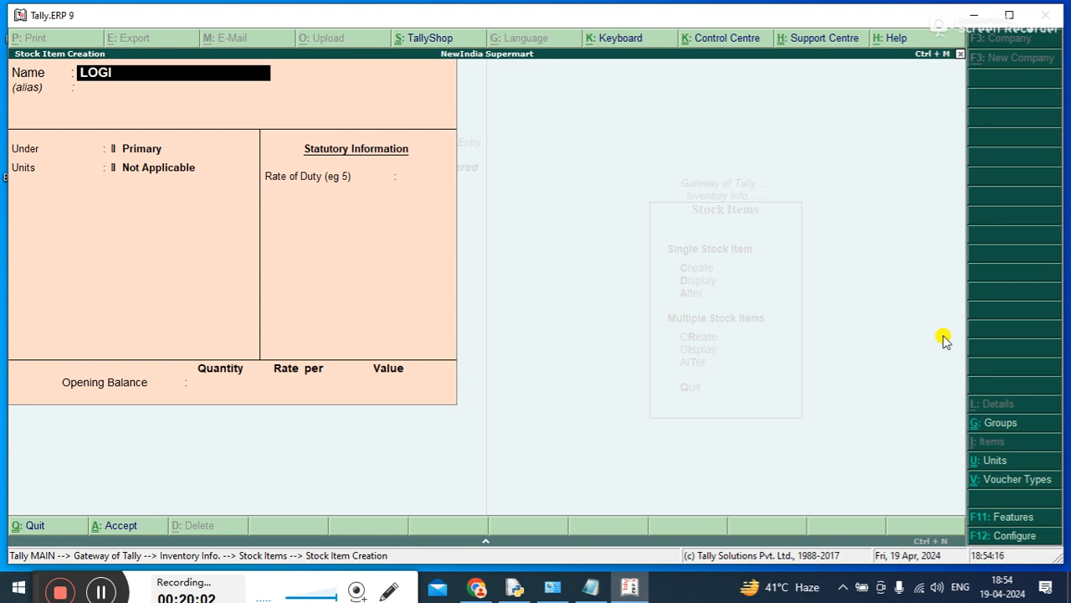
type("TECH ")
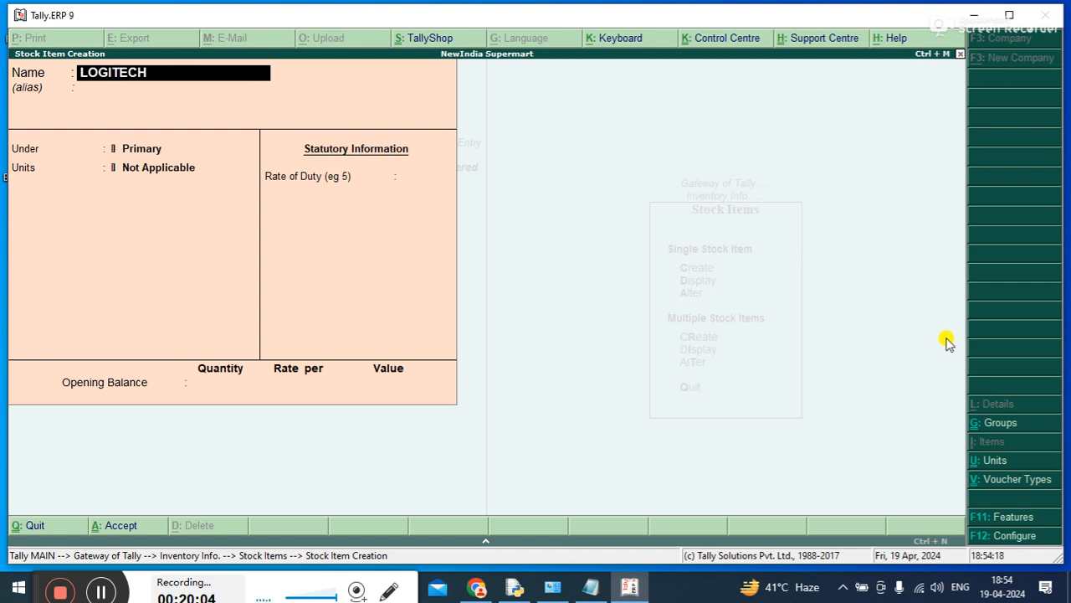
type("MOUSE112")
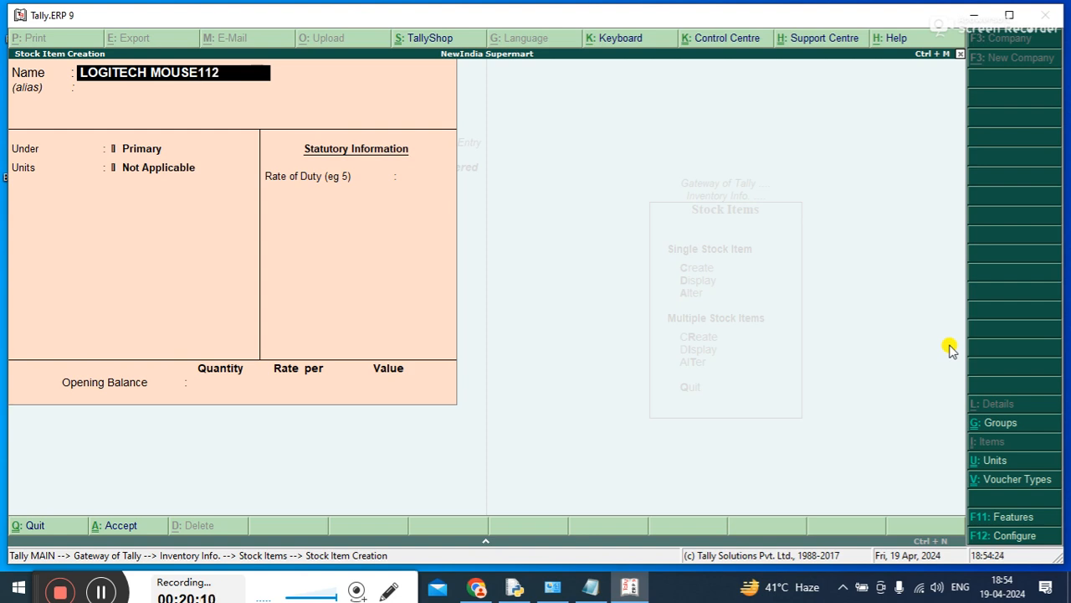
key("Return")
key("Return")
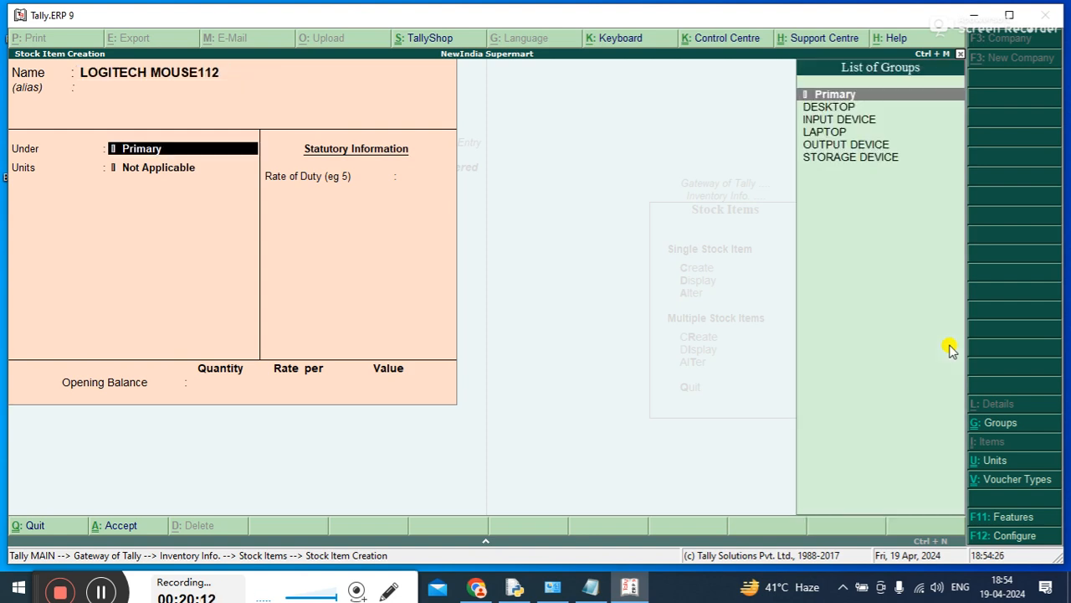
Place LOGITECH MOUSE112 under the INPUT DEVICE group
key("Down")
key("Down")
Set the unit of LOGITECH MOUSE112 to D of 12 P and save the item without an opening balance
key("Down")
key("Up")
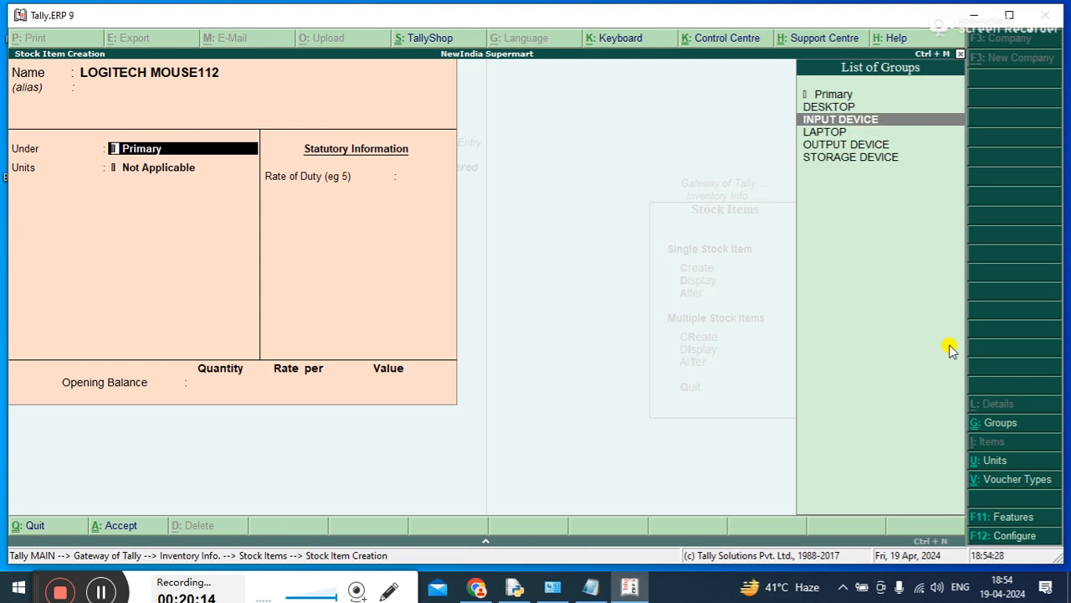
key("Return")
key("BackSpace")
key("Down")
key("Down")
key("Down")
key("Down")
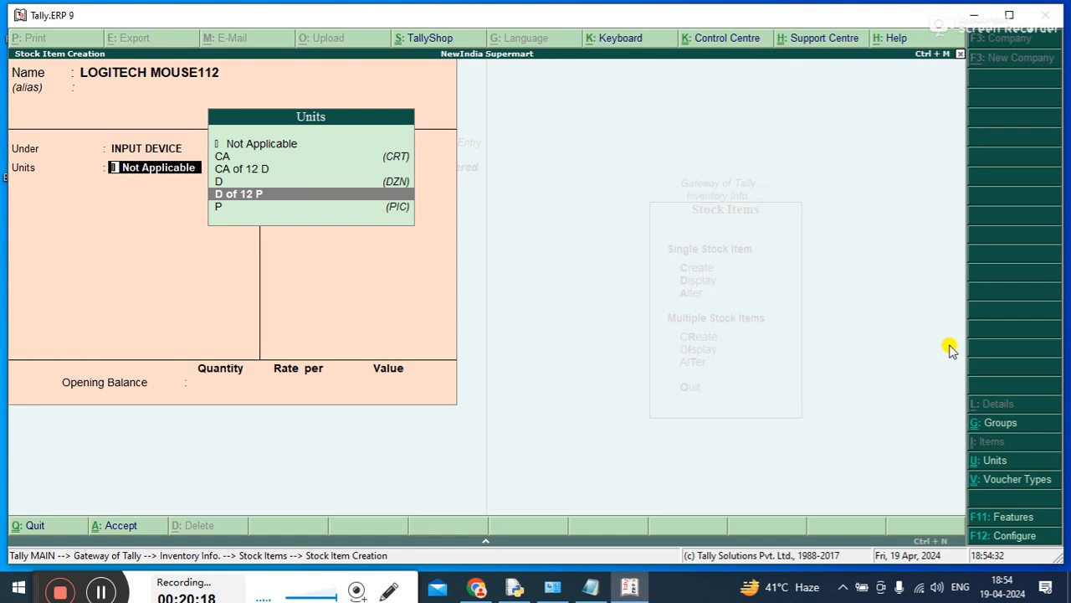
key("Return")
key("Return")
key("Return")
key("Return")
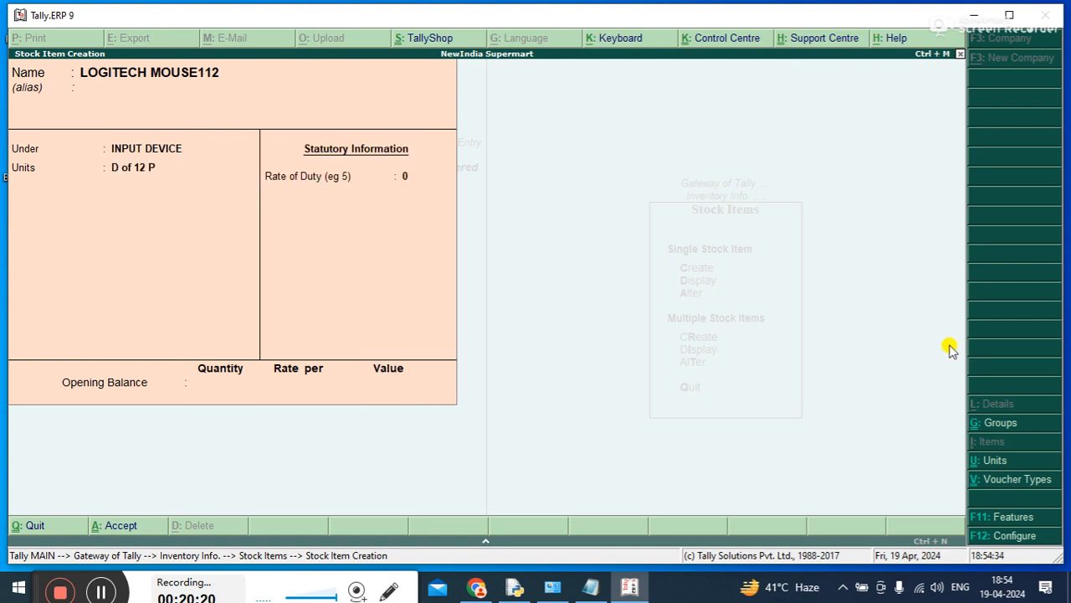
Name the next stock item LOGITECH KEY-108 and leave its alias blank
type("LOGITECH KEY")
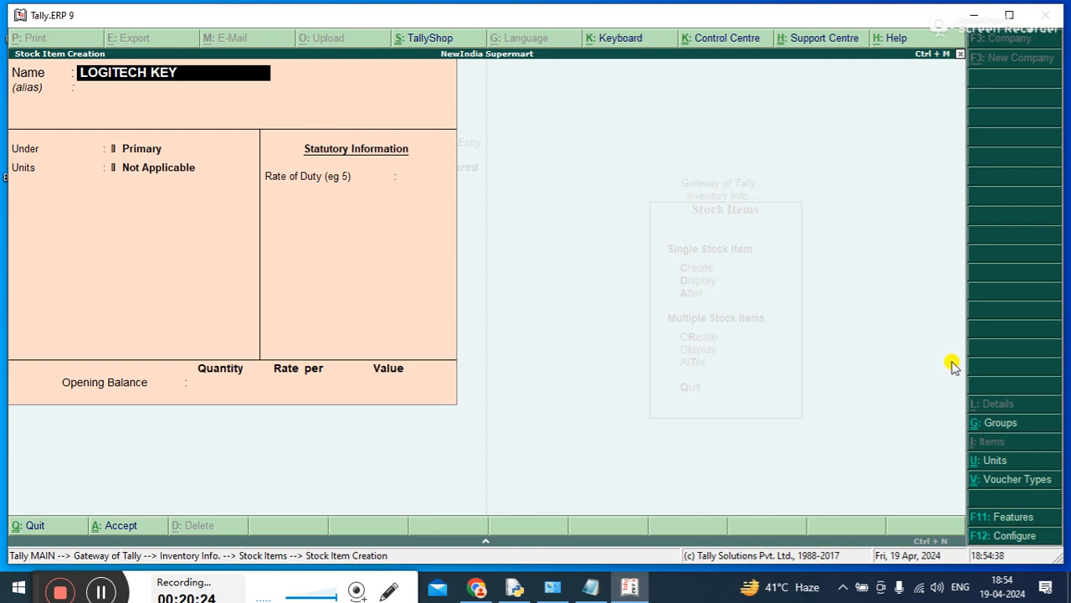
type("-108")
key("Return")
Keep LOGITECH KEY-108 under Primary, set its unit to D of 12 P and save it without an opening balance
key("Return")
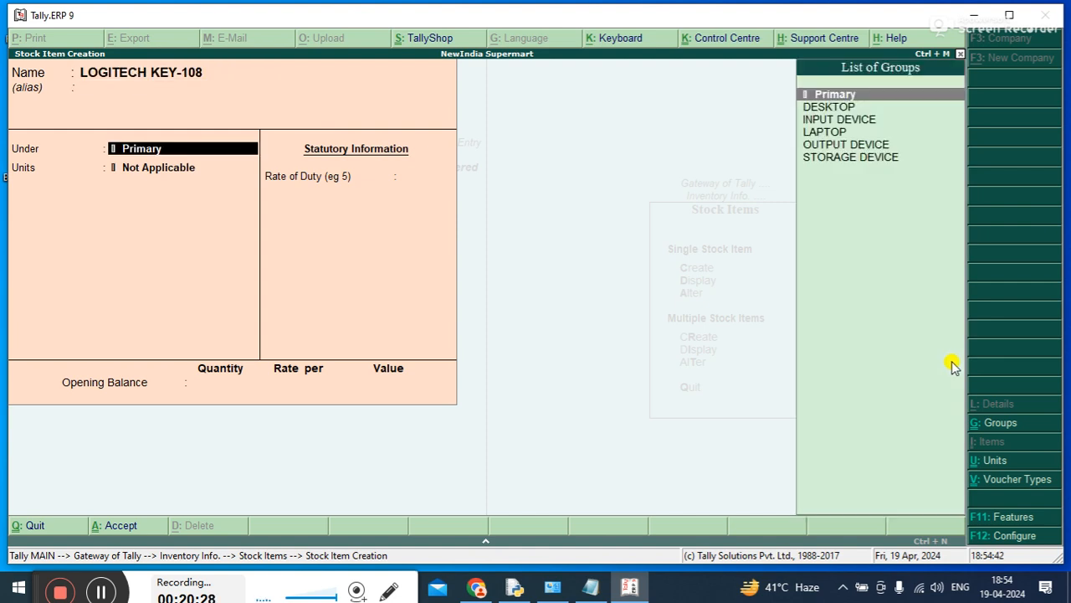
key("Return")
key("Down")
key("Down")
Leave stock item creation and return to Inventory Info with Stock Items selected
key("Down")
key("Down")
key("Return")
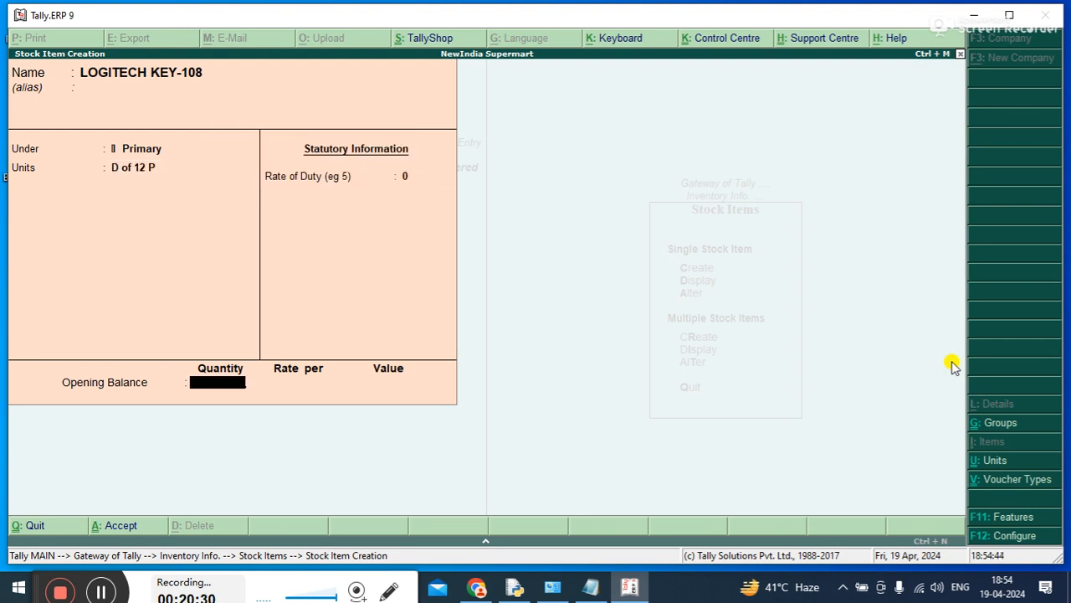
key("Return")
key("Return")
key("Escape")
Display multiple stock items for All Items to review names, groups and units, and close the list
key("Return")
key("Down")
key("Down")
key("Up")
key("Up")
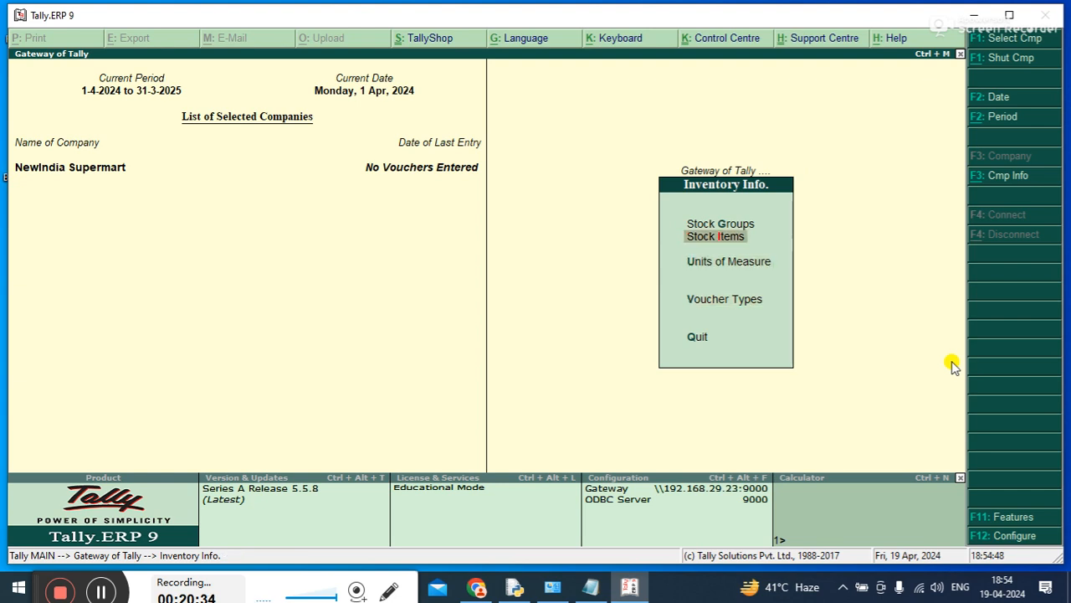
key("Return")
key("Down")
key("Down")
key("Down")
key("Down")
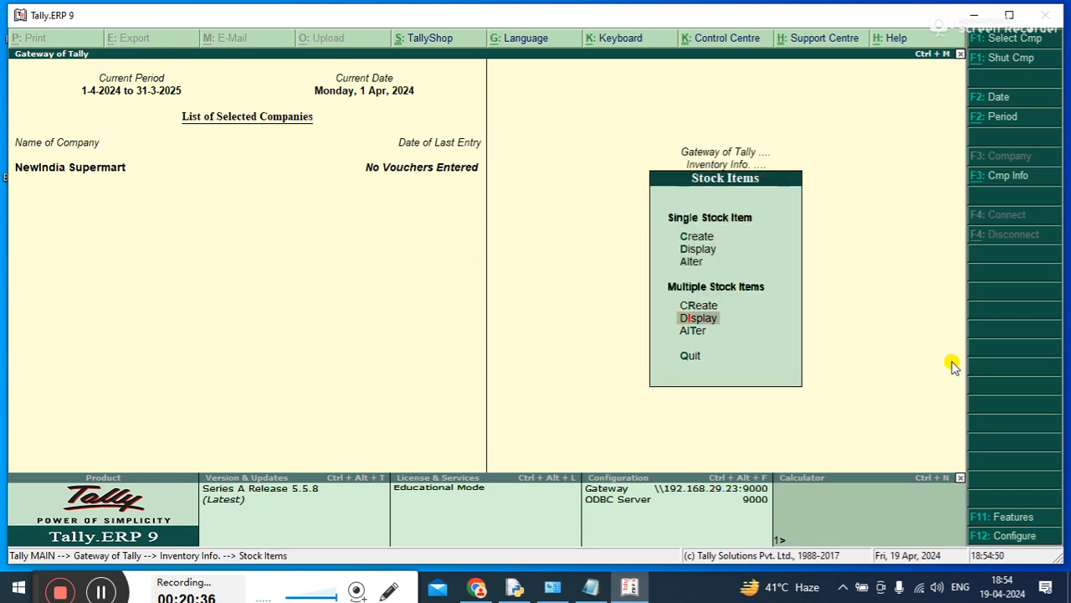
key("Return")
key("Return")
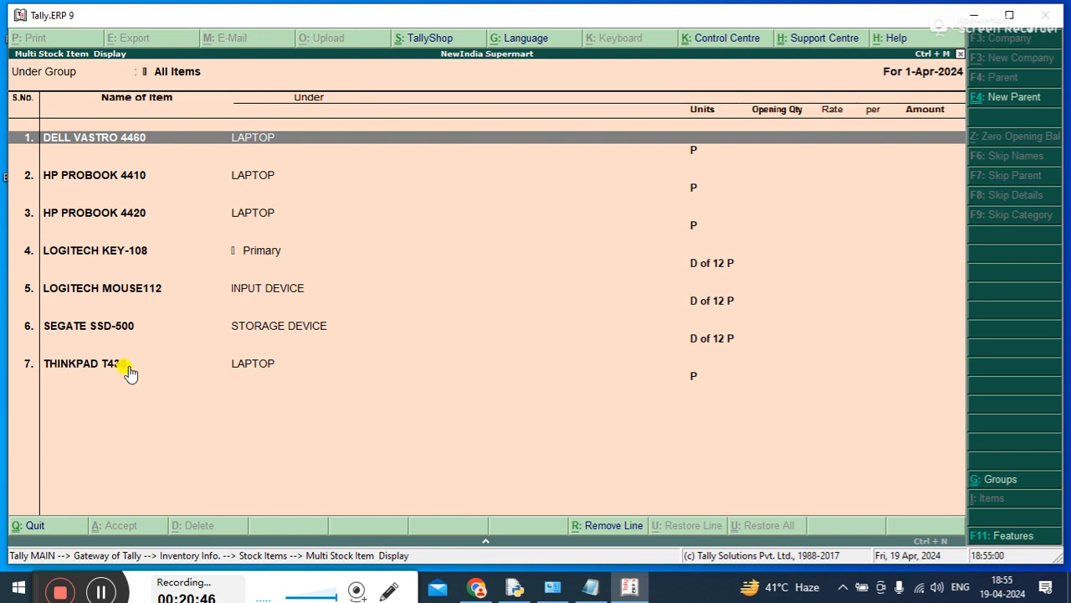
key("Escape")
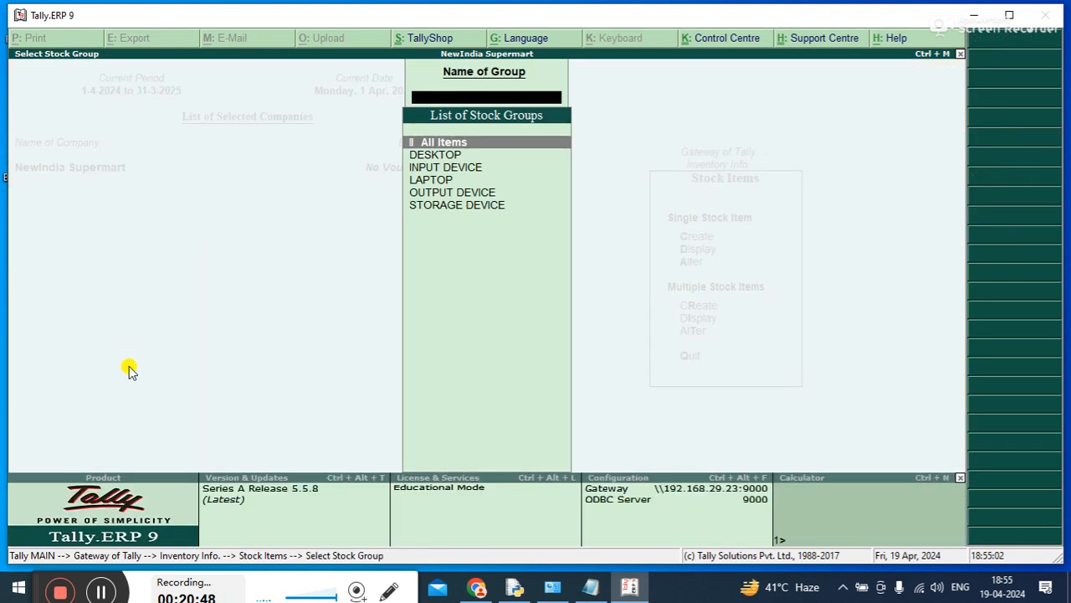
key("Down")
key("Down")
Open the single stock item LOGITECH MOUSE112 for alteration
key("Down")
key("Down")
key("Escape")
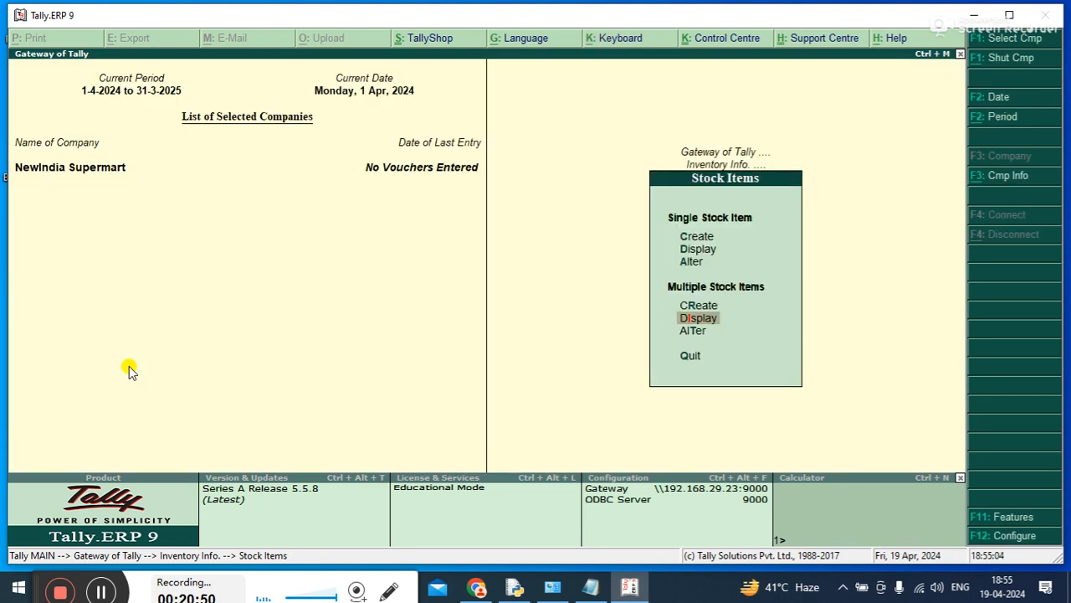
key("Up")
key("Up")
key("Up")
key("Down")
key("Return")
key("Down")
key("Down")
key("Down")
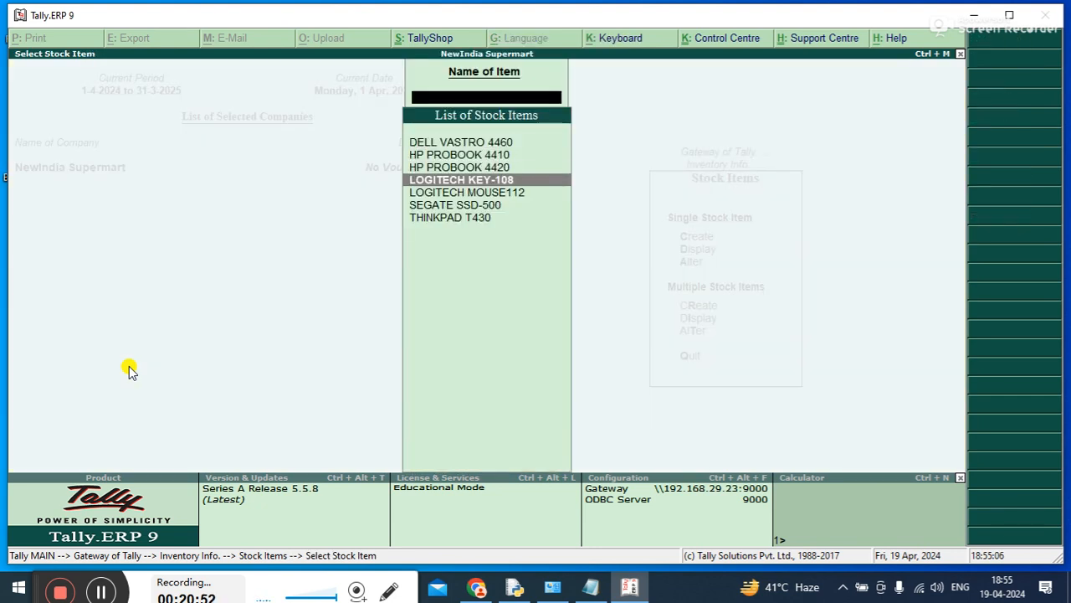
key("Down")
key("Down")
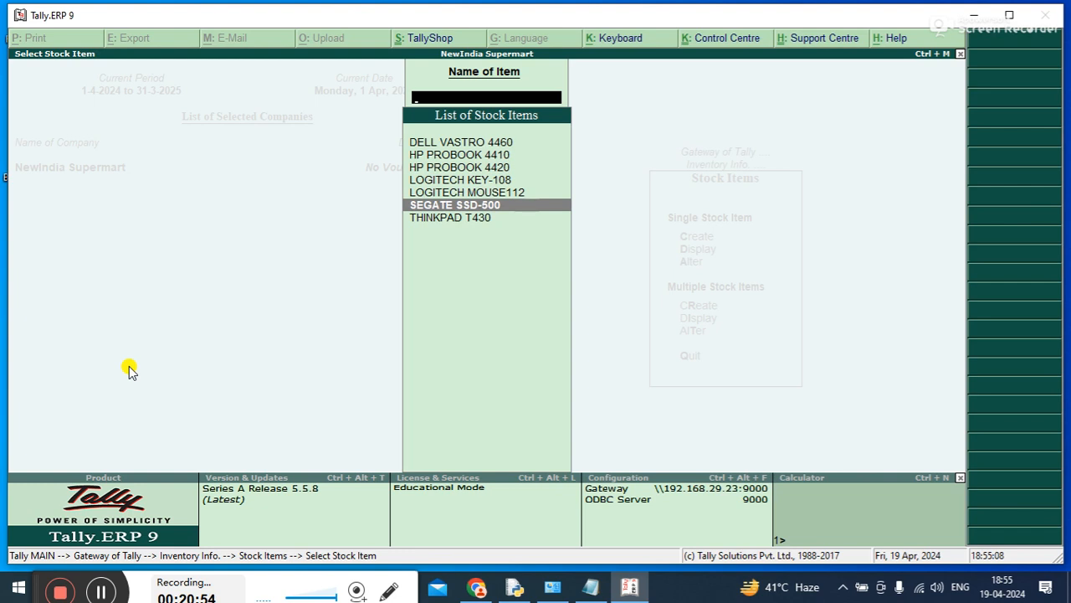
key("Up")
key("Up")
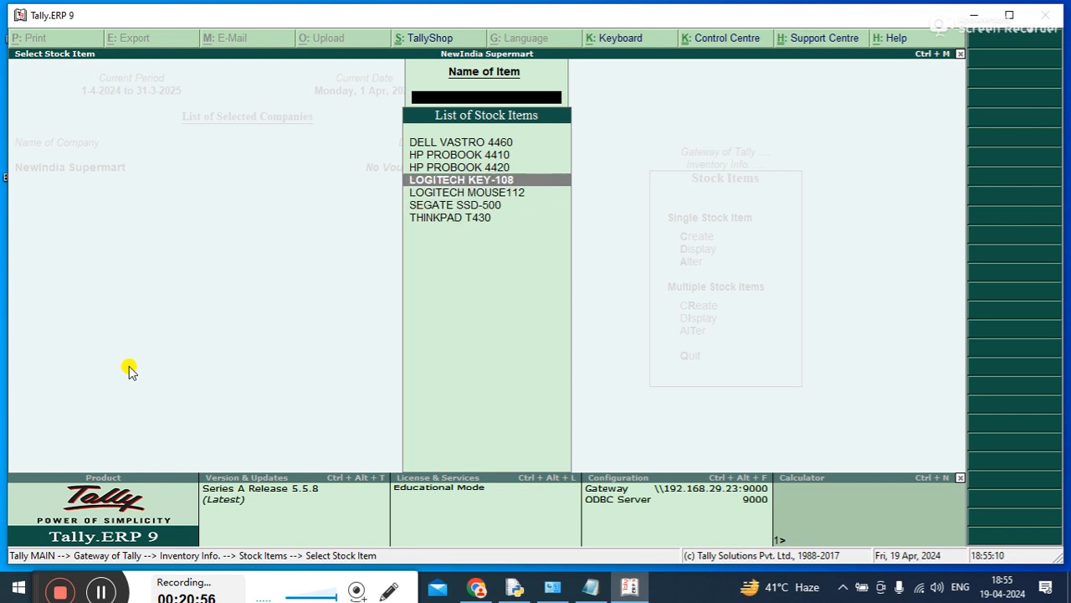
key("Down")
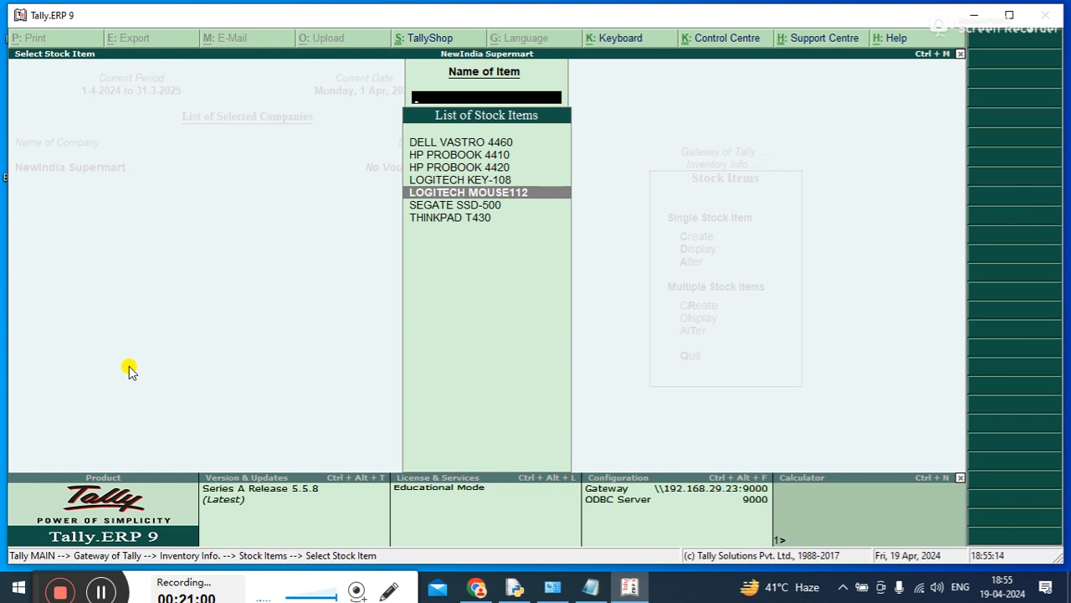
key("Return")
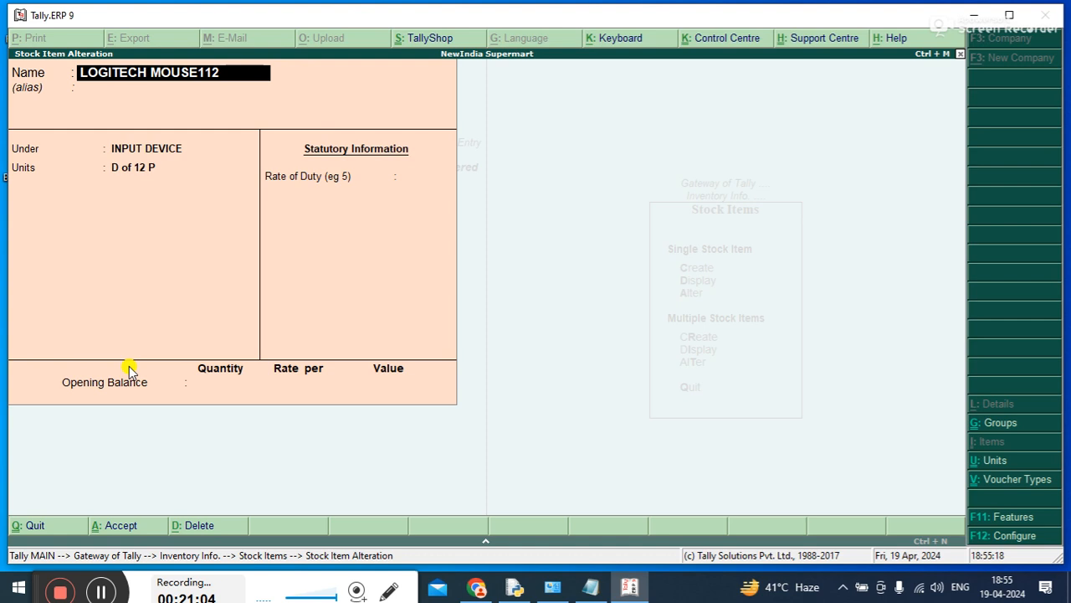
Rename the stock item as LOGITECH MOUSE-112 and save the alteration
key("Return")
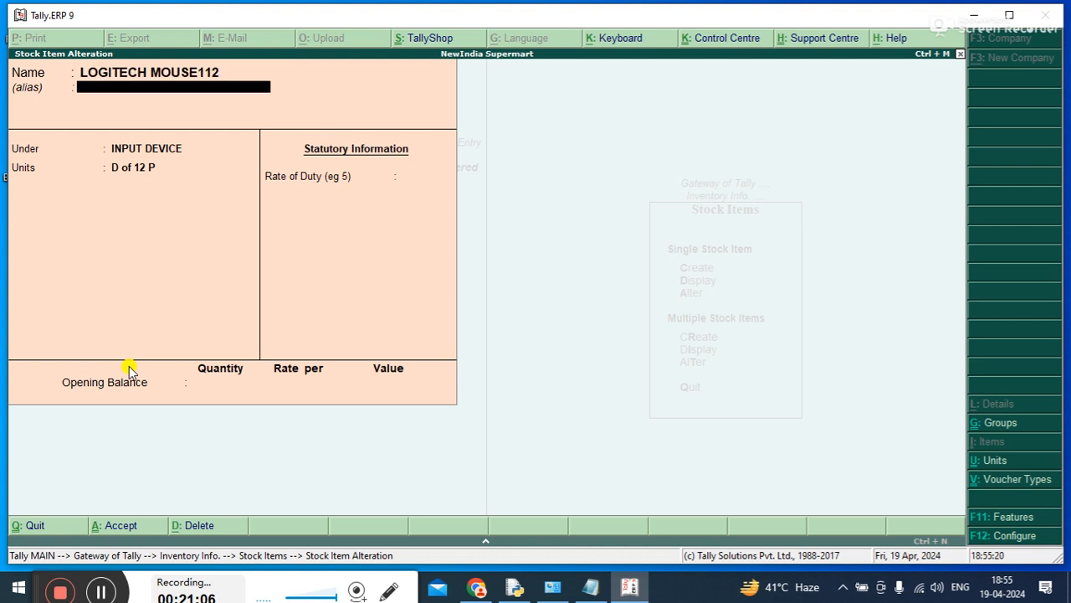
key("BackSpace")
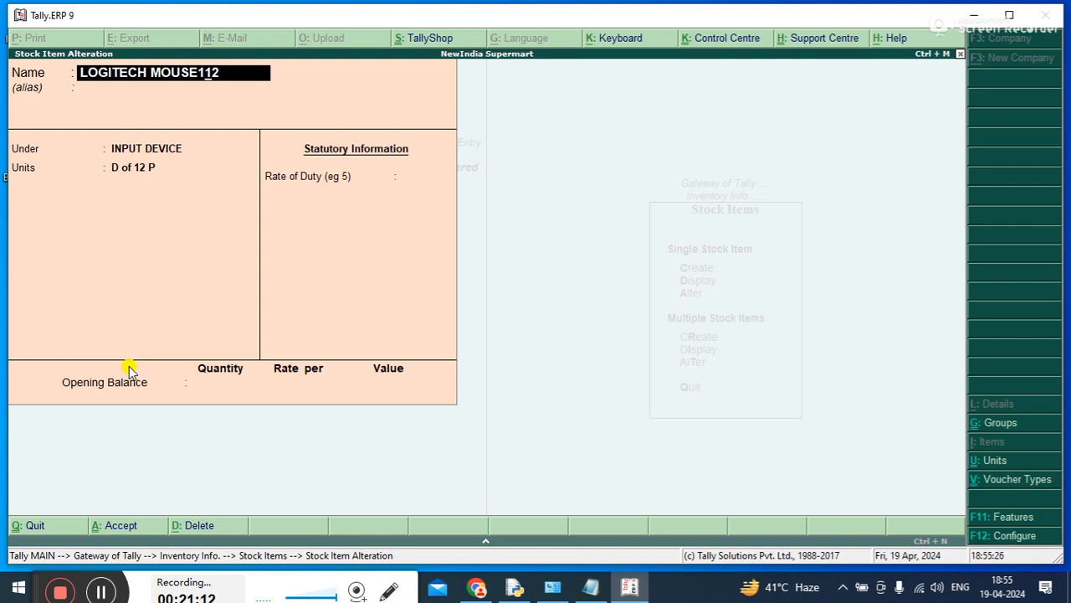
type("-")
key("ctrl+a")
key("Escape")
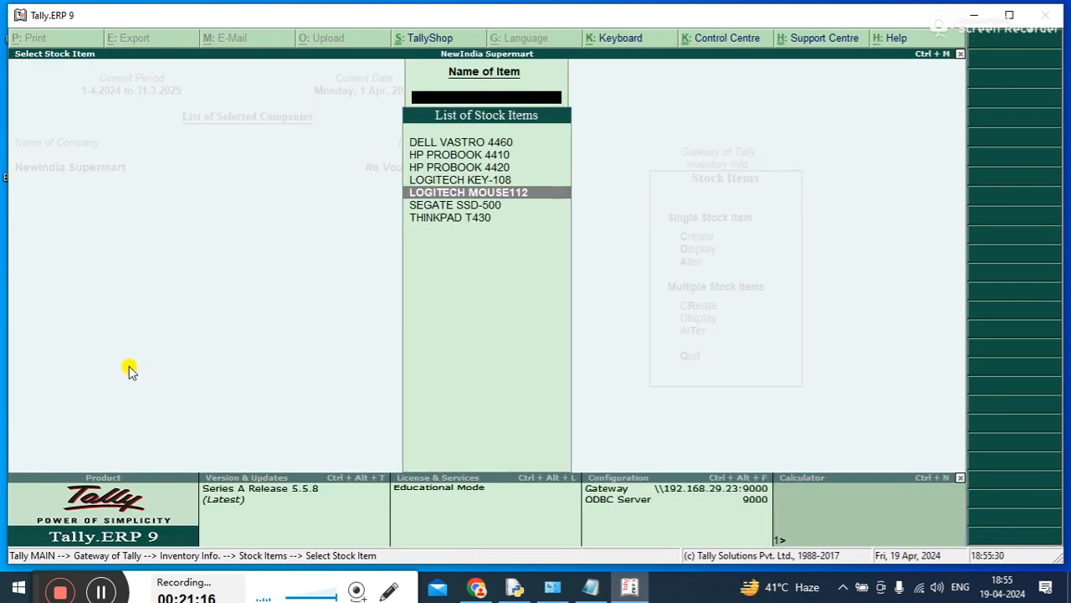
Display multiple stock items for All Items to check the renamed mouse item, and return to the Gateway of Tally
key("Escape")
key("Down")
key("Down")
key("Return")
key("Return")
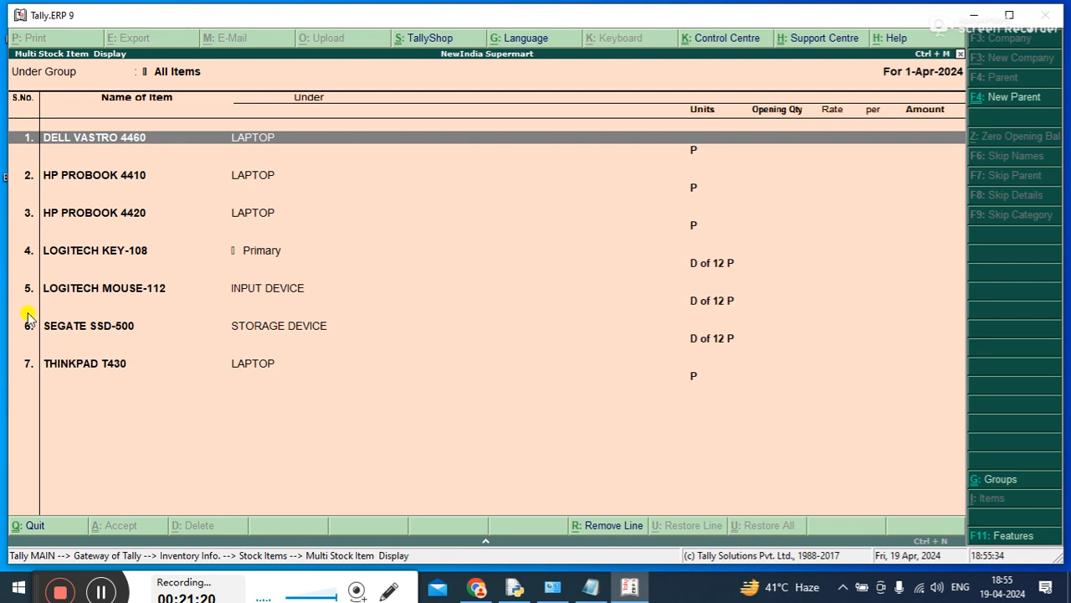
key("Escape")
key("Escape")
key("Escape")
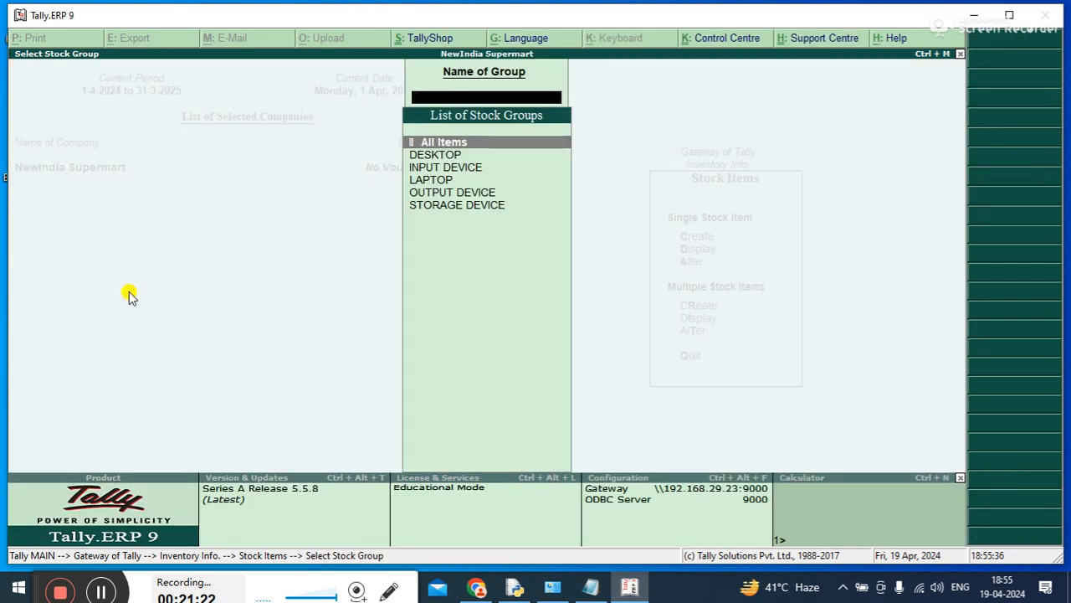
key("Escape")
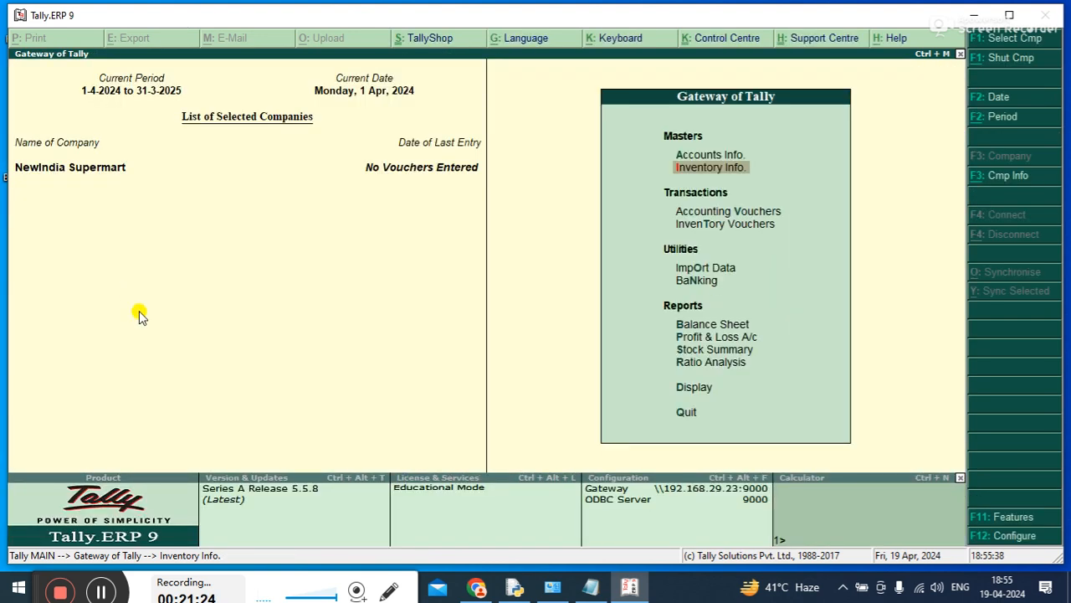
Switch to the Tally Crash Course notes in Notepad, highlight the receipt to contra voucher lines, and return to Tally at Accounting Vouchers
left_click(591, 586)
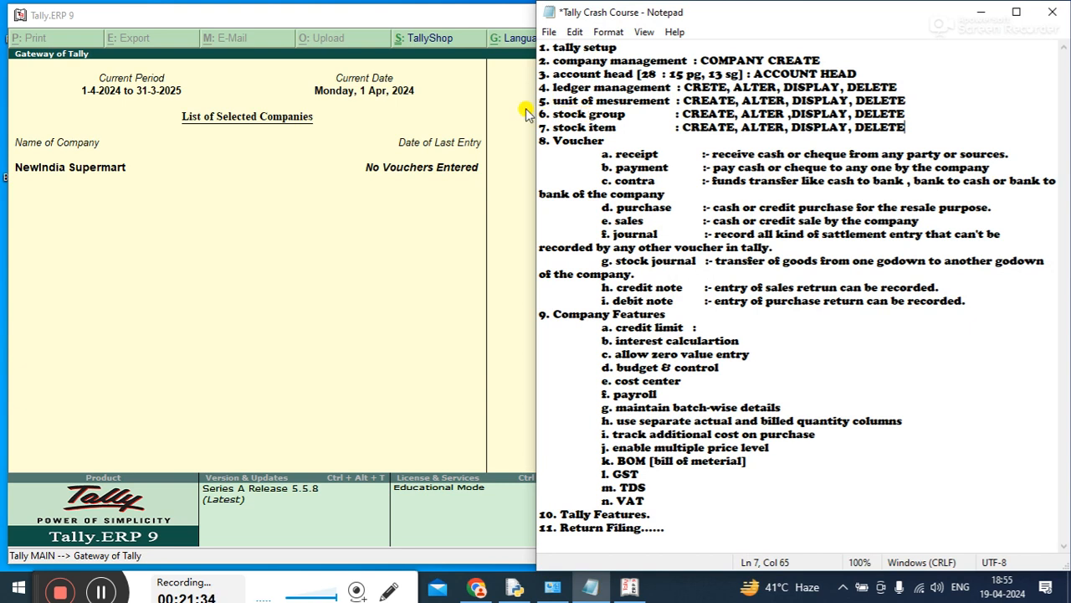
left_click_drag(525, 137, 479, 139)
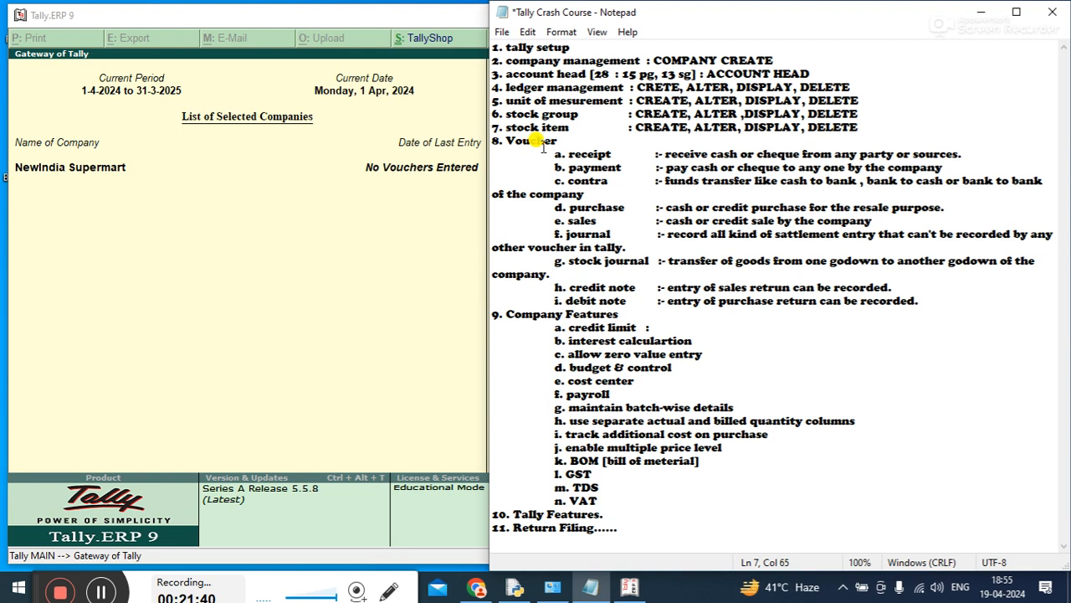
left_click_drag(552, 152, 605, 175)
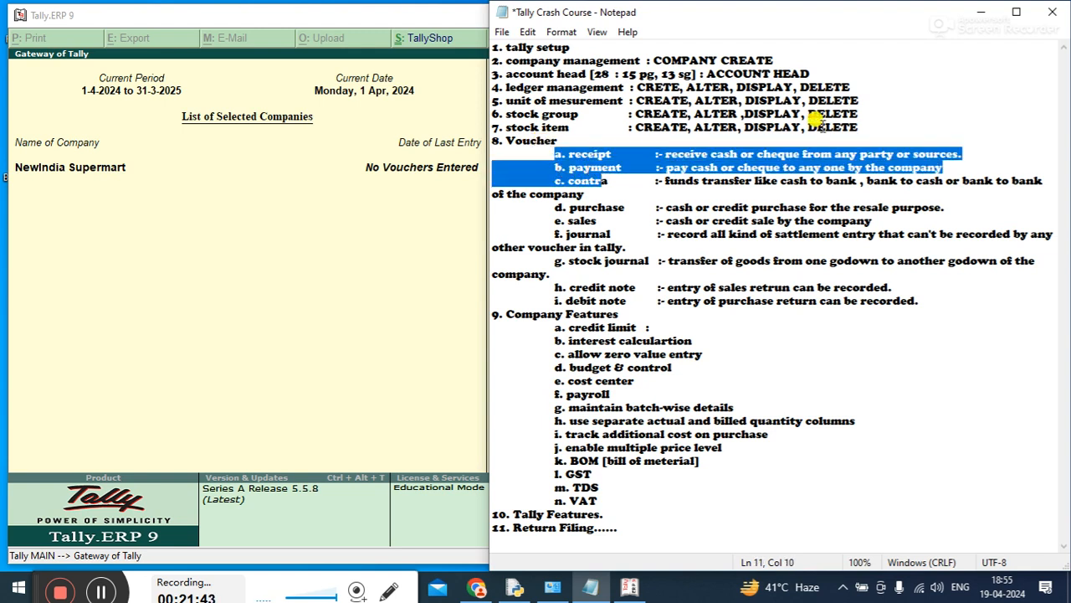
left_click(977, 15)
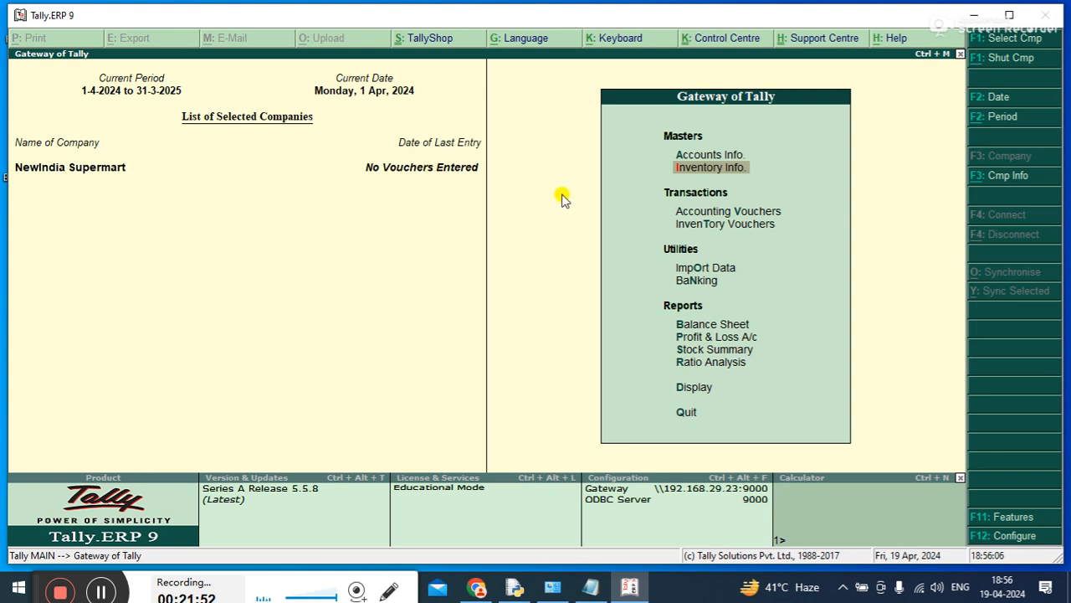
key("Down")
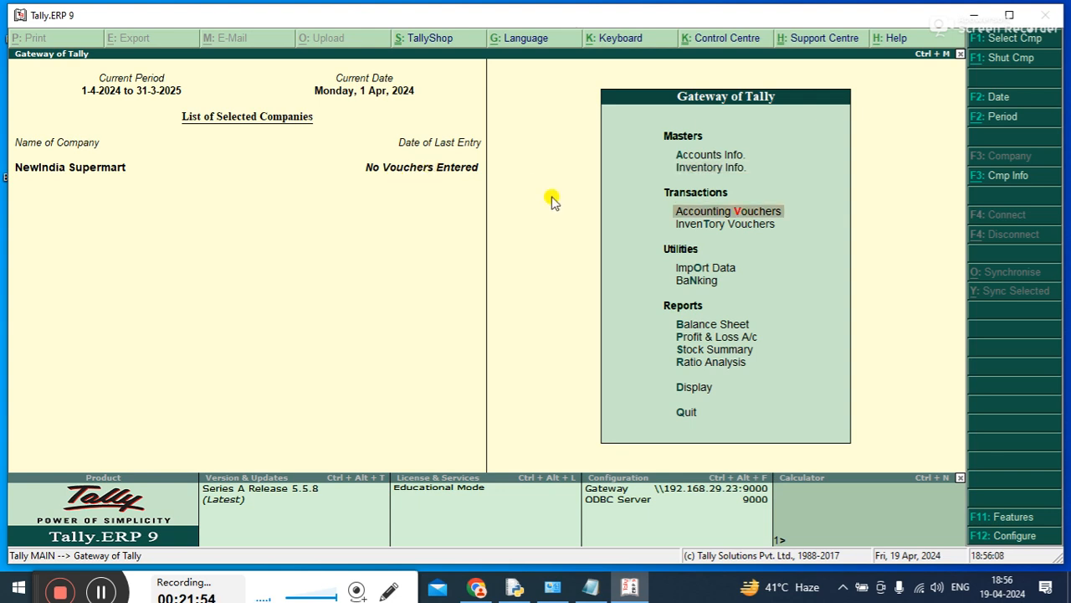
Switch back to the notes in Notepad, widen the window, and highlight all voucher types from receipt to debit note
left_click(591, 587)
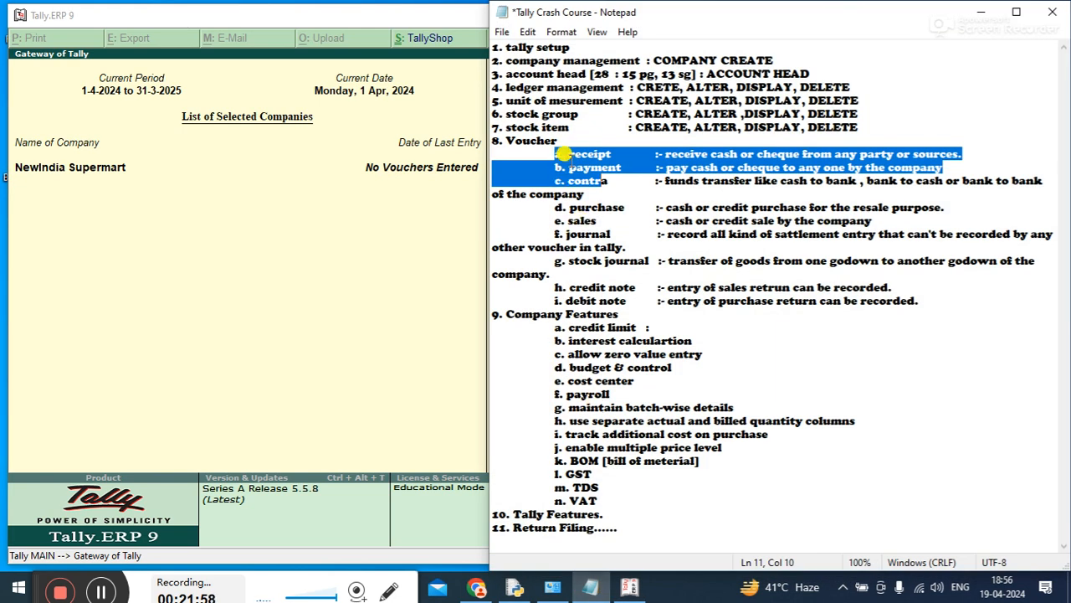
left_click(569, 162)
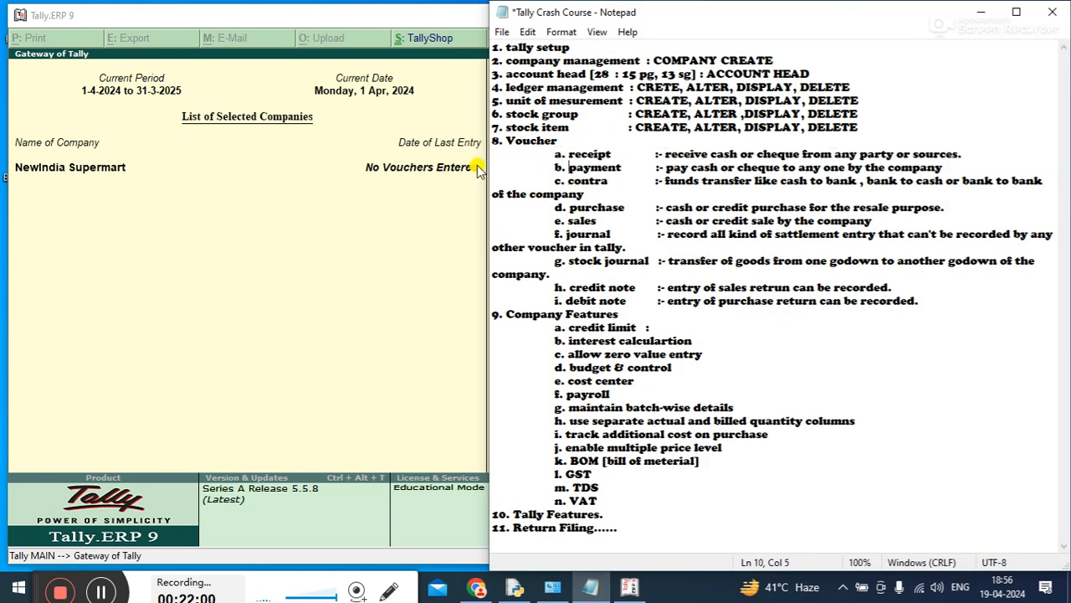
left_click_drag(490, 159, 339, 140)
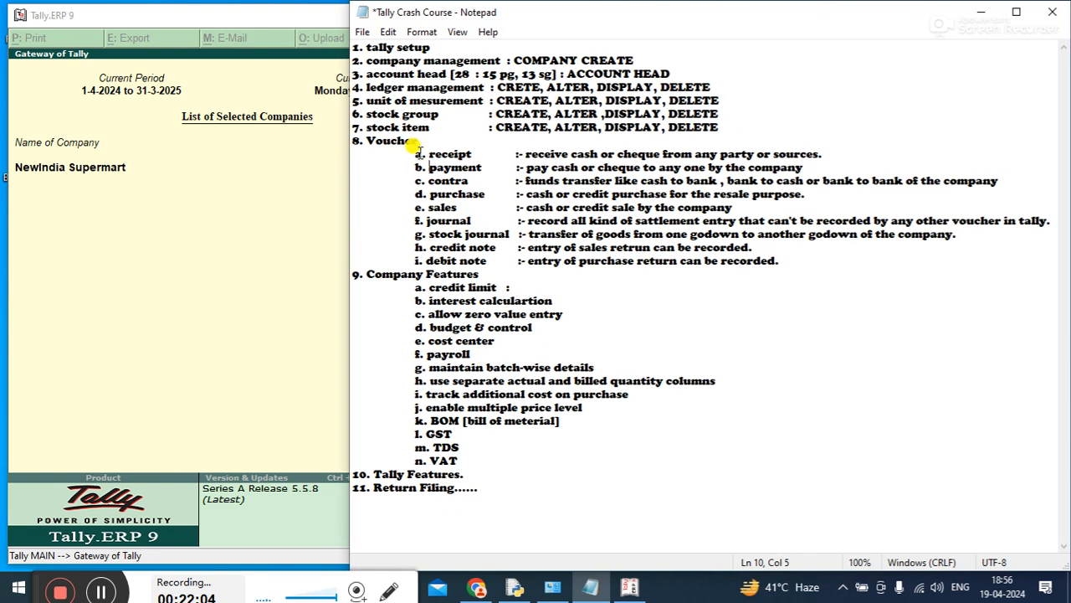
left_click_drag(419, 140, 804, 254)
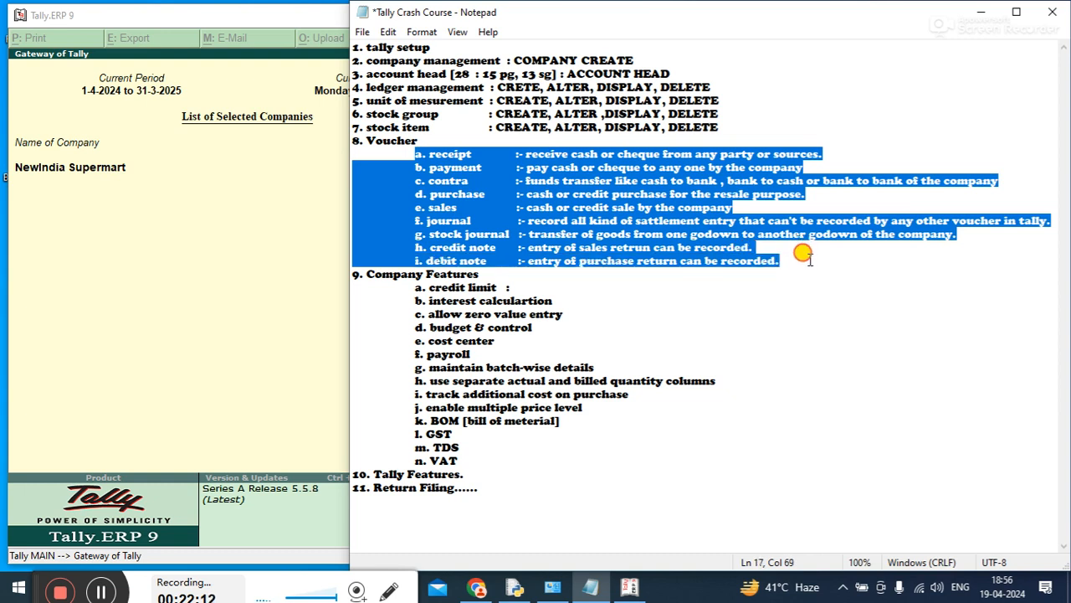
Minimize the Notepad notes to return to Tally, open Accounting Vouchers, and maximize the Tally window
left_click(493, 154)
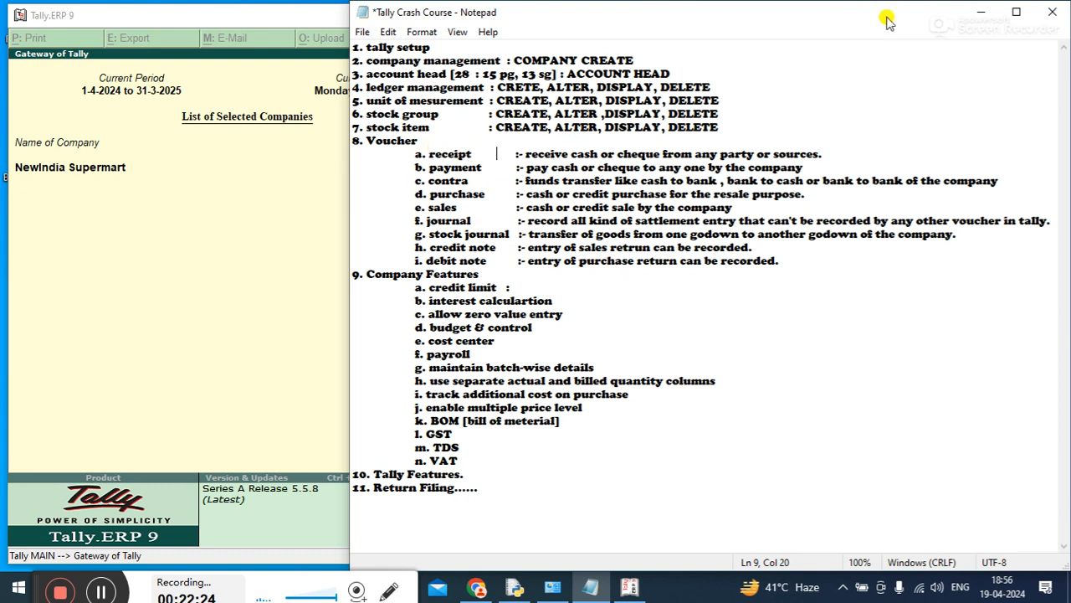
left_click(981, 13)
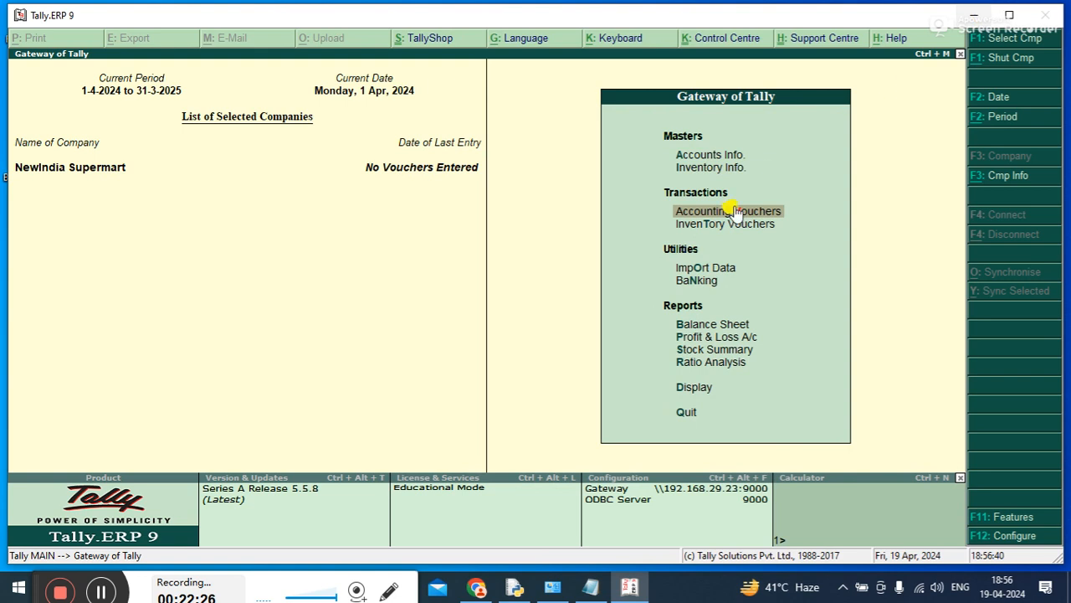
key("Down")
key("Up")
key("Return")
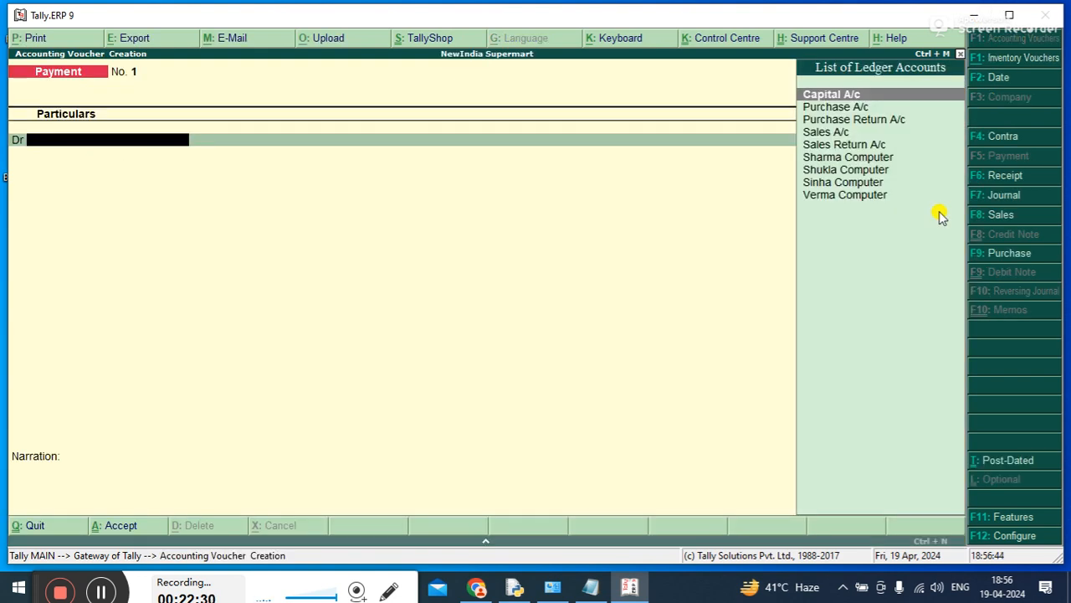
double_click(583, 15)
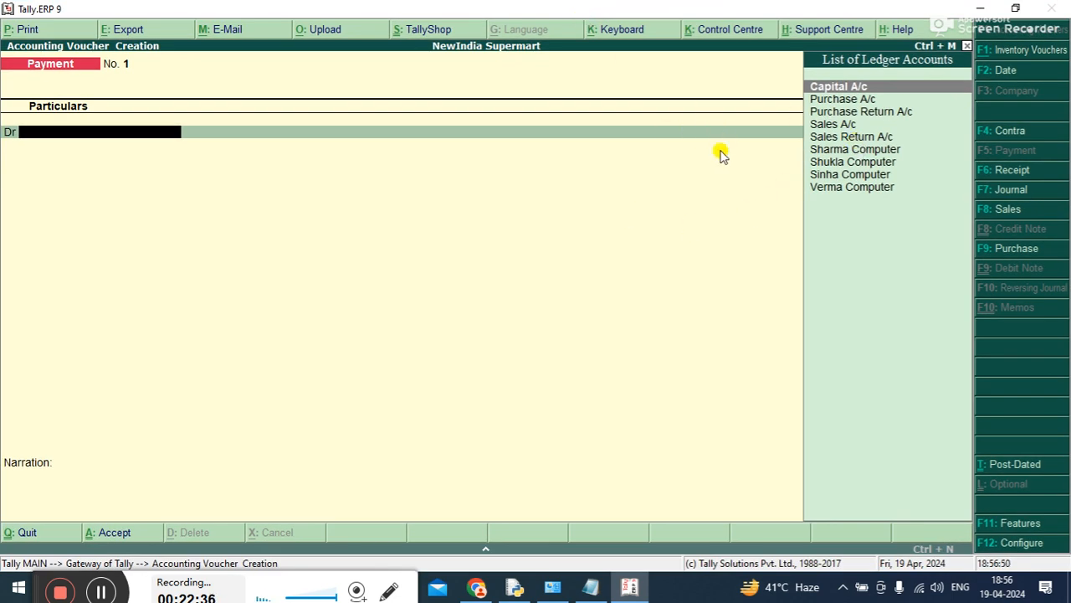
Review the payment voucher configuration as far as the option to use Cr/Dr instead of To/By, and accept it
key("F12")
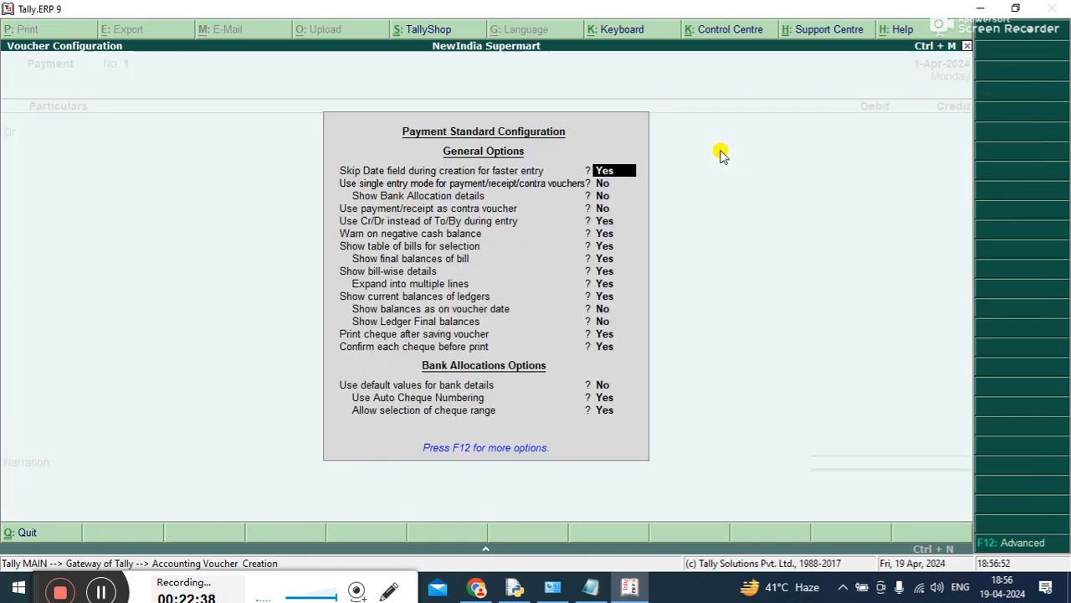
key("Return")
key("Return")
key("Return")
key("Return")
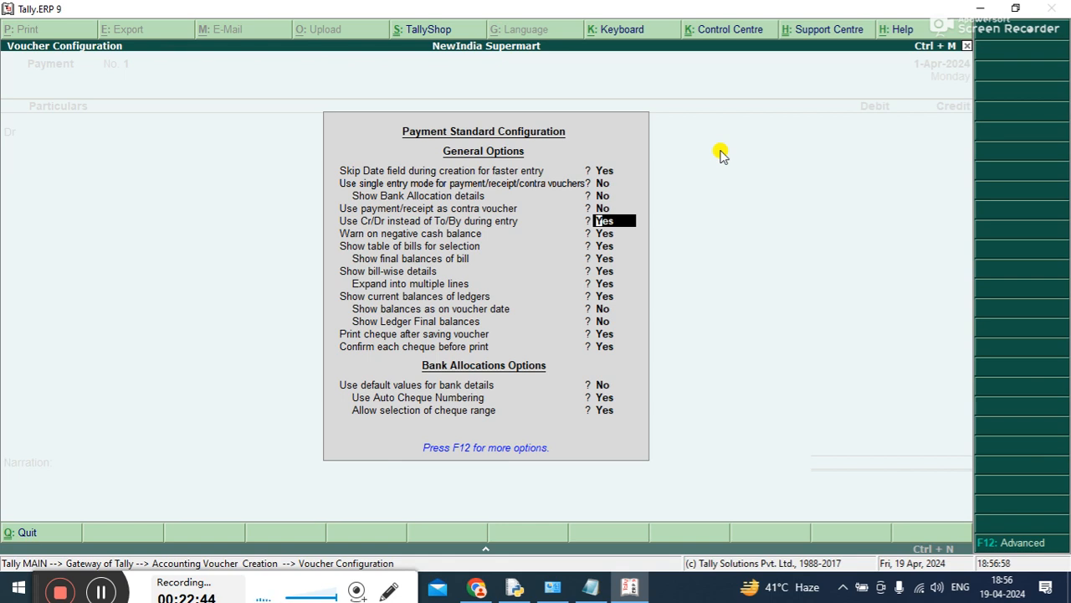
key("ctrl+a")
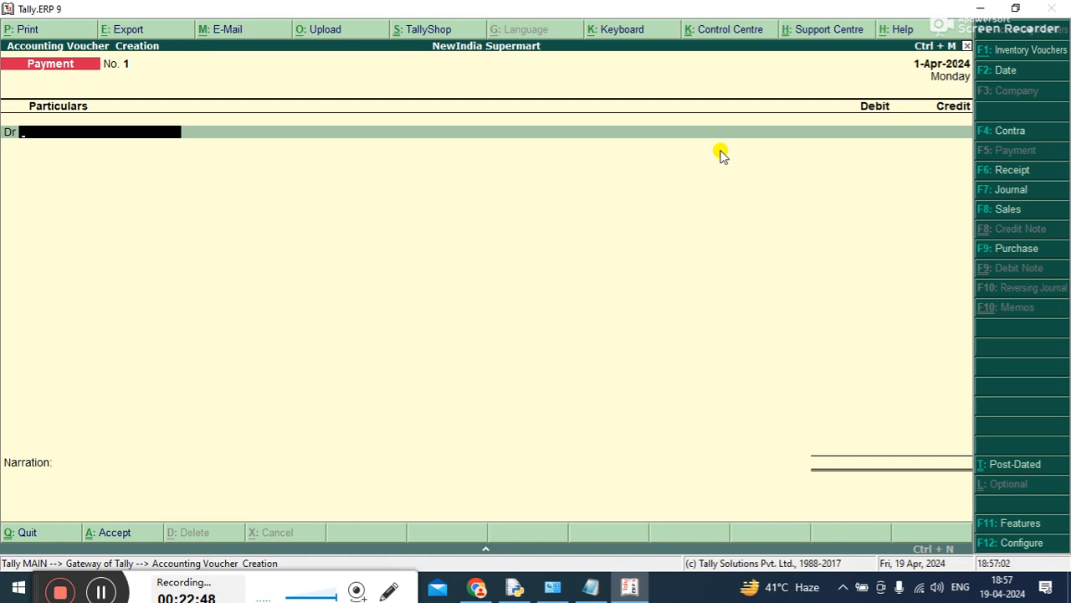
Start a receipt voucher and credit Capital A/c with 5,00,000
left_click(1013, 171)
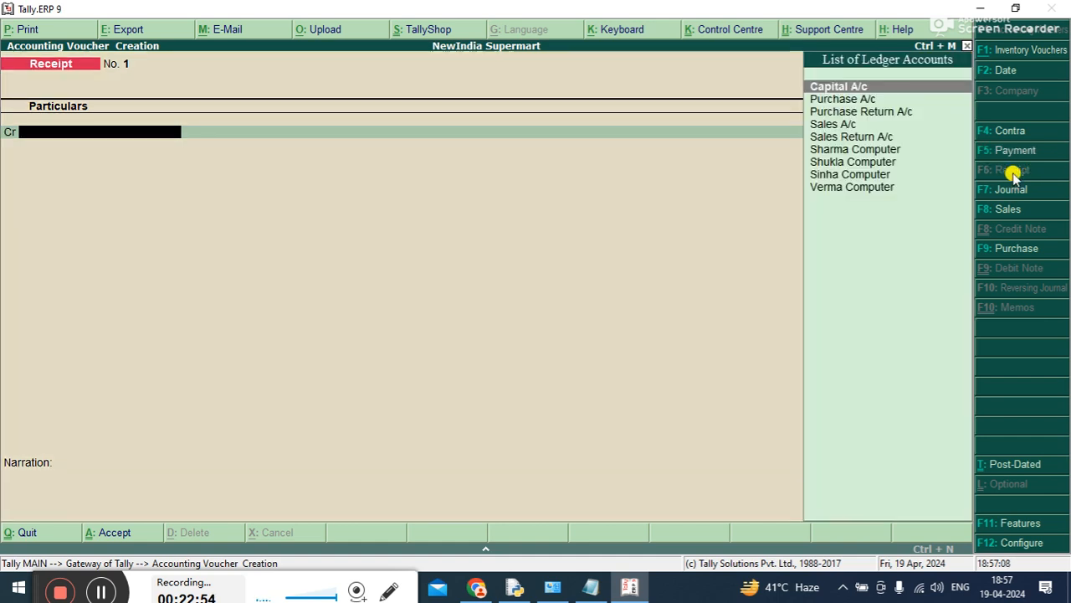
key("Down")
key("Down")
key("Up")
key("Up")
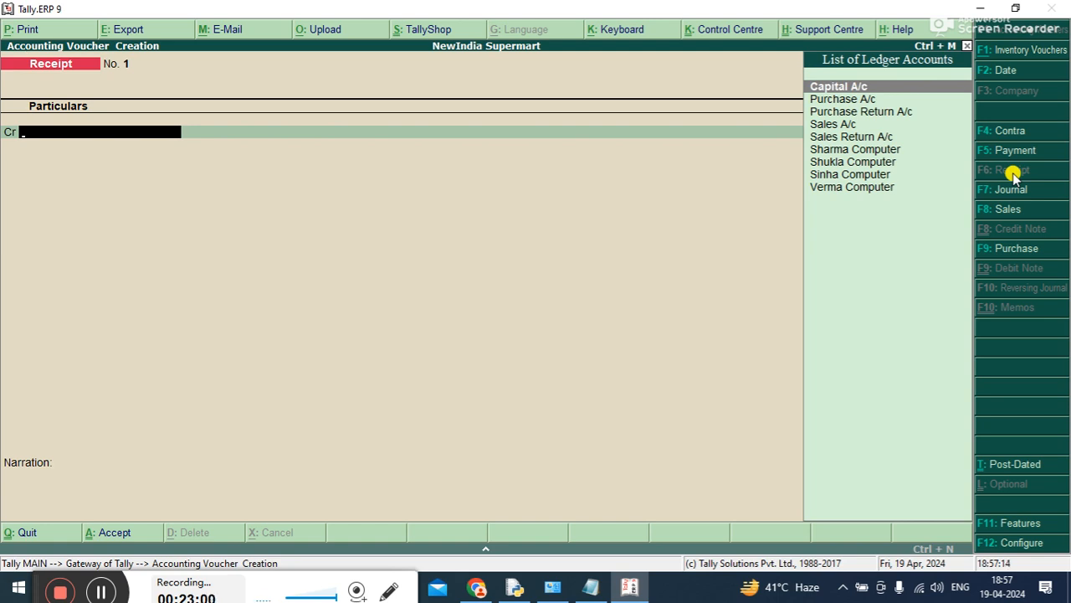
key("Return")
type("5,00,00")
type("00000")
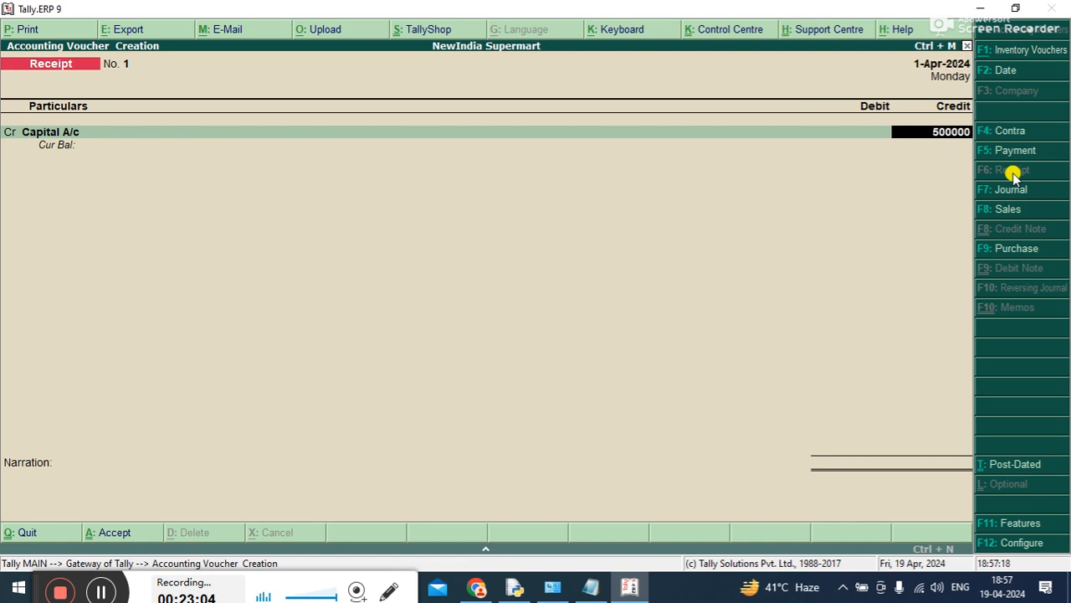
key("Return")
Debit Cash A/c with 5,00,000 in the receipt voucher
key("Down")
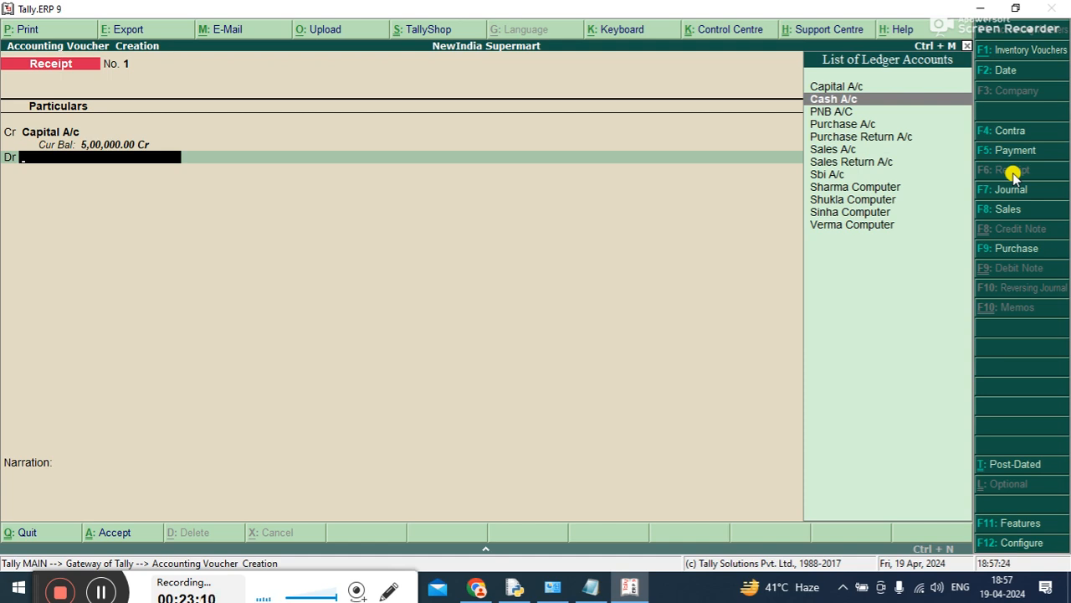
key("Return")
key("Return")
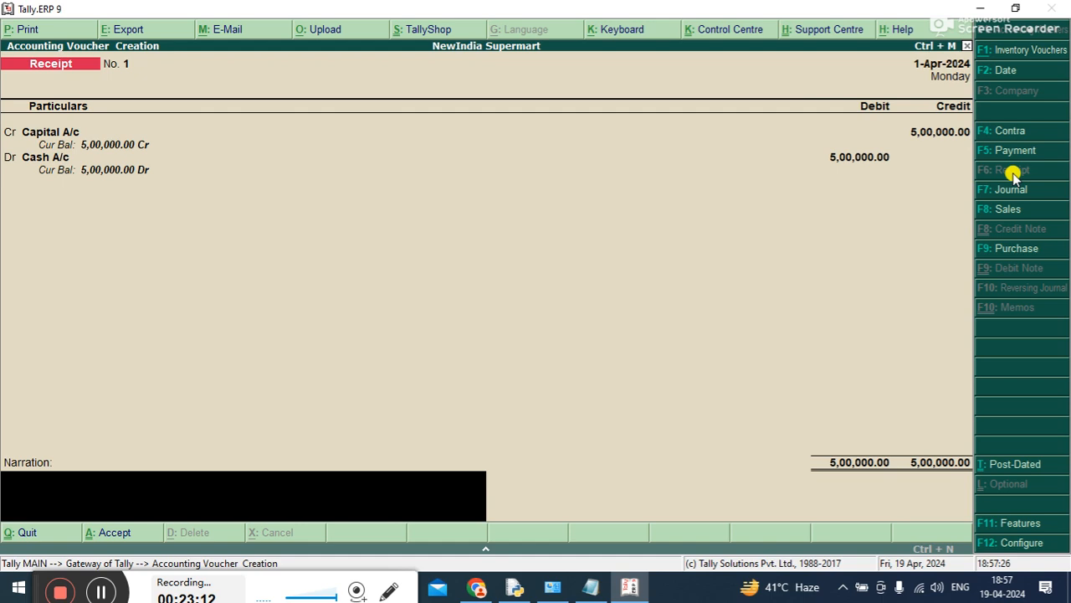
Enter the narration BEING BUSINESS STARTED.... for the receipt voucher
type("BEING BUSINE")
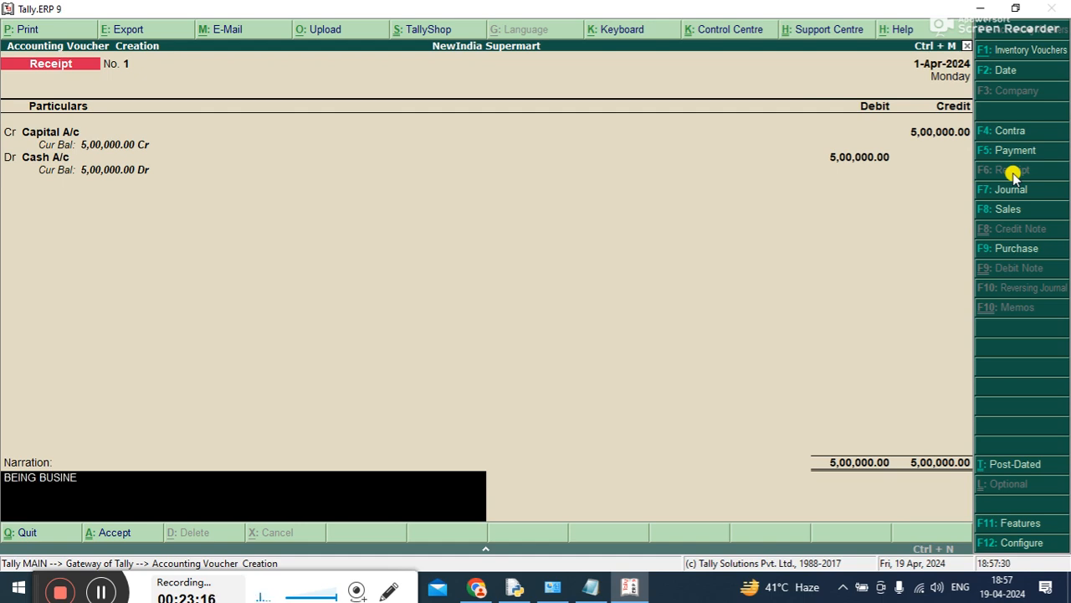
type("SSSSTARE")
key("BackSpace")
key("BackSpace")
type("RTED..")
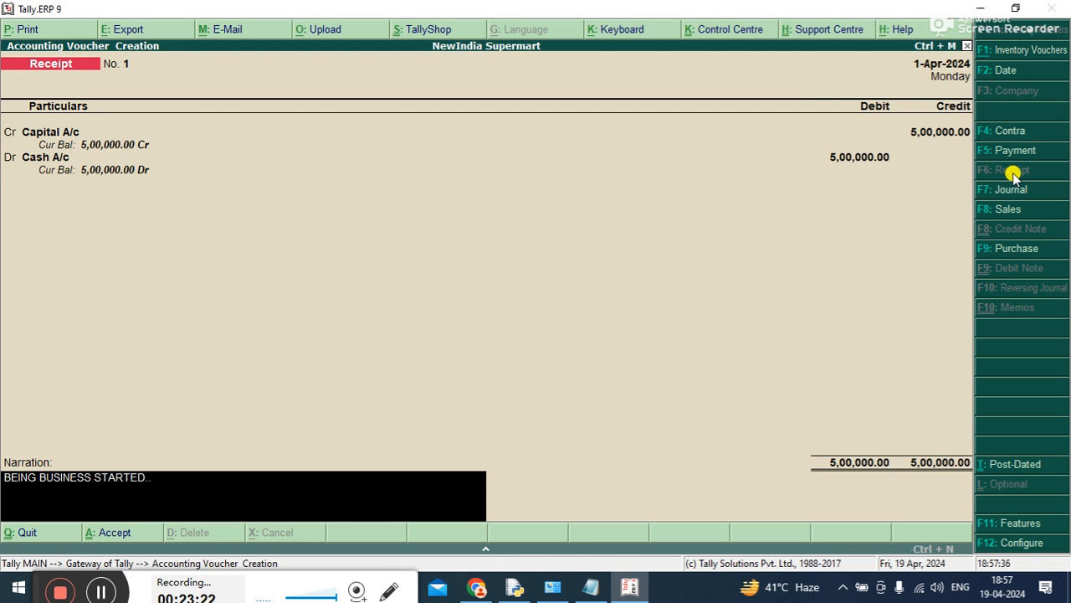
type("..")
Save the receipt voucher and return to the Gateway of Tally
key("Return")
key("Return")
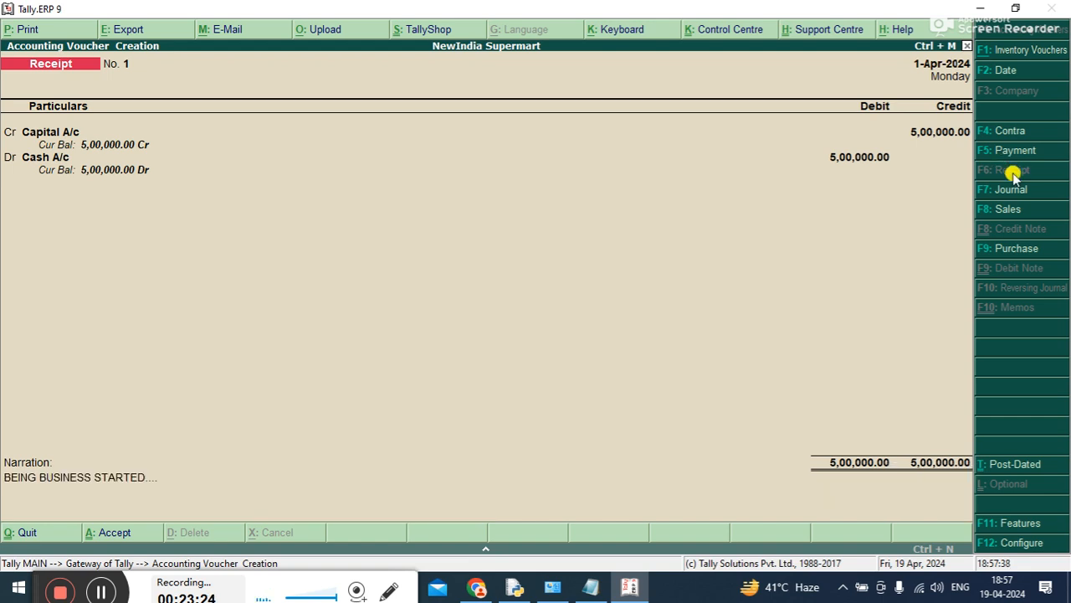
key("Escape")
key("Return")
key("Escape")
key("n")
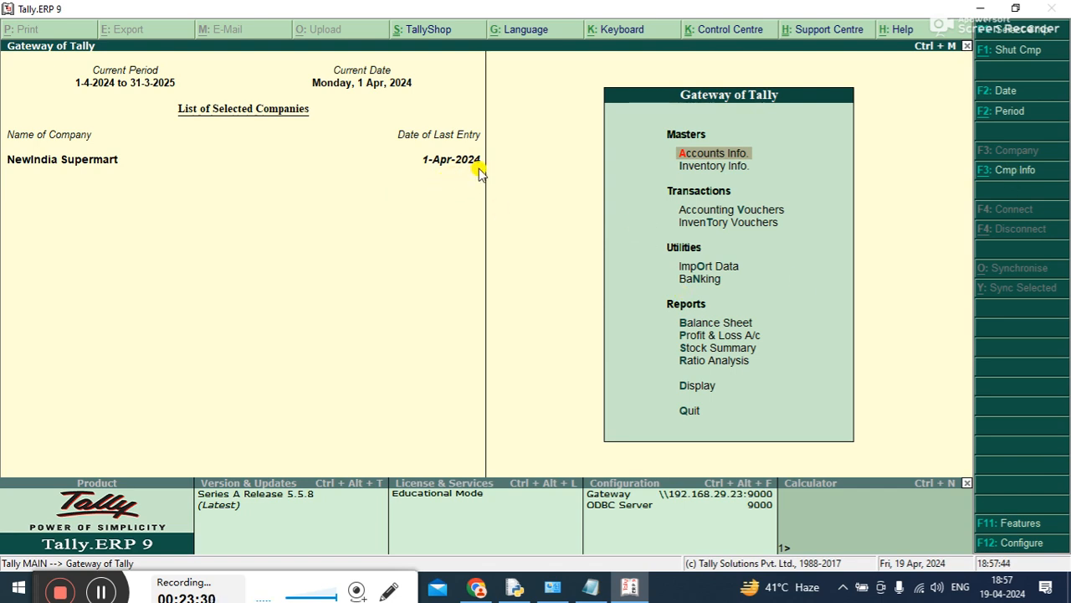
Open the Balance Sheet, drill into Current Assets to examine Cash-in-hand, and return to the Gateway of Tally
key("Down")
key("Down")
key("Down")
key("Down")
key("Down")
key("Down")
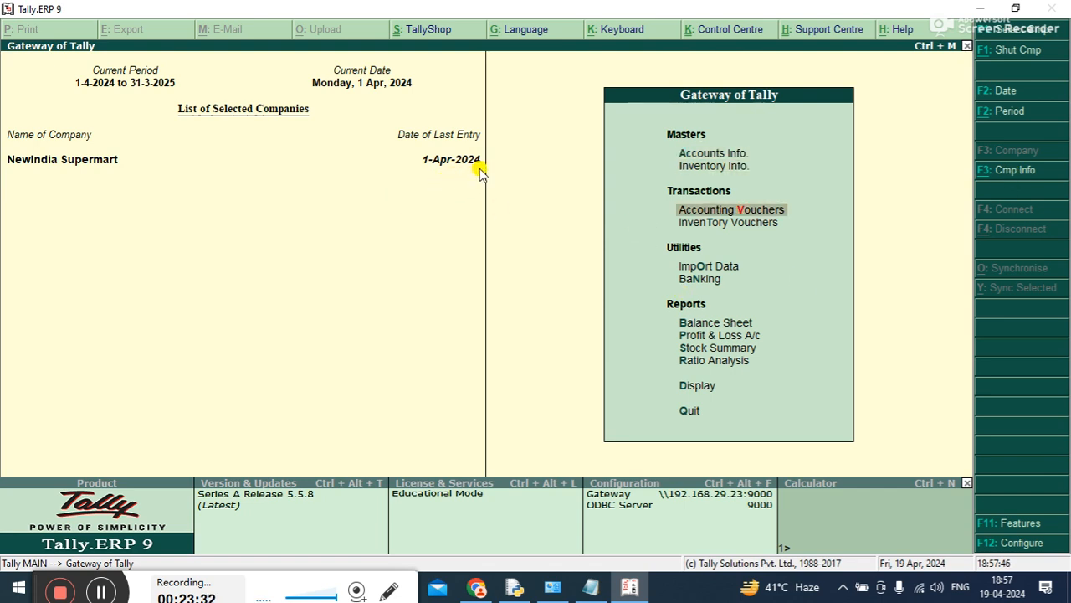
key("Return")
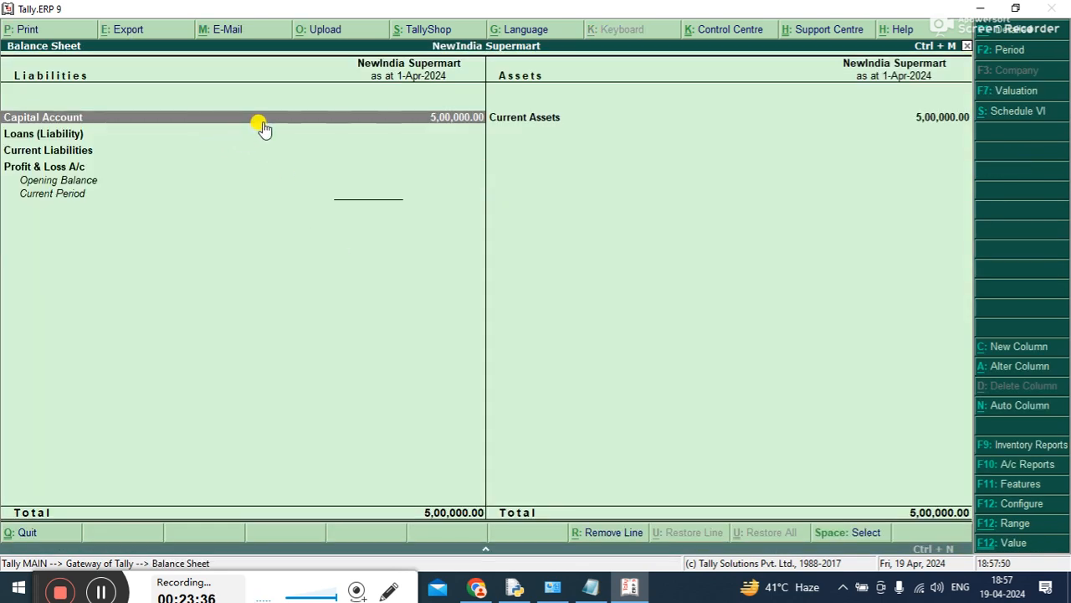
key("Right")
key("Return")
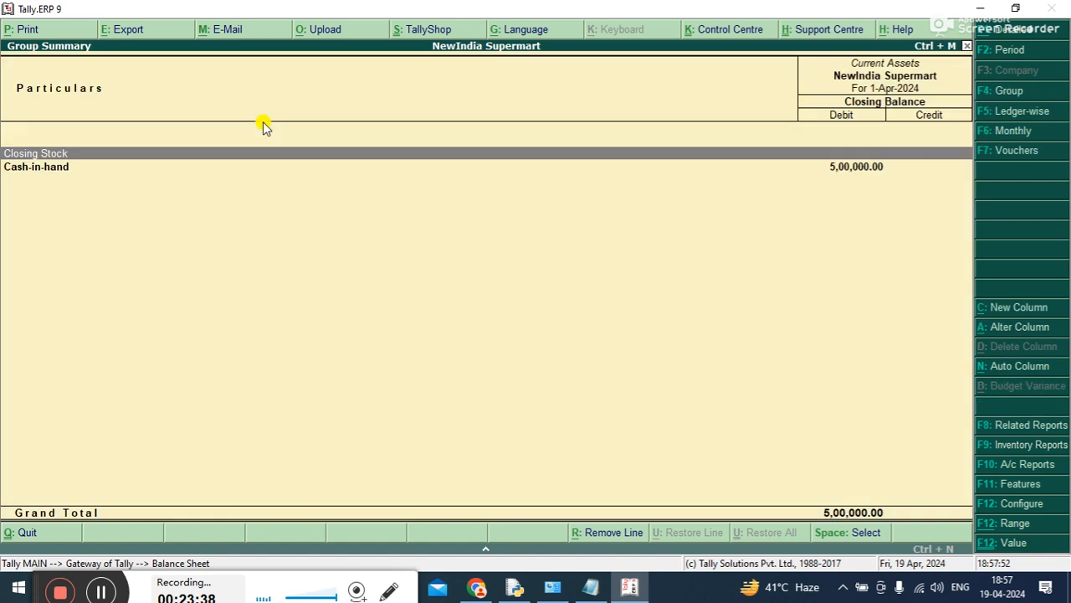
left_click(365, 173)
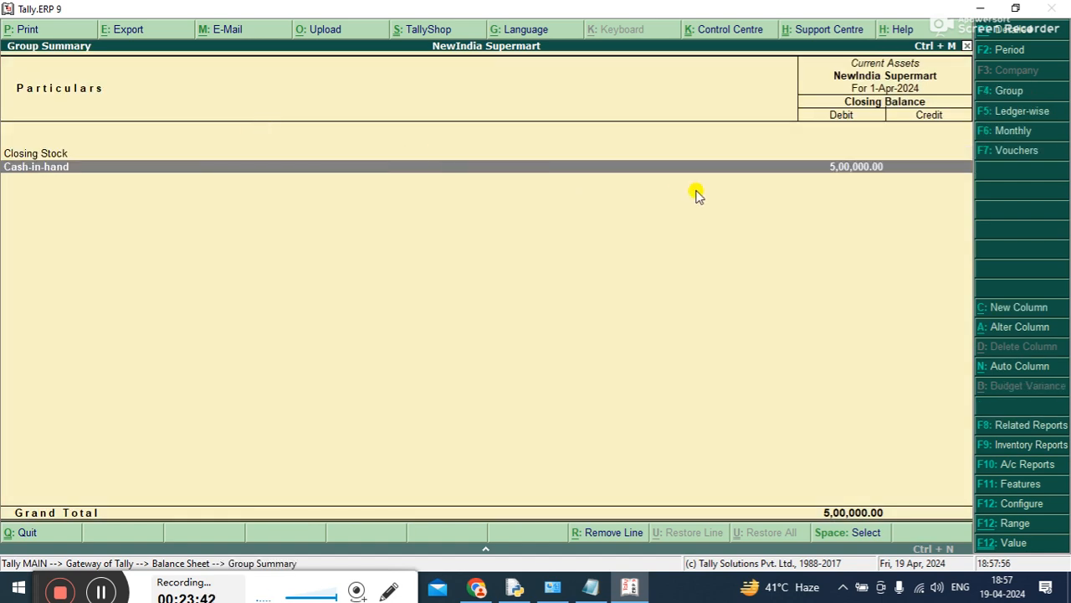
key("Escape")
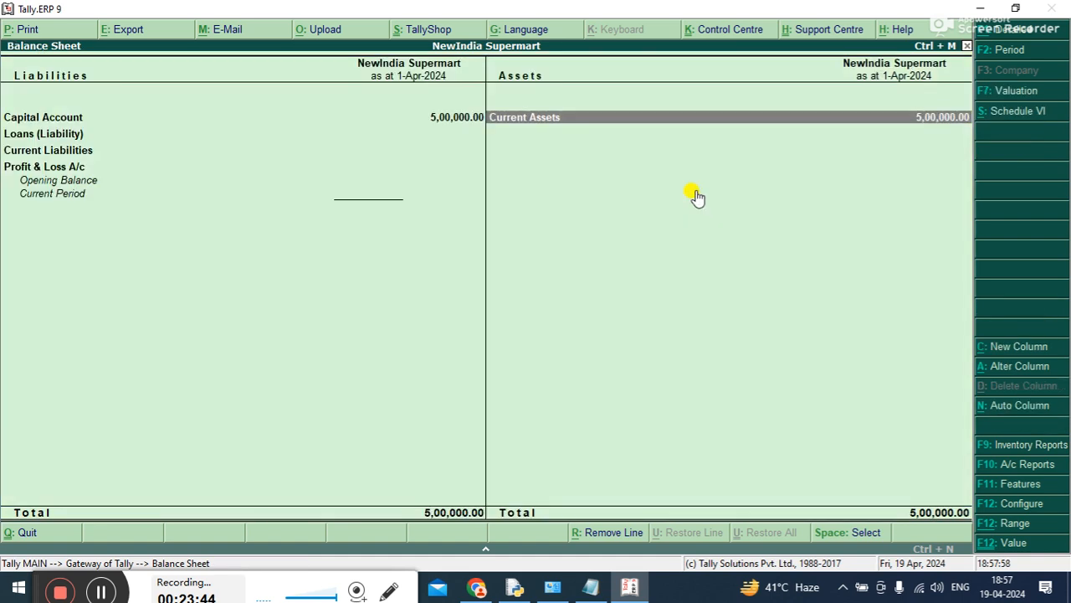
key("Escape")
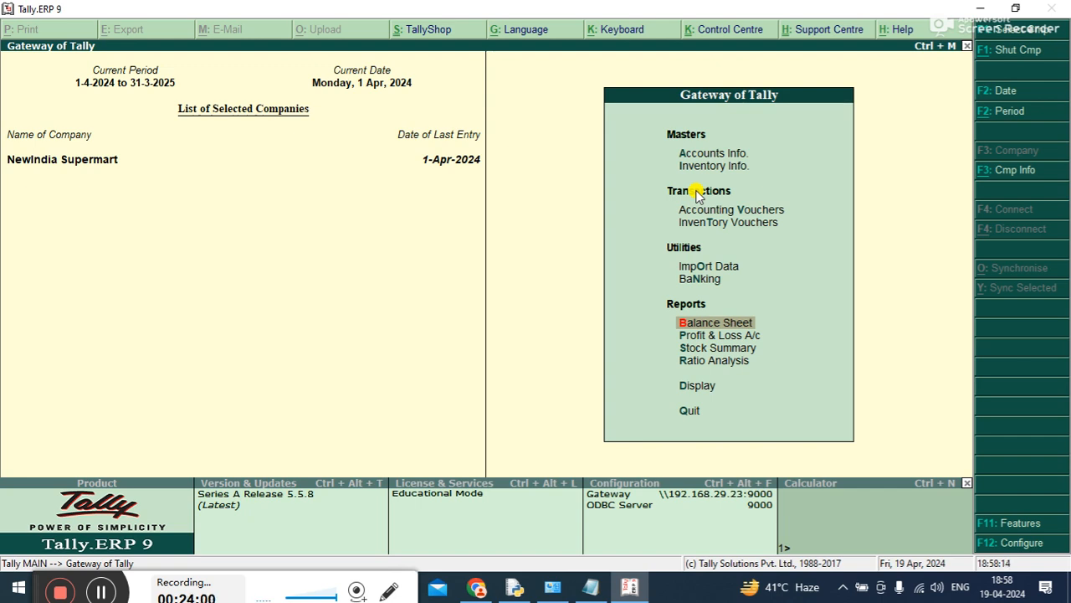
Open Accounting Vouchers and start a payment voucher
key("Up")
key("Up")
key("Up")
key("Up")
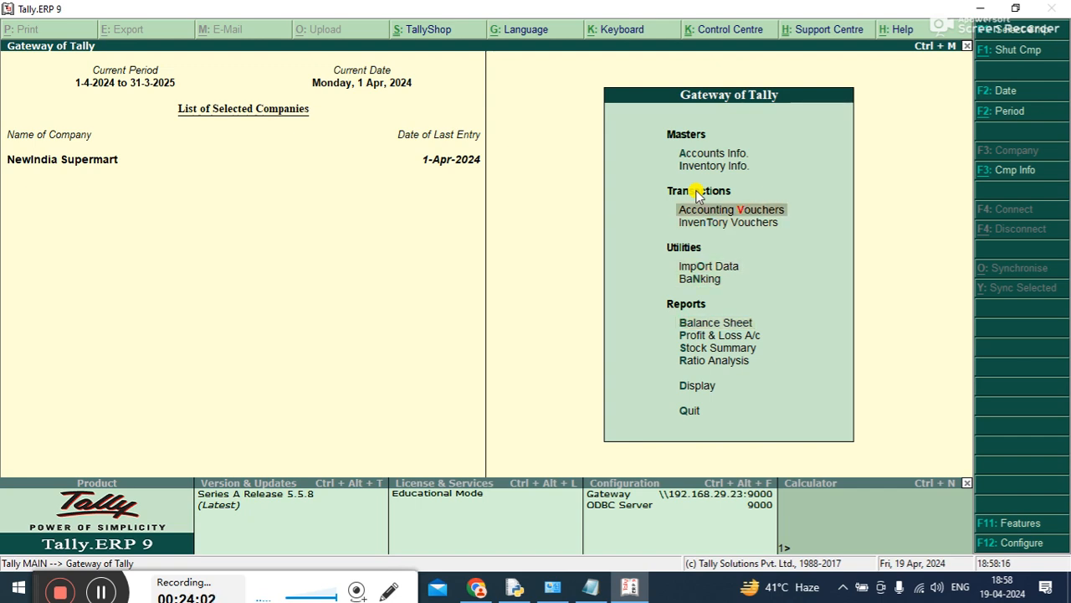
key("Return")
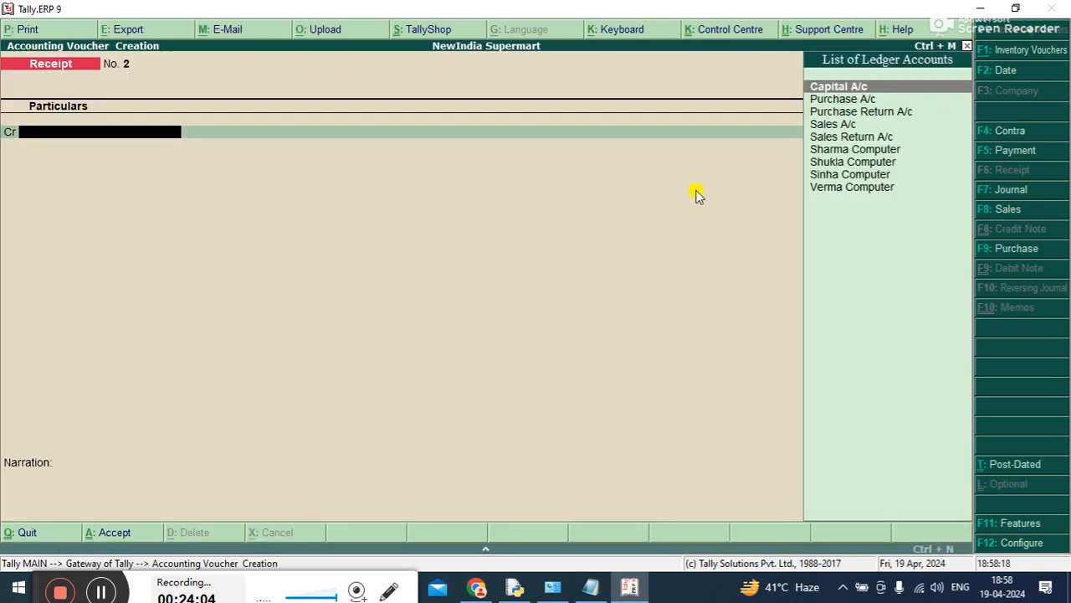
key("F5")
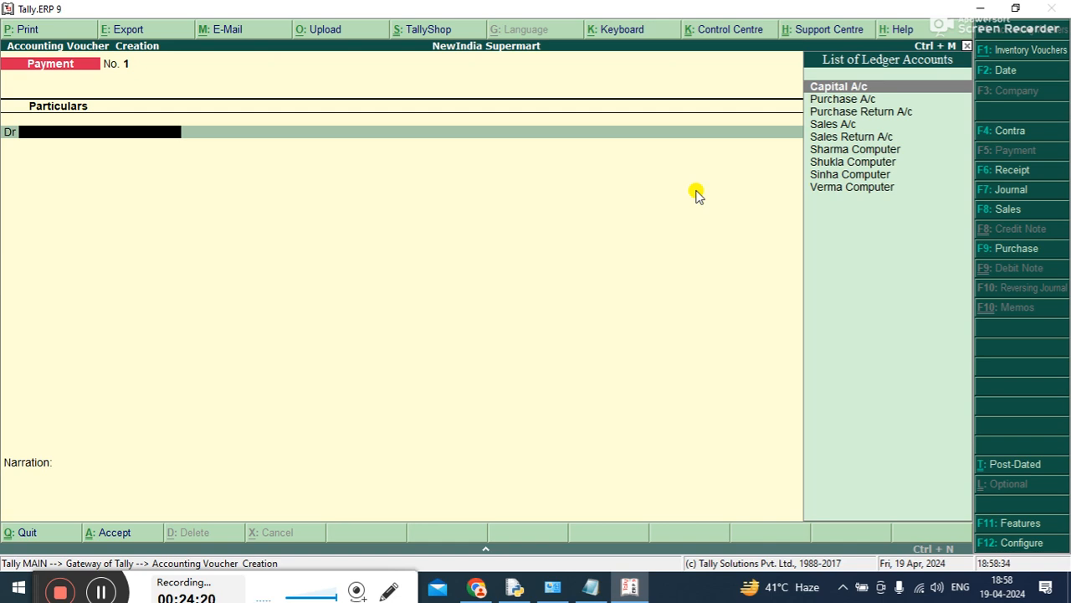
Start creating a ledger named RENT PAID A/C from within the payment voucher, leaving its alias blank
key("alt+c")
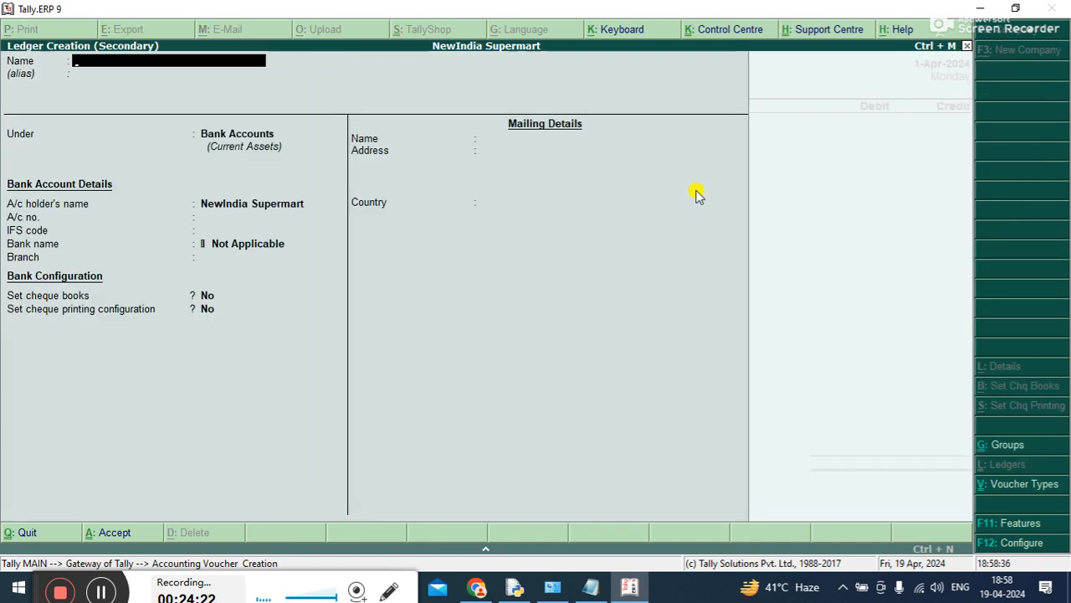
type("R")
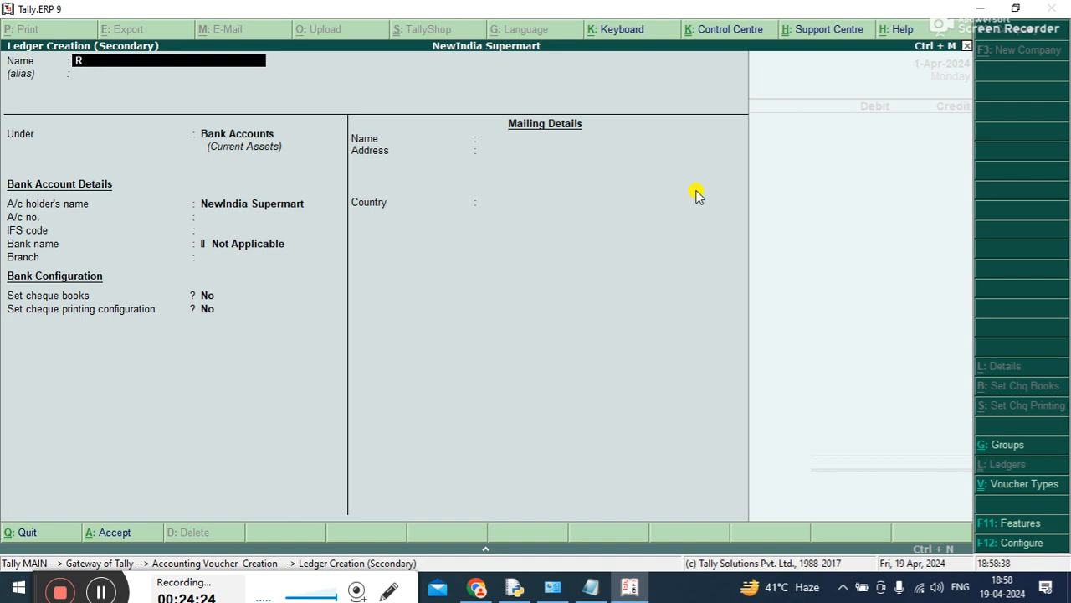
type("ENT PAID A/C")
key("Return")
key("Return")
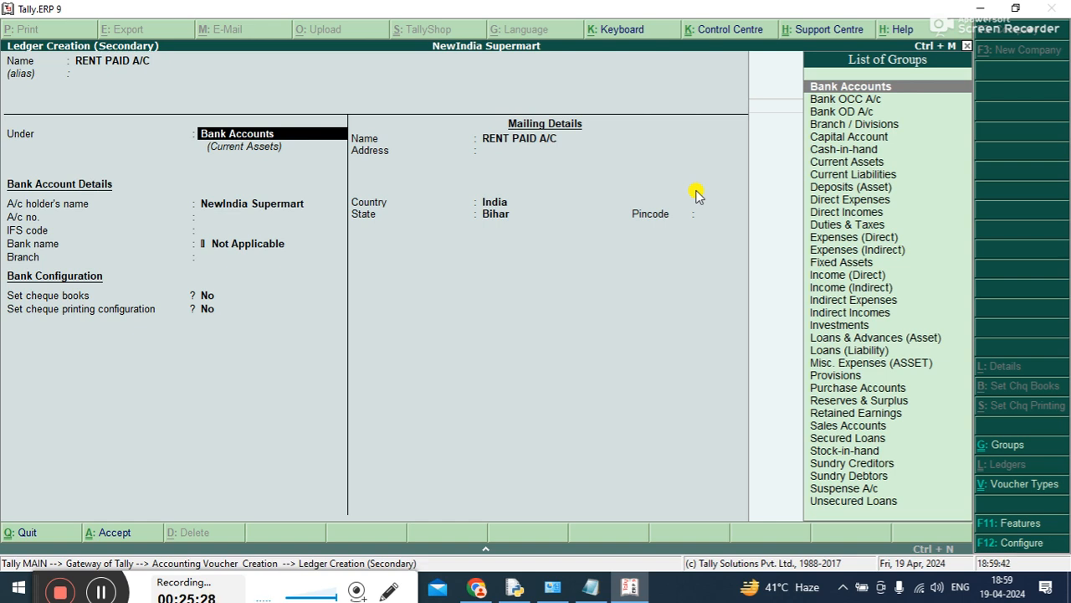
Place the RENT PAID A/C ledger under Indirect Expenses and save it
type("IN")
key("Down")
key("Down")
key("Up")
key("Down")
left_click(695, 195)
key("Return")
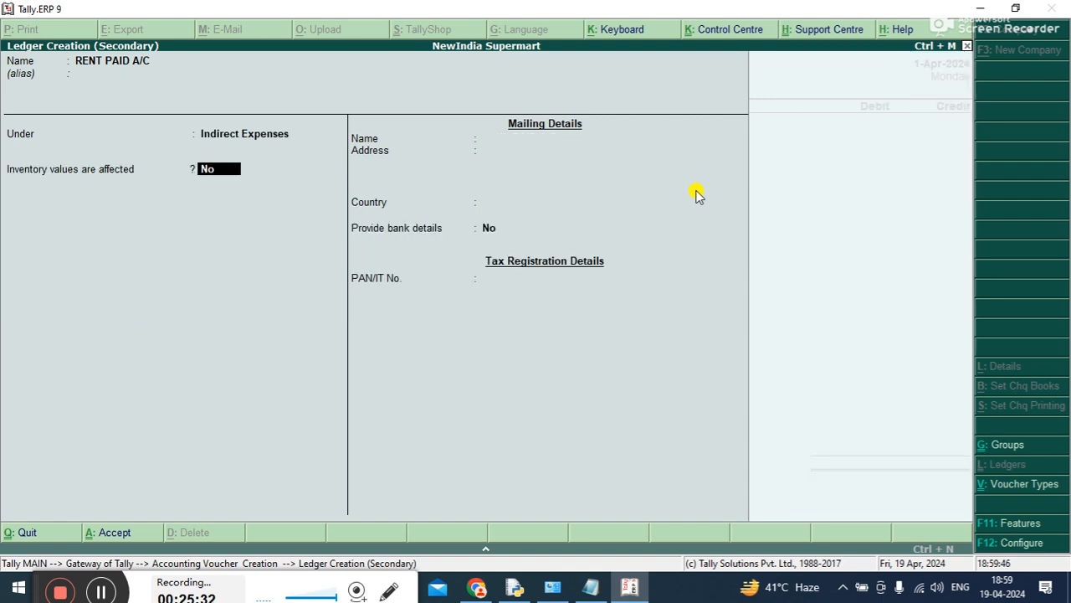
key("ctrl+a")
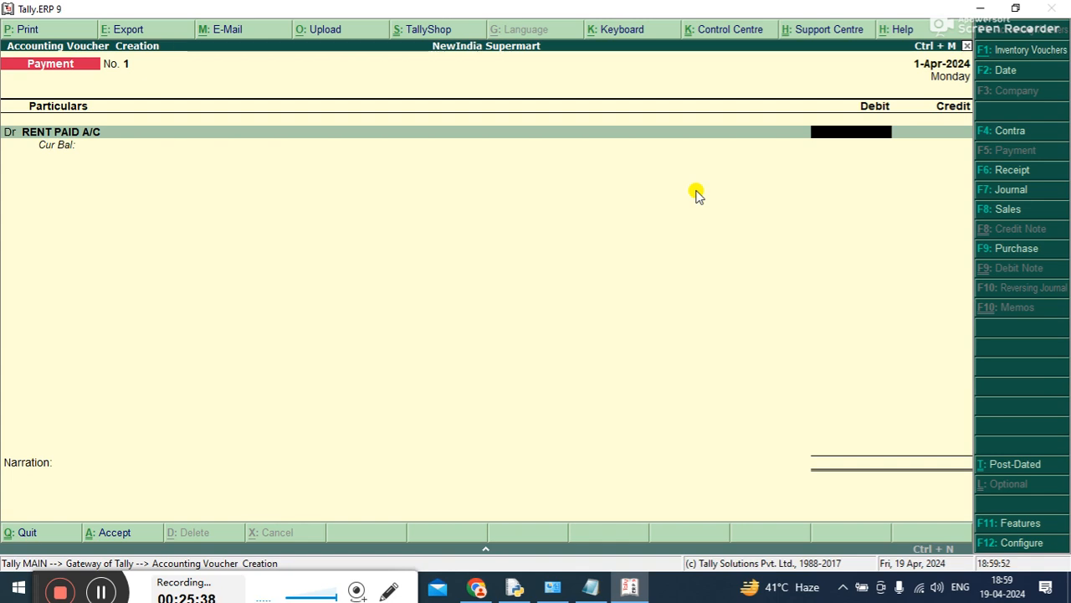
Debit RENT PAID A/C with 25,000 in the payment voucher
type("300")
key("BackSpace")
key("BackSpace")
key("BackSpace")
type("25,")
type("000.0")
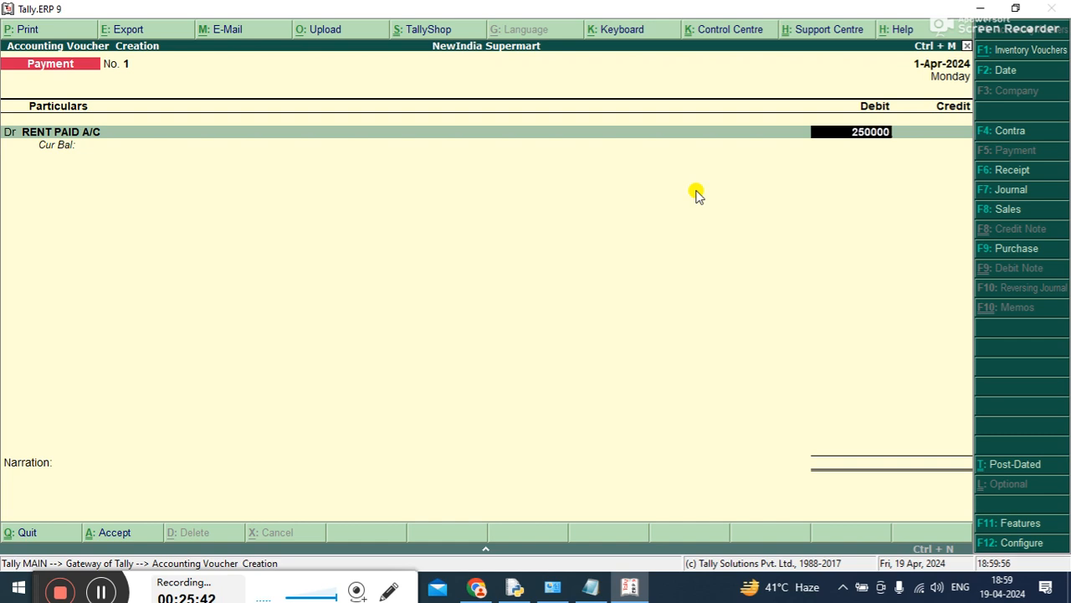
key("BackSpace")
key("Return")
key("Return")
Credit Cash A/c with 25,000 in the payment voucher
key("Down")
key("Down")
key("Up")
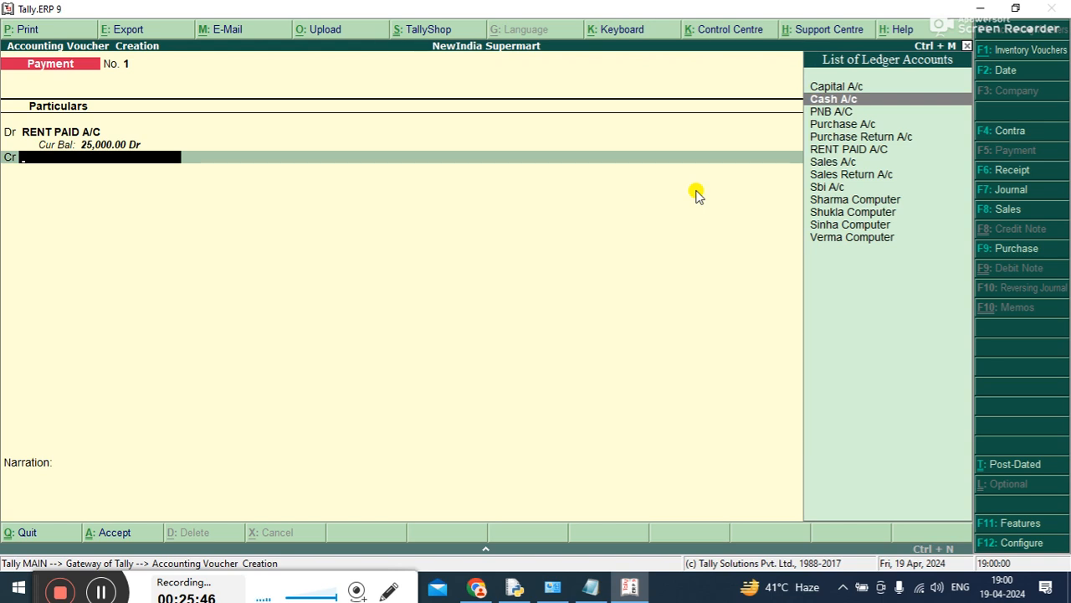
key("Return")
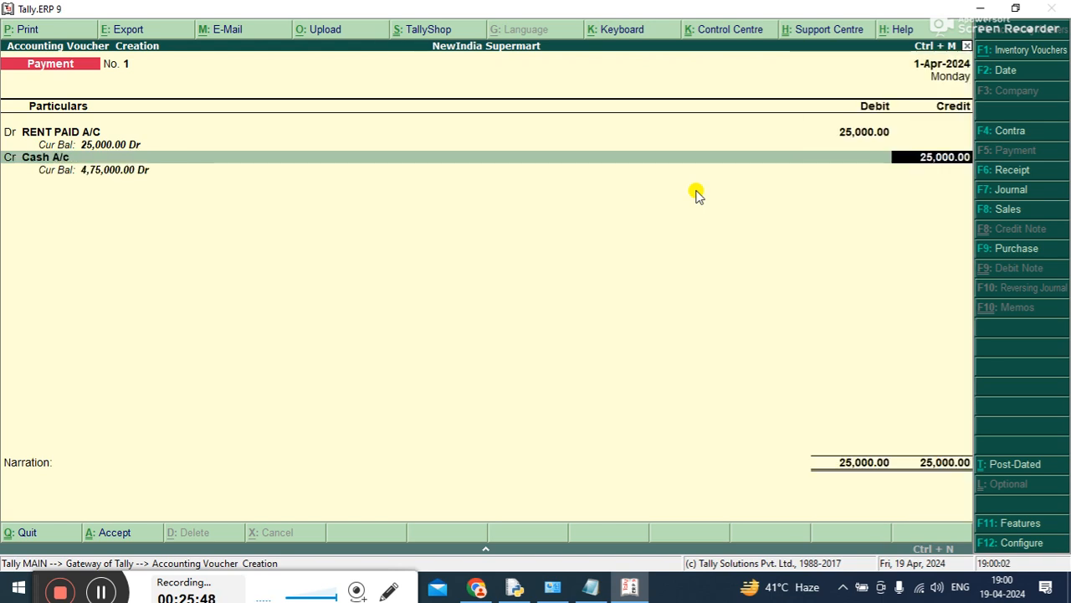
key("Return")
Add the narration "RENT PAY OF APR IN ADVANCE." to the payment voucher and save it
type("REN")
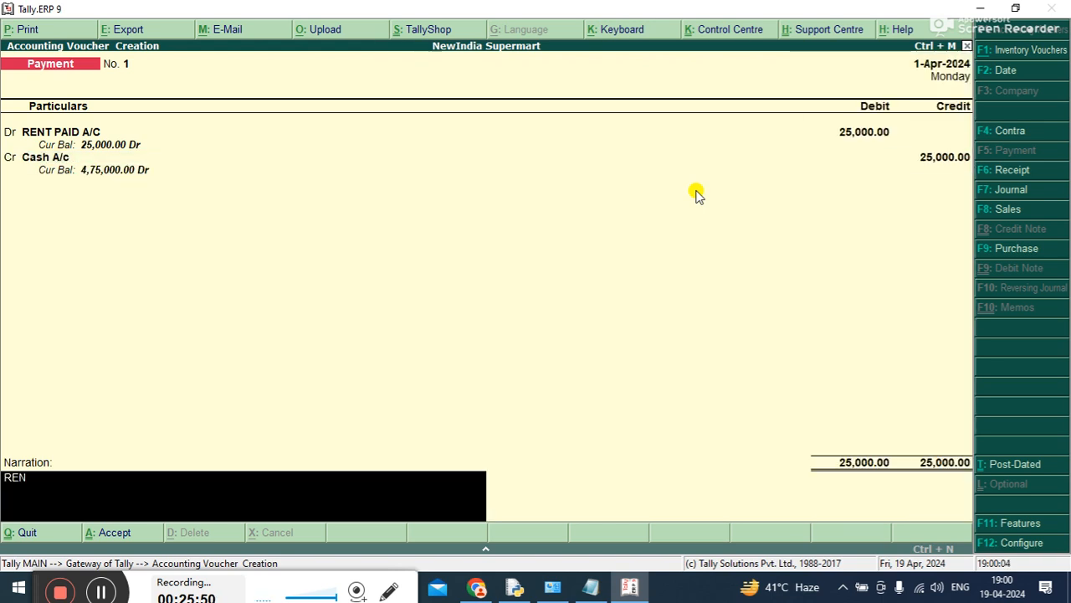
type("T PAY OF A")
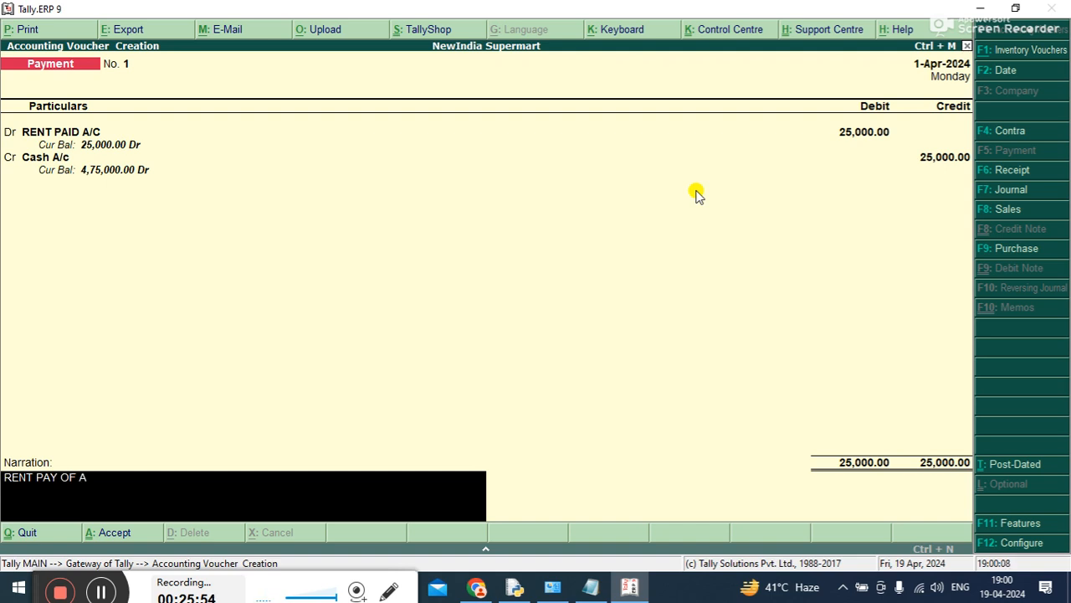
type("PR IN ADVANCE.")
key("Return")
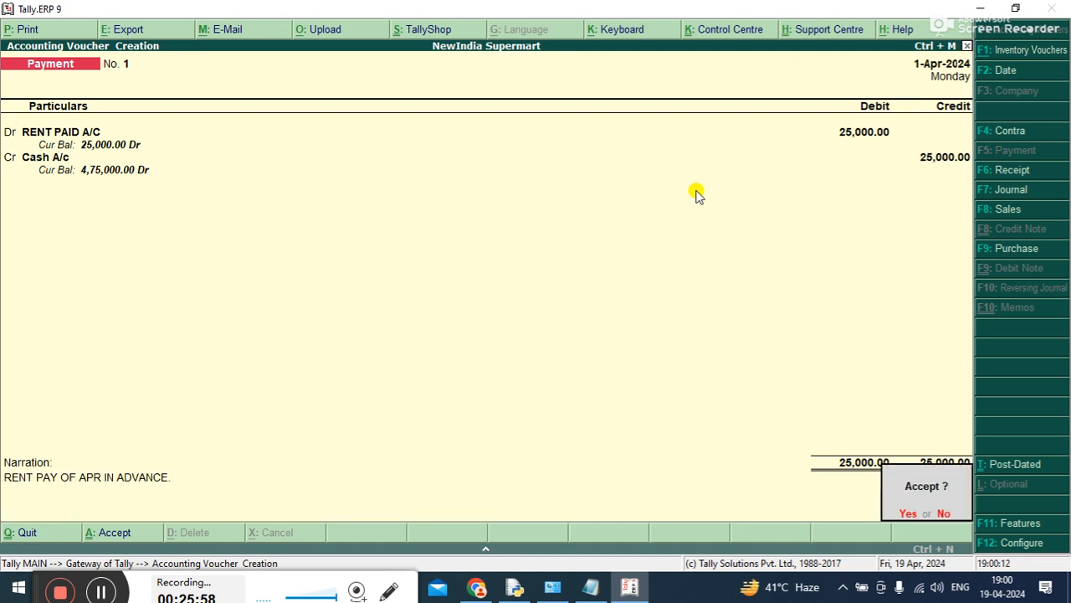
key("y")
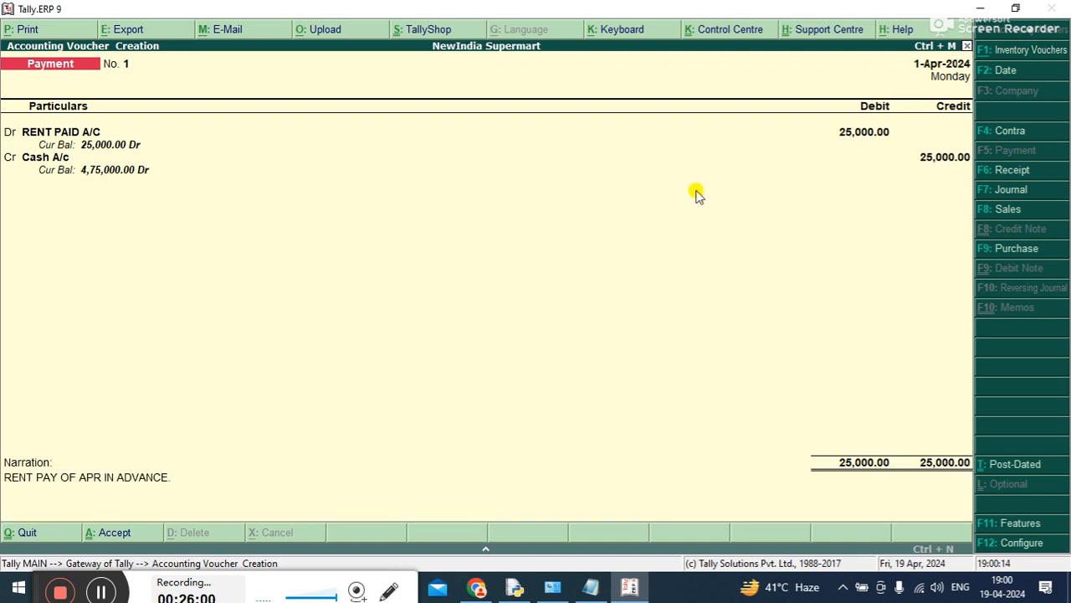
Open the balance sheet and examine the Current Assets, Profit & Loss A/c and Capital Account entries
key("Escape")
key("Down")
key("Down")
key("Down")
key("Down")
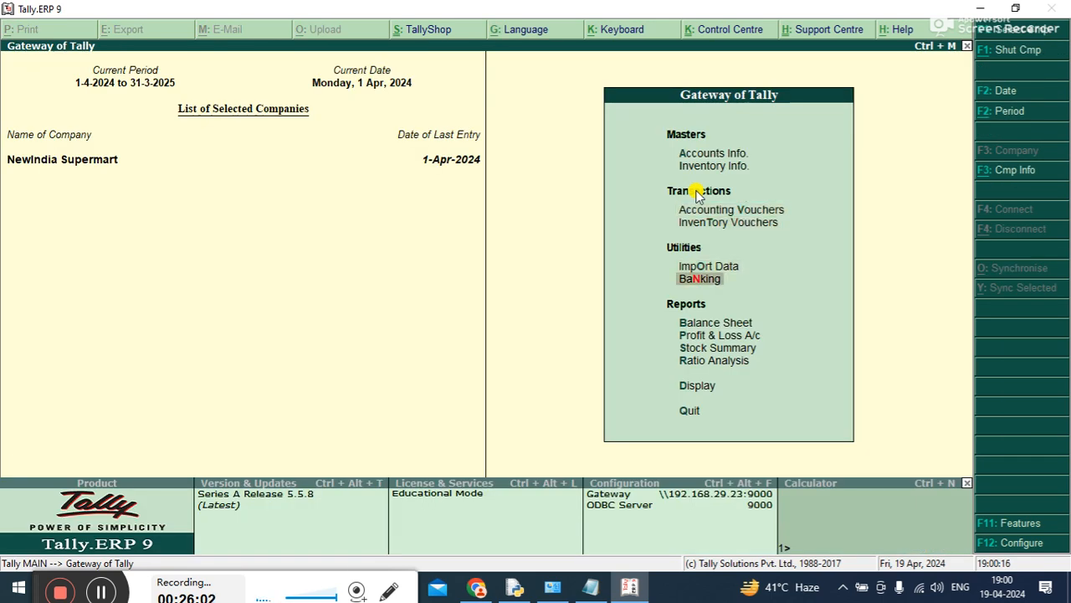
key("Return")
key("Right")
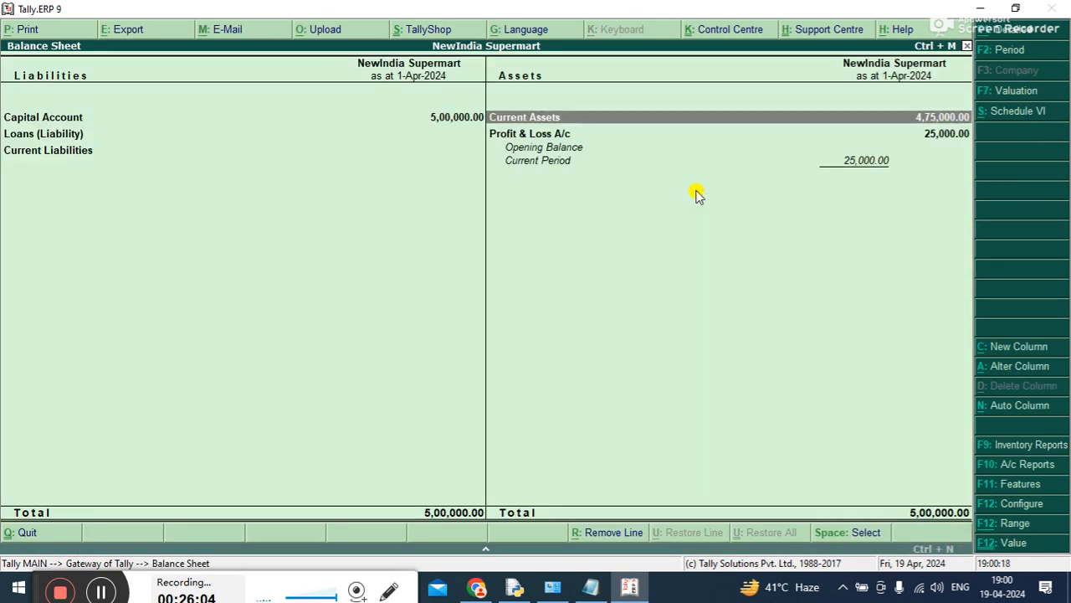
key("Down")
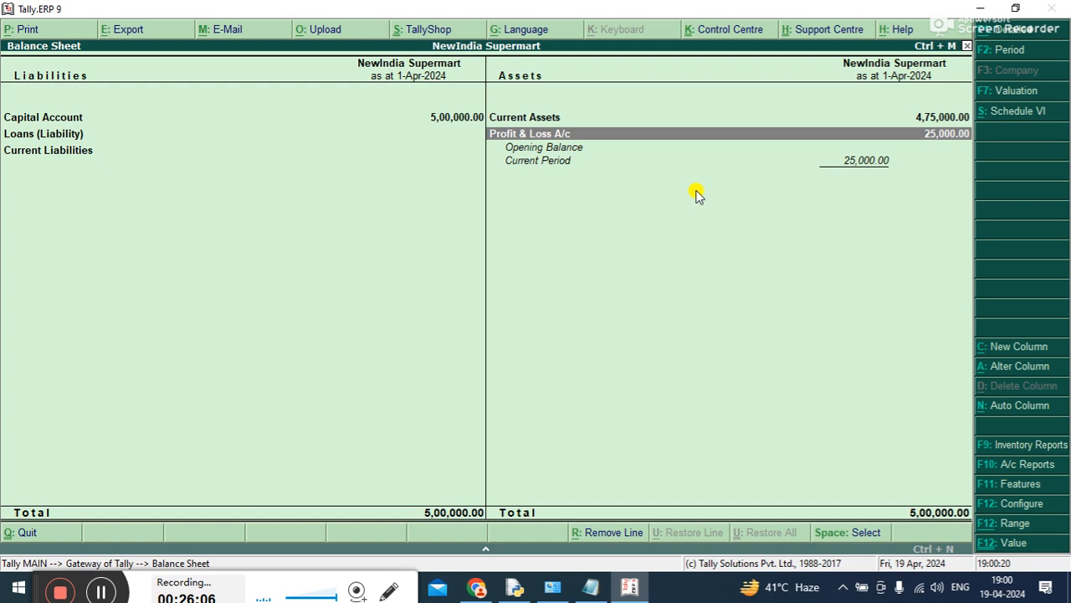
key("Up")
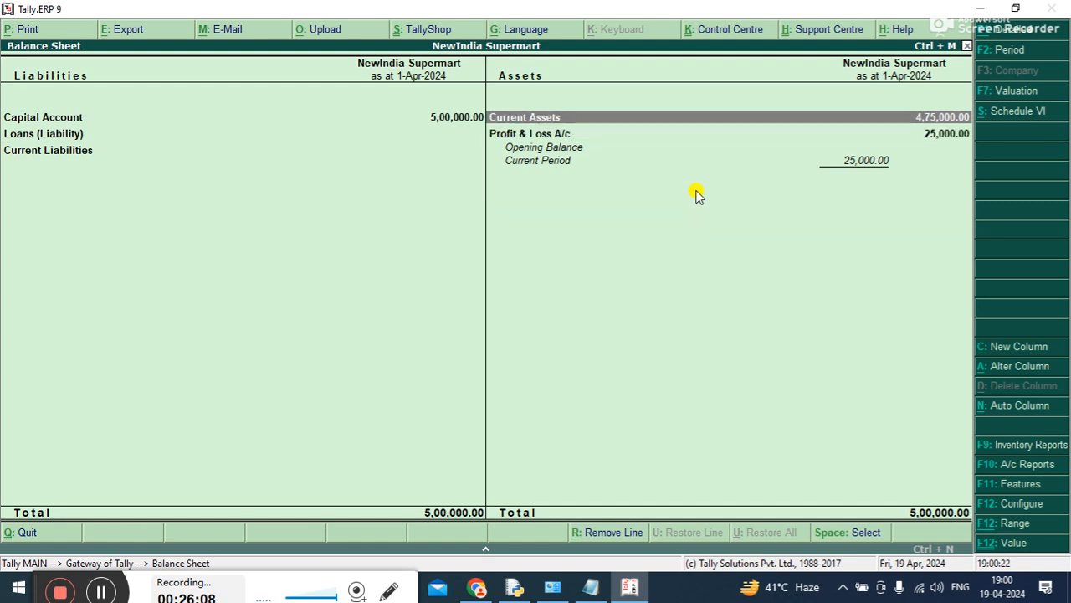
key("Left")
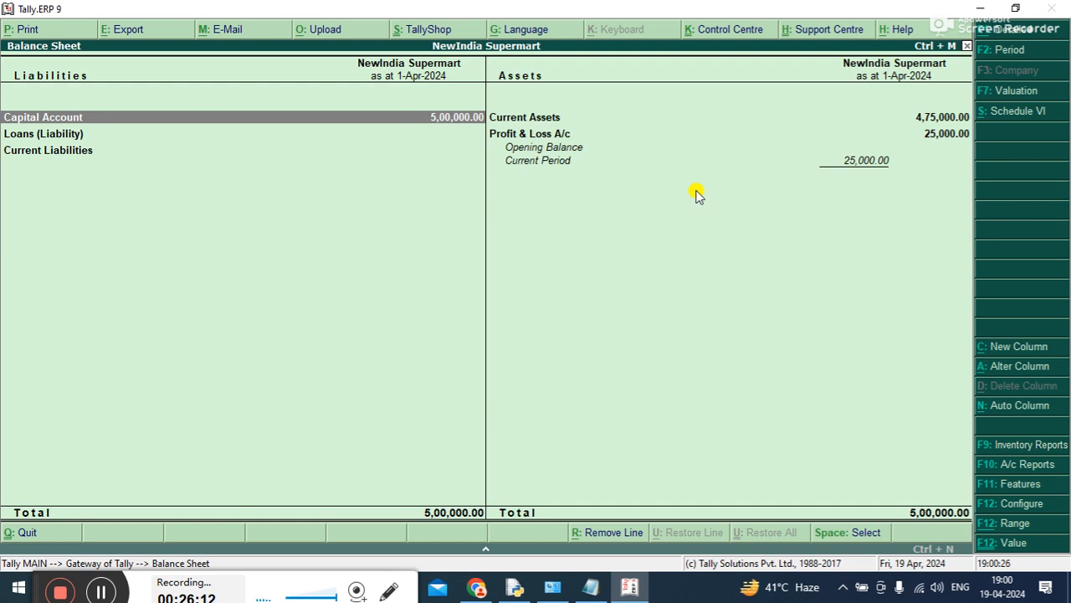
key("Escape")
Switch to Notepad to review the voucher types in the Tally Crash Course notes, and return to Tally.ERP 9
key("Up")
key("Up")
key("Up")
key("Up")
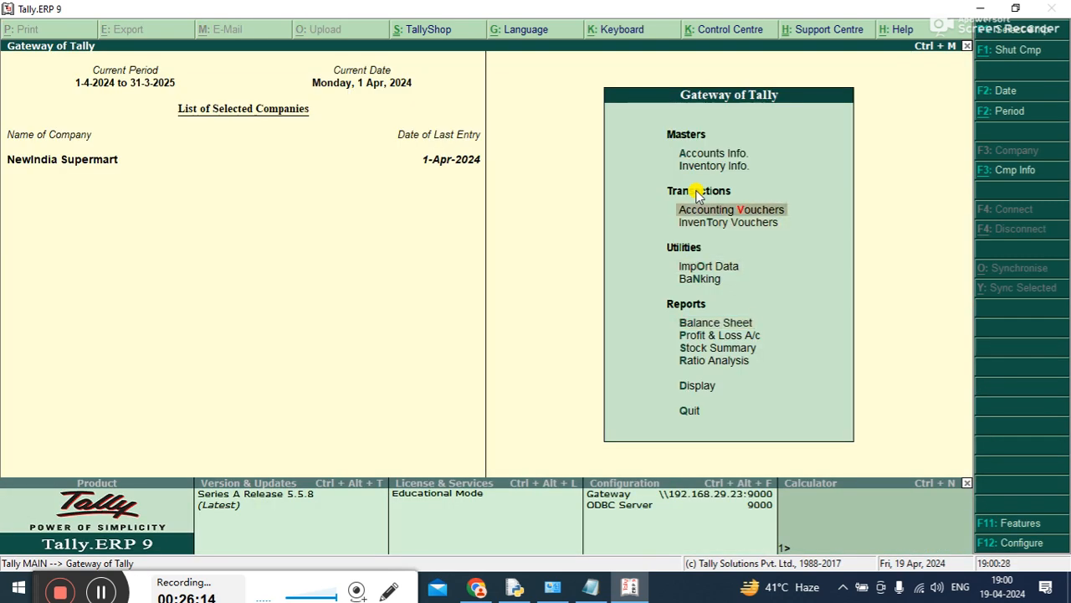
left_click(594, 590)
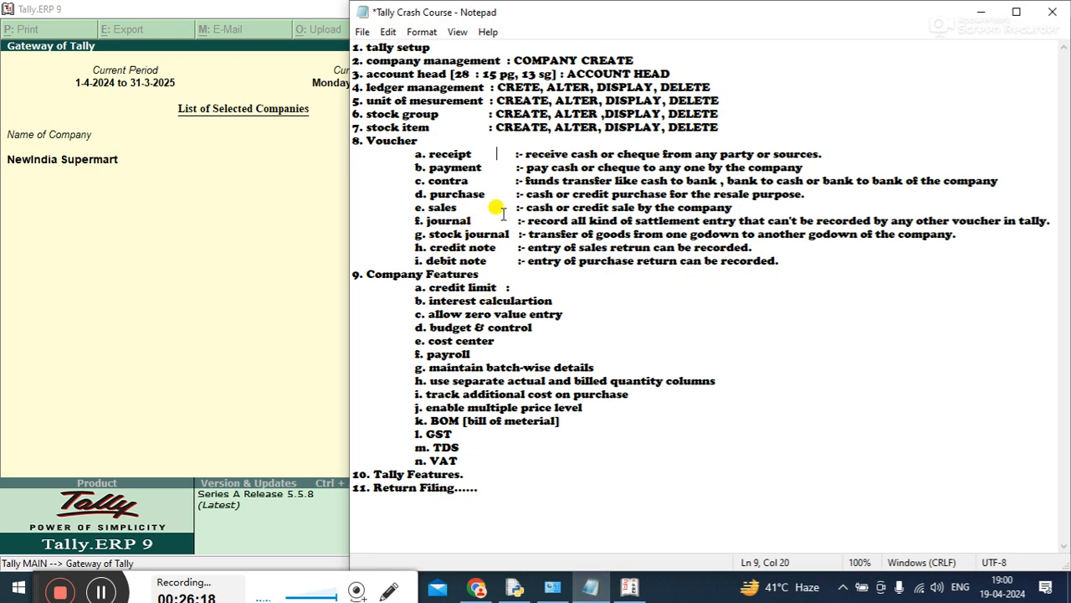
left_click(277, 242)
Start accounting voucher entry and change the voucher type to Contra
left_click(745, 206)
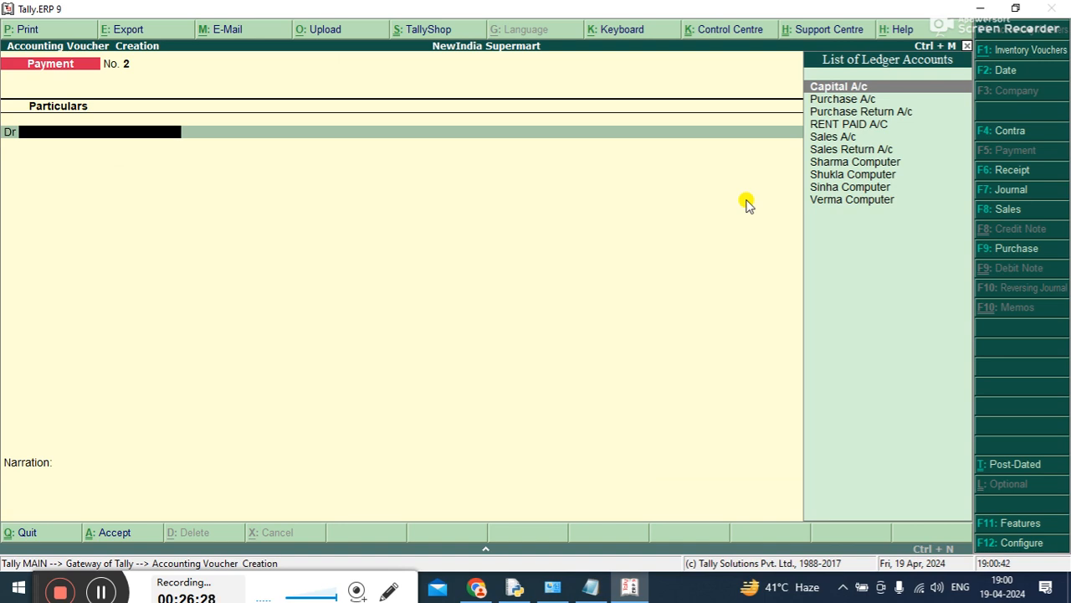
key("Down")
key("Down")
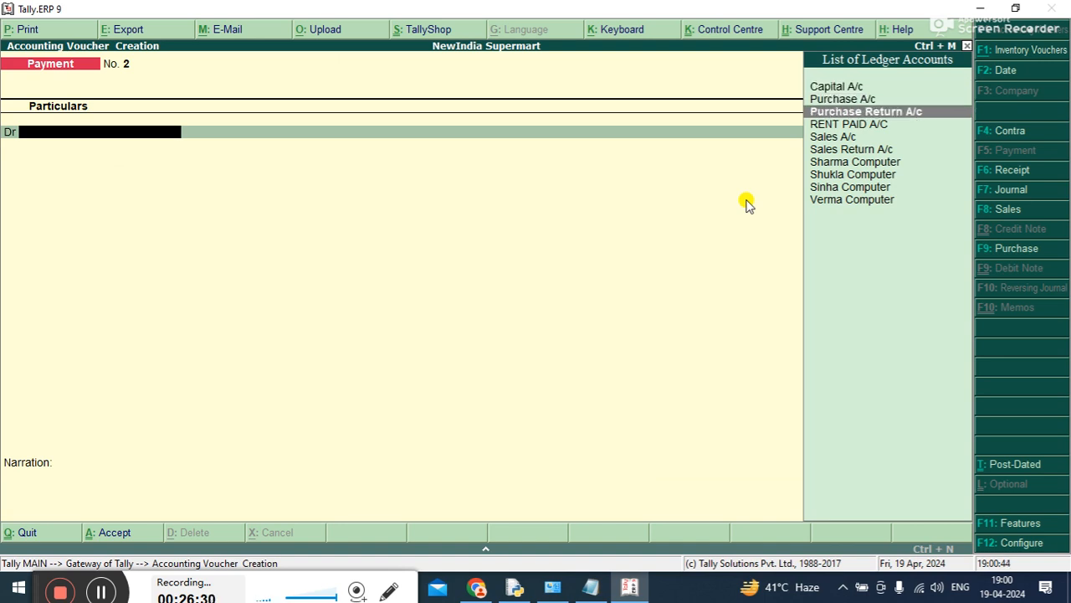
key("F4")
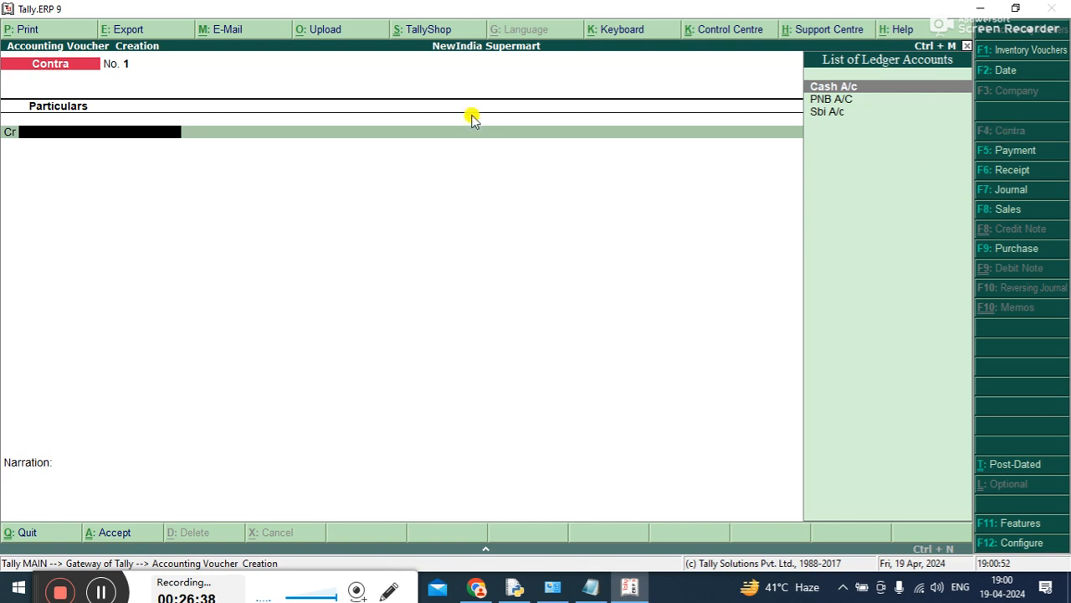
Credit Cash A/c with 4,00,000 in the contra voucher
key("Down")
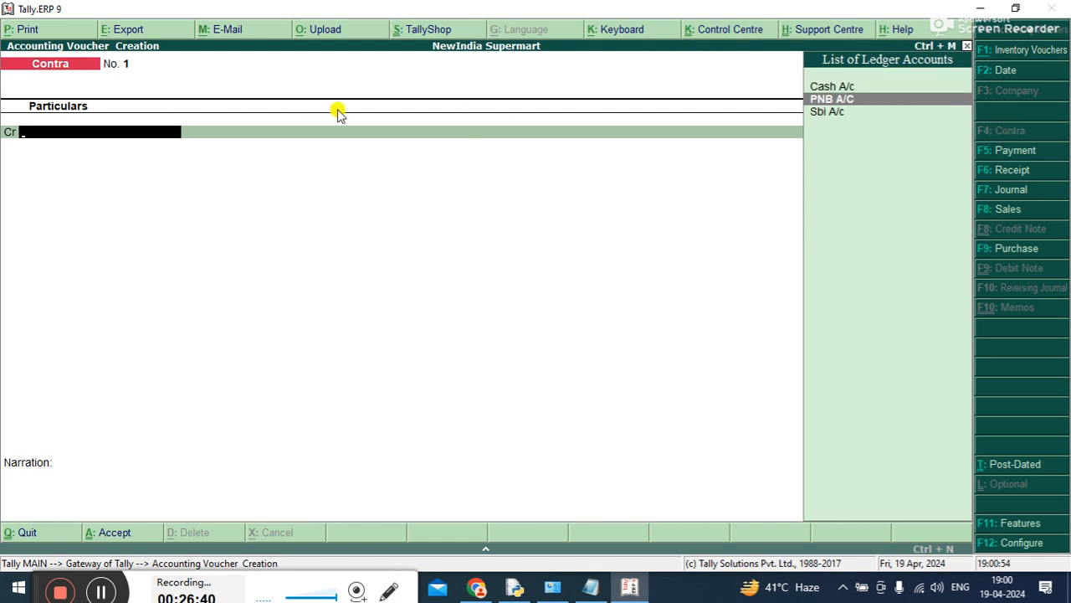
key("Down")
key("Up")
key("Up")
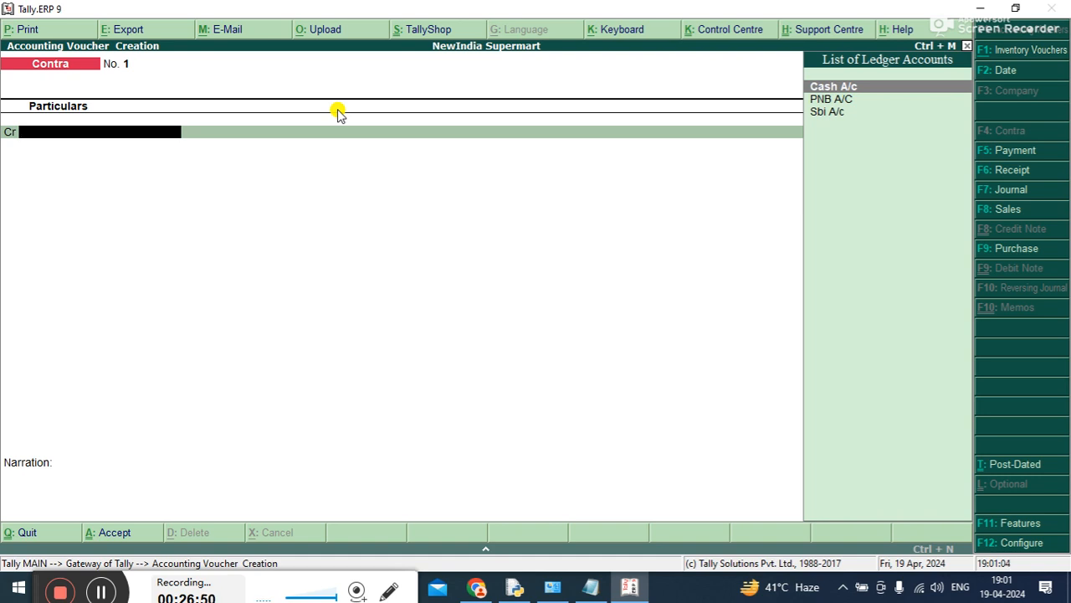
key("Return")
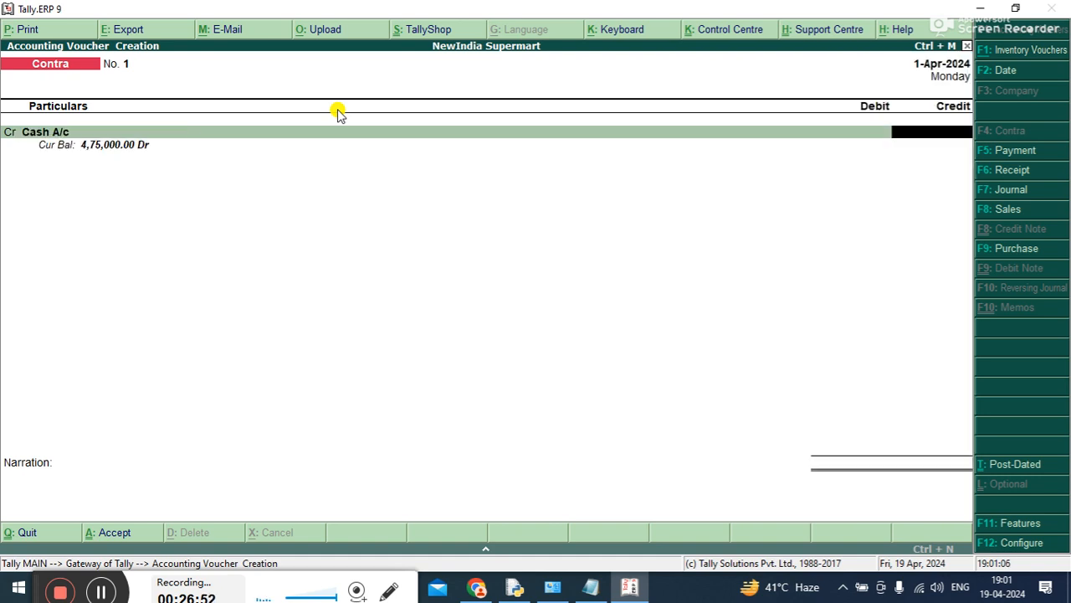
type("2000")
key("BackSpace")
key("BackSpace")
key("BackSpace")
key("BackSpace")
type("400000")
key("Return")
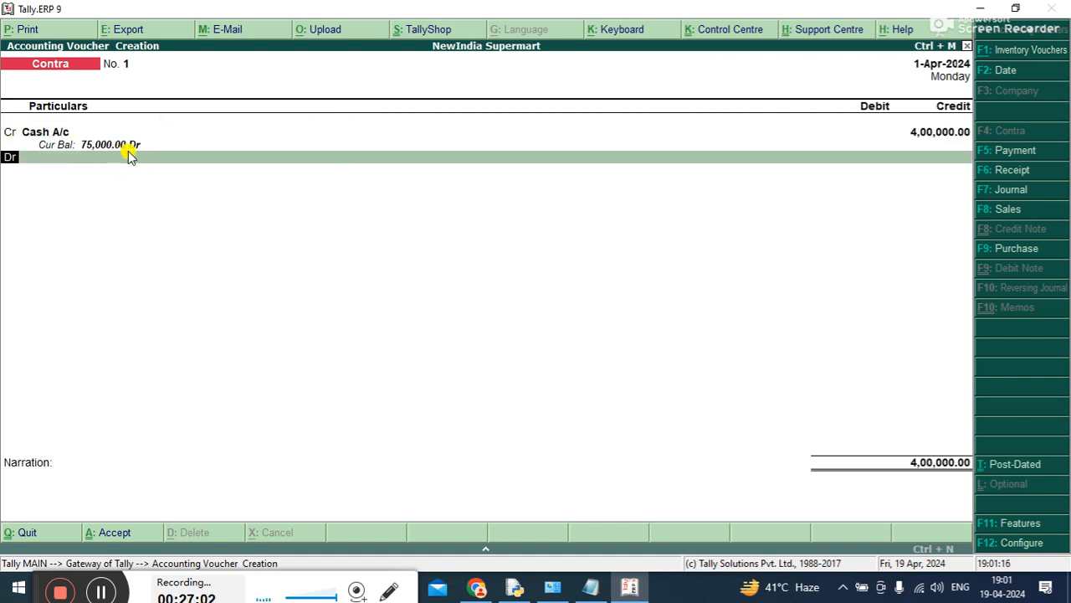
Debit Sbi A/c with 4,00,000 in the contra voucher and accept Cash as its bank allocation
key("Return")
key("Down")
key("Down")
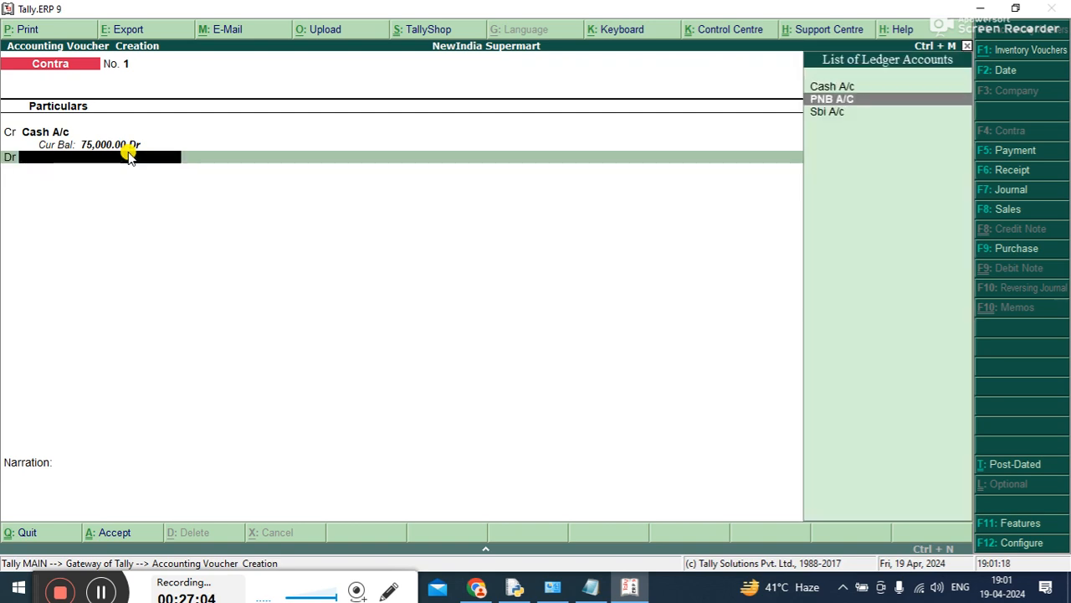
key("Return")
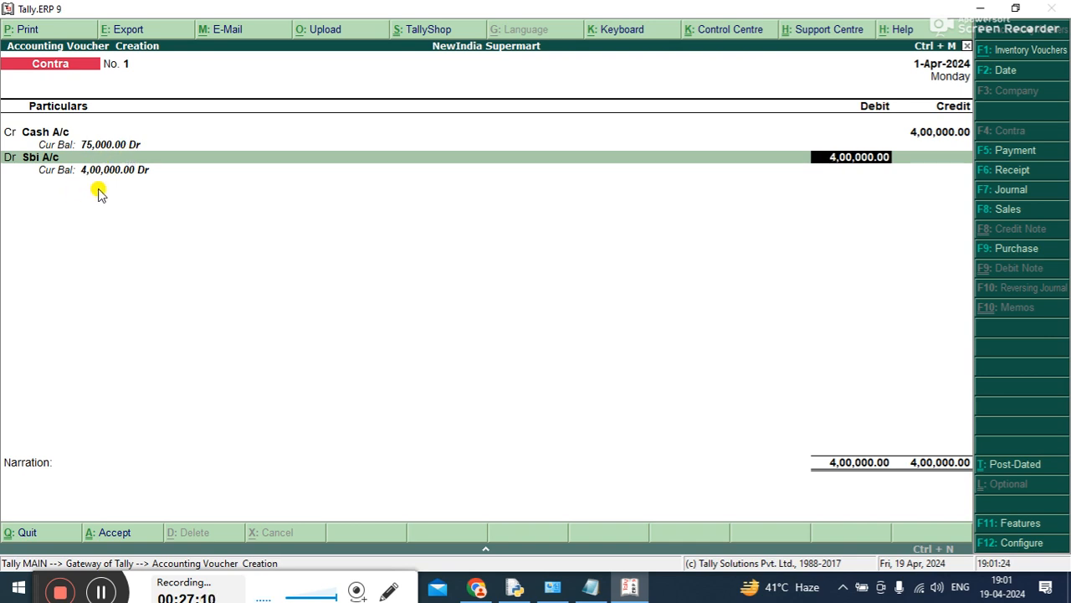
key("Return")
key("Return")
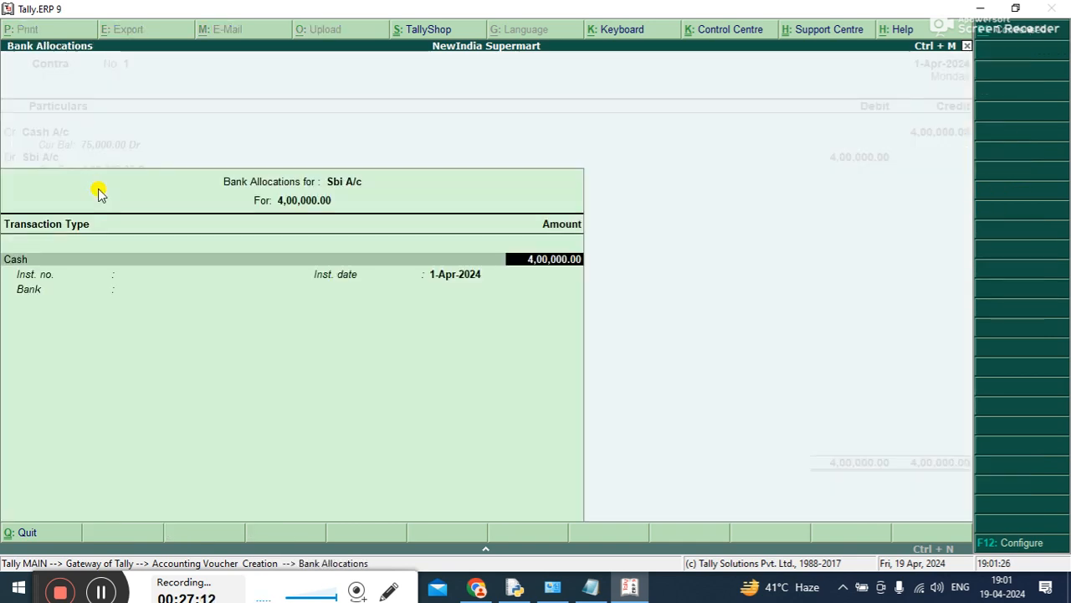
key("Return")
Add the narration "BEING CASH DEPOSITE IN SBI A/C." to the contra voucher and save it
type("BEING CASH DE")
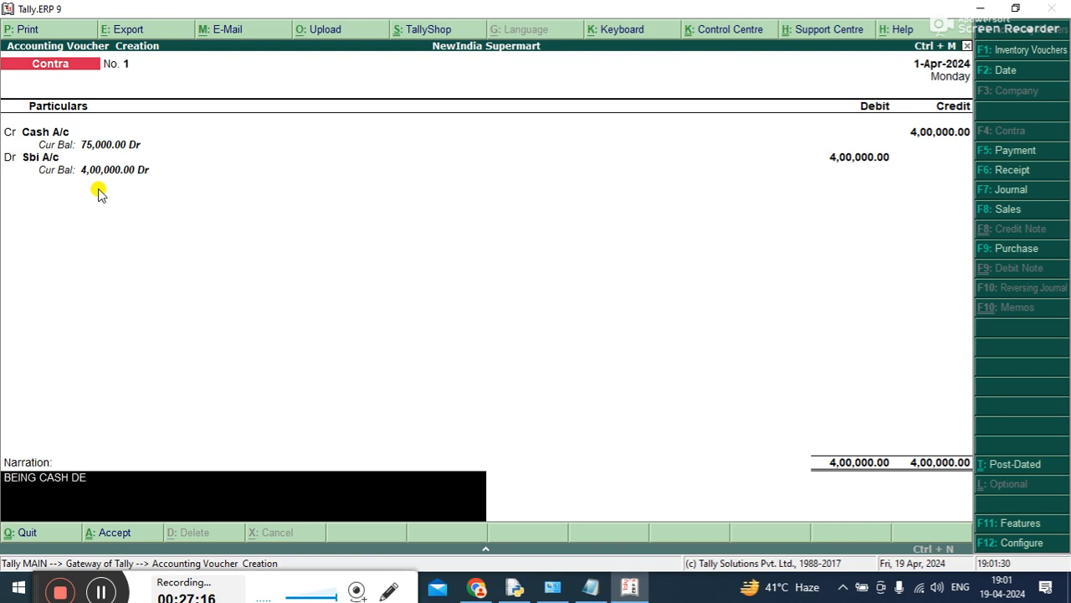
type("POSITE IN SBI A/C.")
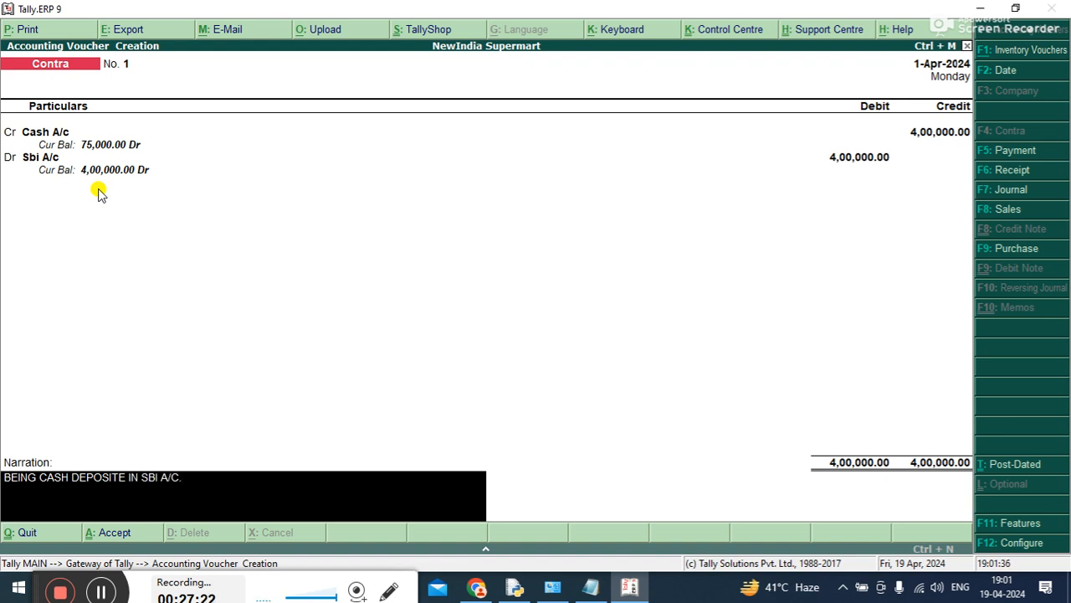
key("Return")
Leave voucher entry and open the balance sheet to view its assets side
key("Return")
key("Escape")
key("Return")
key("Down")
key("Down")
key("Down")
key("Down")
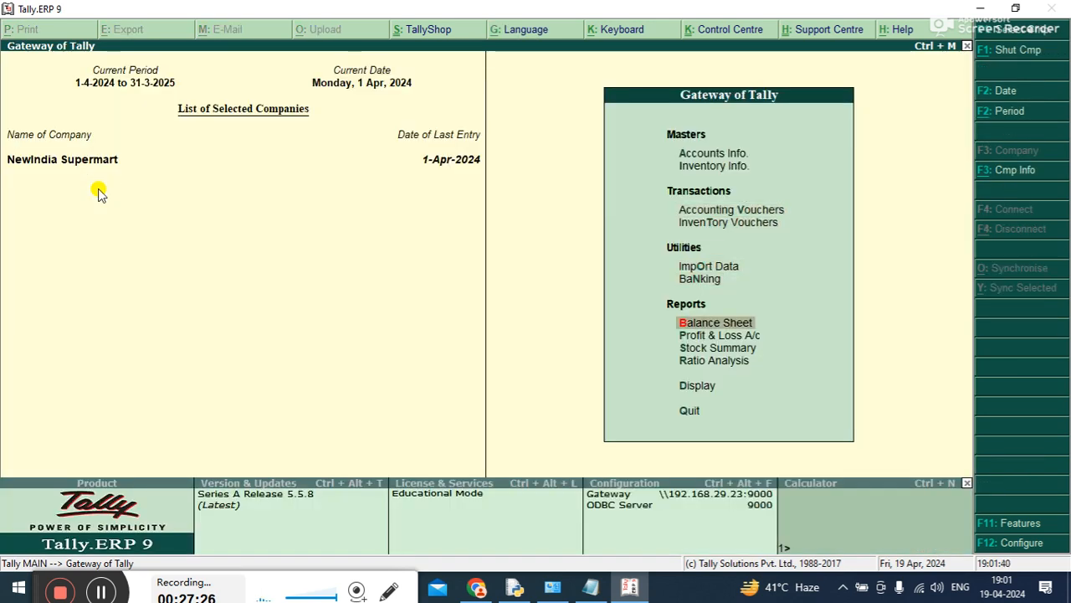
key("Return")
key("Right")
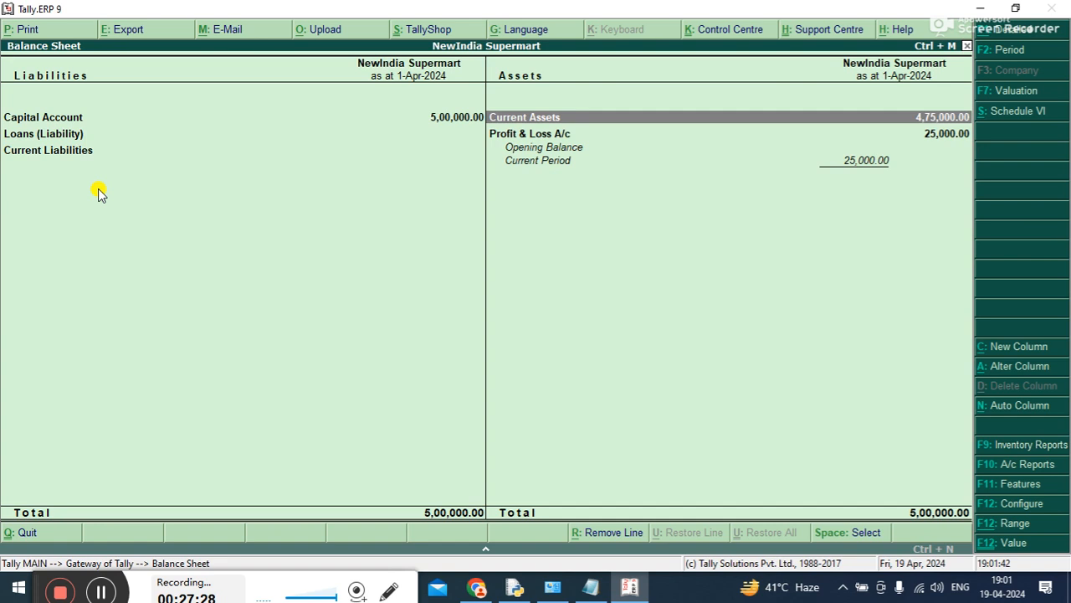
Drill down into Current Assets to examine the Cash-in-hand and Bank Accounts balances, and close the reports
key("Return")
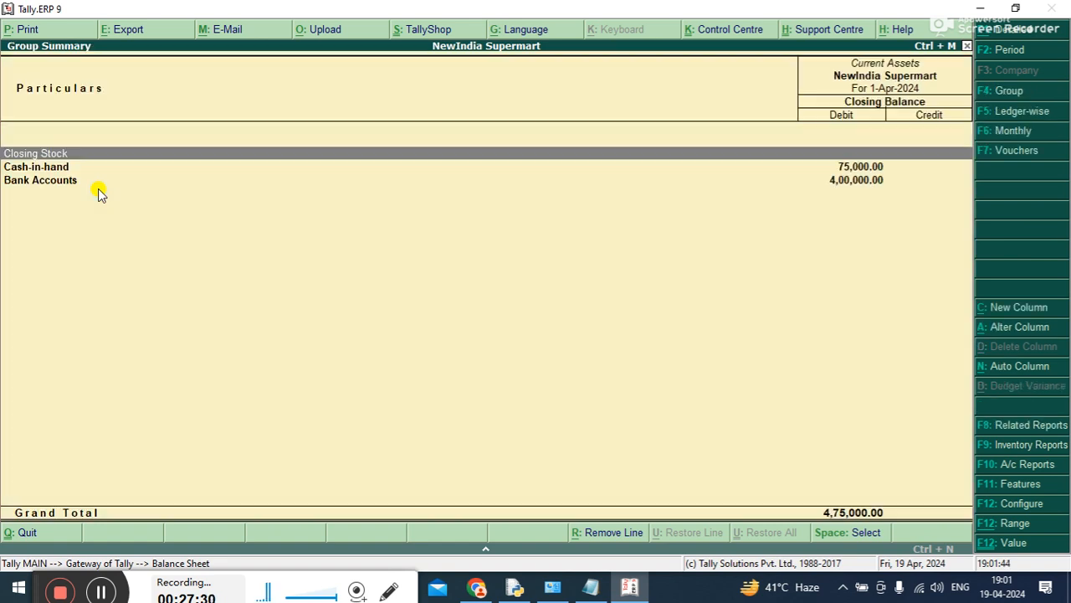
key("Down")
key("Down")
key("Up")
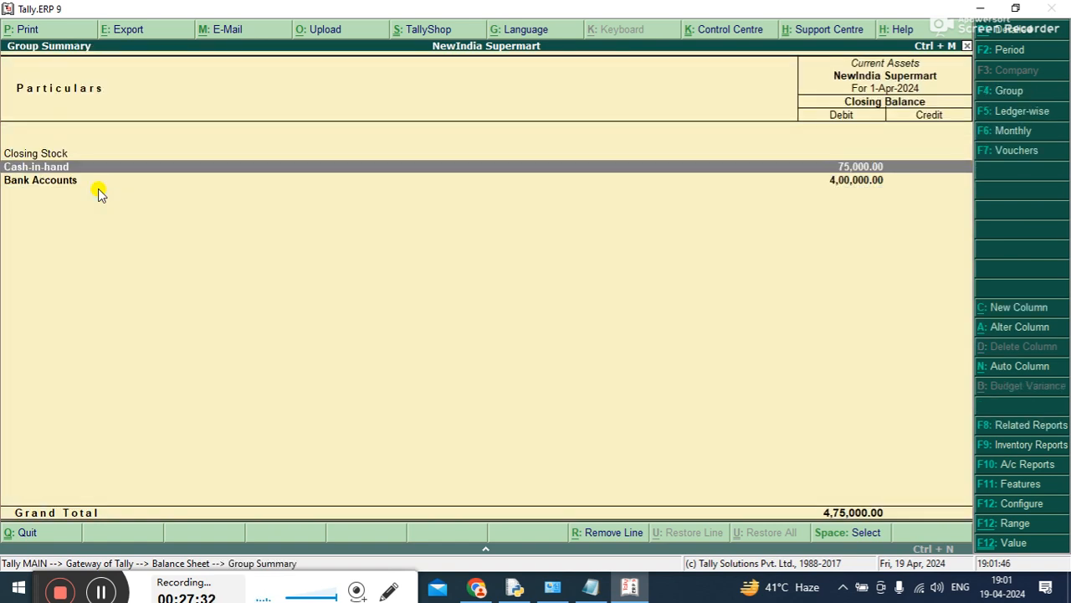
key("Down")
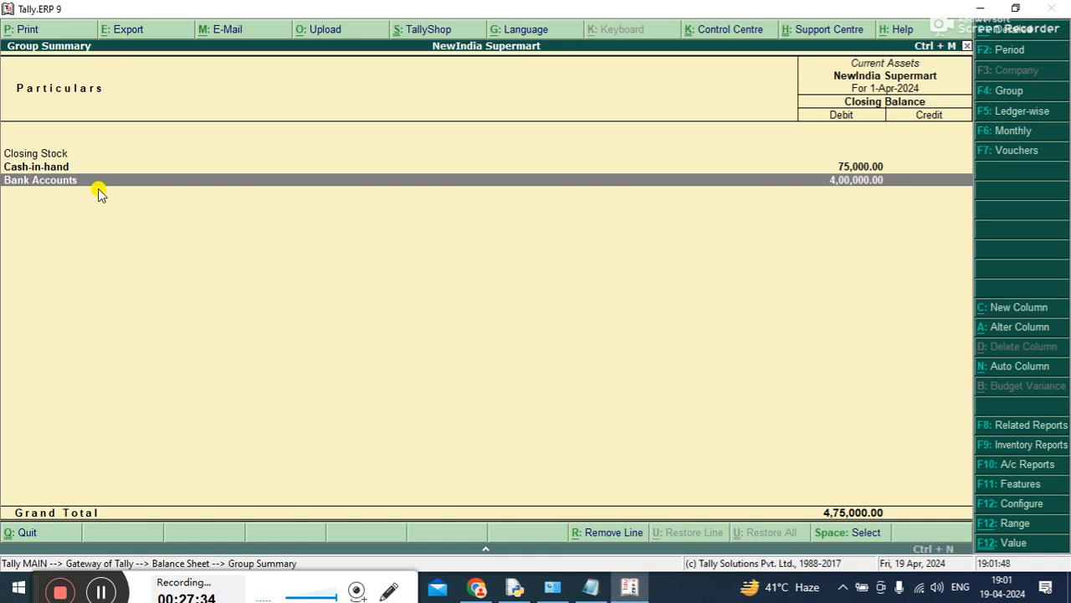
key("Return")
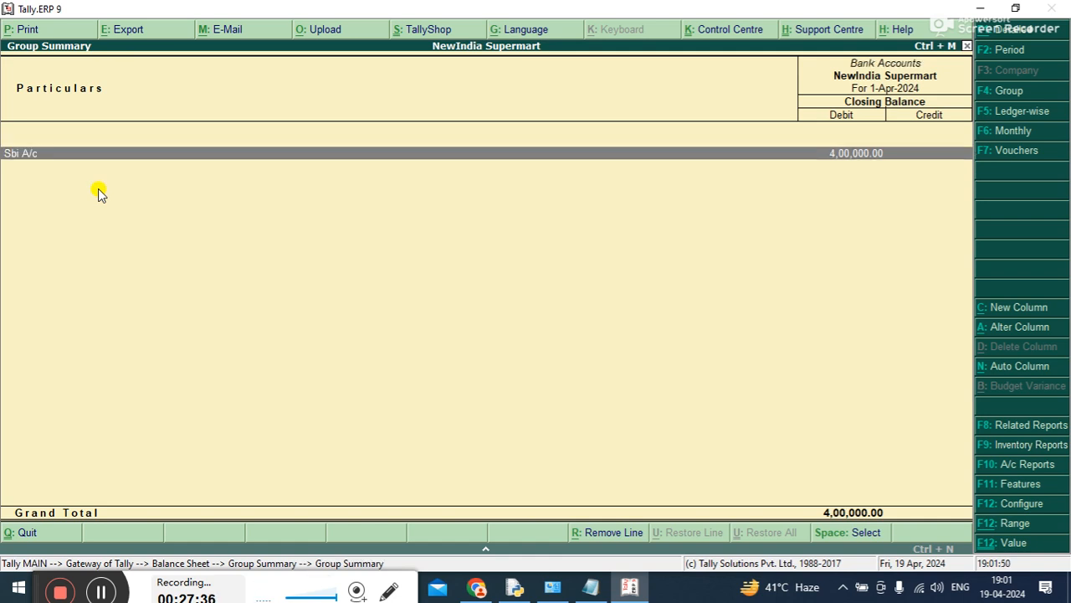
key("Escape")
key("Escape")
key("Escape")
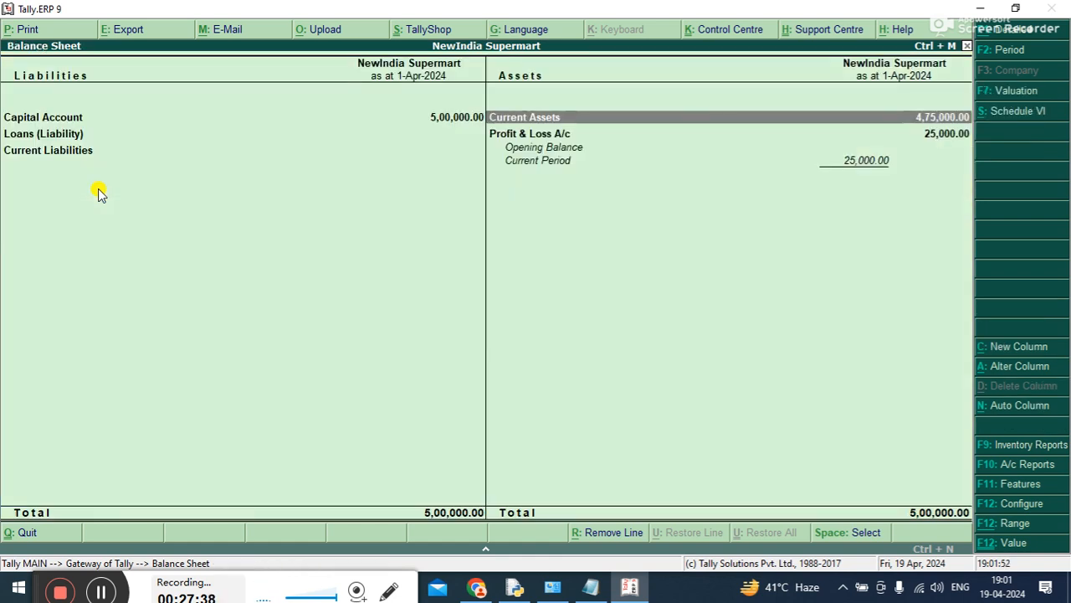
Start another contra voucher and credit Sbi A/c with 1,00,000
key("Up")
key("Up")
key("Up")
key("Up")
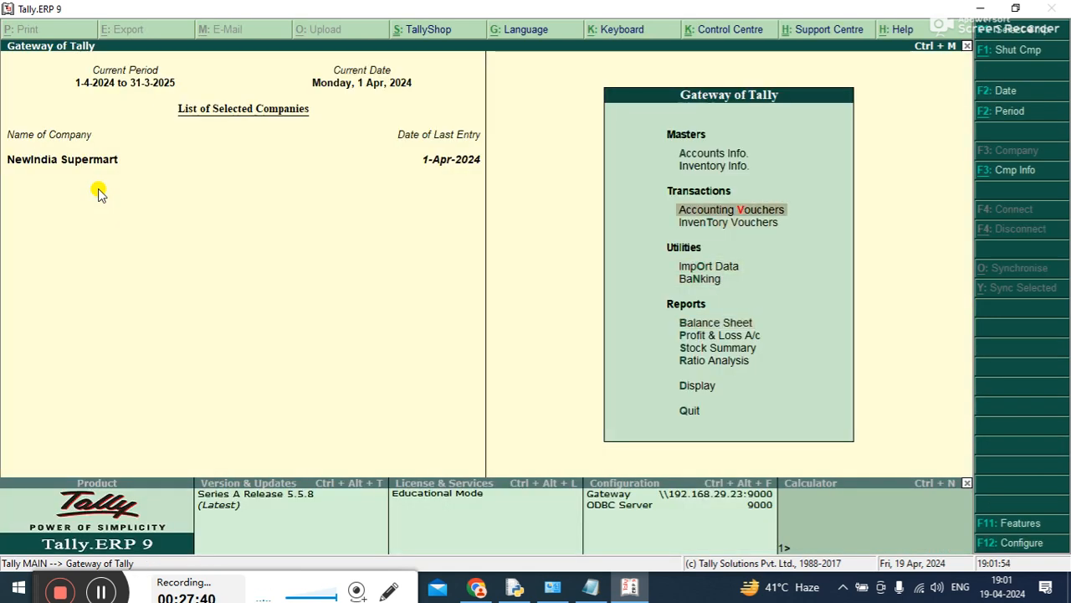
key("Return")
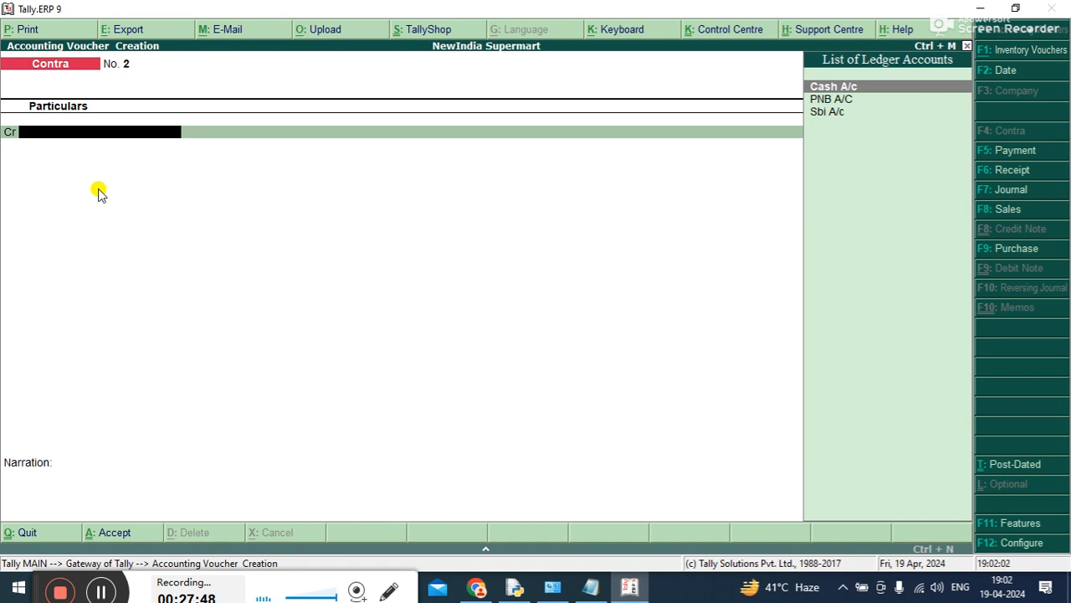
key("Down")
key("Down")
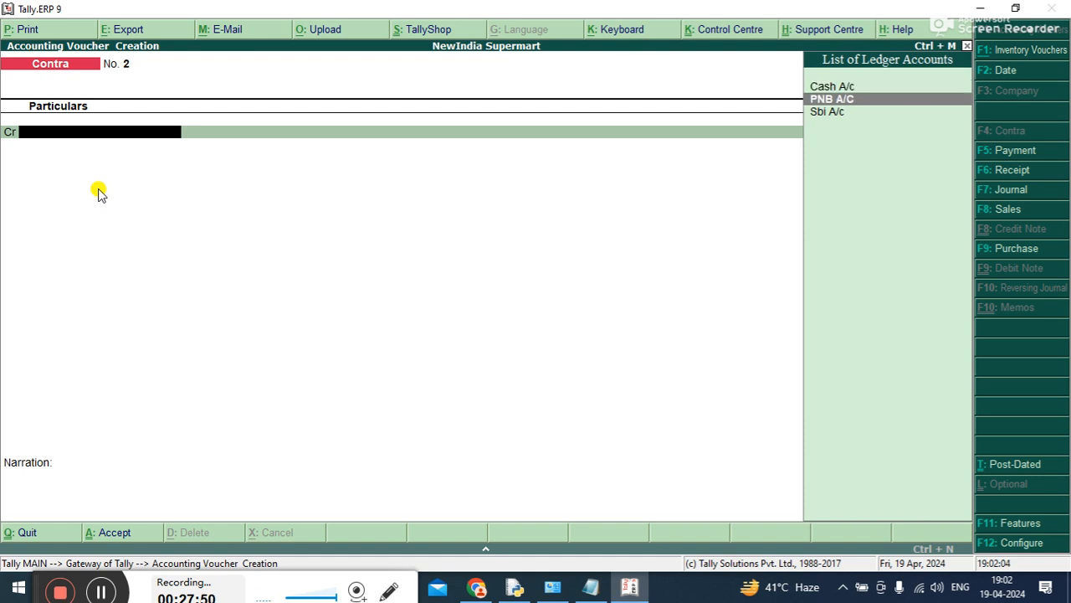
key("Return")
type("1")
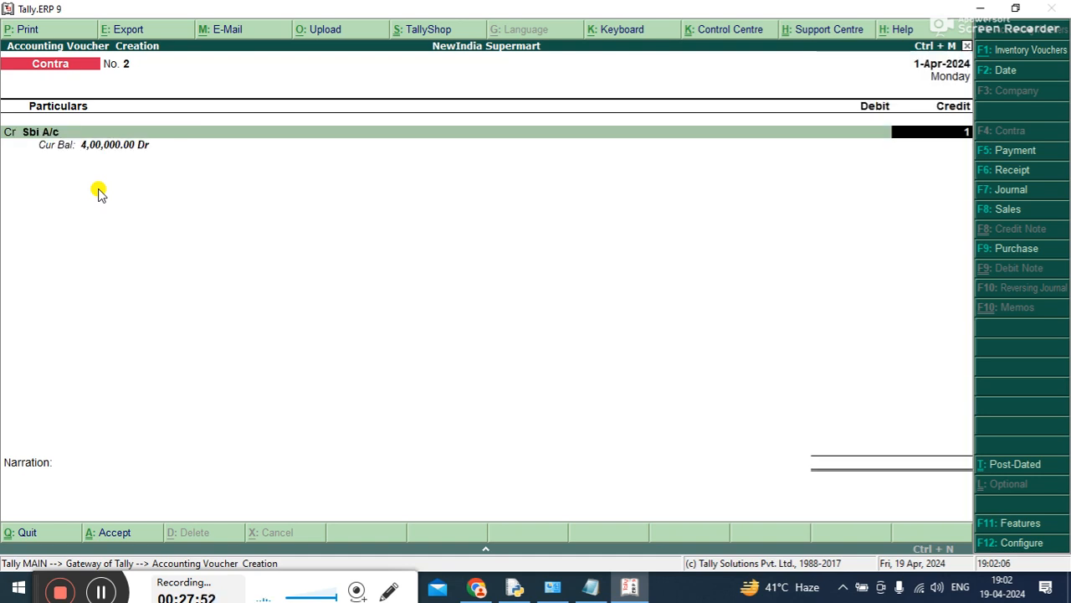
type(",00,000")
key("Return")
Accept the cheque allocation for Sbi A/c and debit PNB A/C with 1,00,000 in the contra voucher
key("Return")
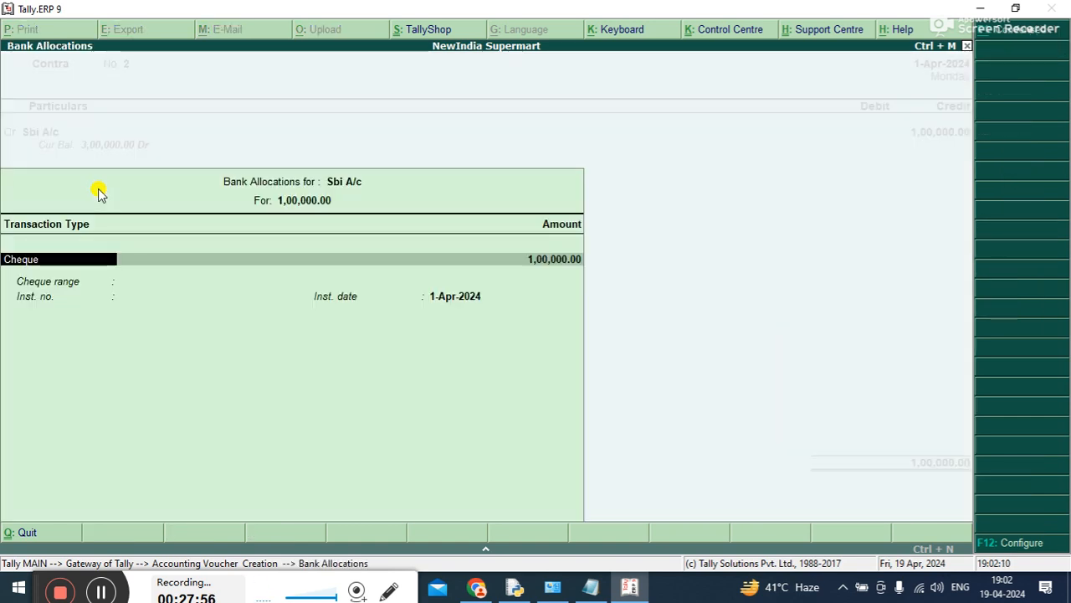
key("ctrl+a")
key("Return")
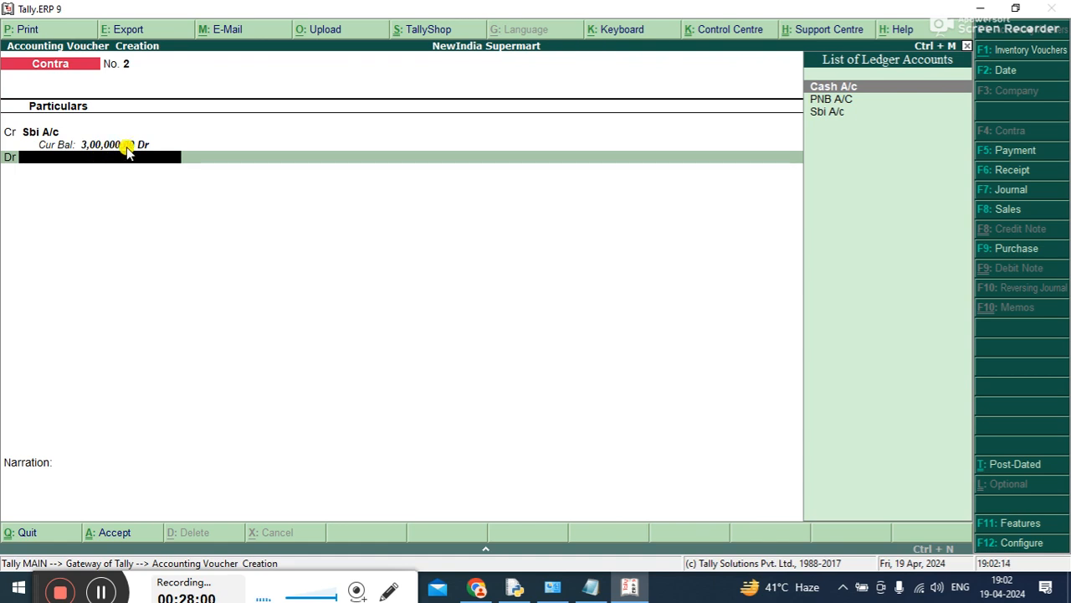
key("Down")
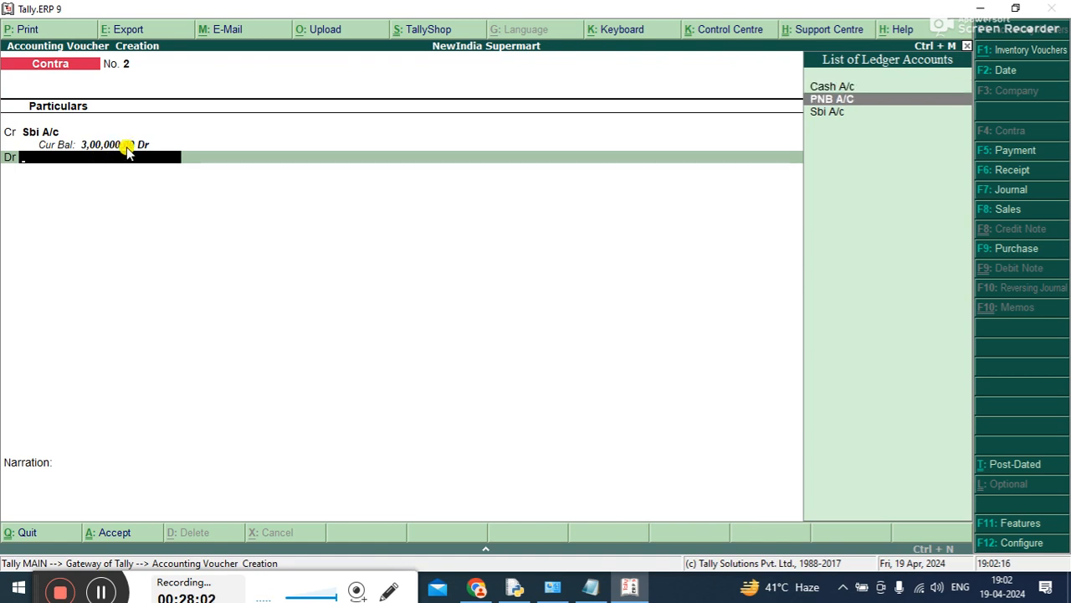
key("Return")
key("Return")
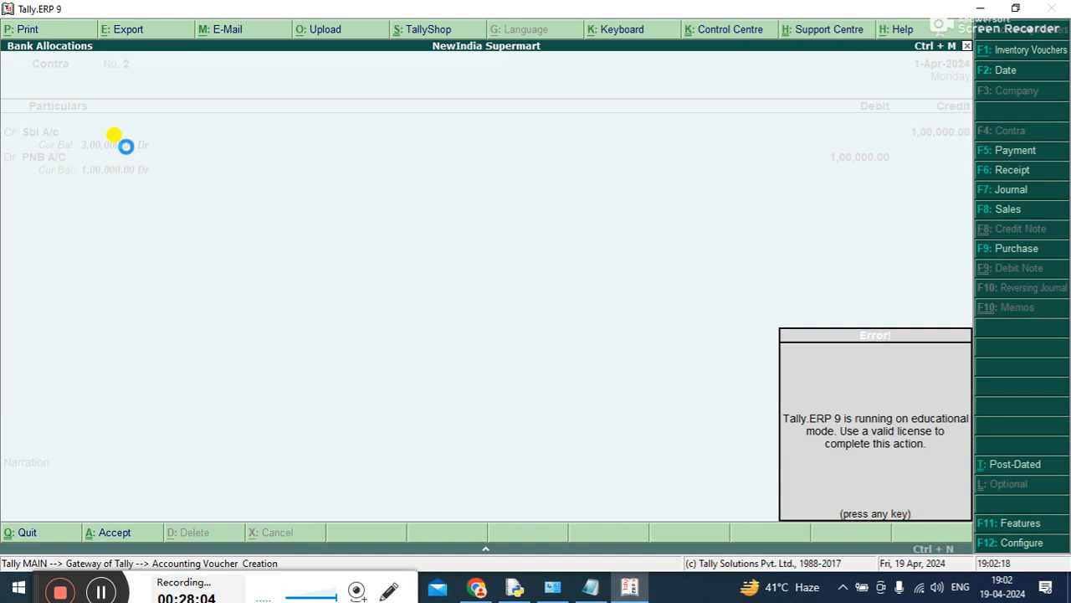
key("Return")
key("Return")
key("Return")
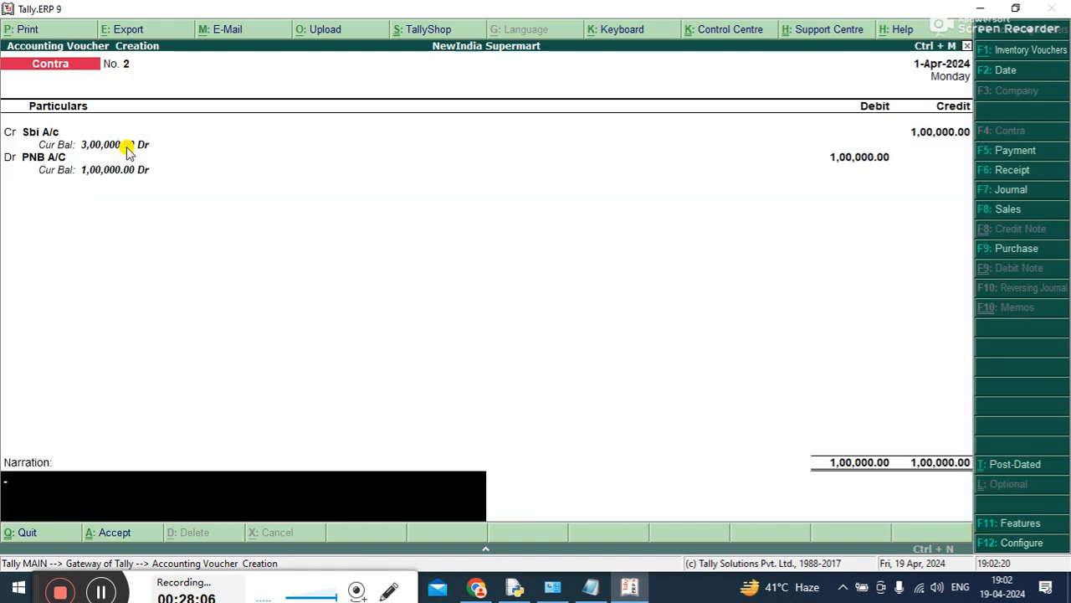
Add the narration "BEING FUNDS TRASFER FROM SBI TO PNB." to the contra voucher and save it
type("BEING FUNDS TRAN")
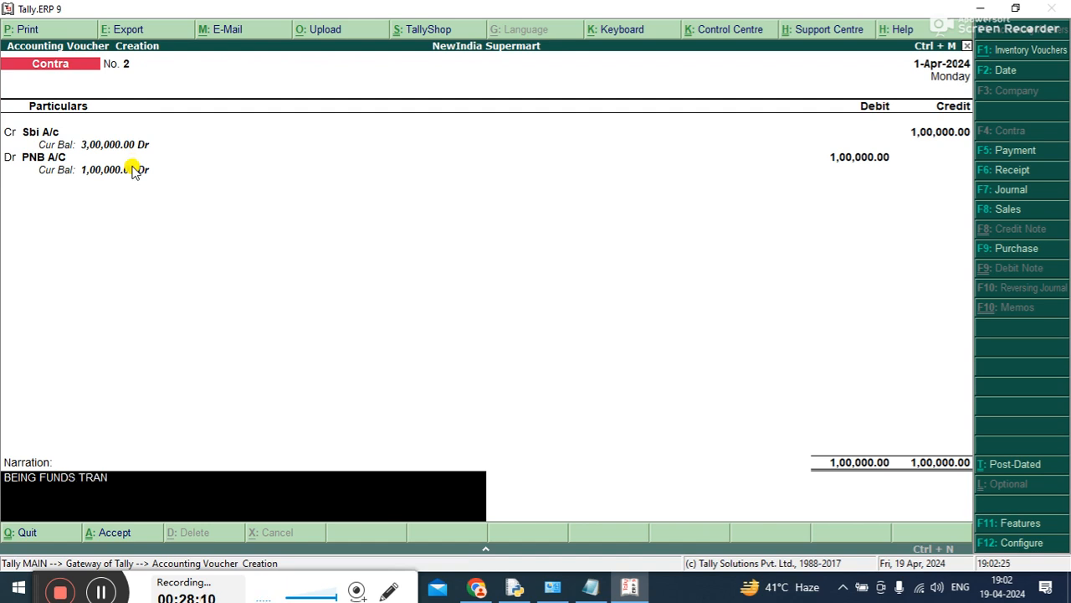
key("BackSpace")
type("SFER FROM")
type(" SBI TO PNB")
key("BackSpace")
key("BackSpace")
type("NB.")
key("Return")
Leave voucher entry, open the balance sheet and drill down into Current Assets
key("Return")
key("Escape")
key("Down")
key("Down")
Open the Bank Accounts group to examine the PNB A/C and Sbi A/c balances, and close the reports
key("Down")
key("Down")
key("Return")
key("Right")
key("Return")
key("Down")
key("Down")
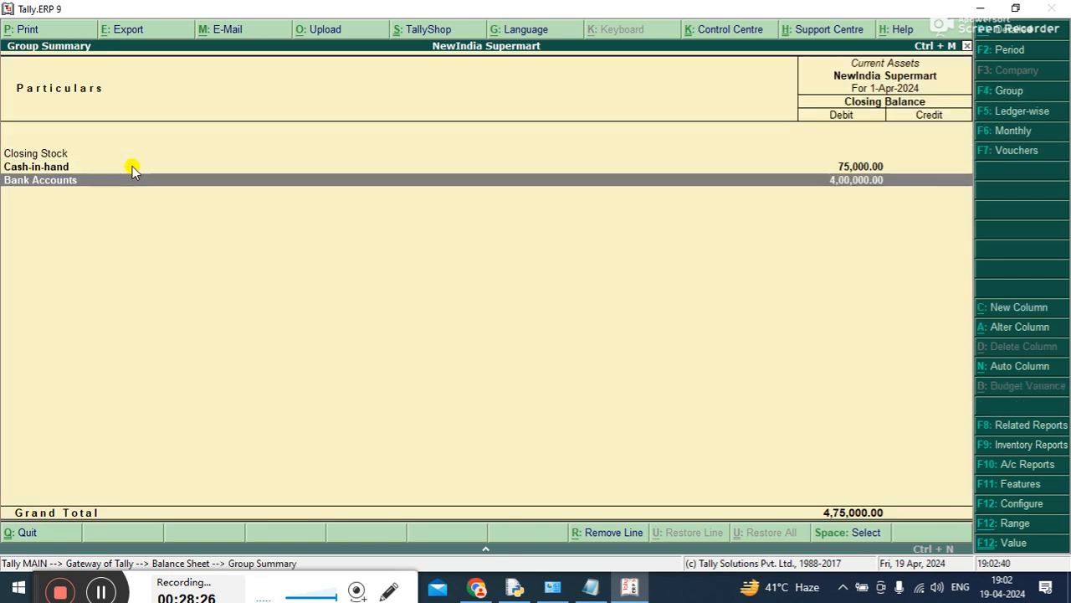
key("Return")
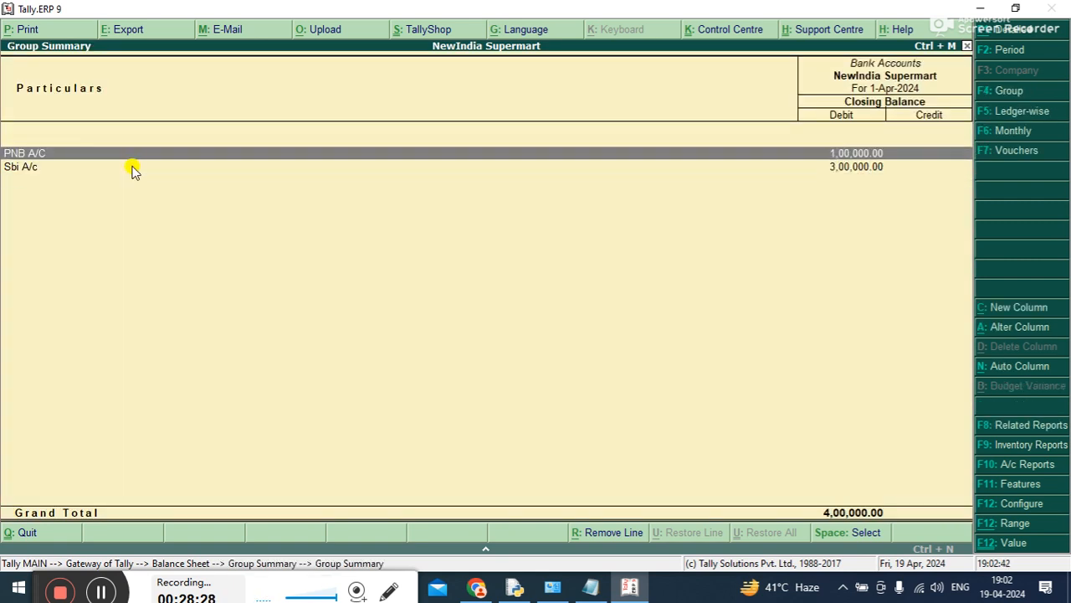
key("Down")
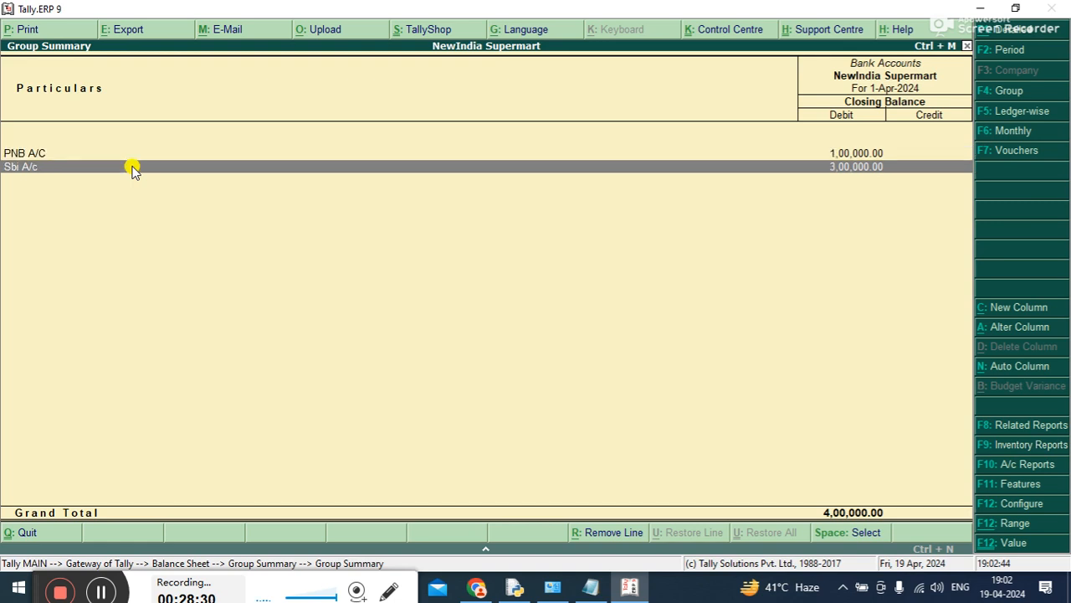
key("Escape")
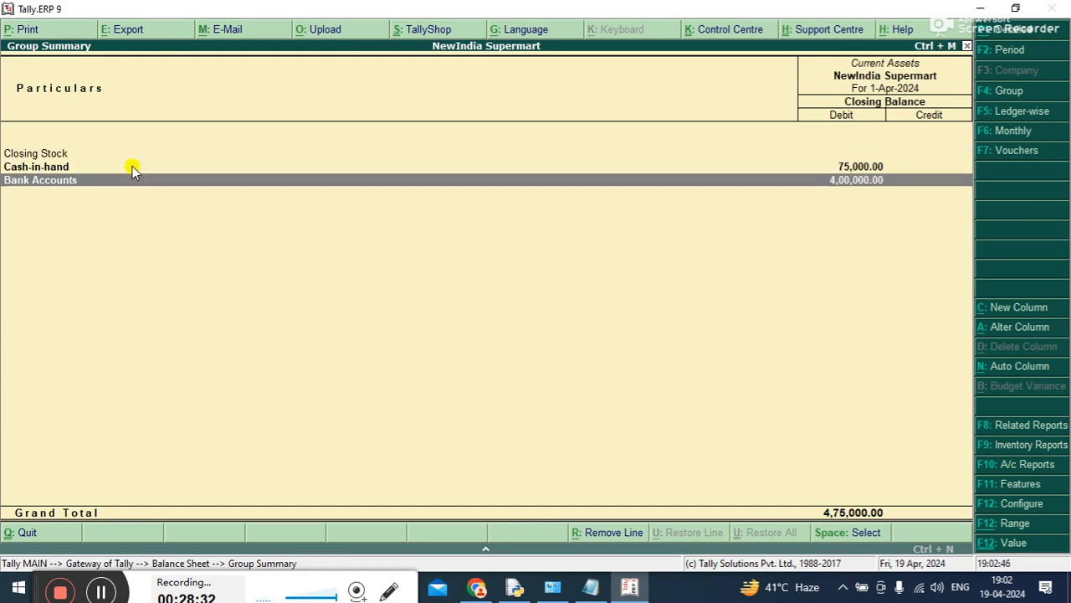
key("Escape")
key("Escape")
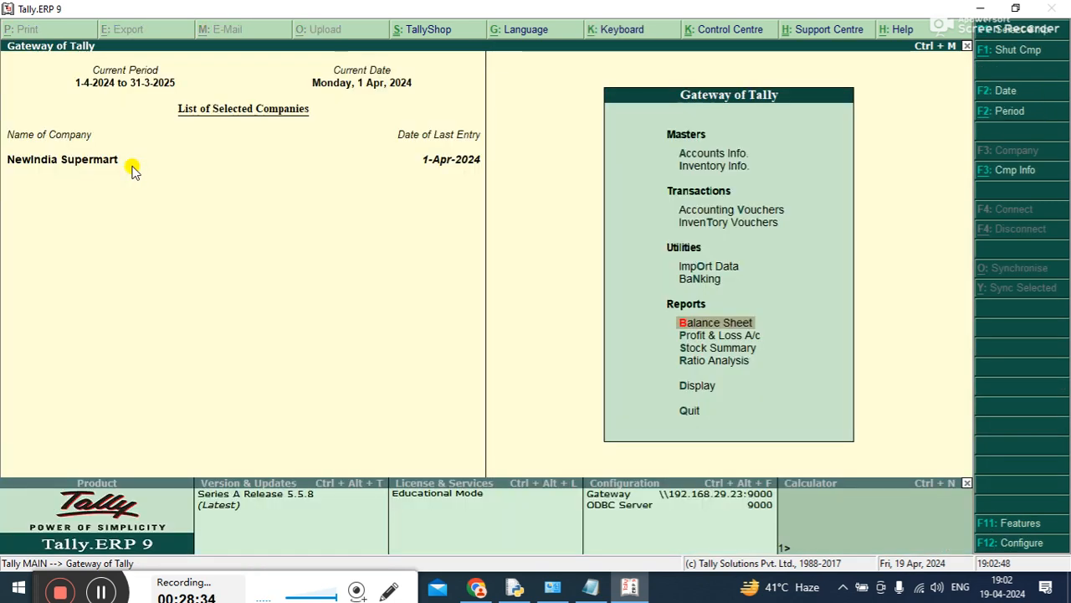
Check the voucher notes in Notepad, return to Tally.ERP 9 and start another contra voucher with Sbi A/c as the credited ledger
left_click(590, 588)
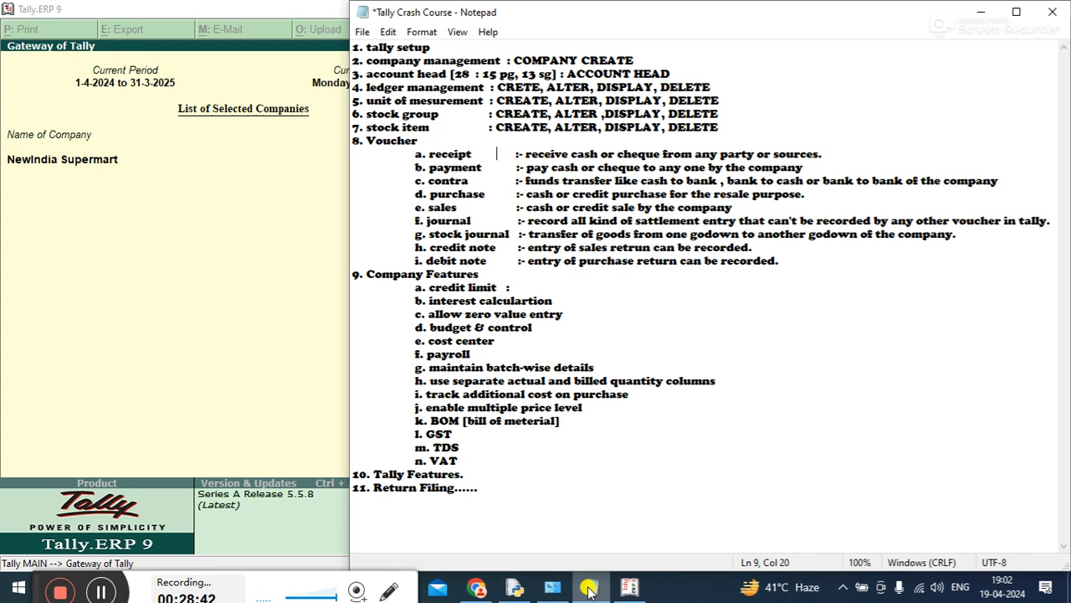
left_click(261, 327)
key("Up")
key("Up")
key("Up")
key("Up")
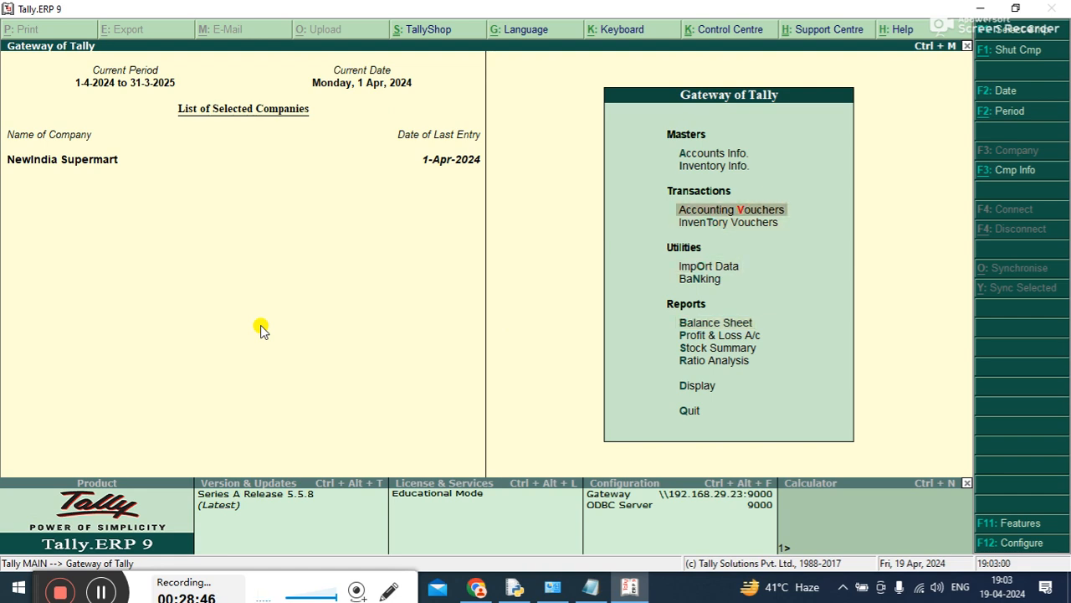
key("Return")
key("Down")
key("Down")
key("Up")
key("Down")
key("Return")
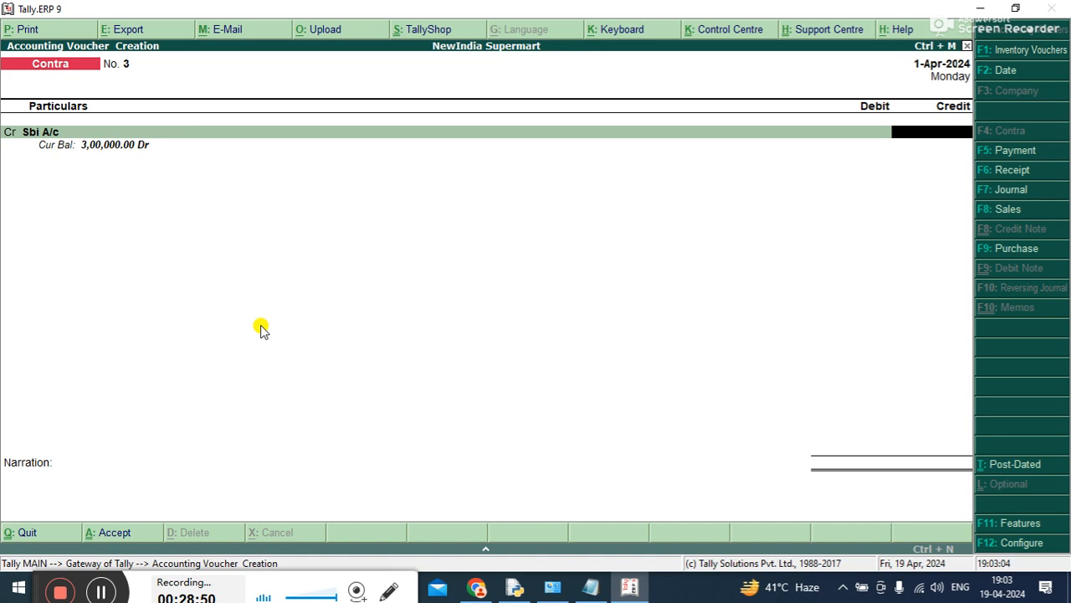
Credit Sbi A/c with 50,000 and accept its cheque allocation
type("50000")
key("Return")
key("Return")
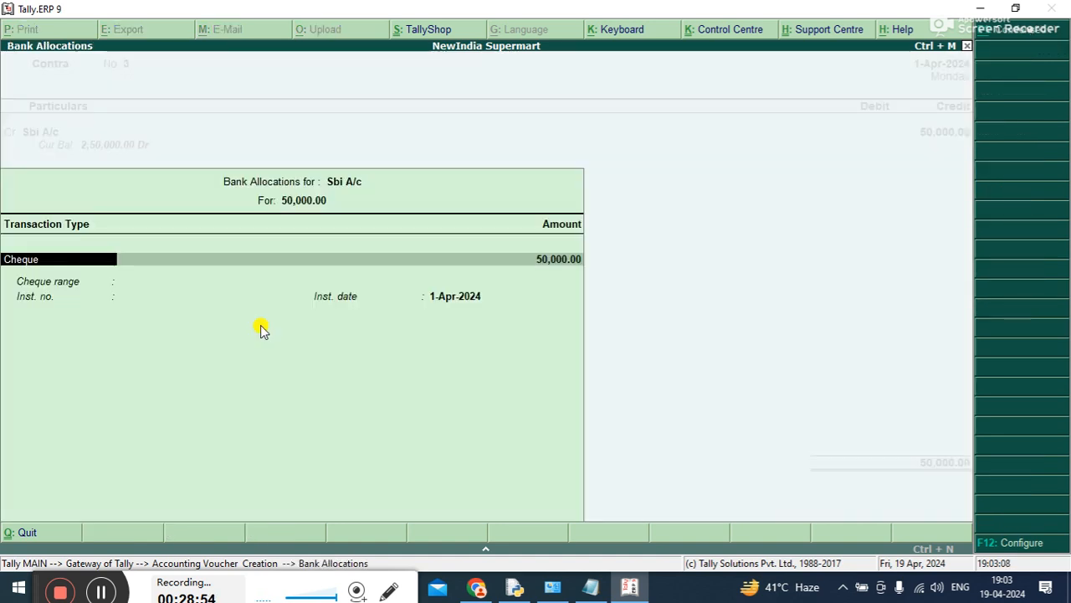
key("ctrl+a")
key("Return")
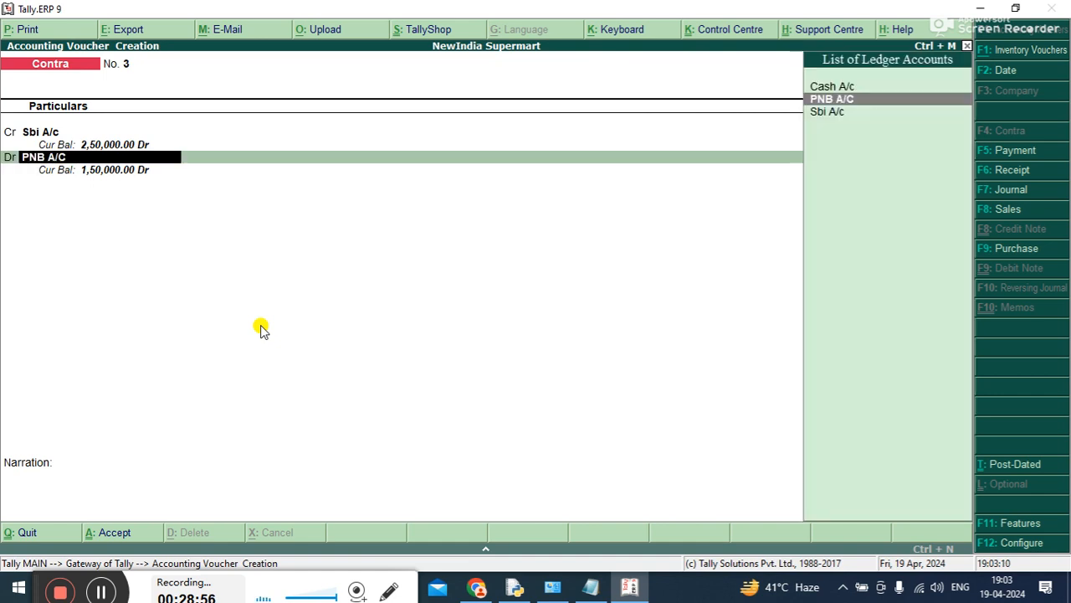
Debit Cash A/c with 50,000 in the contra voucher
key("Down")
key("Up")
key("Up")
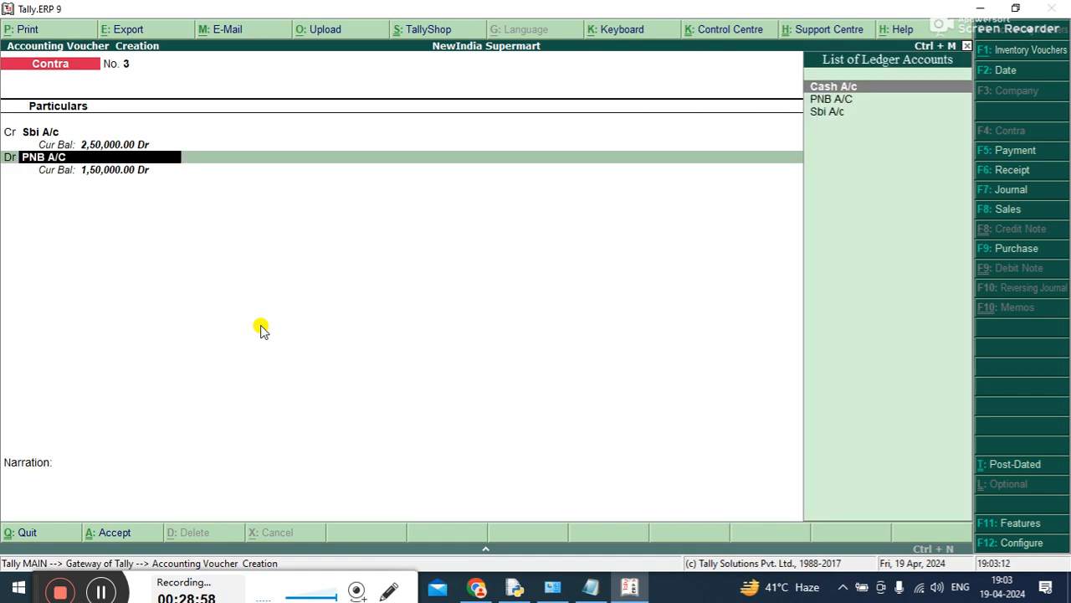
key("Return")
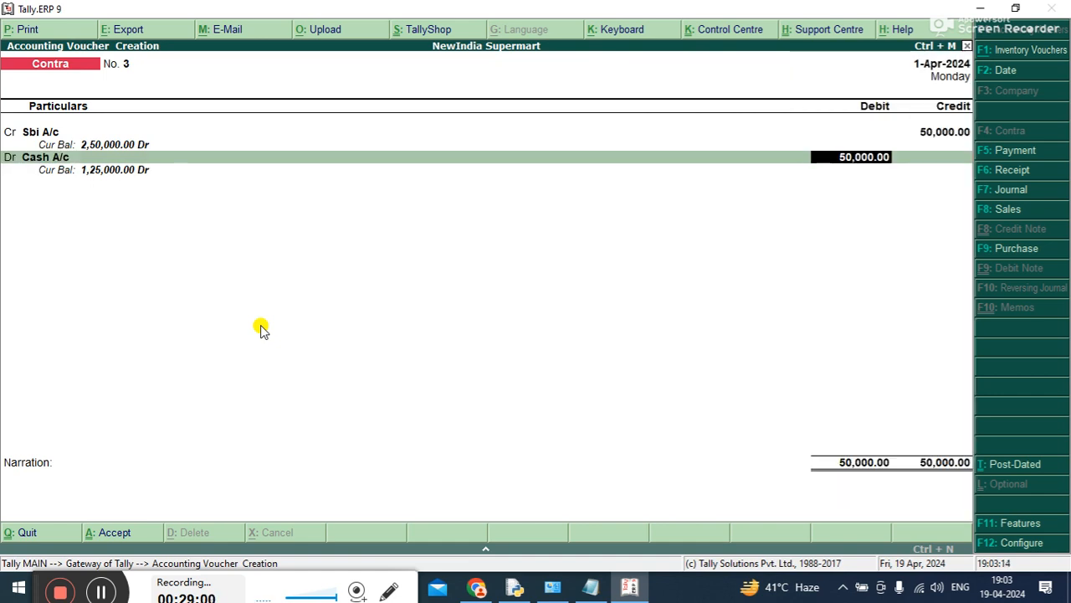
type("50000")
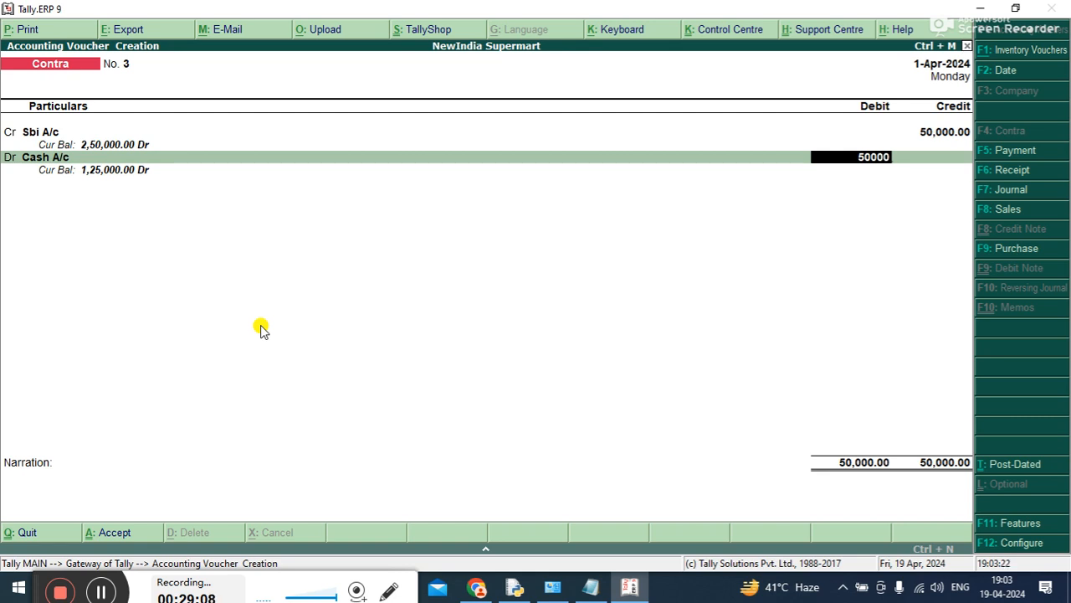
key("Return")
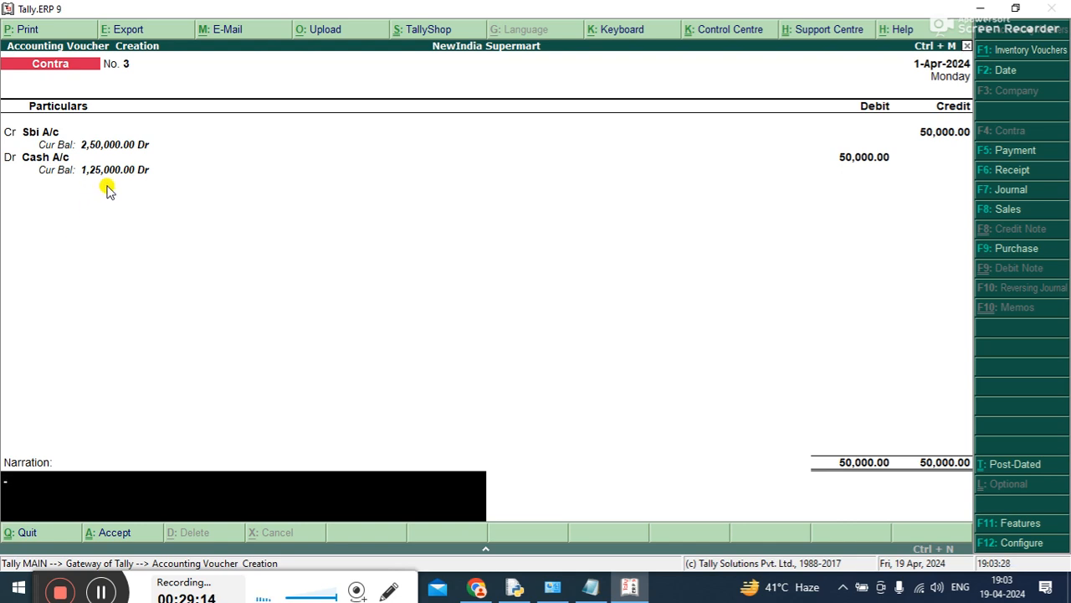
Add the narration "CASH W/D FROM SBI" to the cash withdrawal voucher and save it
type("CASH W/D FROM SBI")
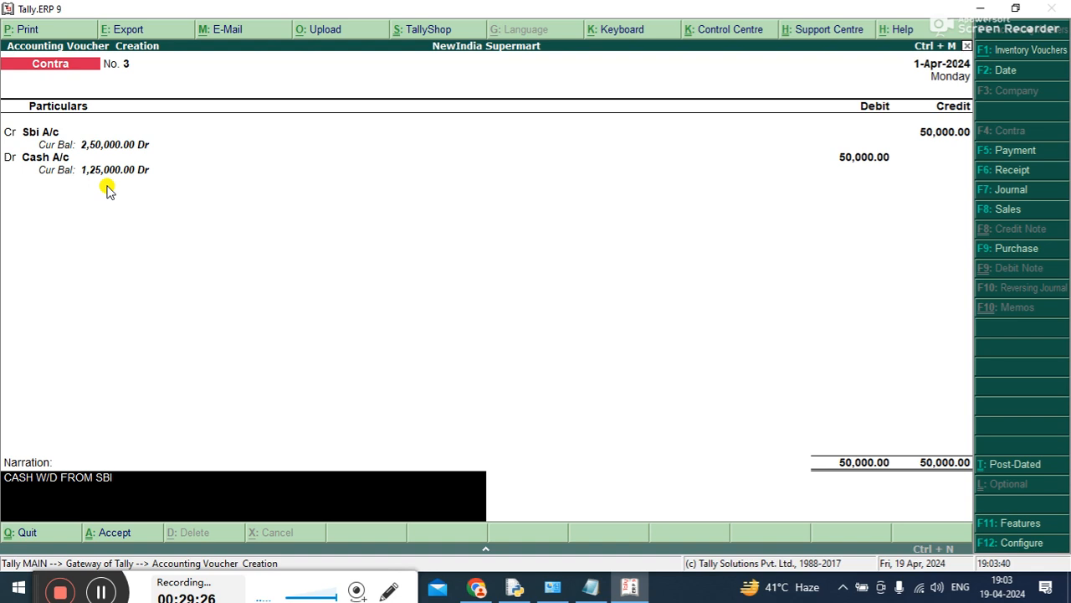
key("Return")
left_click(107, 185)
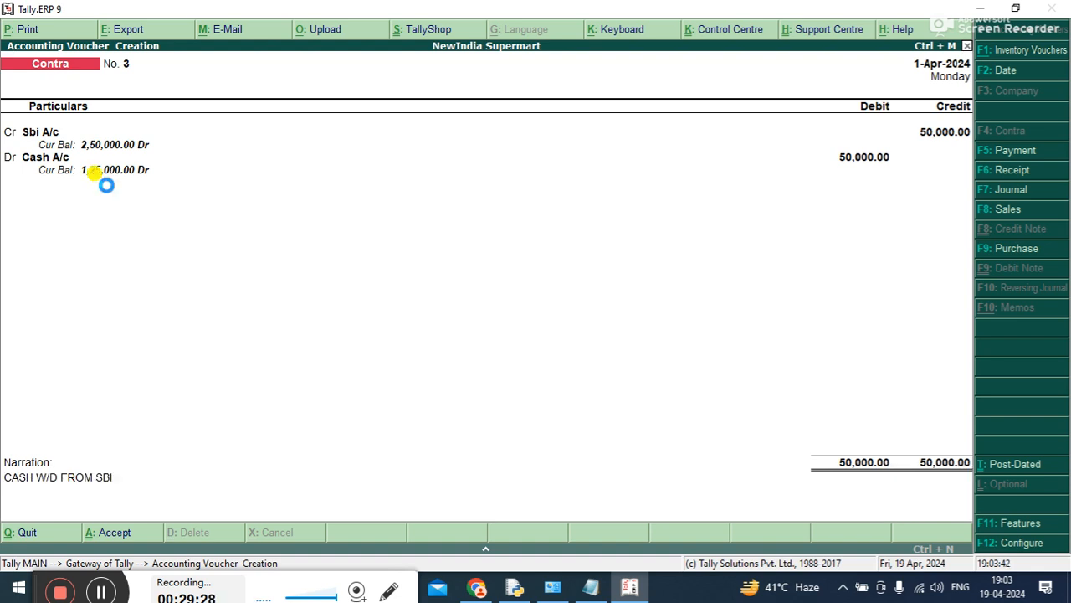
Leave voucher entry and open the company's balance sheet
key("Escape")
key("Return")
key("Down")
key("Down")
key("Down")
key("Down")
key("Return")
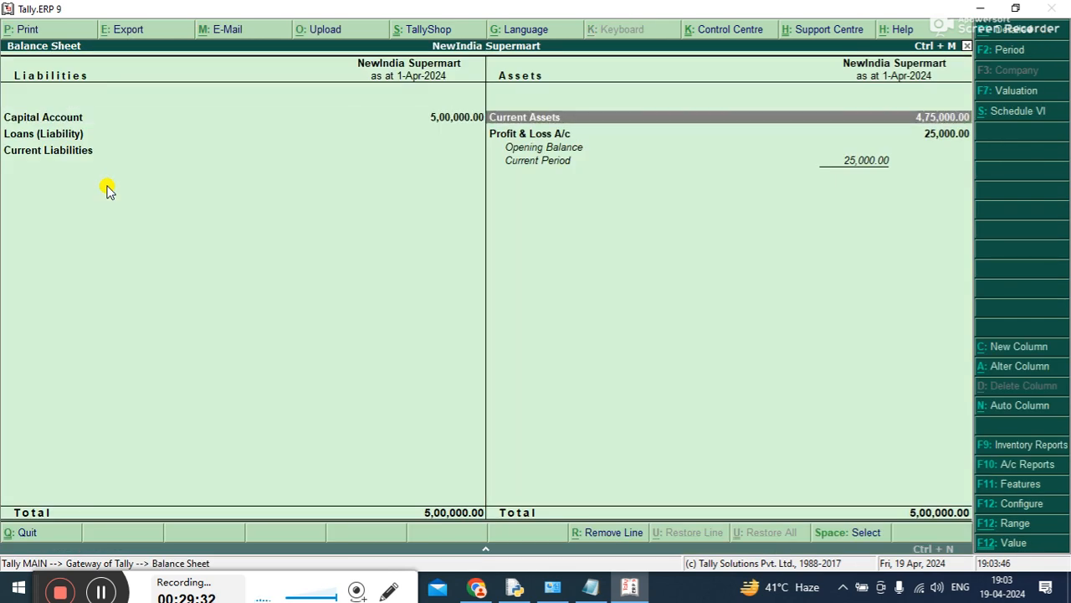
Examine the Cash-in-hand and Bank Accounts balances under Current Assets, and close the reports
key("Return")
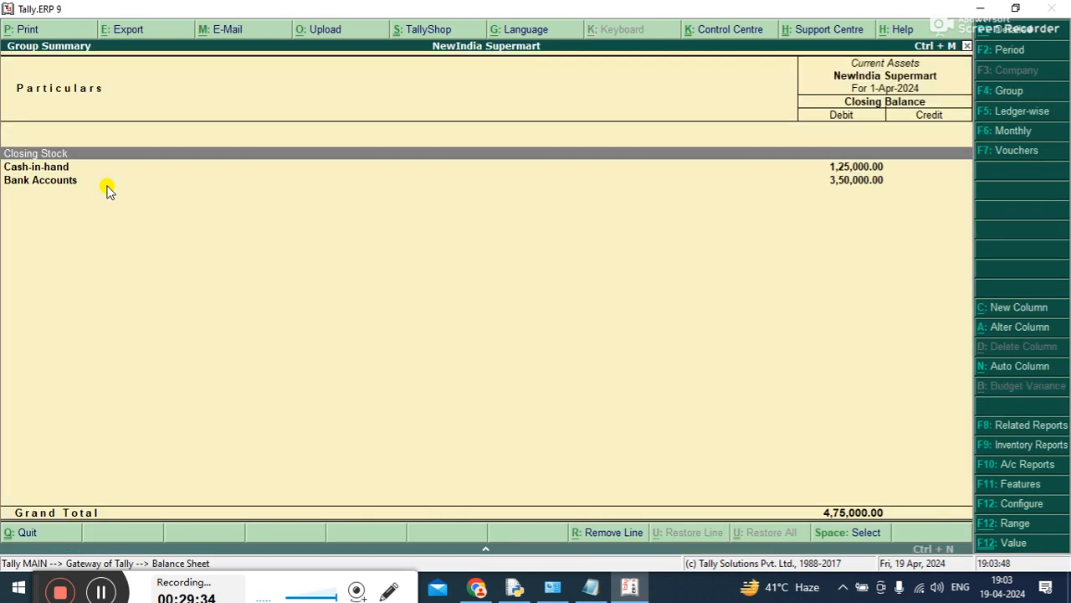
key("Down")
key("Down")
key("Up")
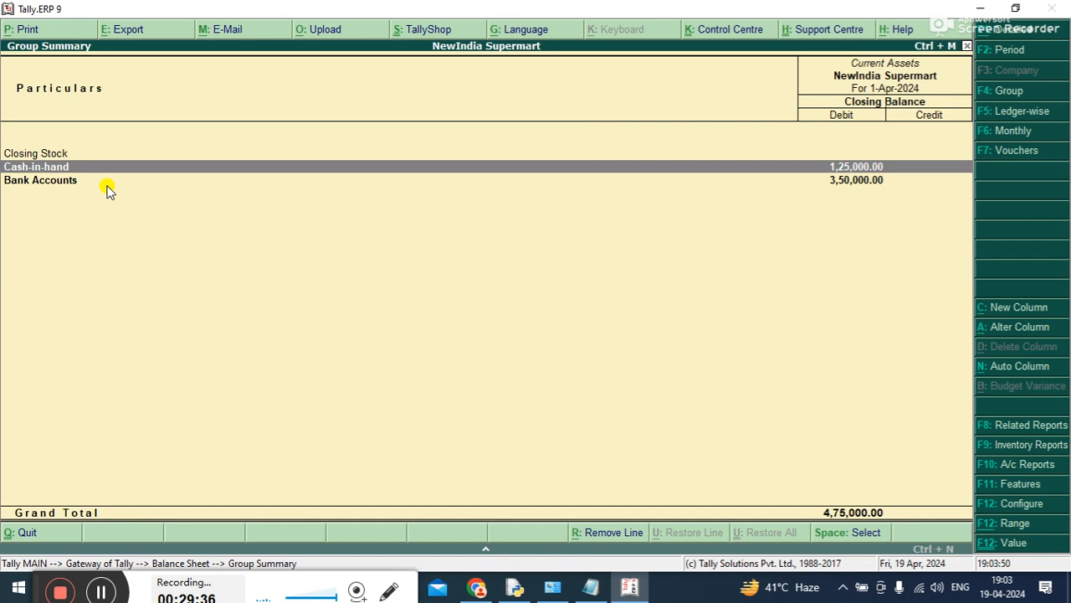
key("Escape")
key("Escape")
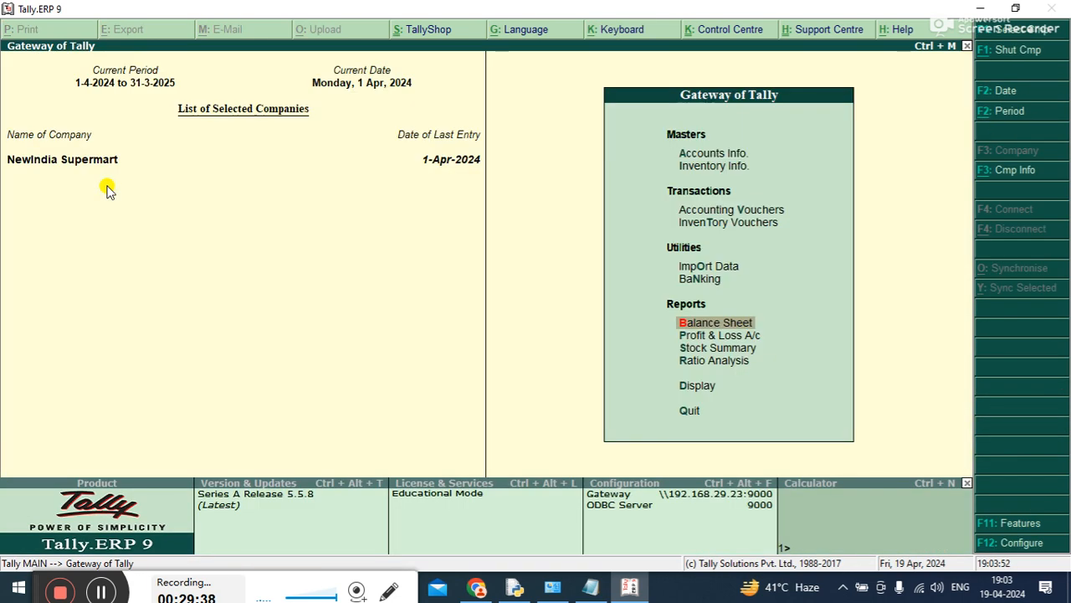
Switch to the Tally Crash Course notes in Notepad and highlight "cash or credit" in the purchase voucher description
key("Up")
key("Up")
key("Up")
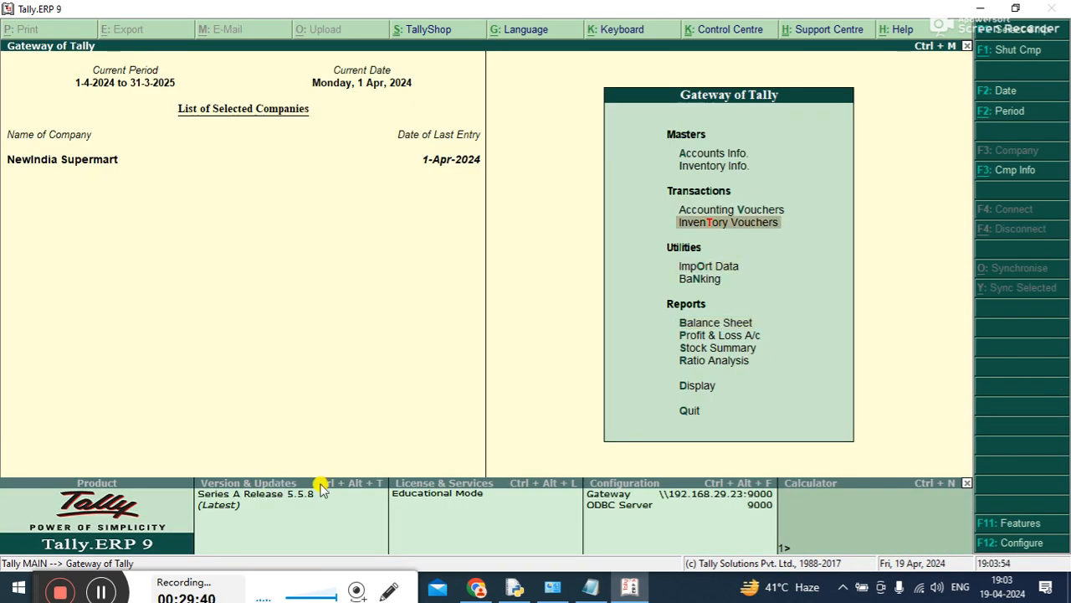
left_click(589, 587)
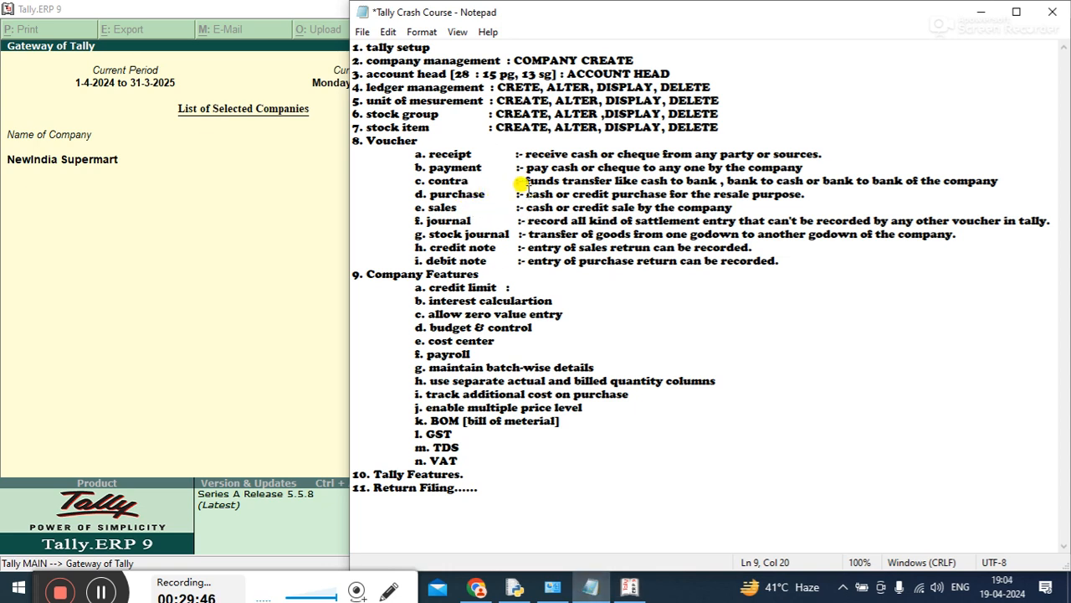
left_click_drag(526, 192, 606, 189)
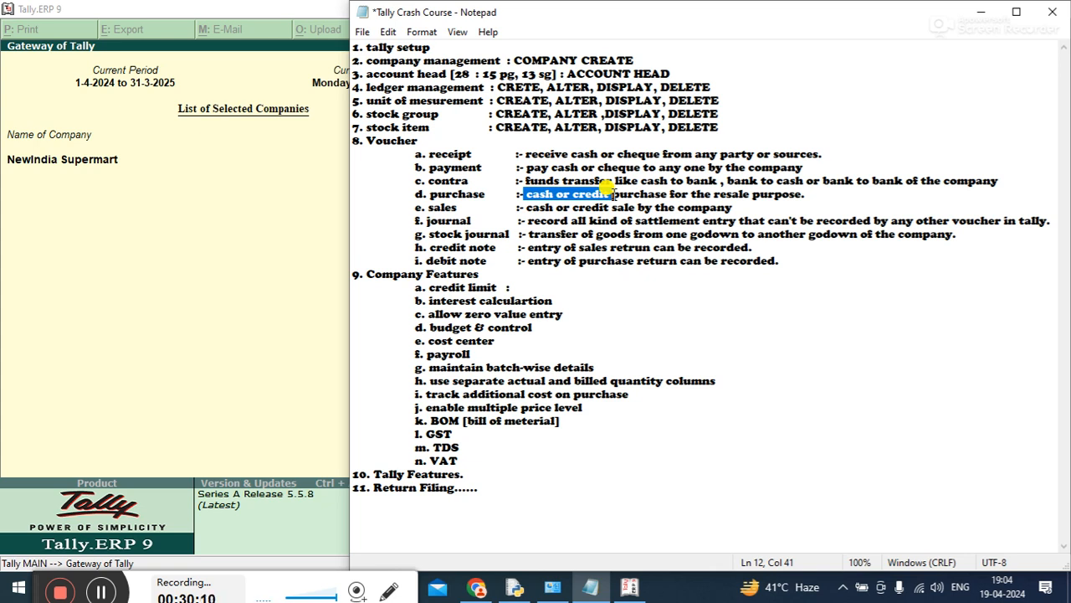
Return to Tally.ERP 9, open accounting voucher entry and change the voucher type to Purchase
left_click(263, 408)
key("Up")
key("Up")
key("Up")
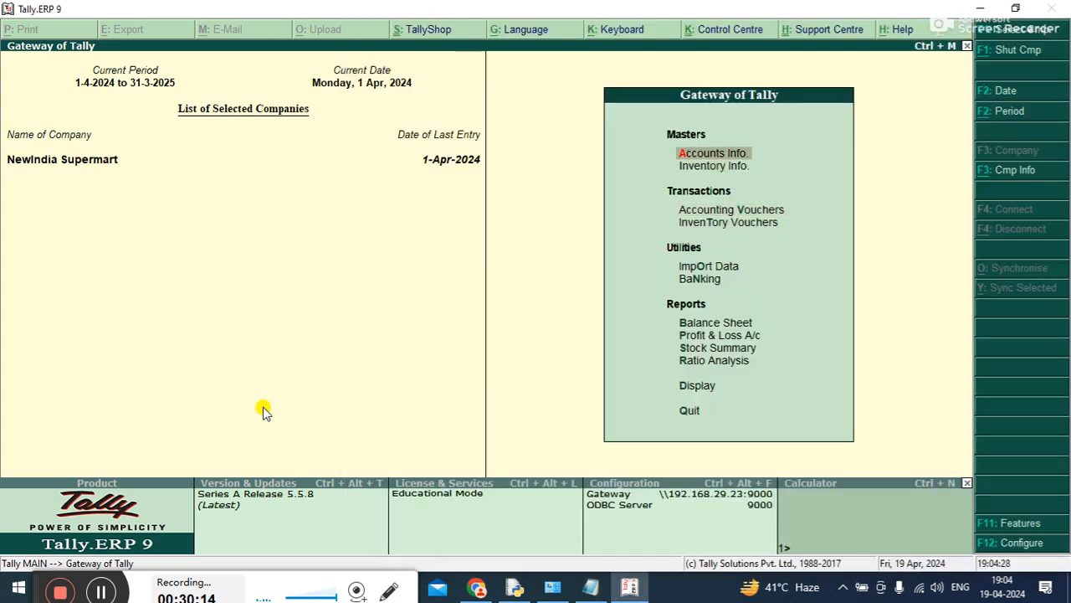
key("Down")
key("Down")
key("Down")
key("Up")
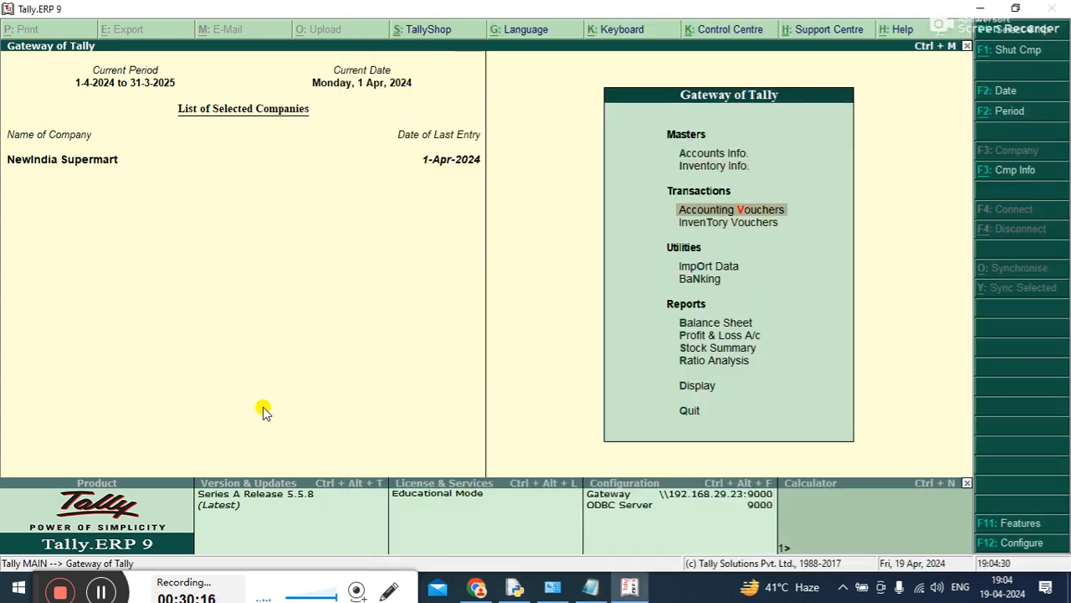
key("Return")
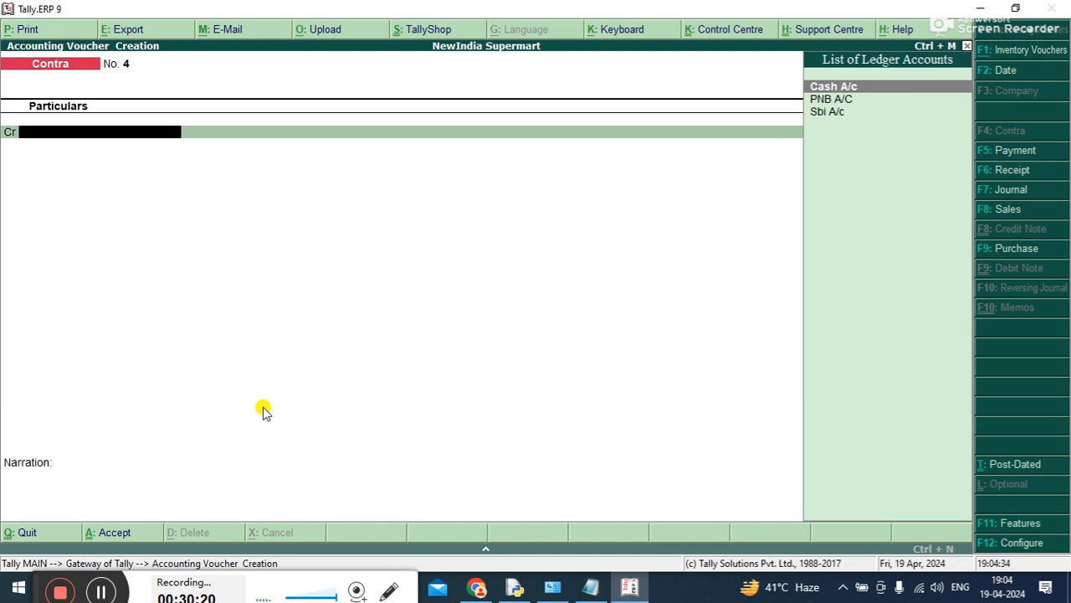
key("F9")
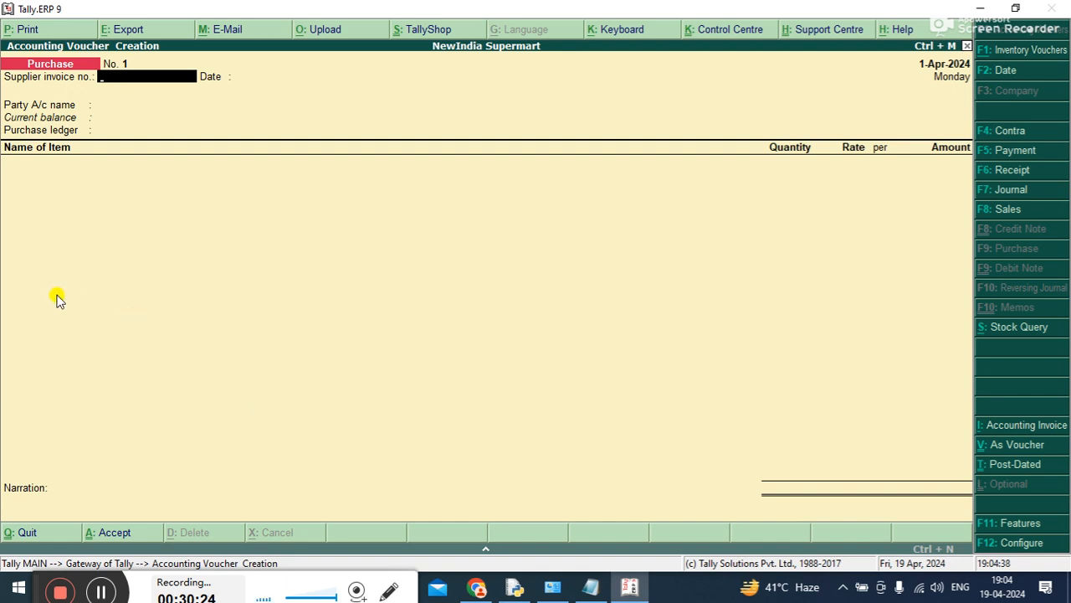
Set the purchase voucher's supplier invoice number to 1 and accept the date 1-Apr-2024
type("101")
key("BackSpace")
key("Return")
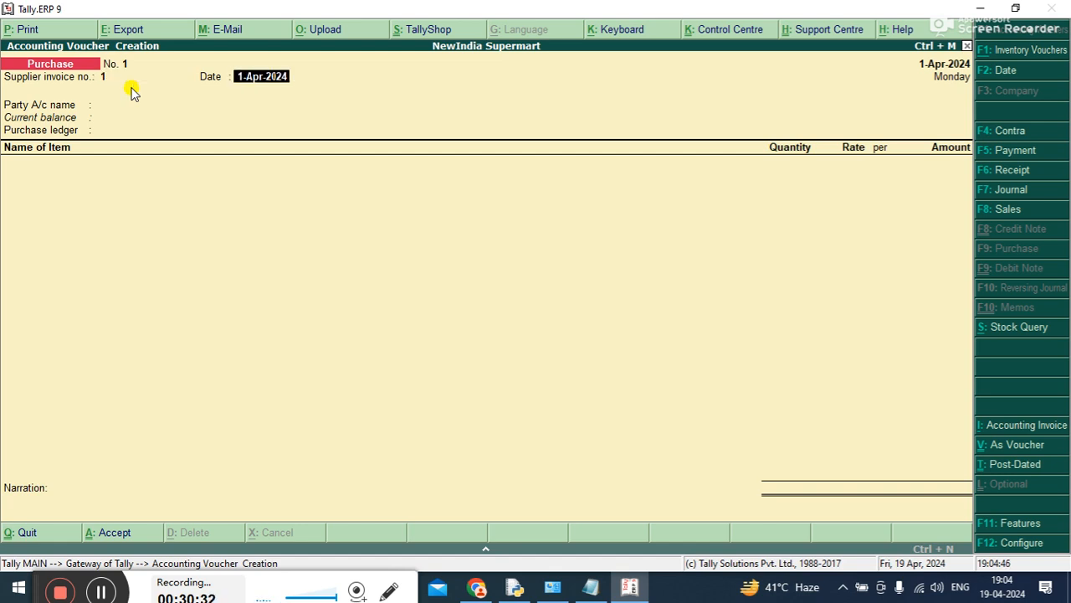
key("Return")
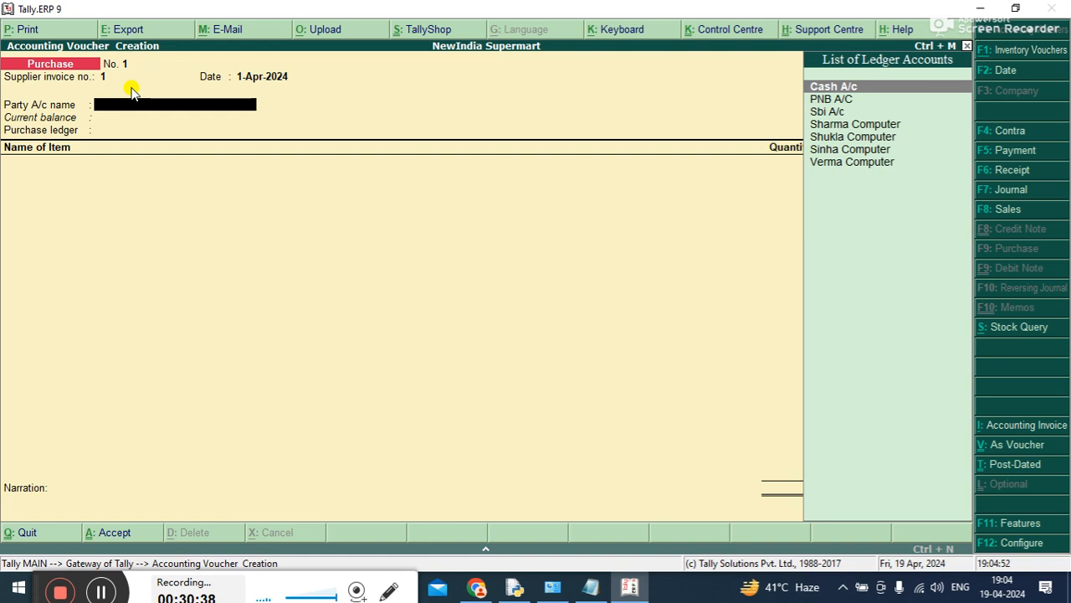
Set the party account to Cash A/c and the purchase ledger to Purchase A/c
key("Return")
key("ctrl+a")
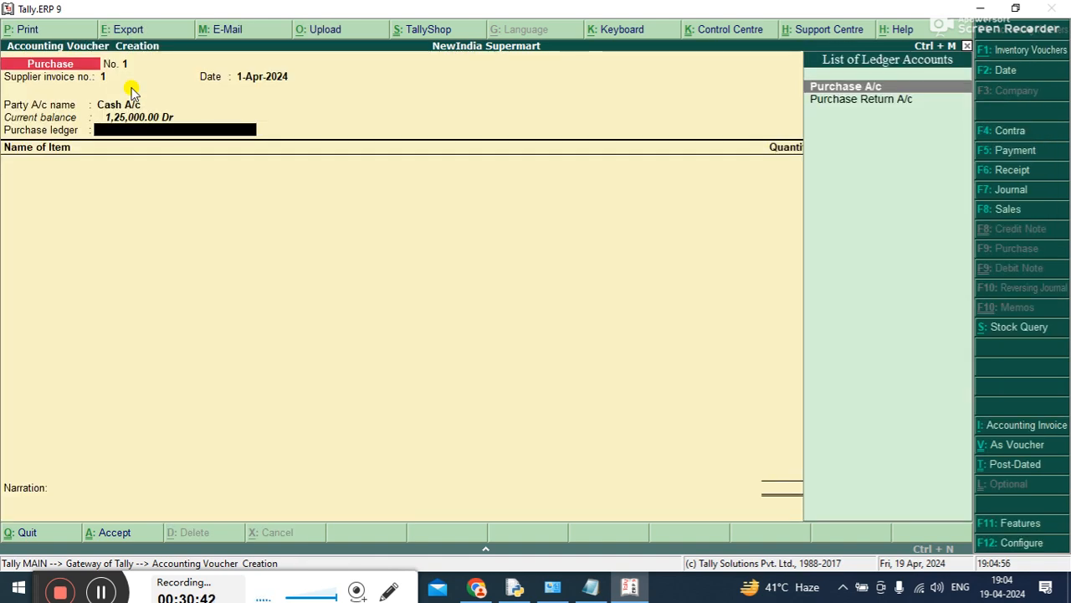
key("Return")
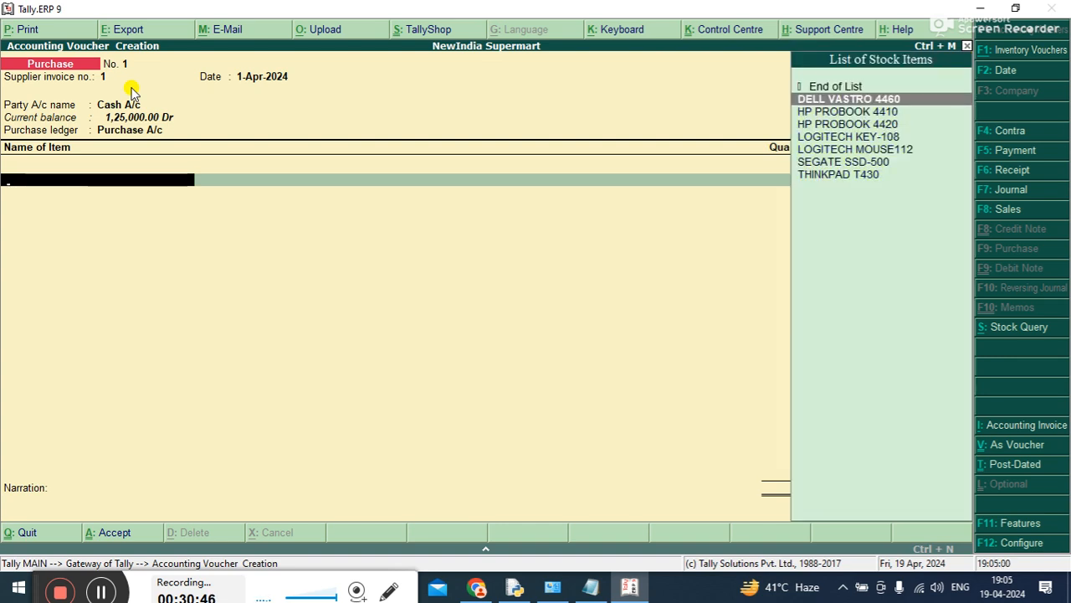
Add the stock item DELL VASTRO 4460 with a quantity of 6 P at a rate of 20,000
key("Return")
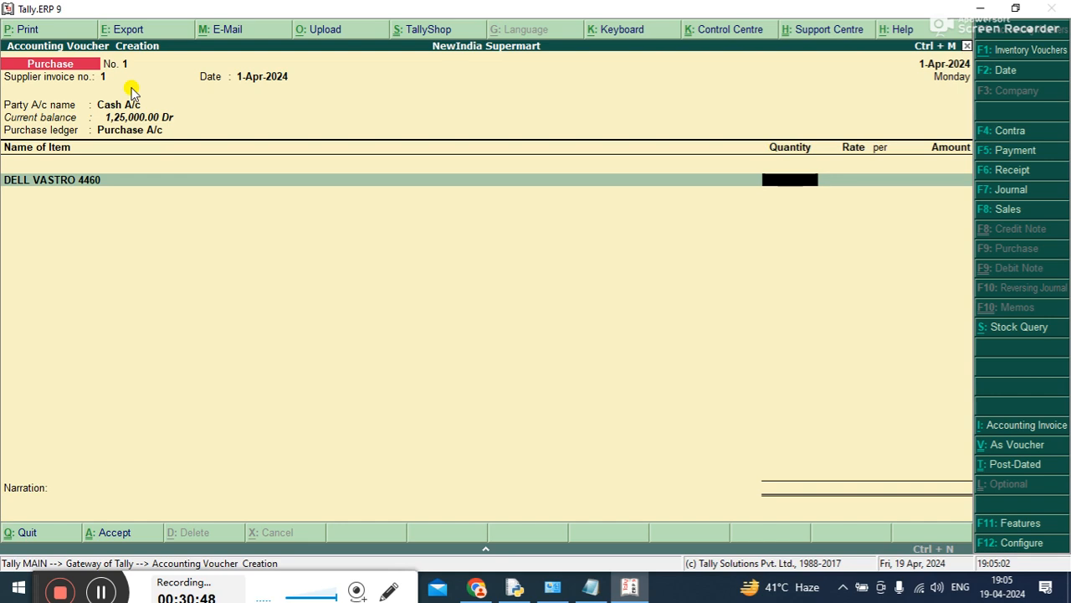
type("6")
key("Return")
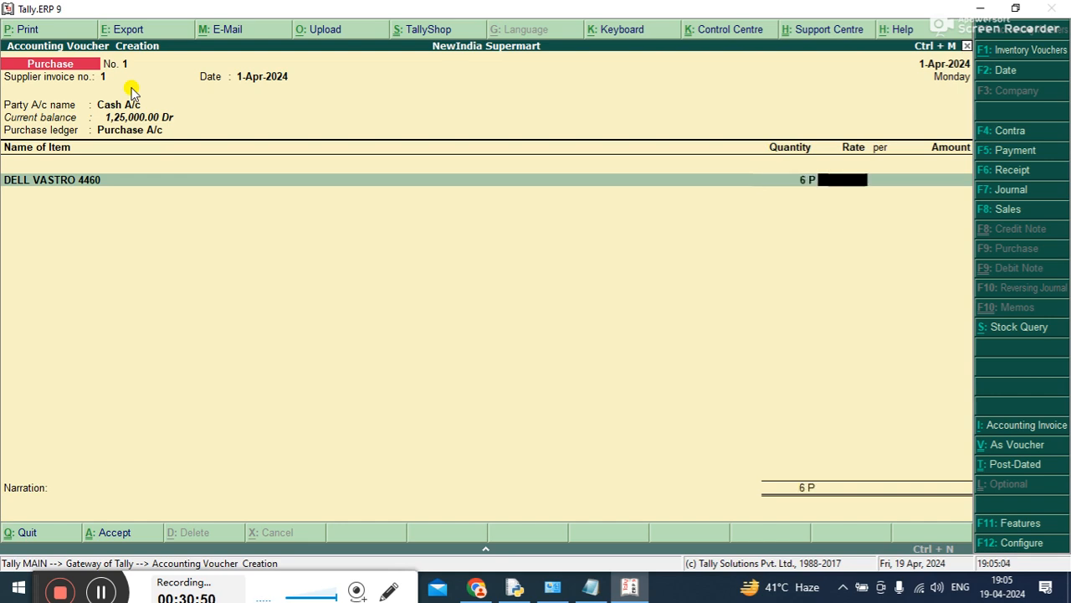
type("20000")
key("Return")
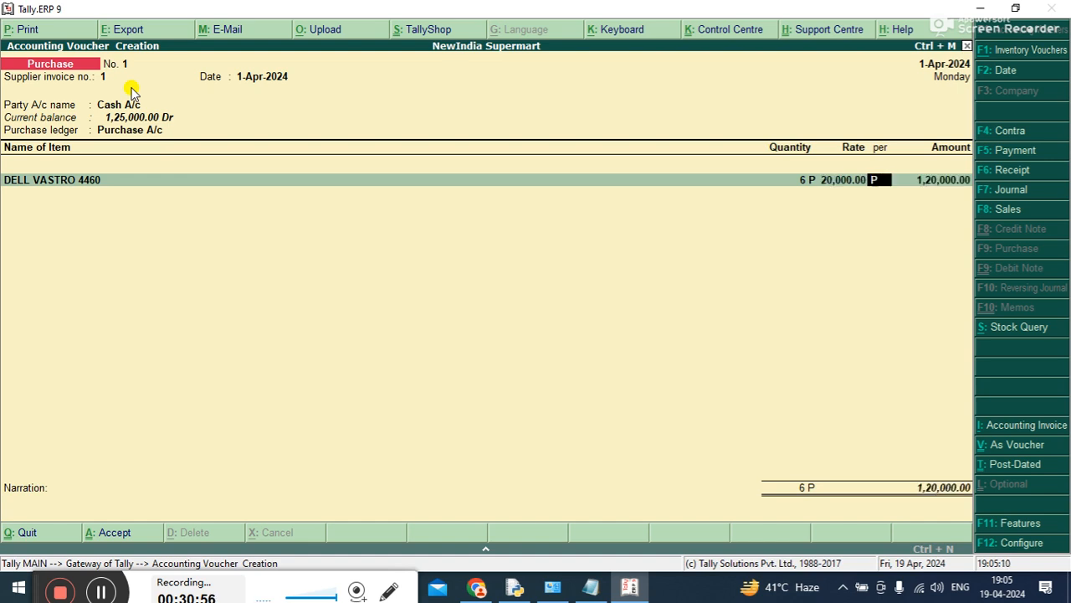
key("Return")
key("Return")
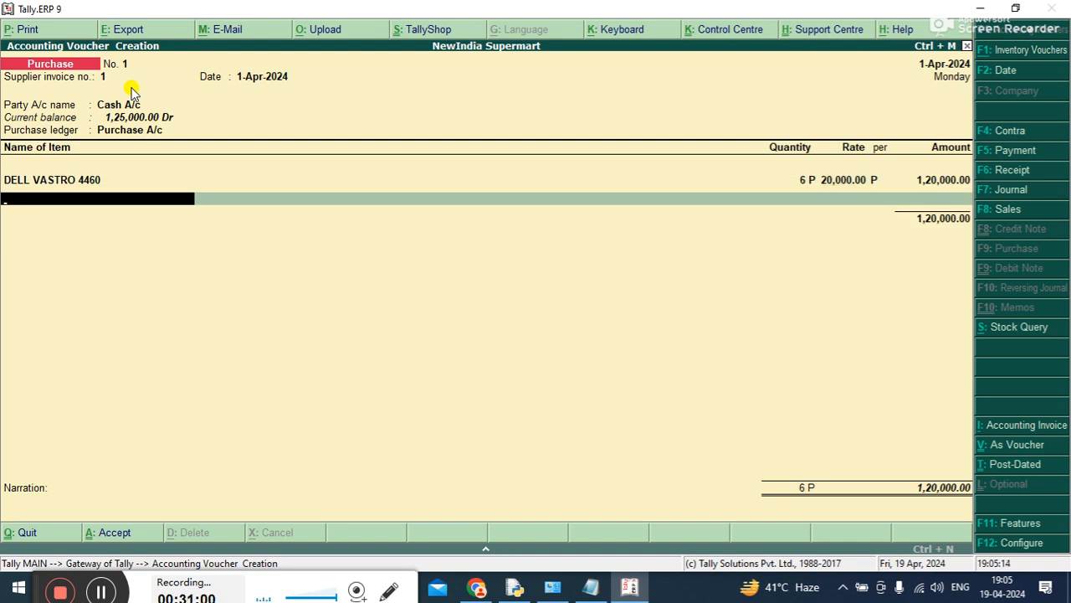
End the item list, enter the narration "BEING CASH PURCHASE." and save the first purchase voucher
key("Return")
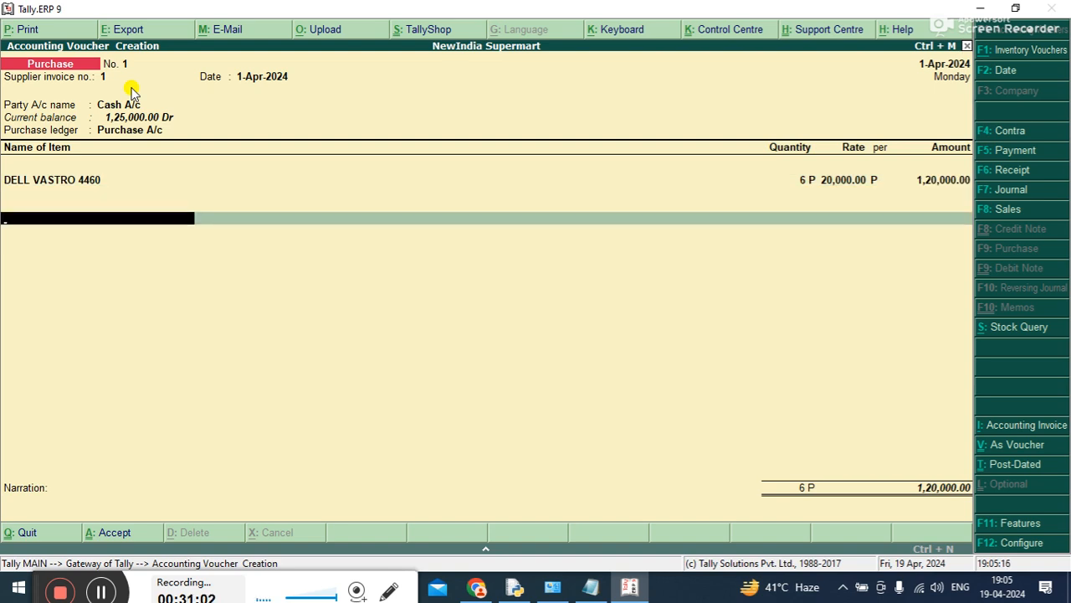
key("Return")
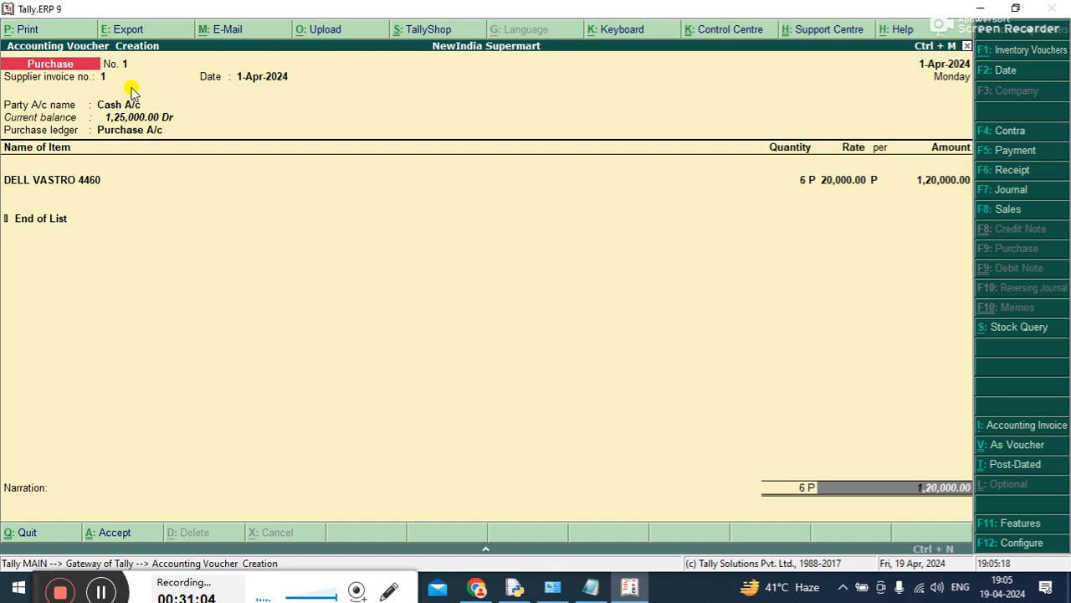
key("Return")
type("BEING CASH PURCH")
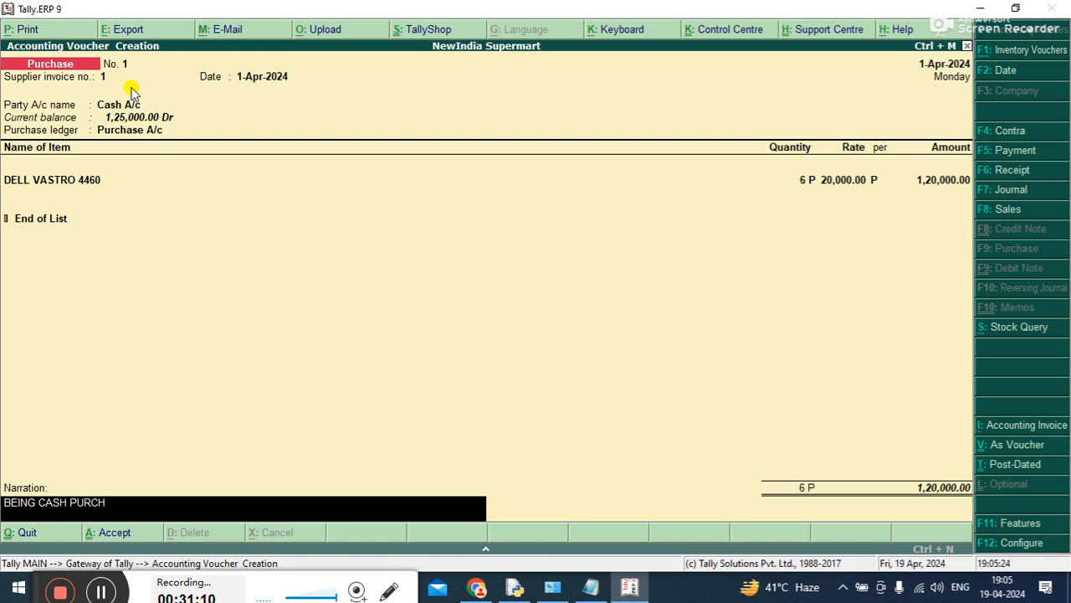
type("ASE.")
key("Return")
key("Return")
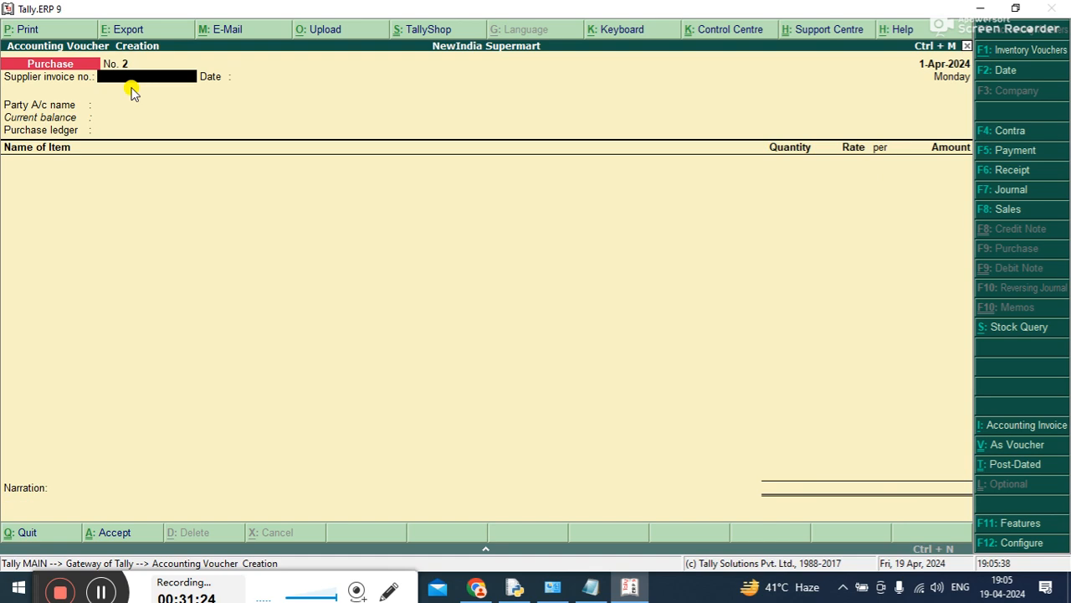
Fill in purchase voucher 2 with supplier invoice number 2, date 1-Apr-2024, party Verma Computer and ledger Purchase A/c
key("Return")
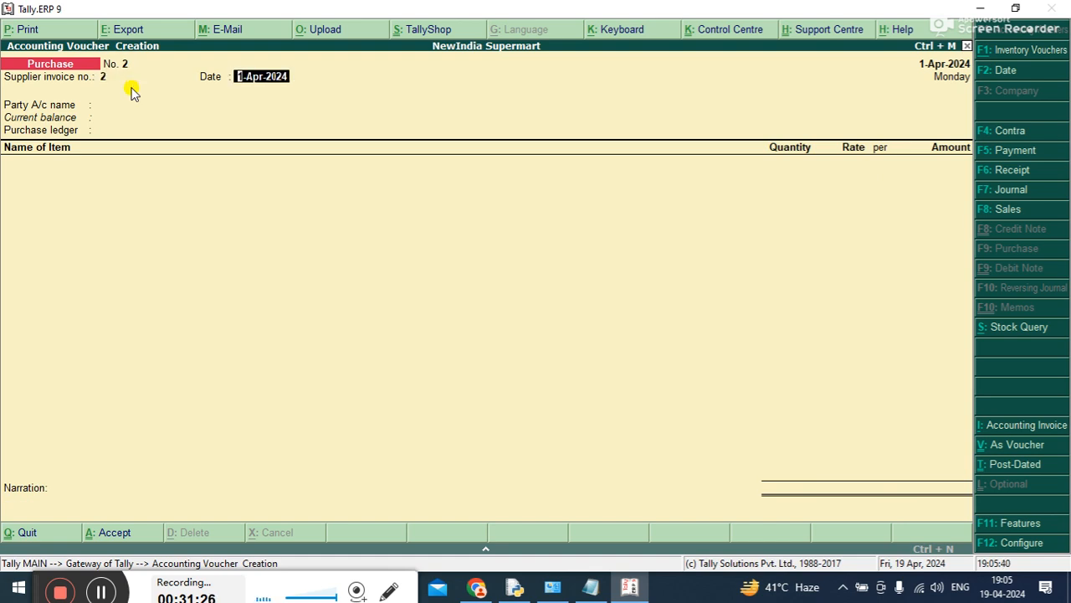
key("Return")
key("Down")
key("Down")
key("Down")
key("Down")
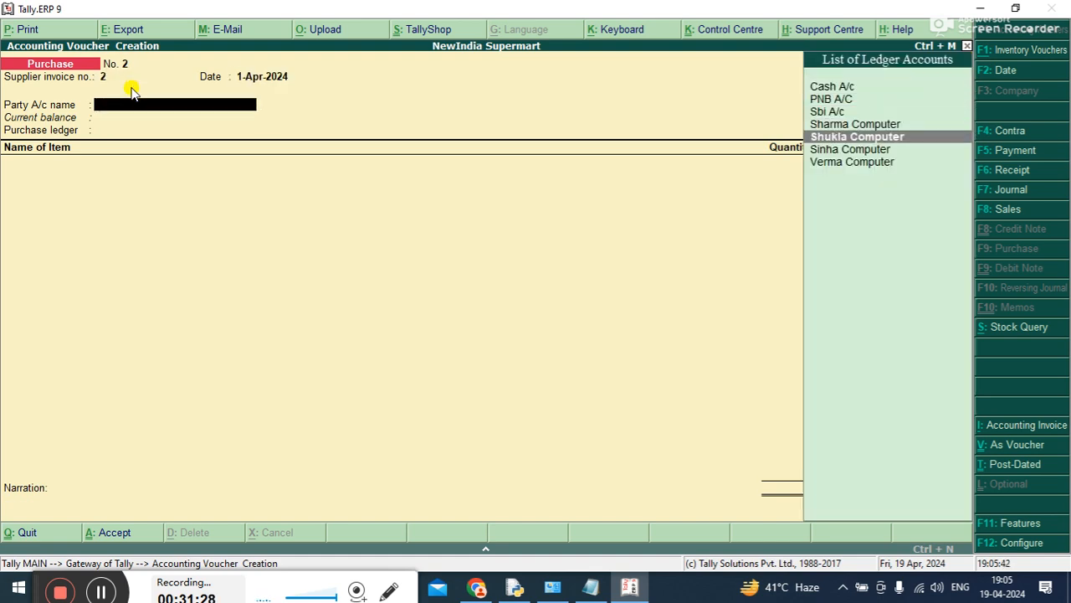
key("Down")
key("Down")
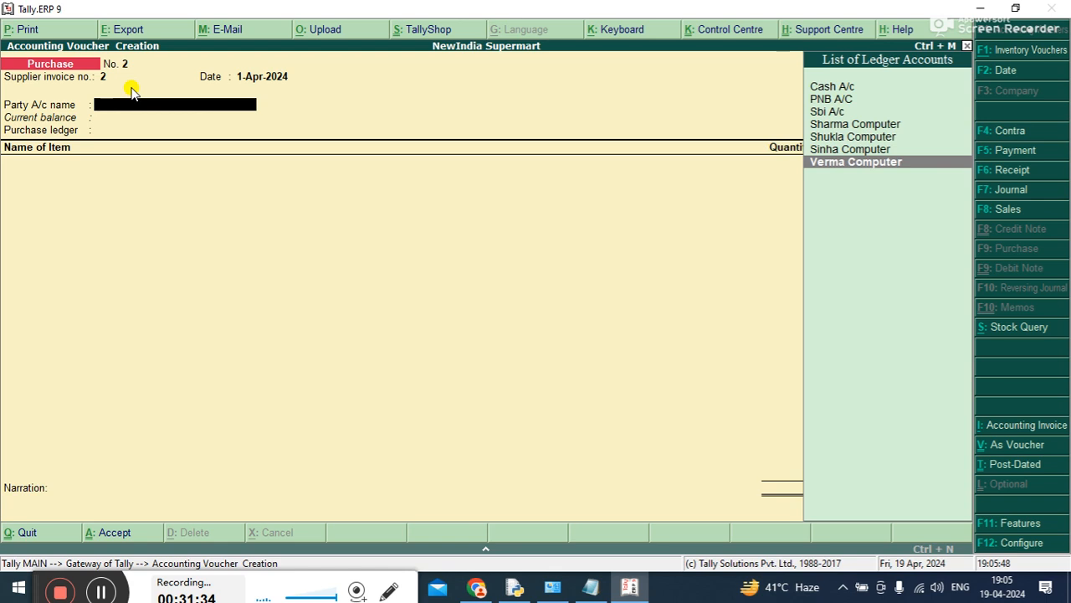
key("Return")
key("Return")
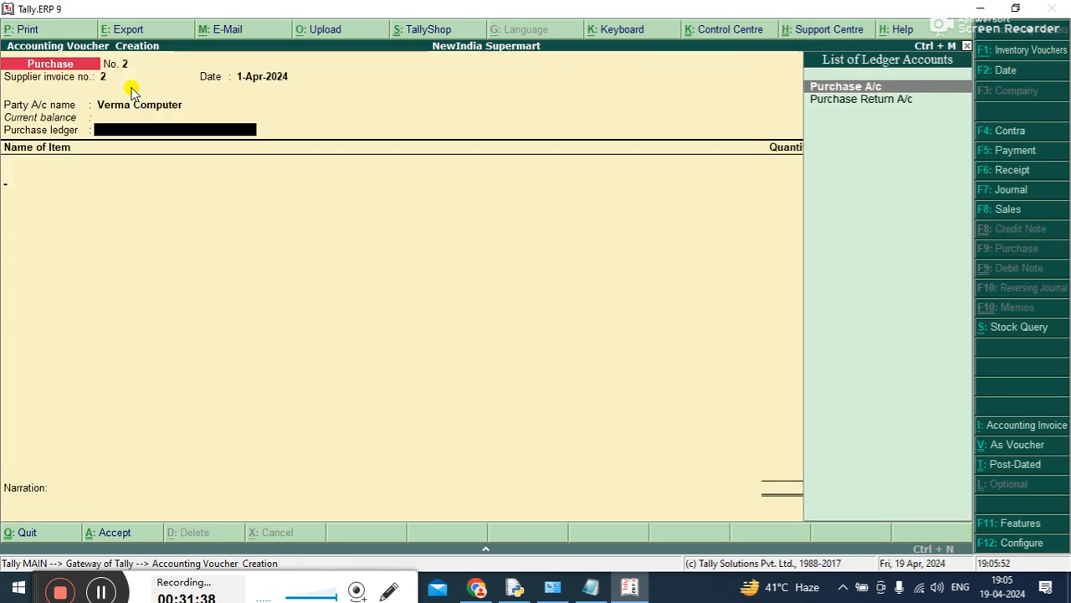
key("Return")
Add the stock item HP PROBOOK 4410 with a quantity of 6 P at a rate of 25,000
key("Down")
key("Down")
key("Up")
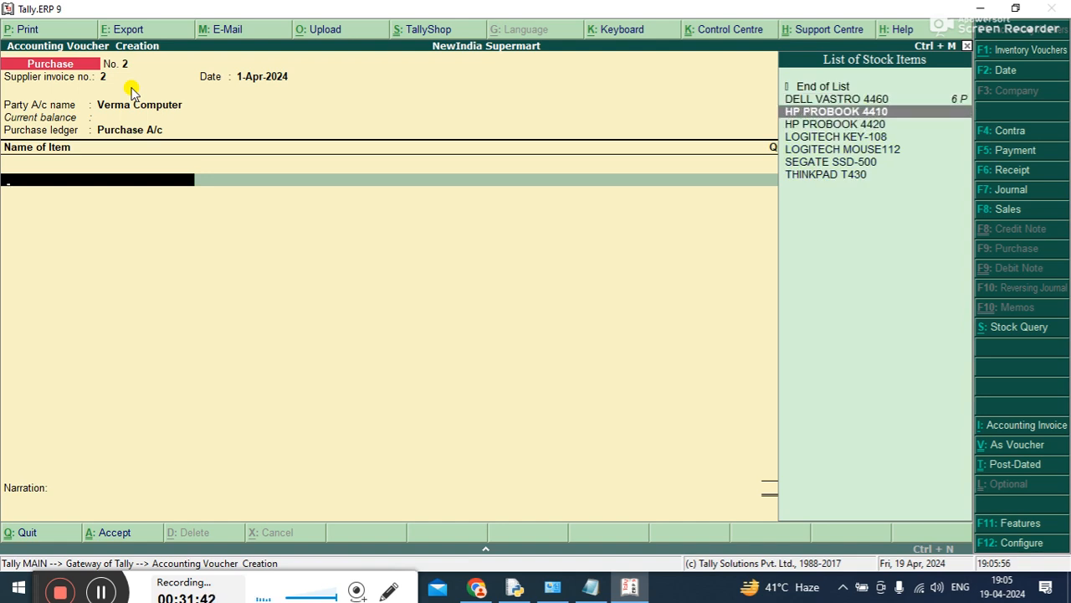
key("Return")
type("6")
key("Return")
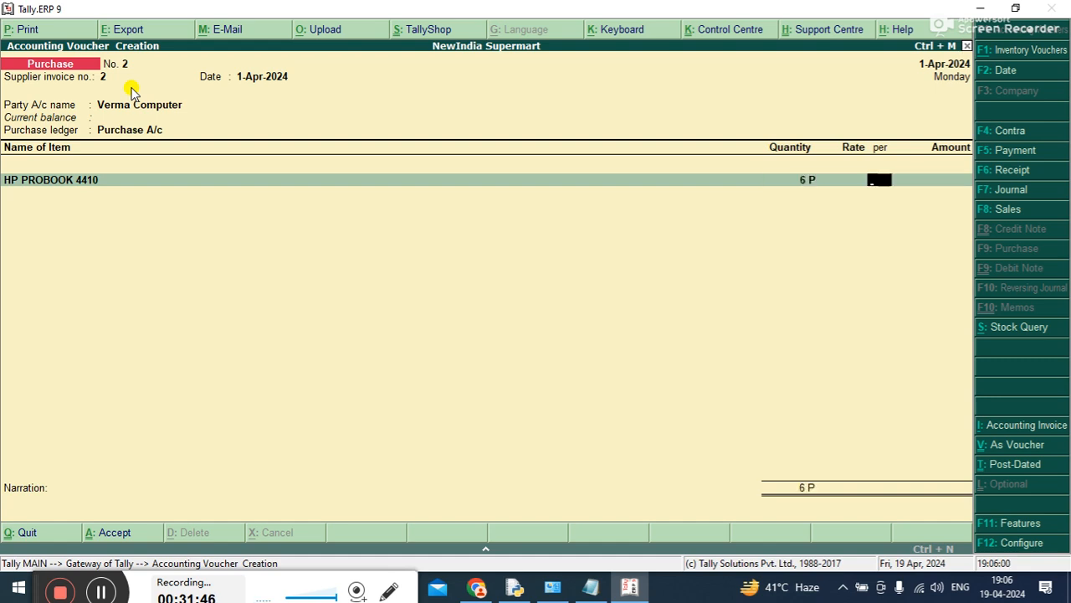
type("25,000")
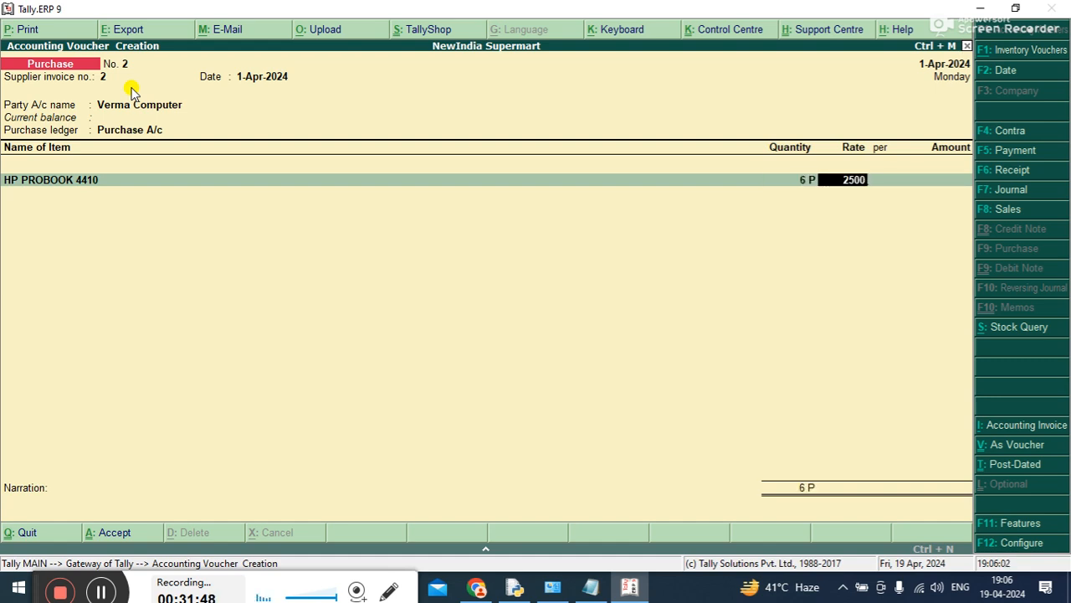
key("Return")
key("Return")
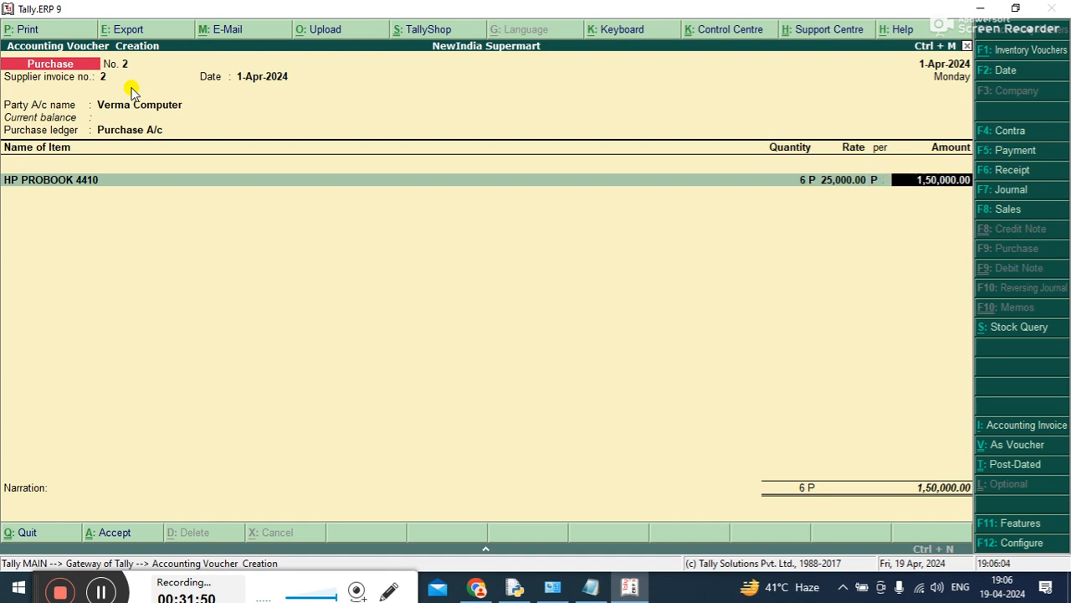
key("Return")
Choose SEGATE SSD-500 as the second stock item of the voucher
key("Down")
key("Down")
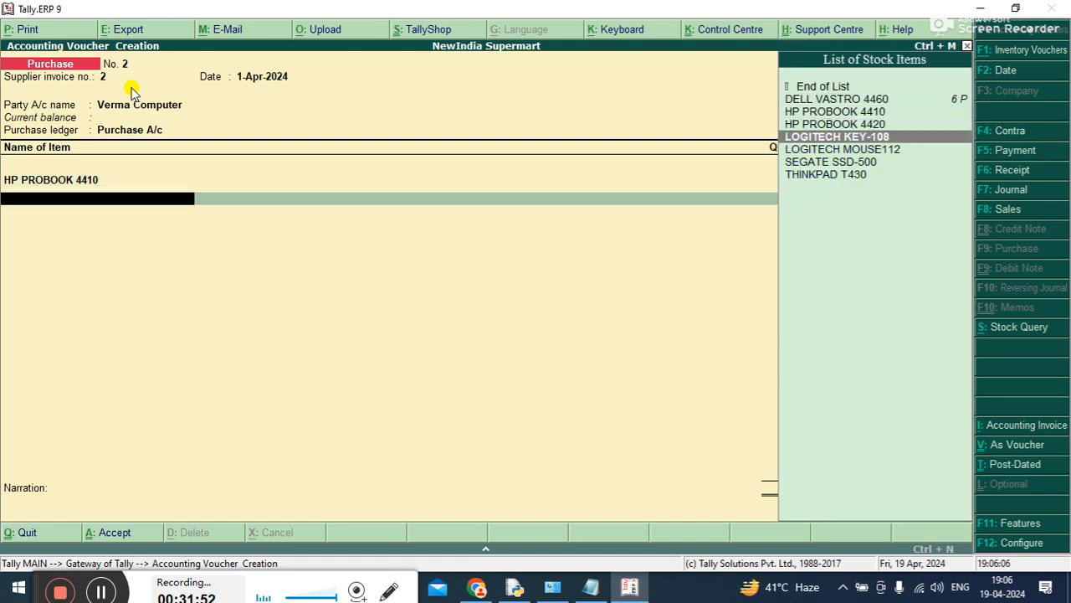
key("Down")
key("Down")
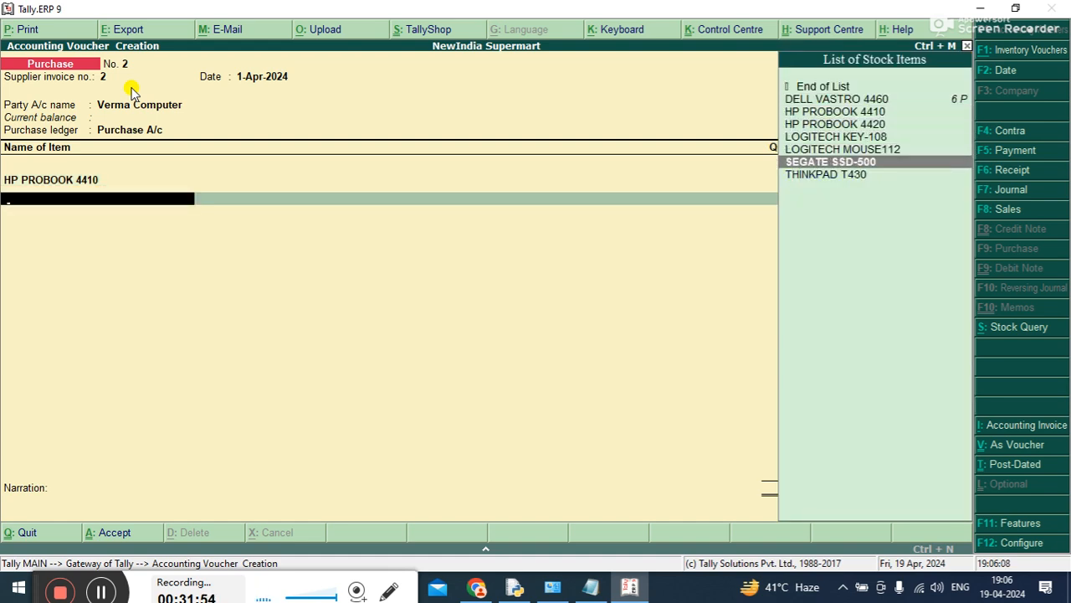
key("Return")
Try quantities of 12-0 D, 6-0 D, 0-7 D, 24-0 D and 1-0 D for SEGATE SSD-500
type("12")
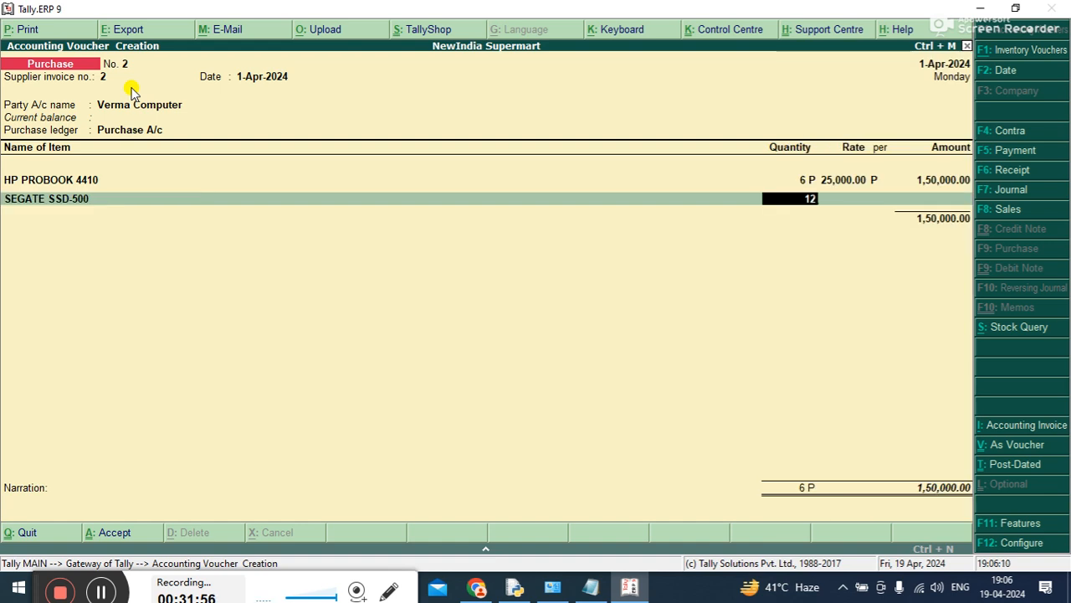
key("Return")
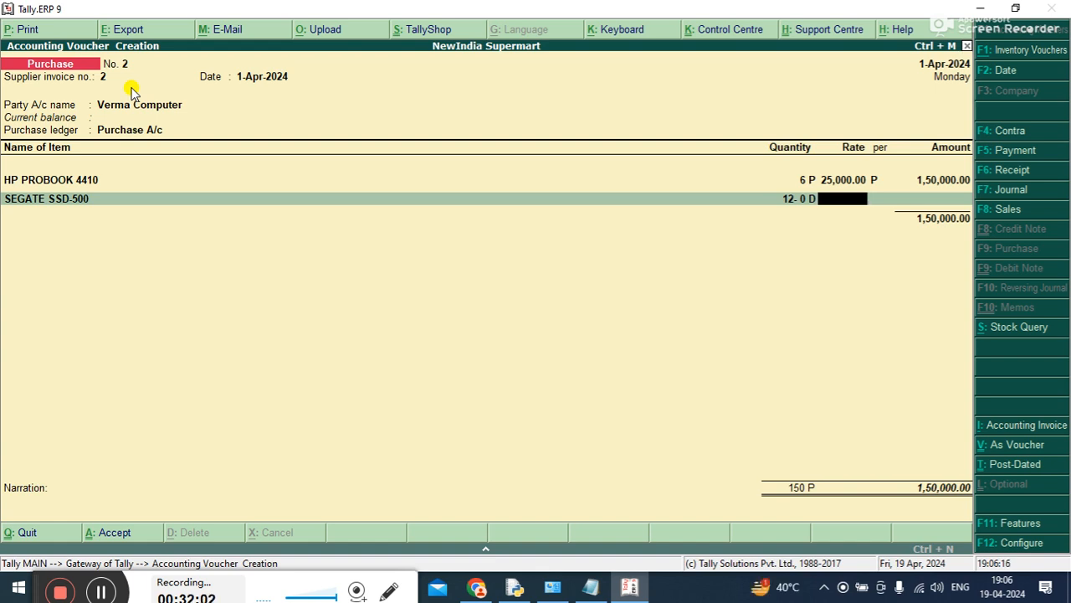
key("BackSpace")
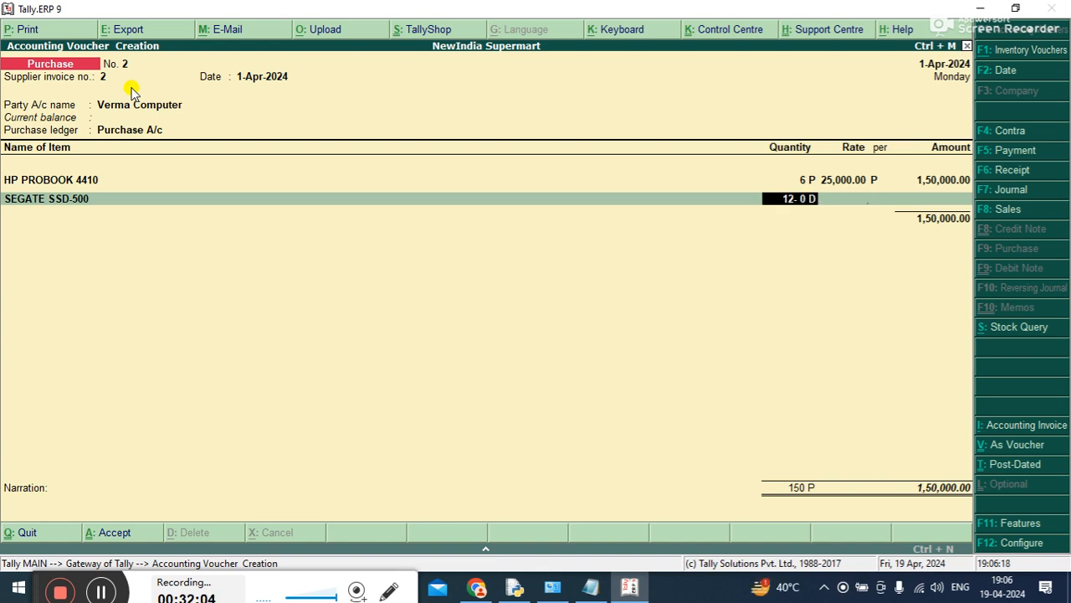
type("6")
key("Return")
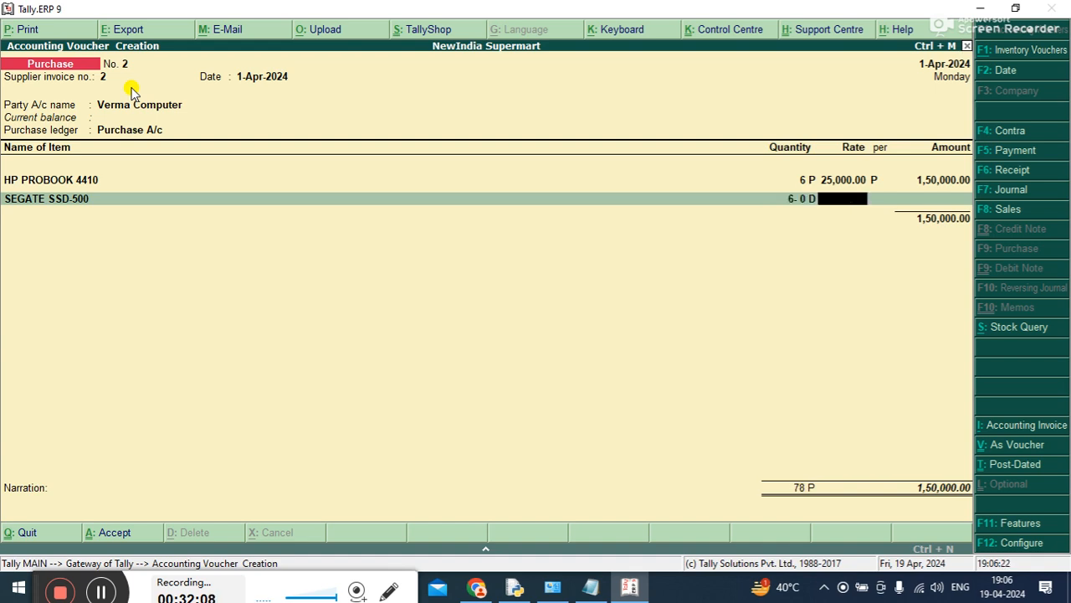
key("BackSpace")
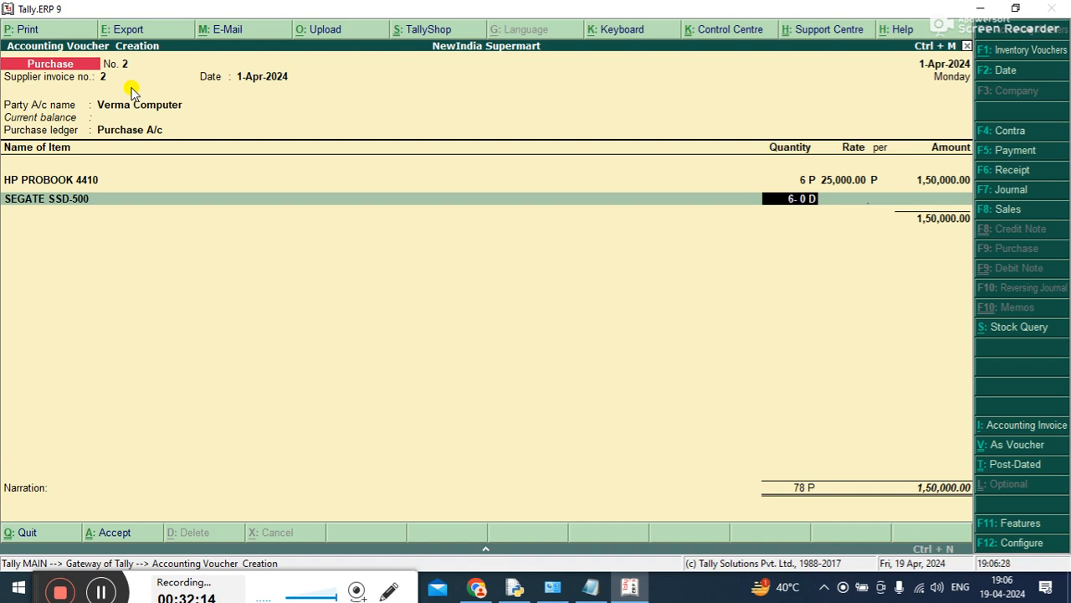
key("BackSpace")
type("7")
key("Return")
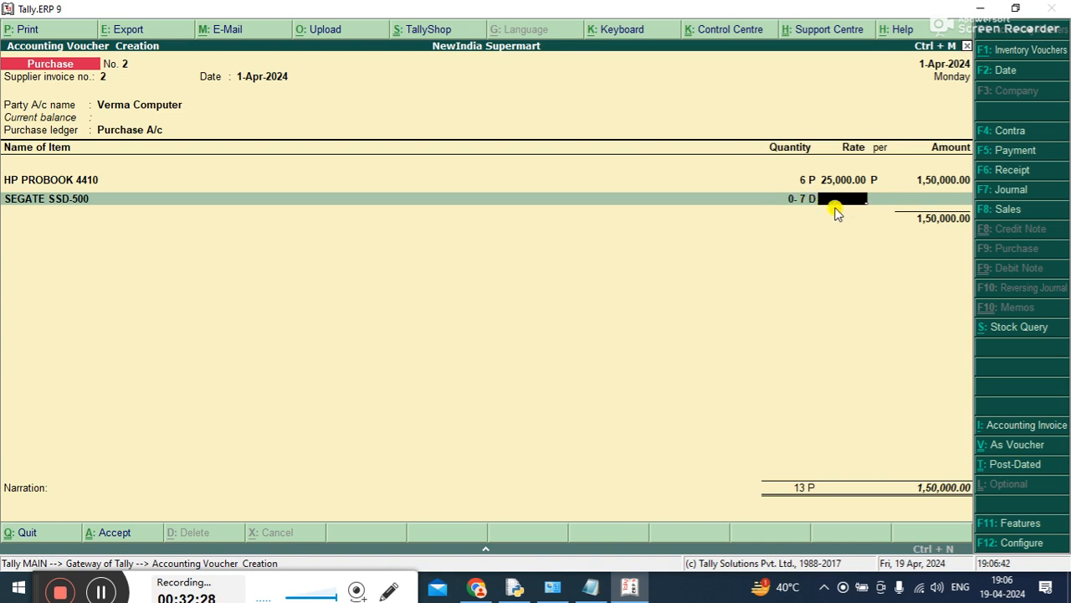
key("BackSpace")
key("BackSpace")
type("24")
key("Return")
key("BackSpace")
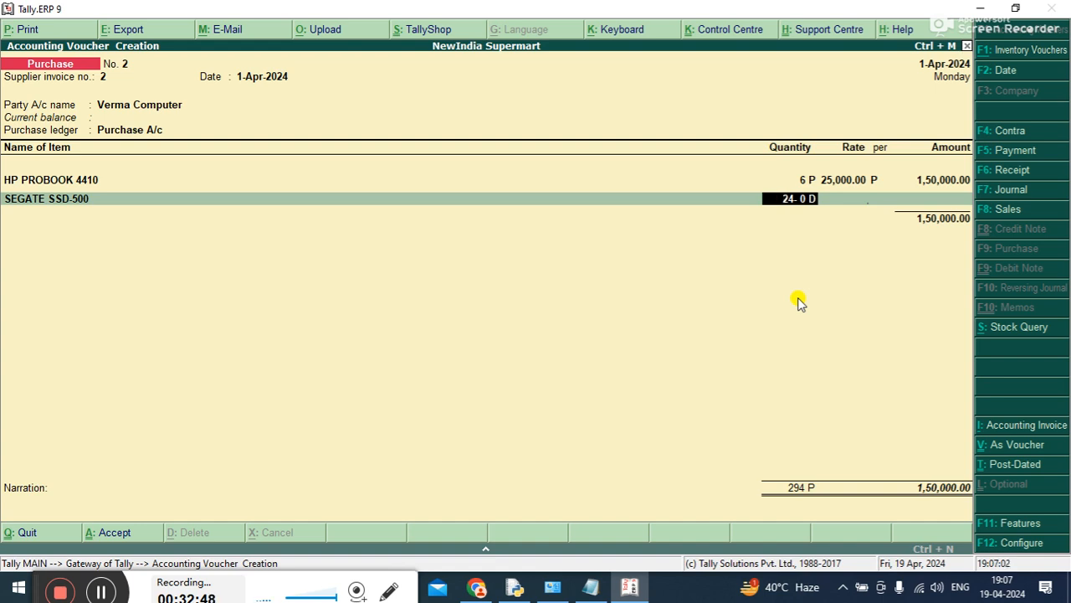
type("12P")
key("Return")
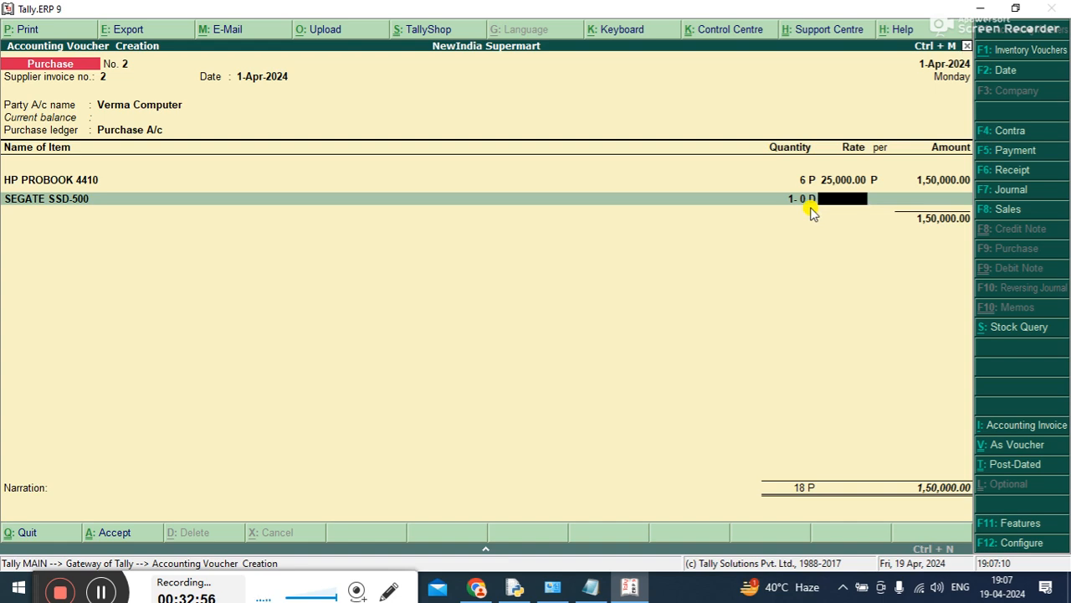
Set the SEGATE SSD-500 quantity to 2-0 D and its rate to 2,000 per D
key("BackSpace")
type("2")
key("Return")
type("2000")
key("Return")
key("Return")
key("Return")
key("Return")
key("Return")
key("Return")
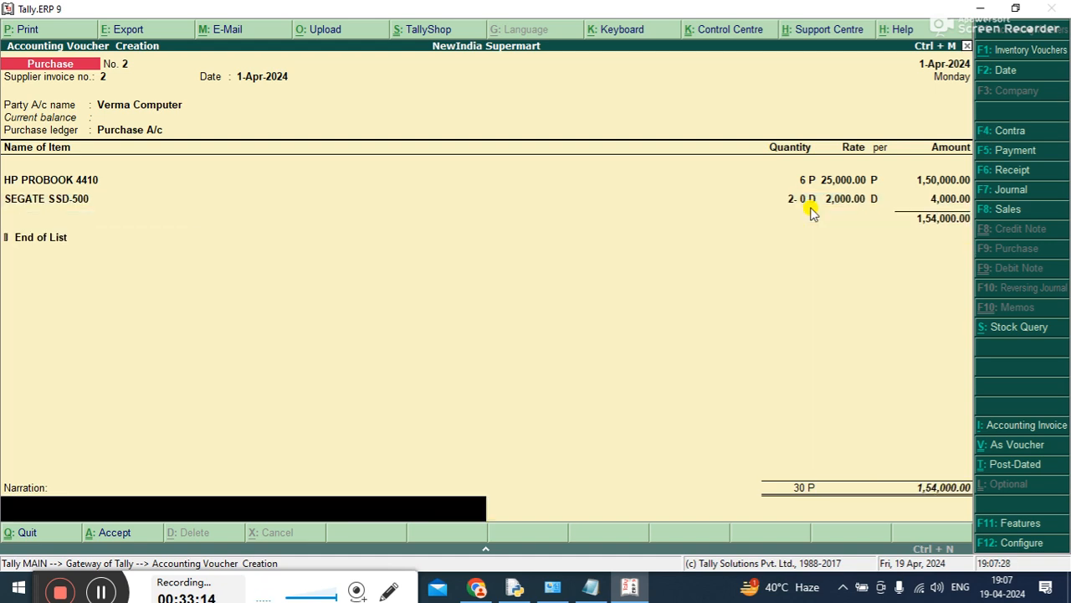
End the item list, enter the narration "BEING CREDIT PURCHASE FROM VERMA COMPUTER." and save the second purchase voucher
type("BEING CREDIT PURCHASE")
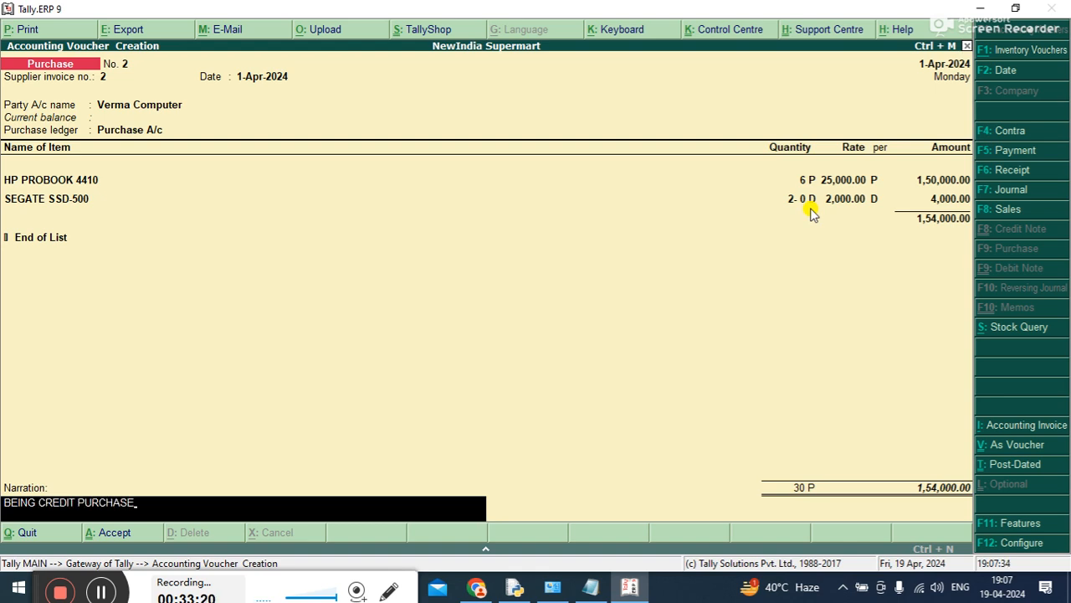
type(" FROM VERMA COMPUTER.")
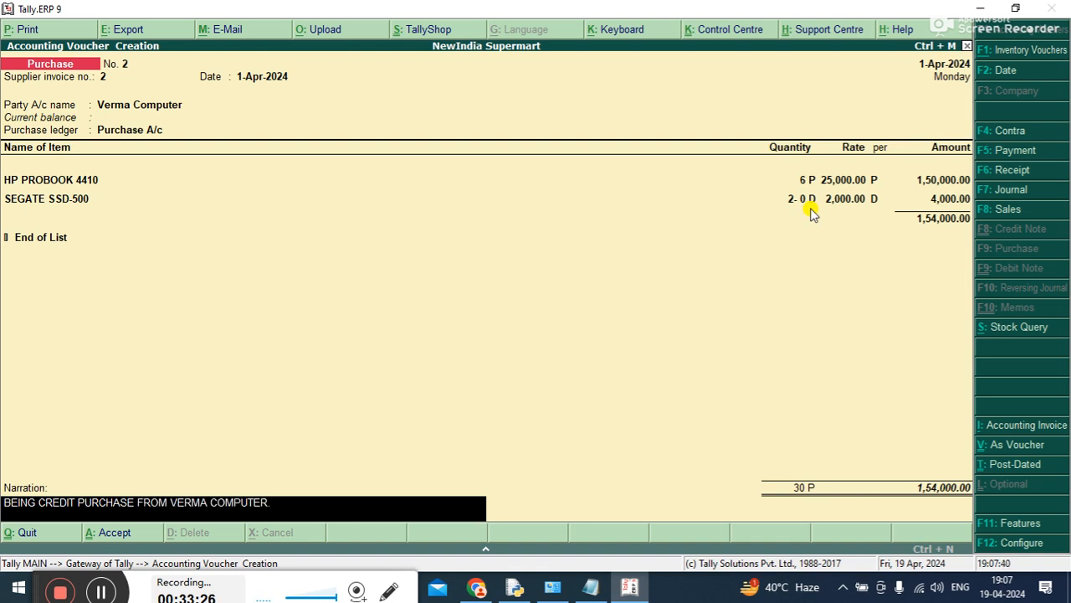
key("Return")
key("Return")
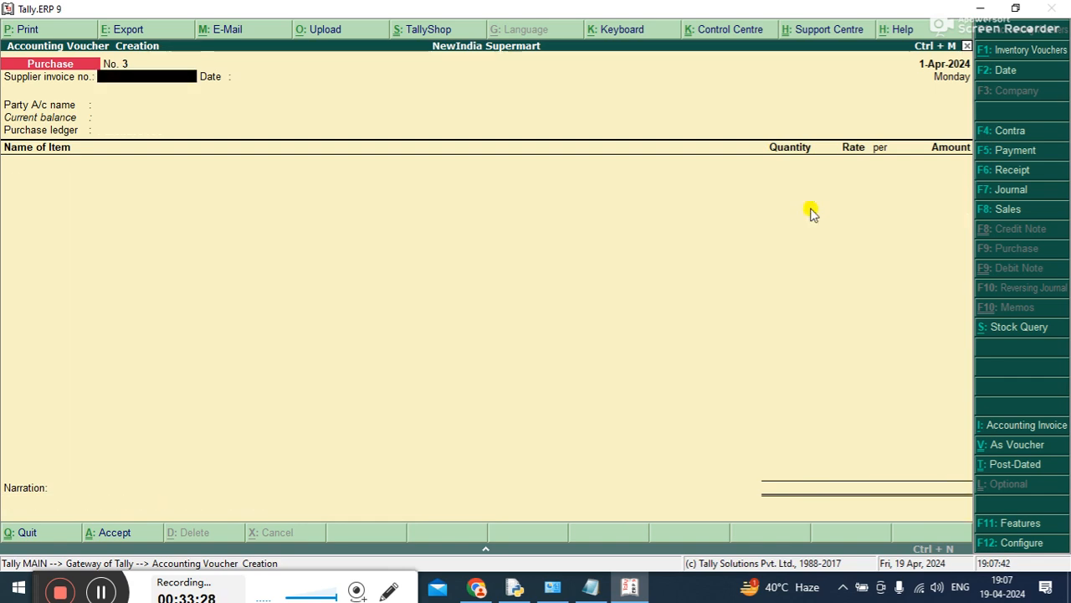
Leave voucher entry and consult the voucher descriptions in the Tally Crash Course notes in Notepad before returning to Tally.ERP 9
key("Escape")
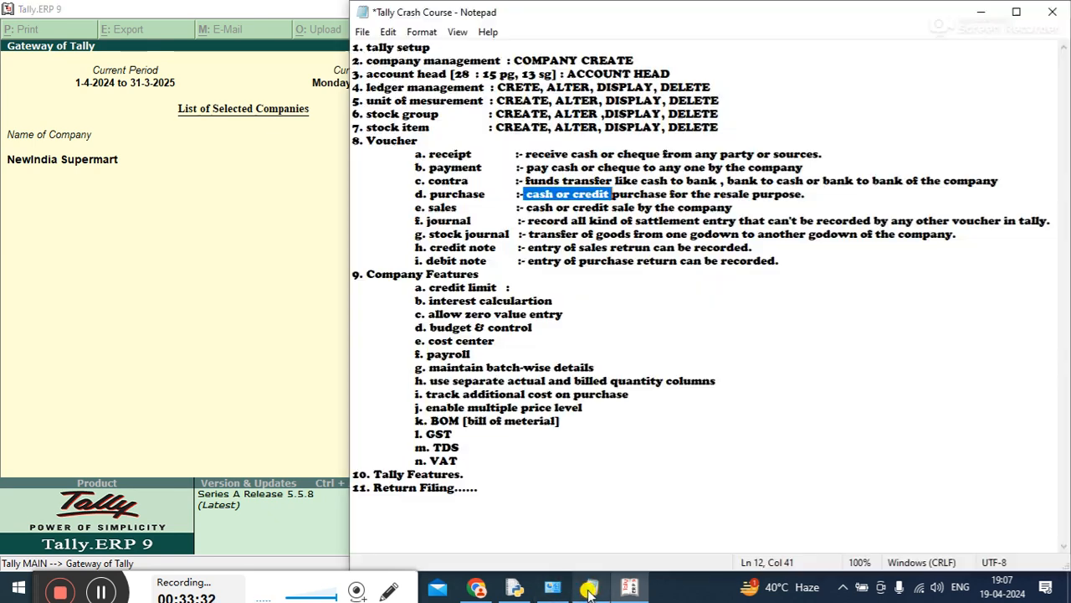
left_click(590, 589)
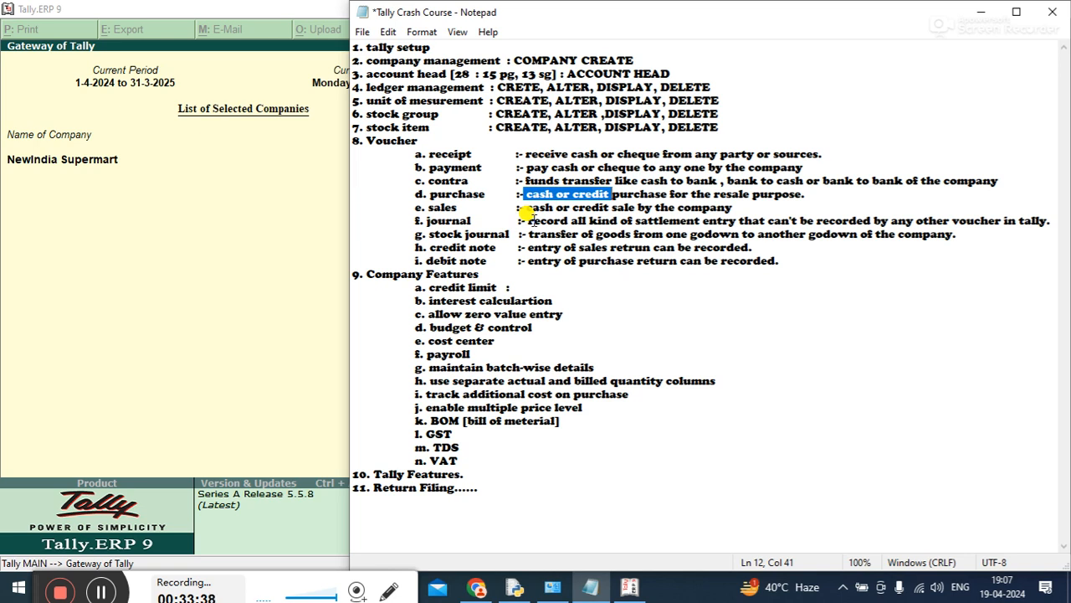
left_click(244, 172)
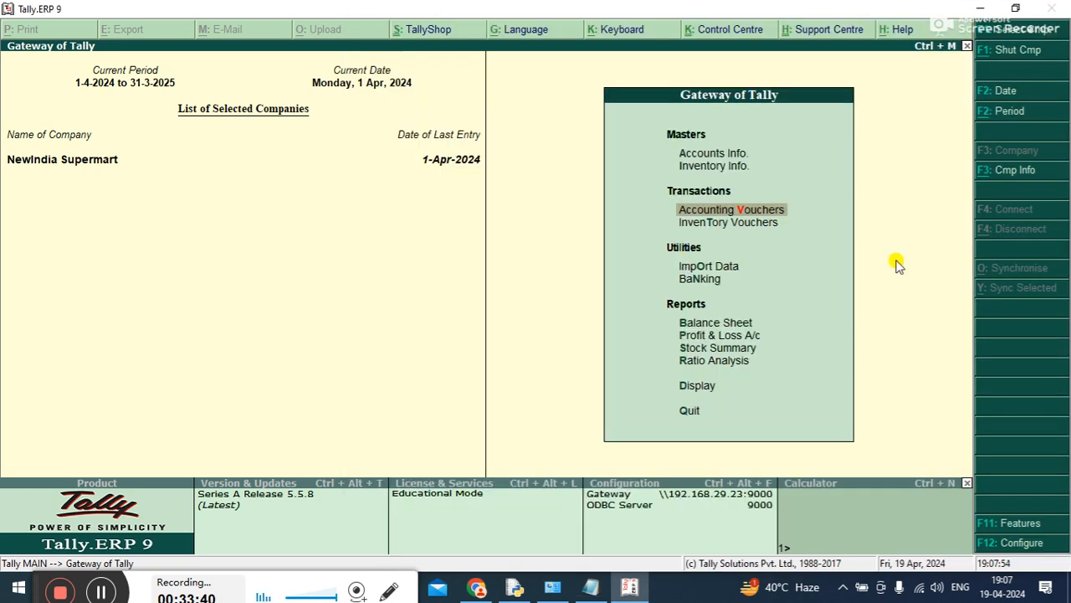
Start a sales voucher for NewIndia Supermart with reference number 1
key("Return")
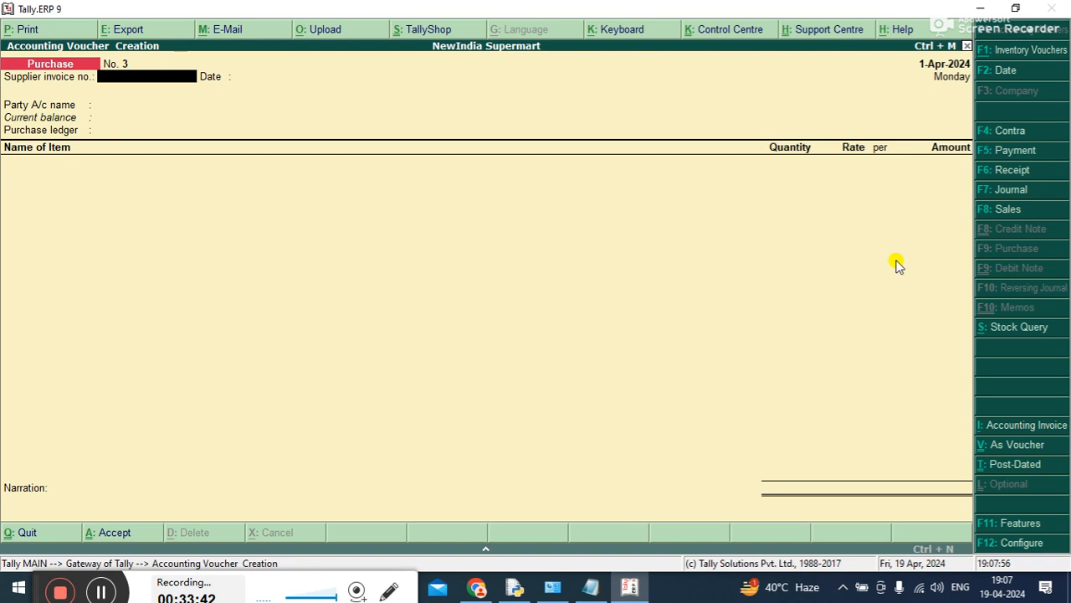
key("F8")
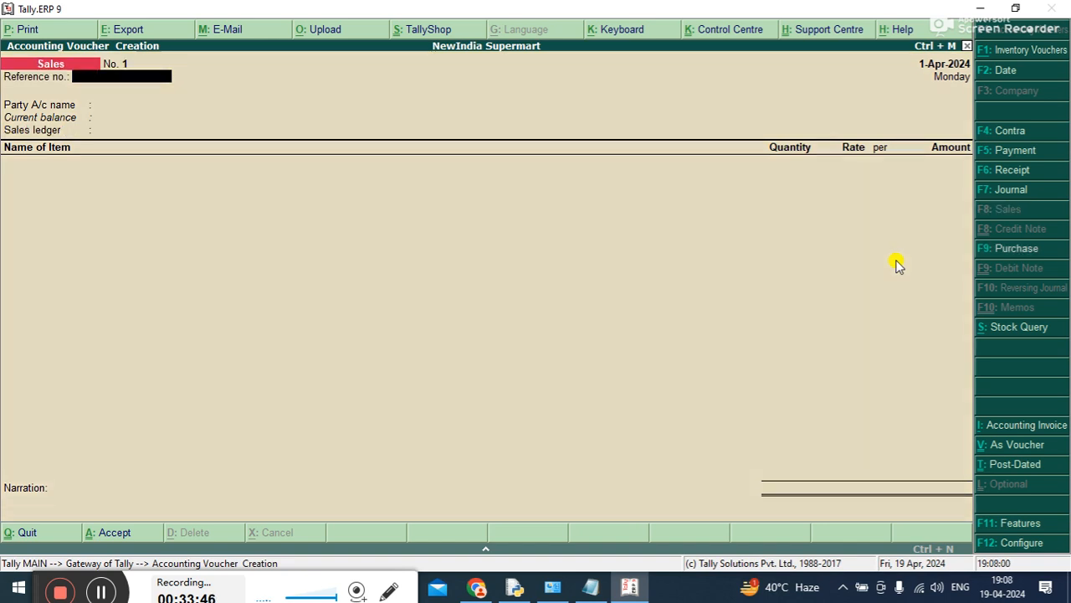
type("1")
key("Return")
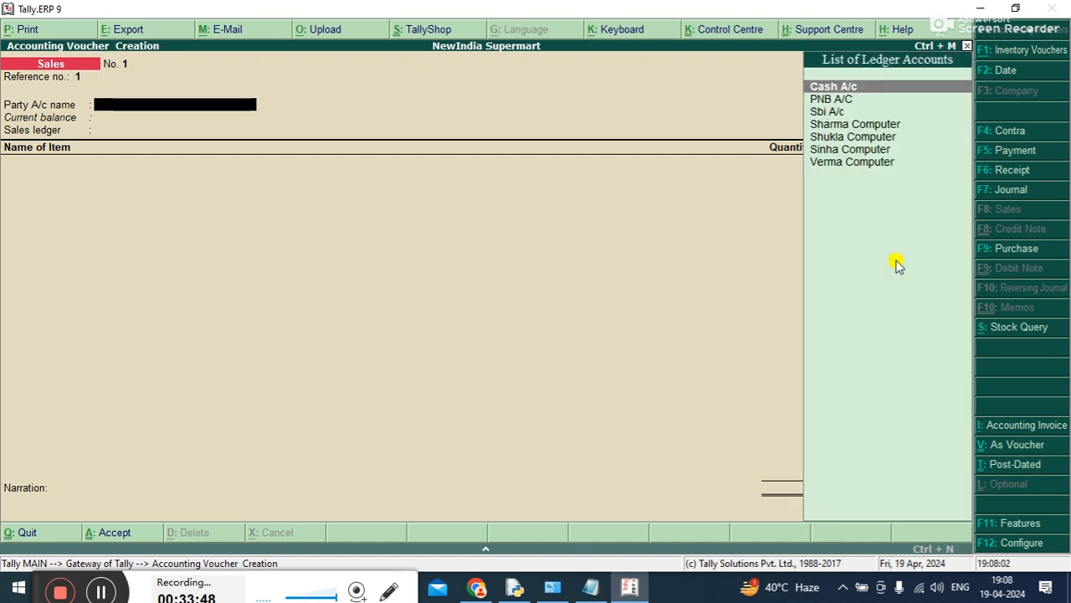
Set the sales voucher's party account to Cash A/c and its sales ledger to Sales A/c
key("Down")
key("Down")
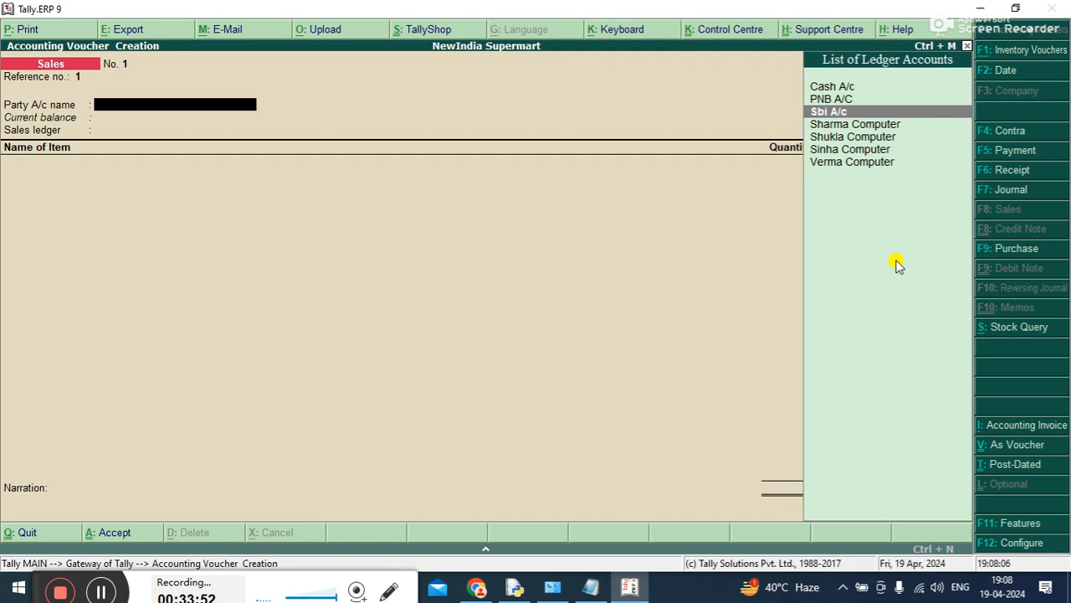
key("Up")
key("Up")
key("Down")
key("Down")
key("Up")
key("Up")
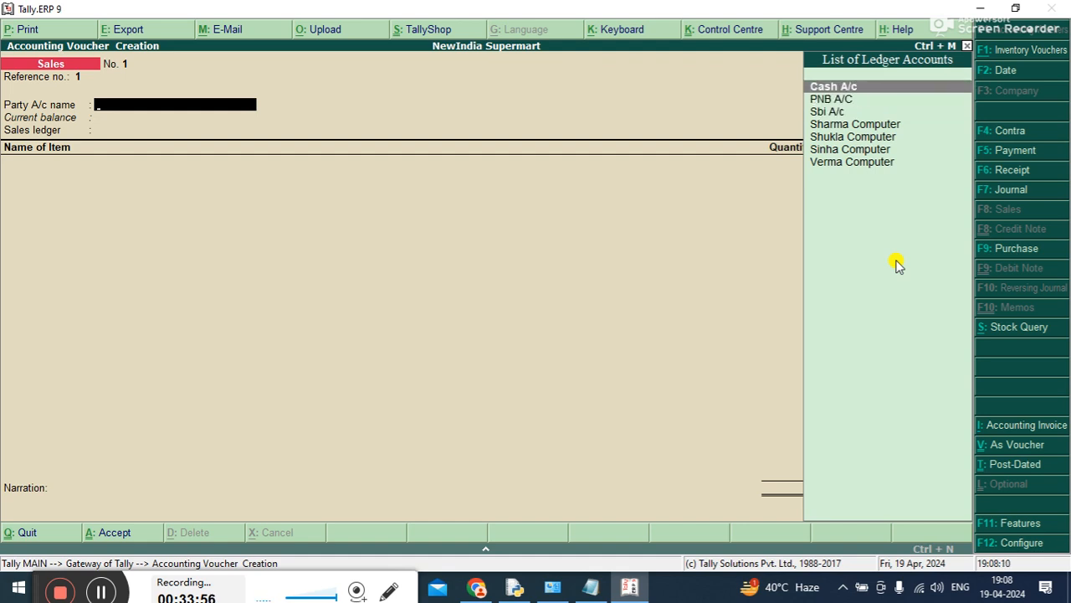
key("Return")
key("ctrl+a")
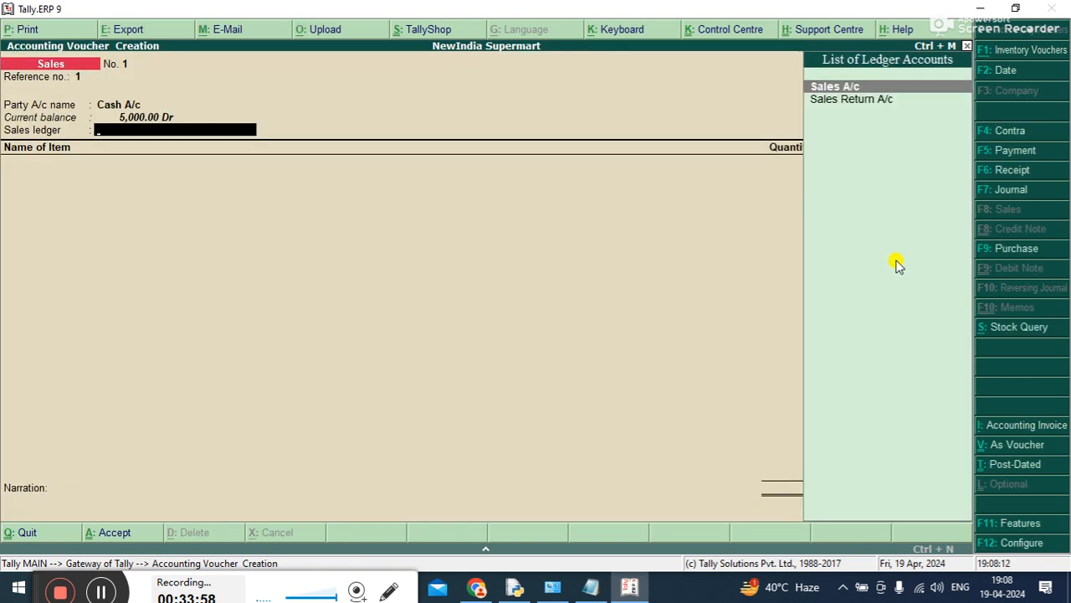
key("Down")
key("Up")
key("Return")
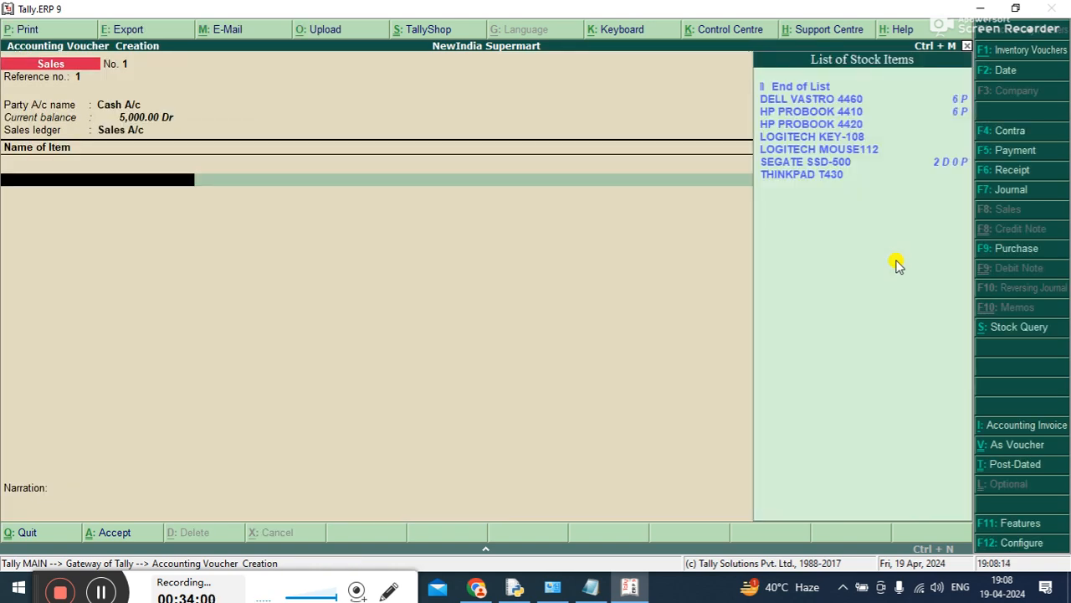
Add DELL VASTRO 4460 to the cash sale with a quantity of 2 P at a rate of 30,000 per P
key("Down")
key("Down")
key("Up")
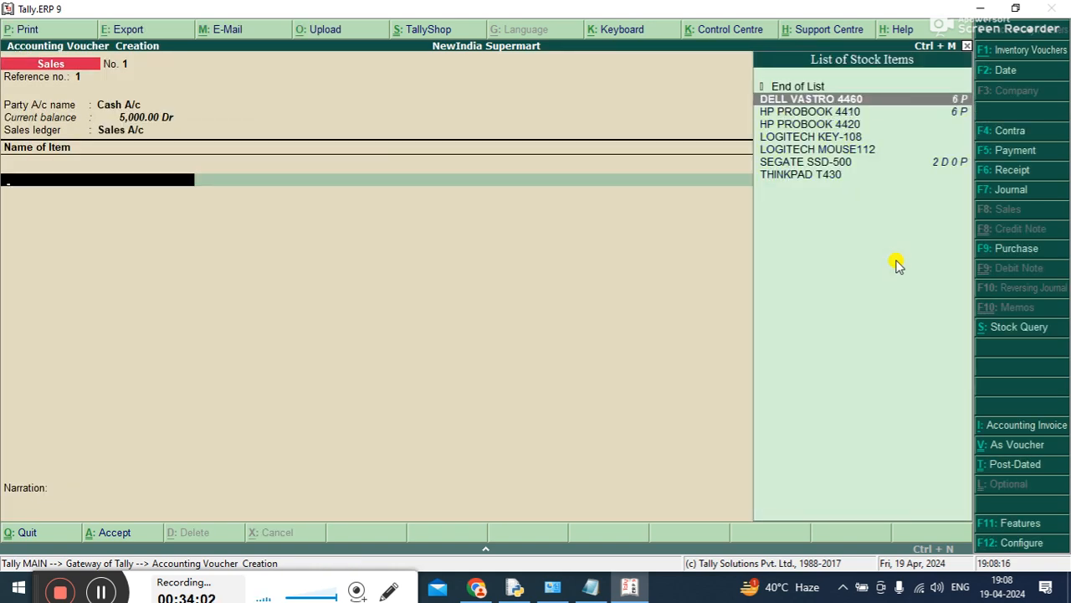
key("Return")
type("2")
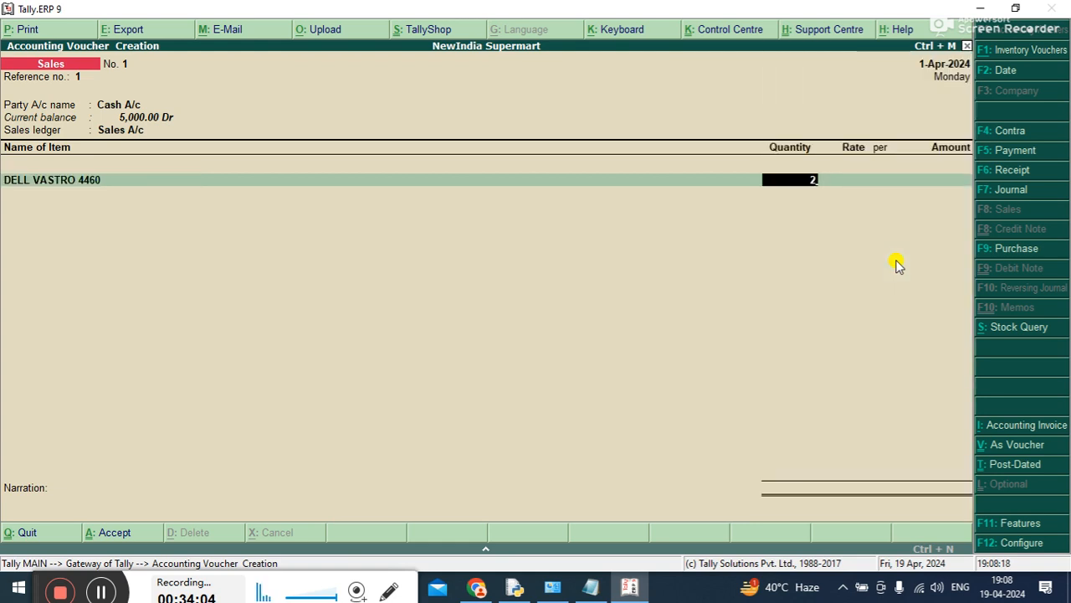
key("Return")
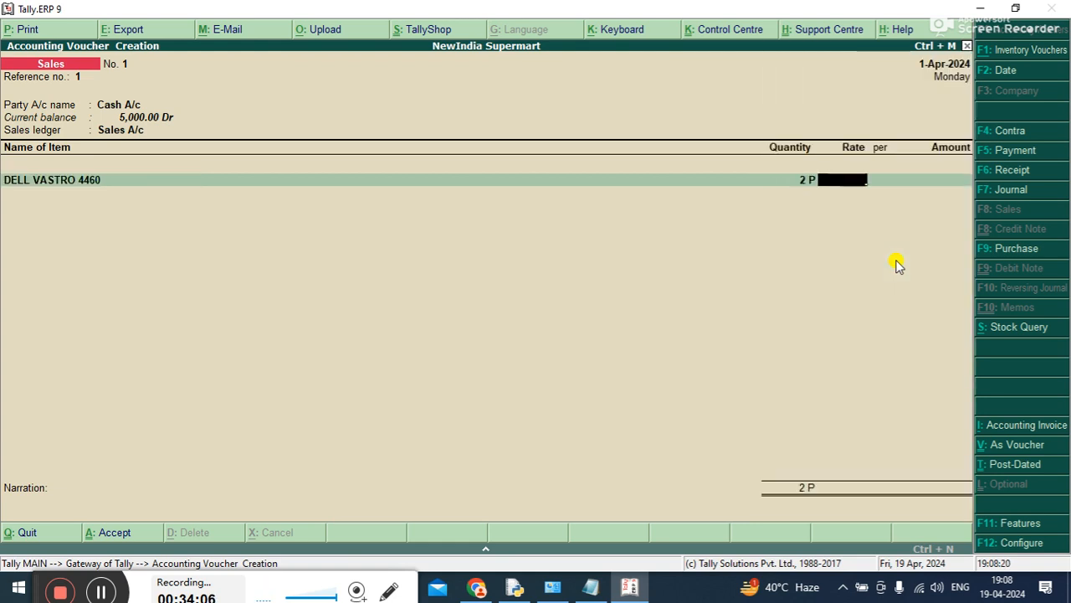
type("30000")
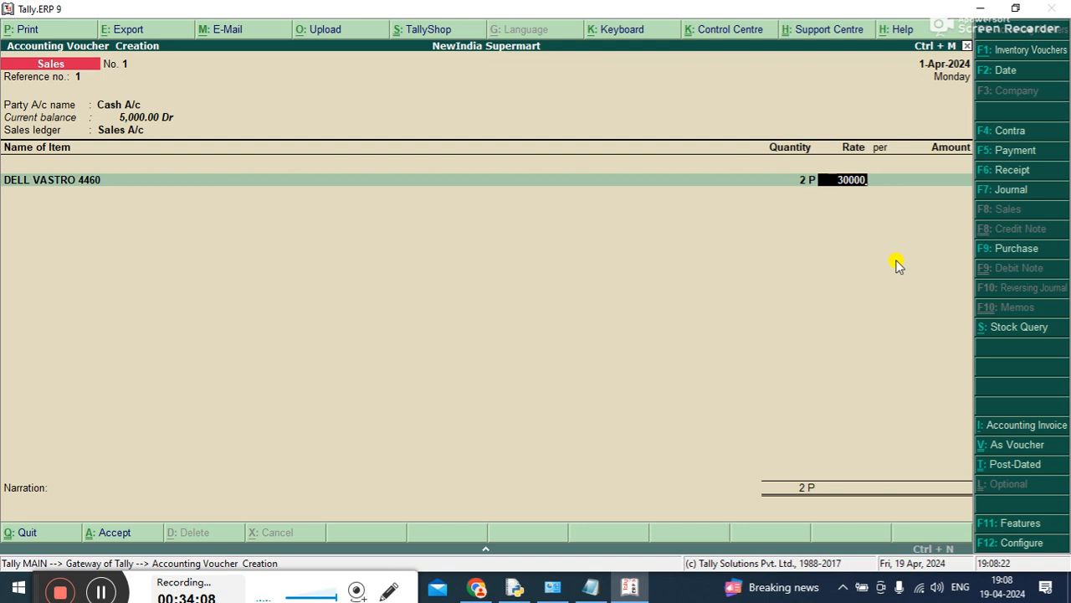
key("Return")
key("Return")
key("Return")
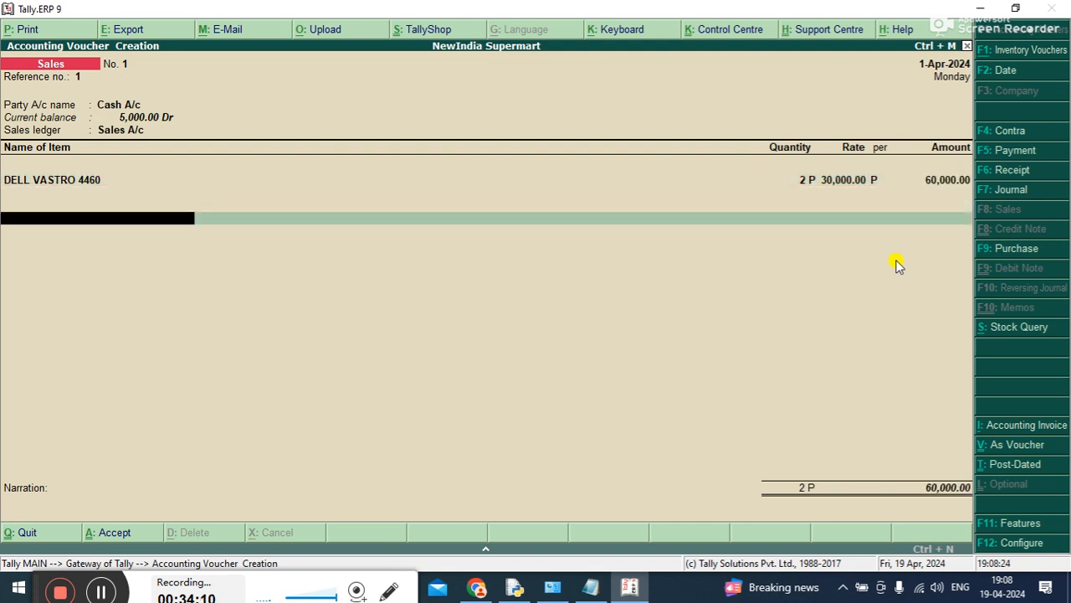
End the item list, enter the narration "BEING CASH SALES" and save the first sales voucher
key("Return")
key("Return")
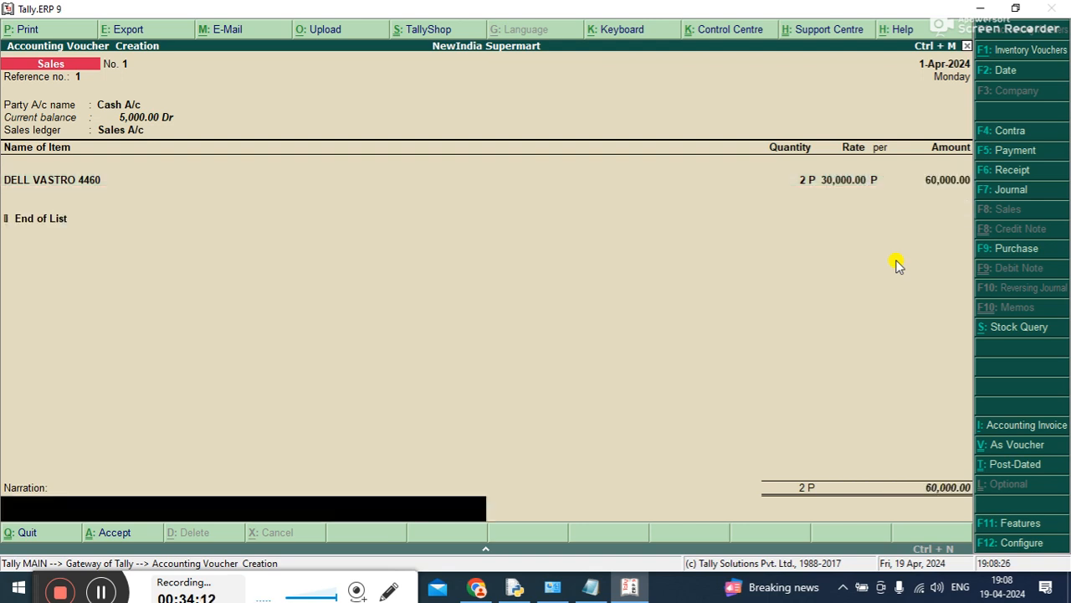
type("BEING CASH SALES")
key("Return")
key("y")
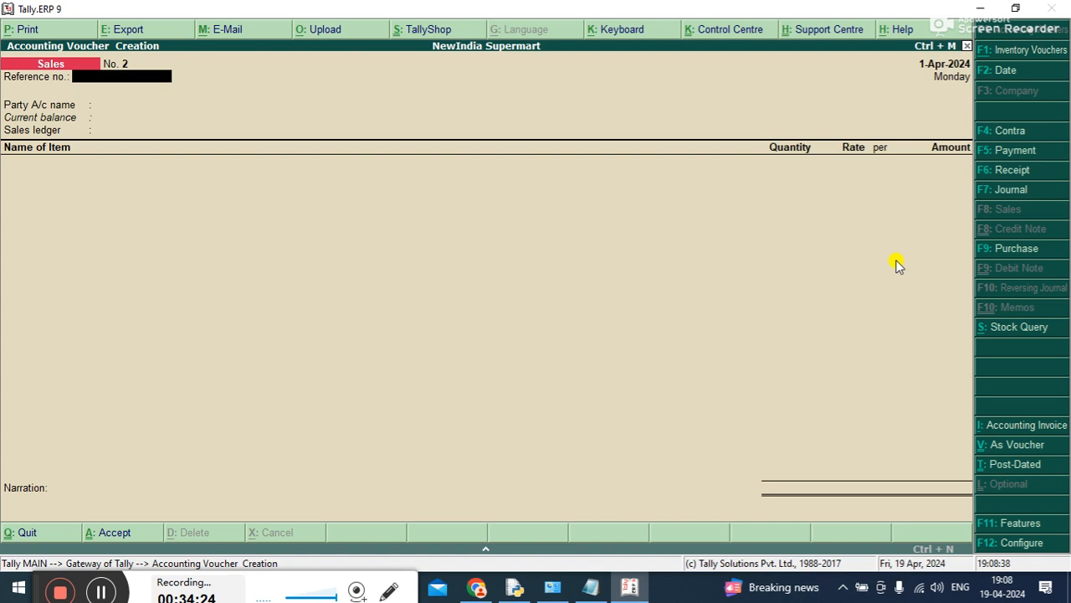
Fill in the second sales voucher's header with reference number 2, party account Sinha Computer and sales ledger Sales A/c
type("2")
key("Return")
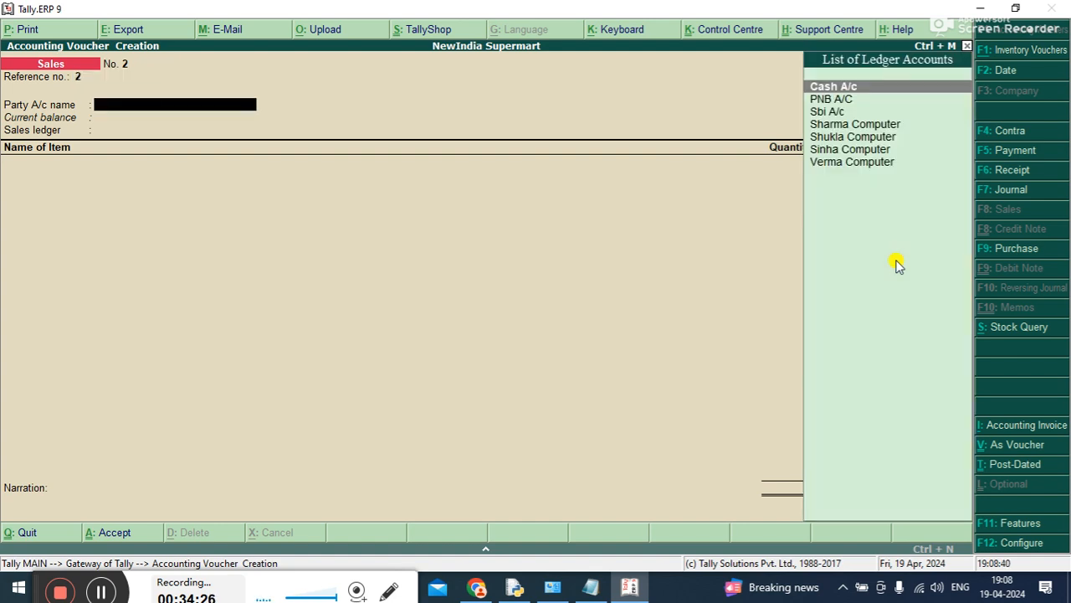
key("Down")
key("Down")
key("Down")
key("Down")
key("Down")
key("Down")
key("Up")
key("Up")
key("Up")
key("Up")
key("Down")
key("Down")
key("Down")
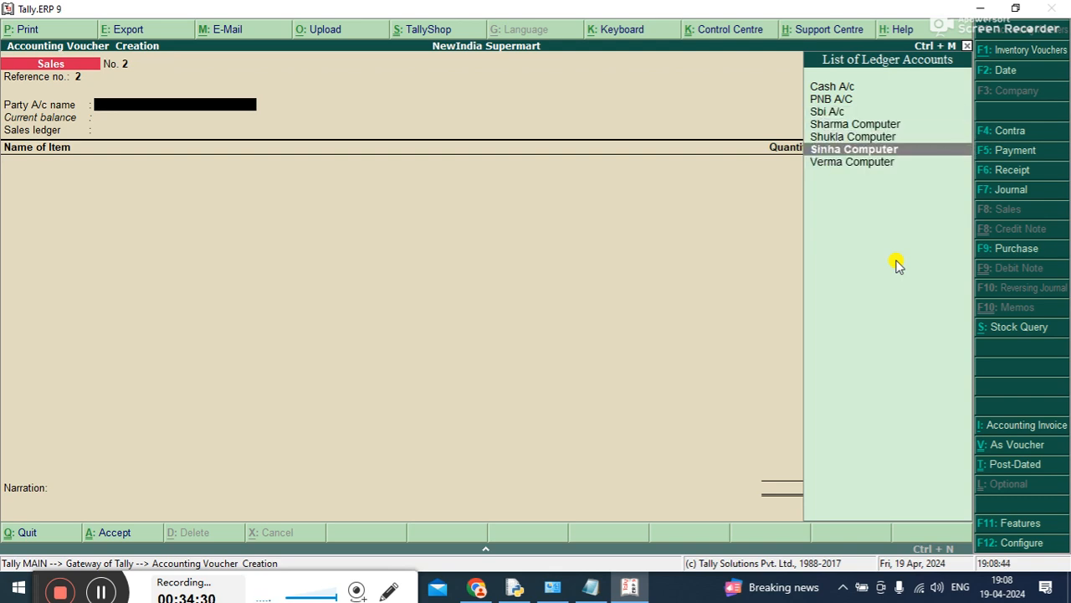
key("Return")
key("ctrl+a")
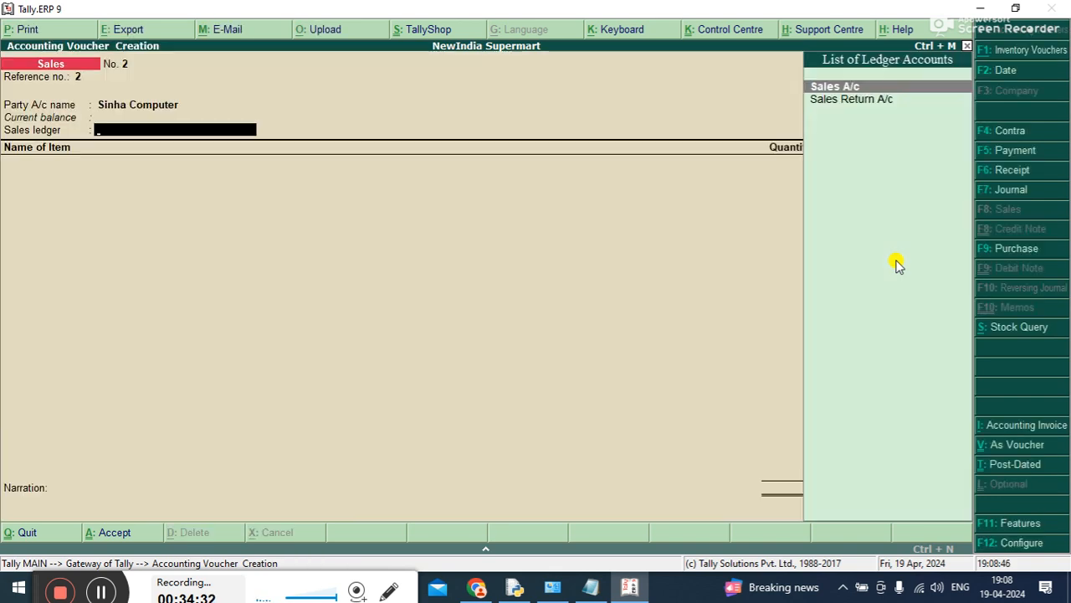
key("Return")
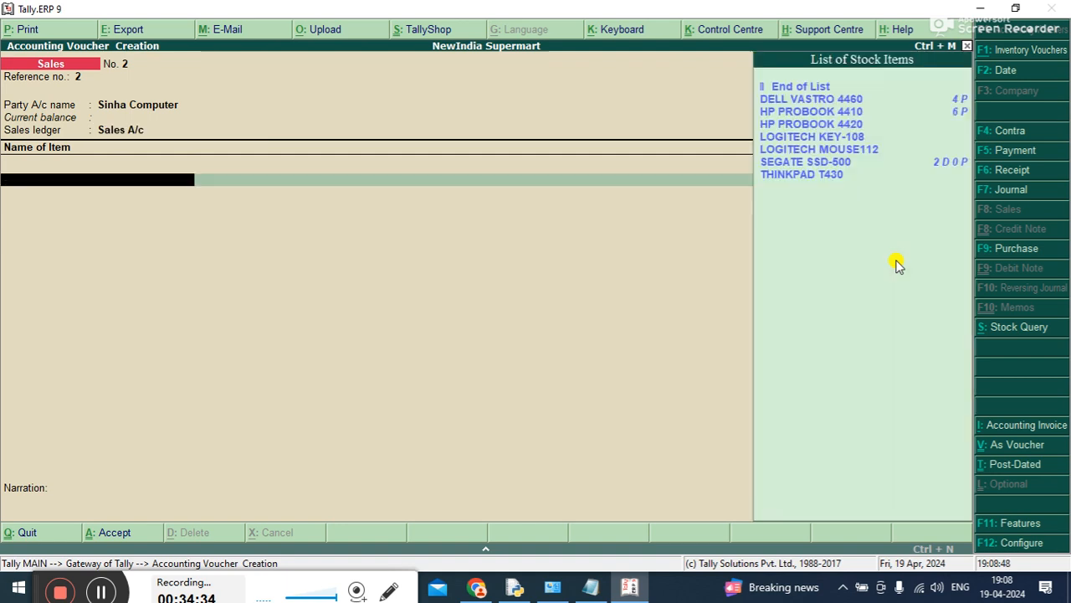
Add SEGATE SSD-500 to the credit sale with a quantity of 6 P at a rate of 3,000 per D
key("Down")
key("Down")
key("Down")
key("Down")
key("Down")
key("Down")
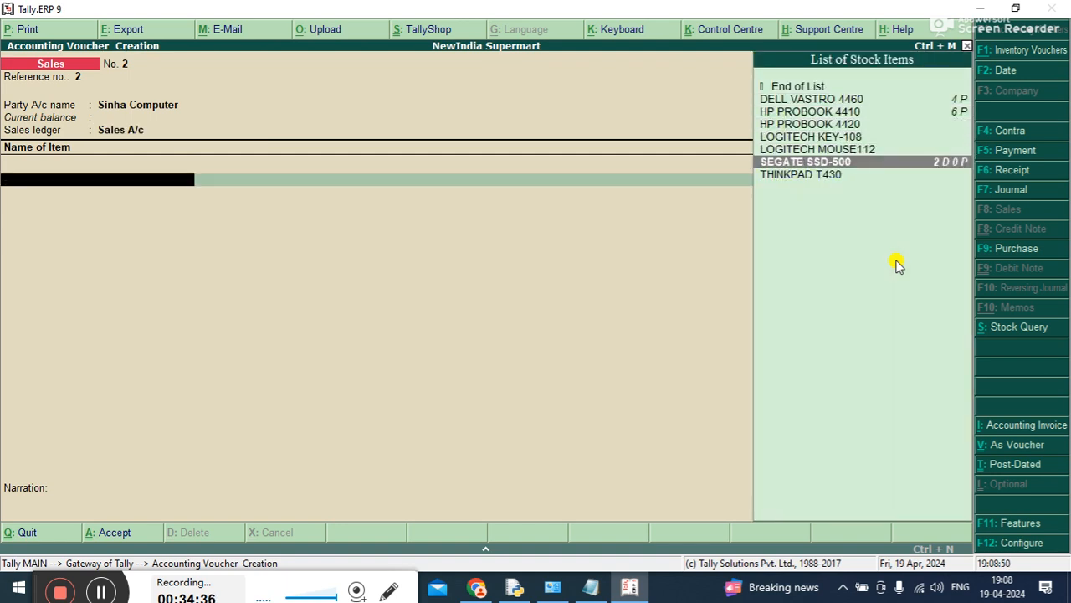
key("Return")
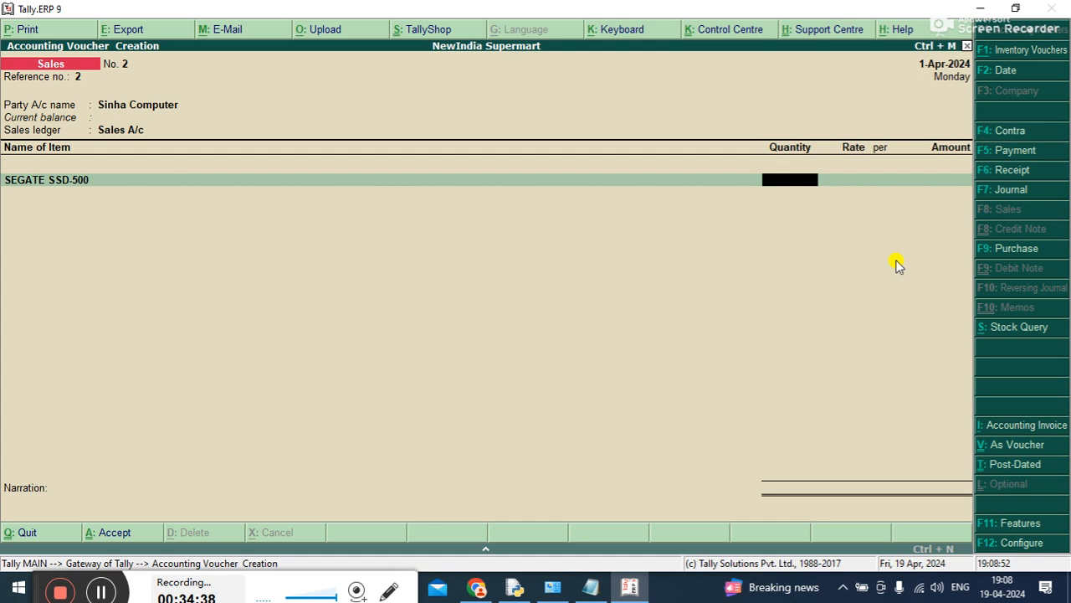
type("6P")
key("Return")
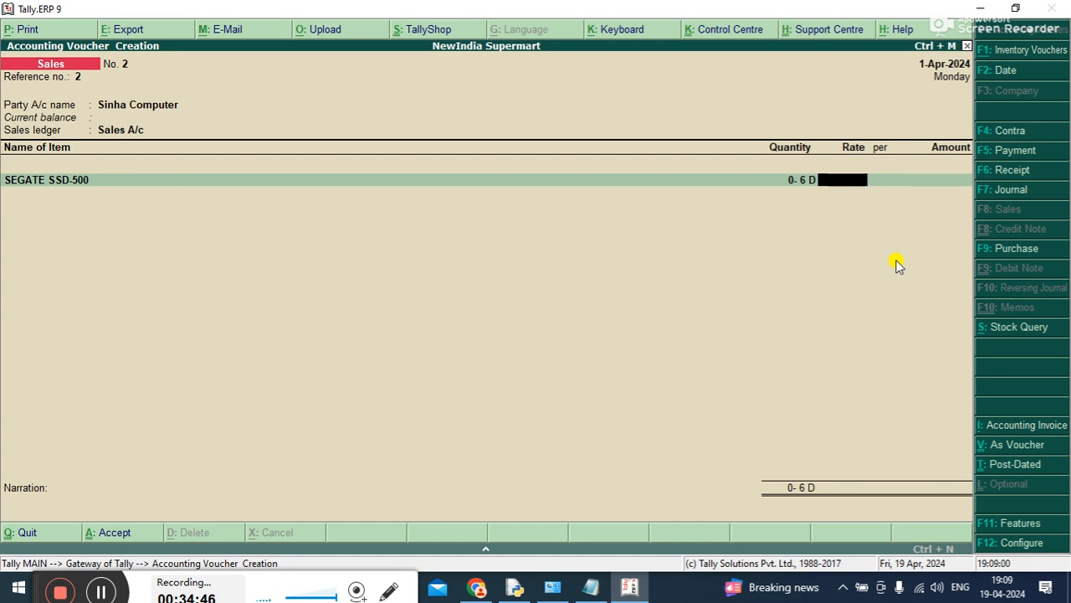
type("3000")
key("Return")
key("Return")
key("Return")
End the item list, enter the narration "BEING CREDIT SALE" and save the second sales voucher
key("Return")
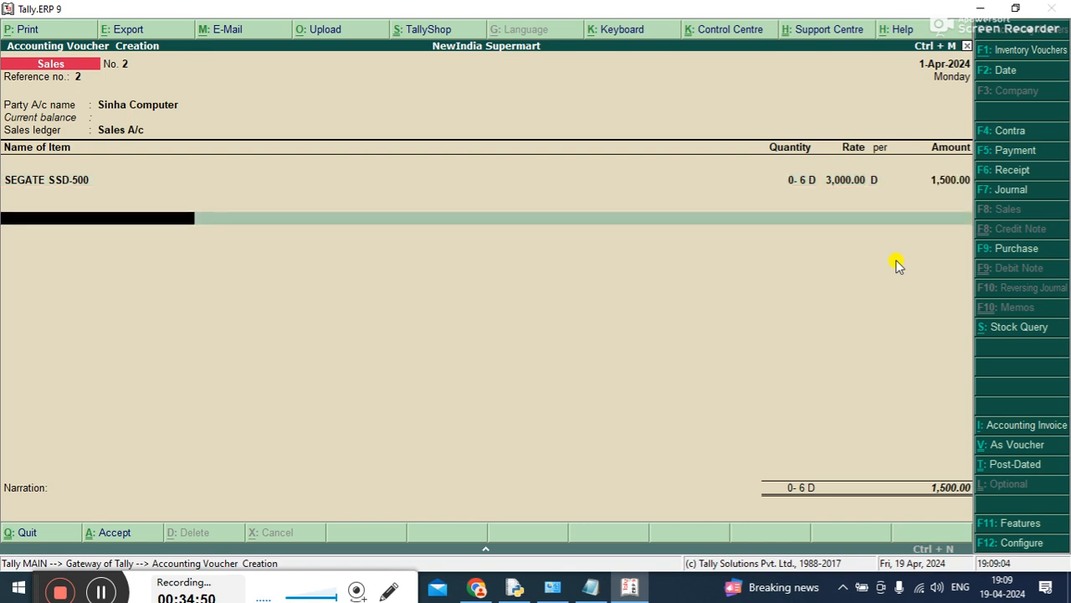
key("Return")
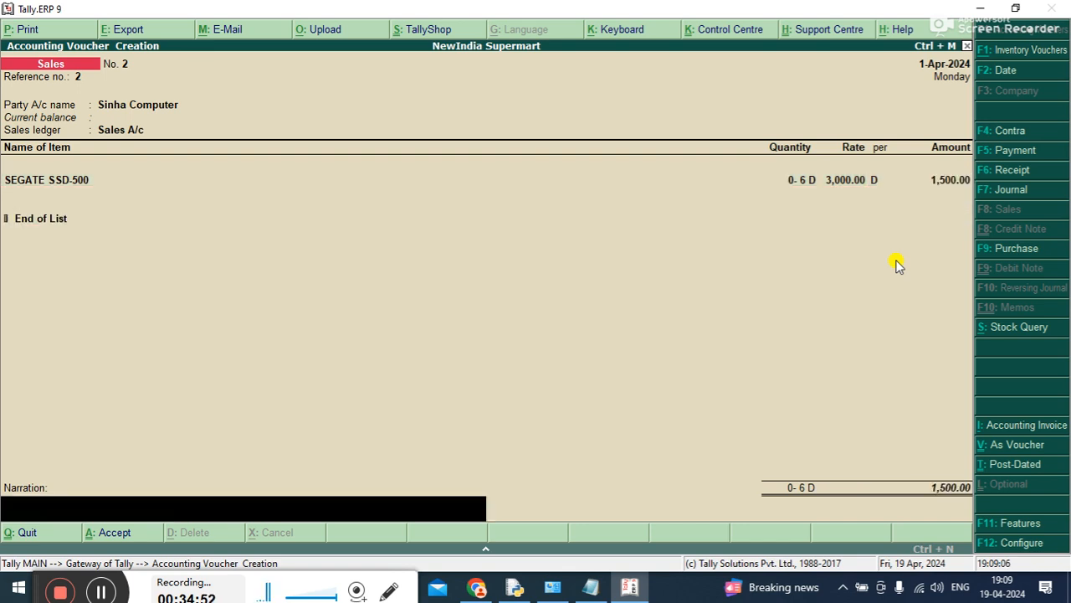
type("BEING CREDIT CAS")
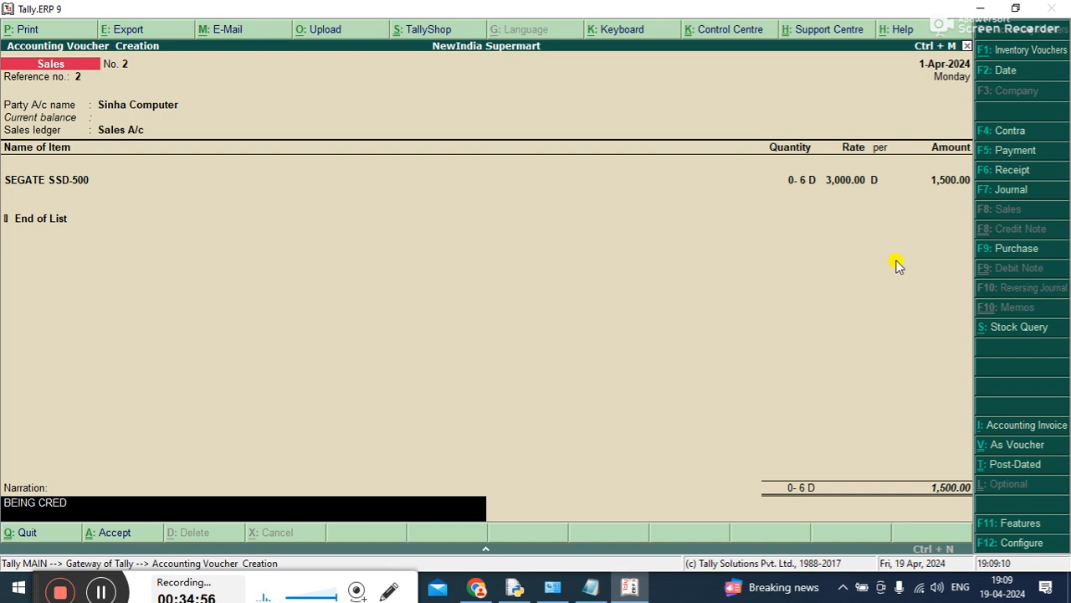
key("BackSpace")
key("BackSpace")
key("BackSpace")
type("SALE")
key("Return")
key("y")
Leave voucher entry, open the Balance Sheet and examine Current Liabilities down to the individual sundry creditors
key("Escape")
key("y")
key("Down")
key("Down")
key("Down")
key("Down")
key("Down")
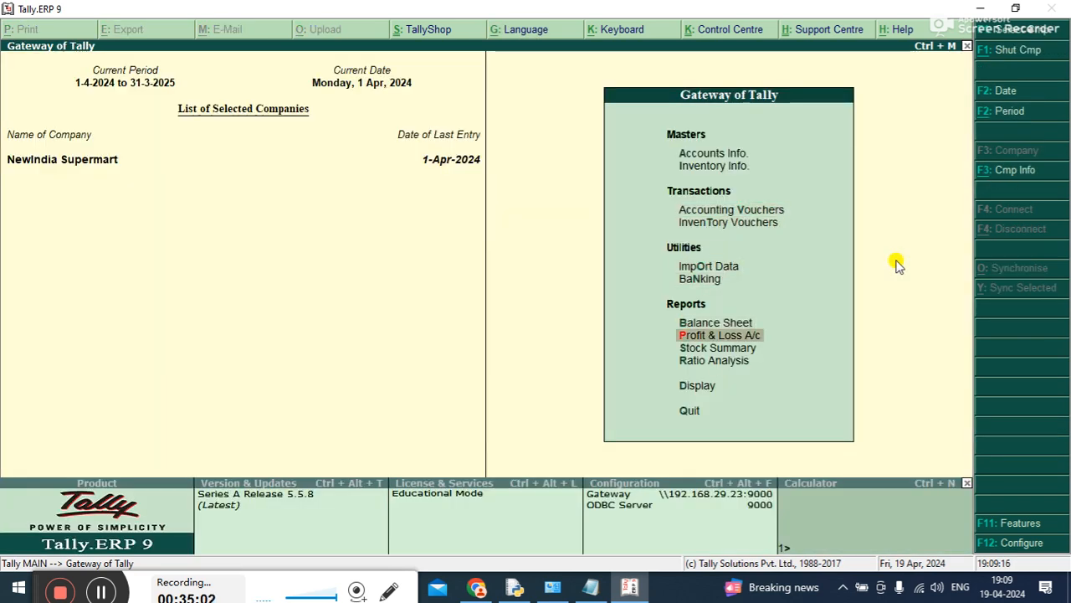
key("Up")
key("Return")
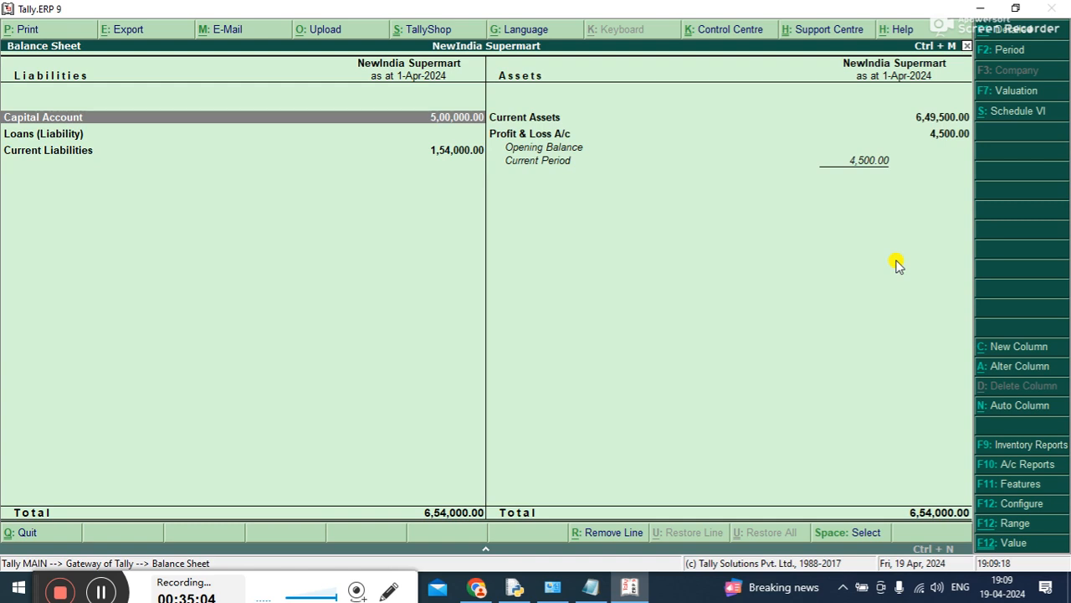
key("Down")
key("Down")
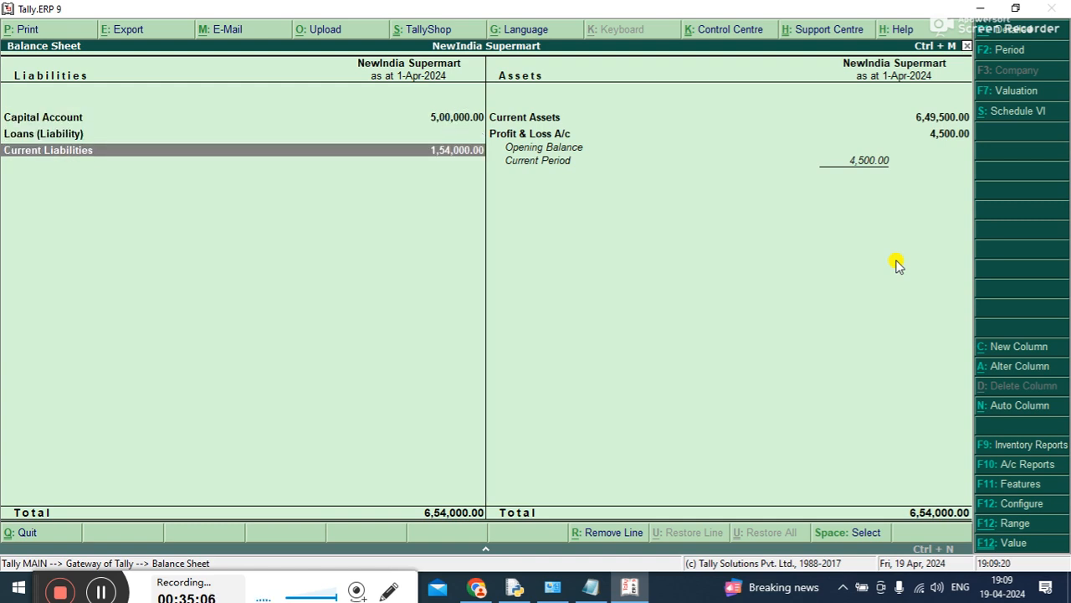
key("Return")
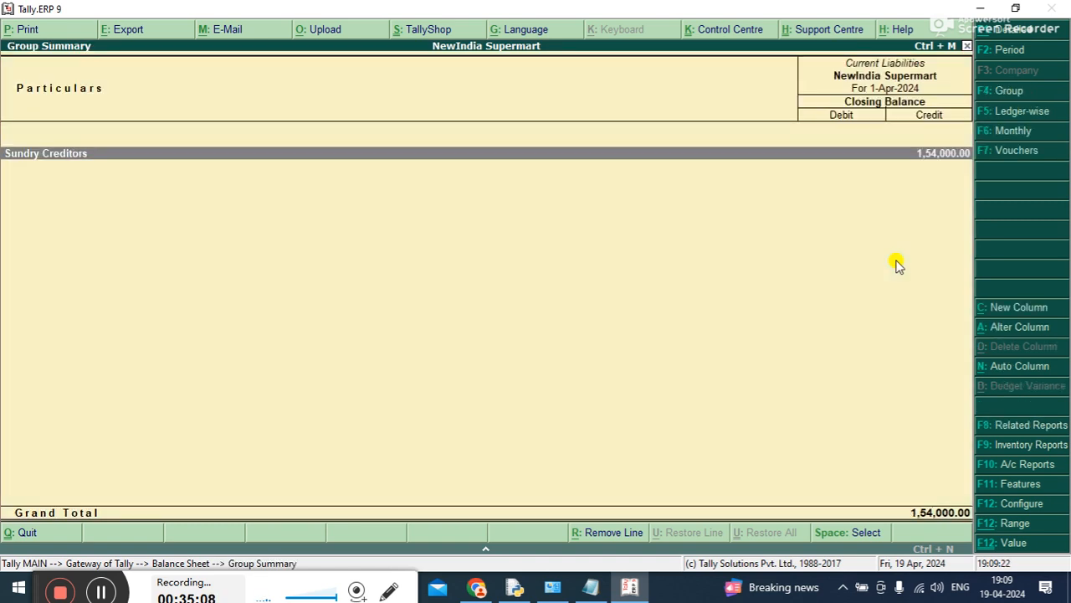
key("Return")
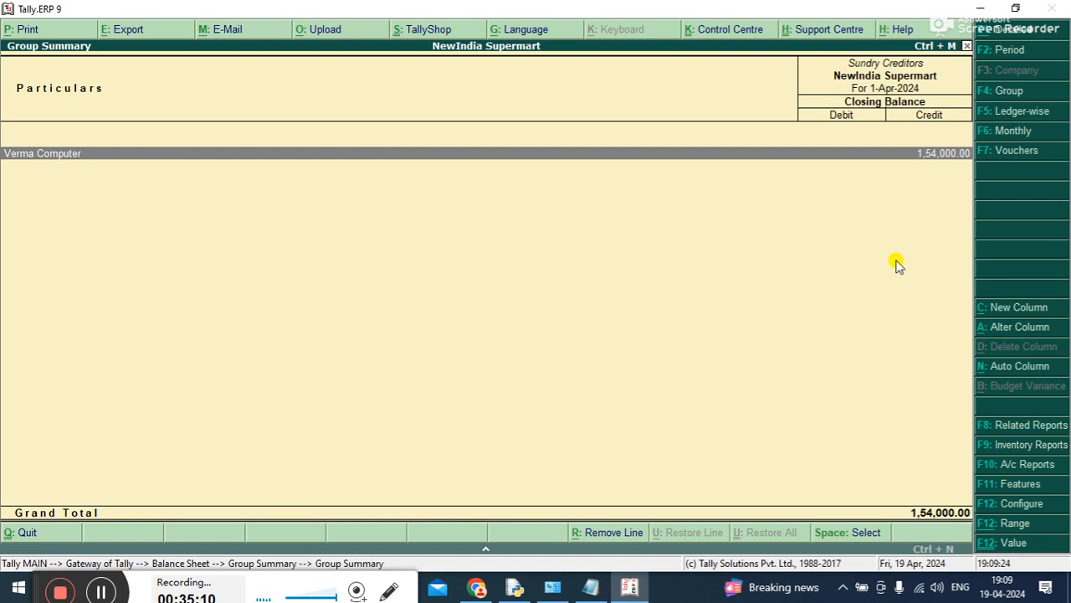
Examine the Balance Sheet's Current Assets, including the stock summary behind Closing Stock and the debtor, cash and bank groups
key("Escape")
key("Escape")
key("Right")
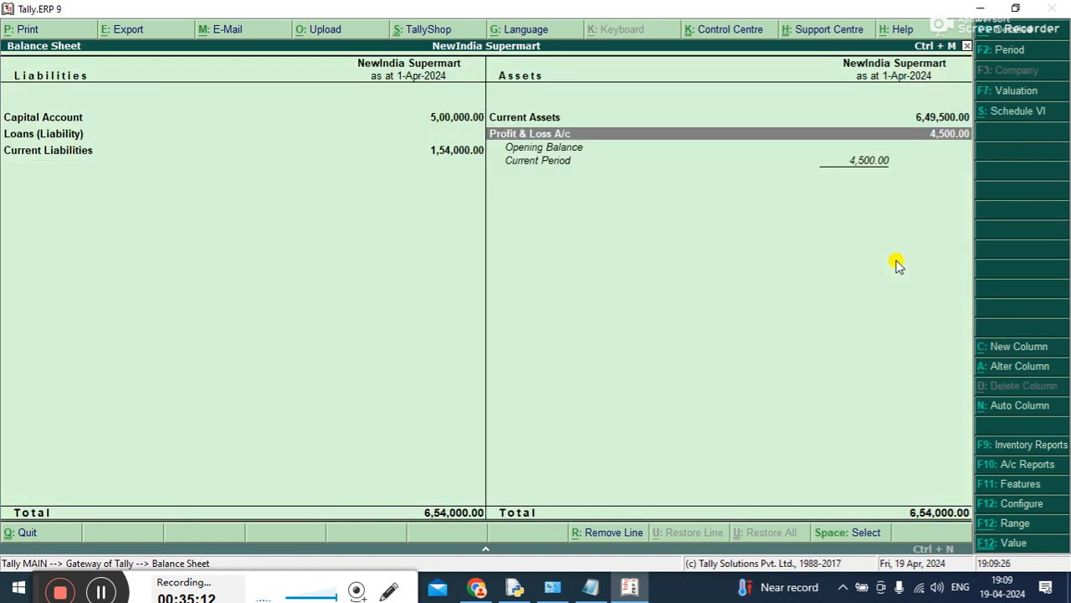
key("Up")
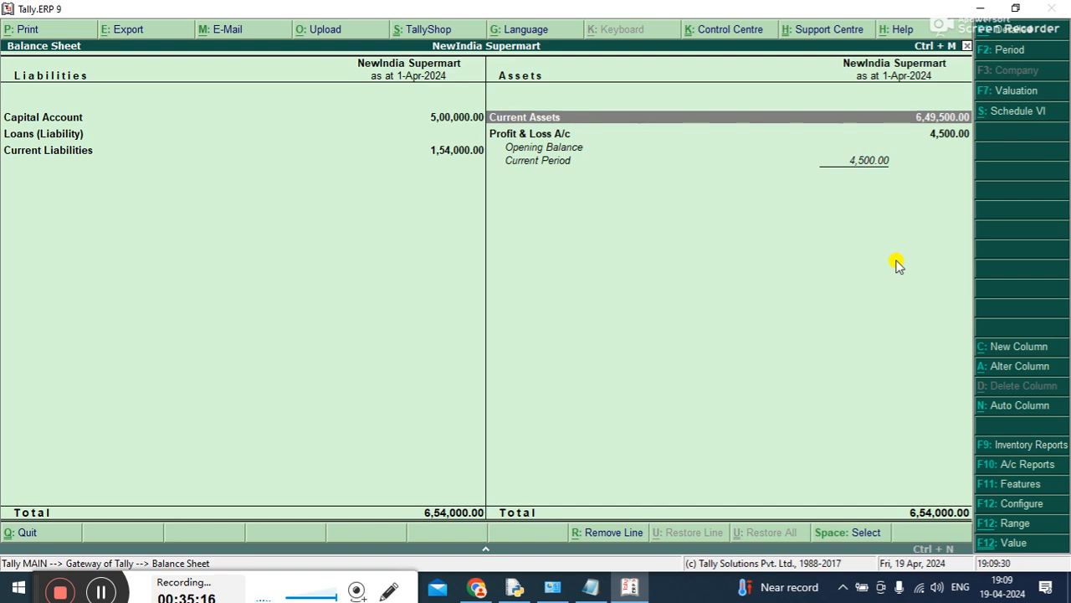
key("Left")
key("Right")
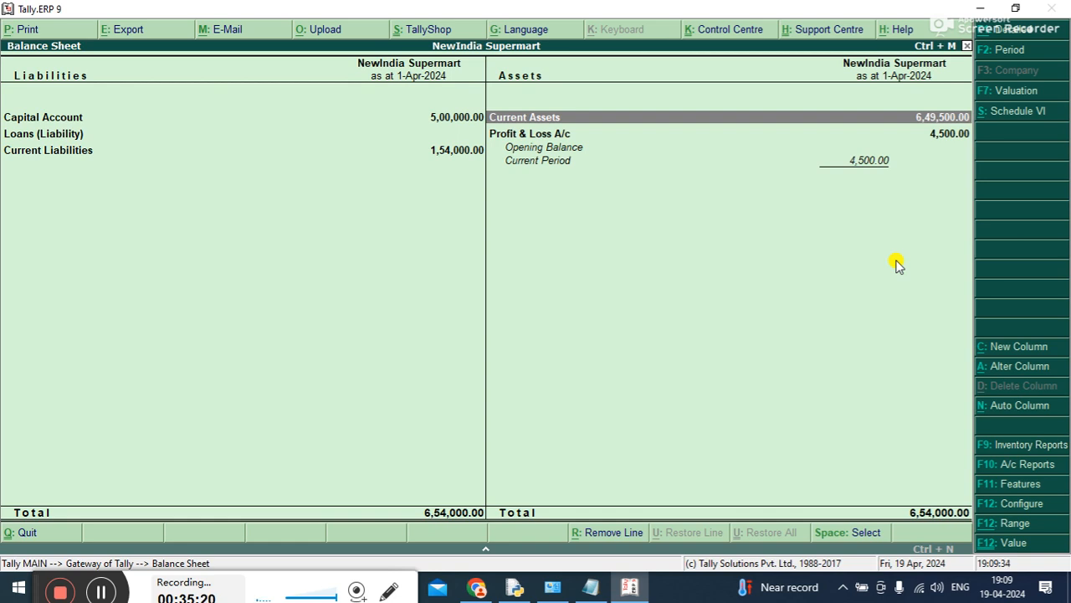
key("Return")
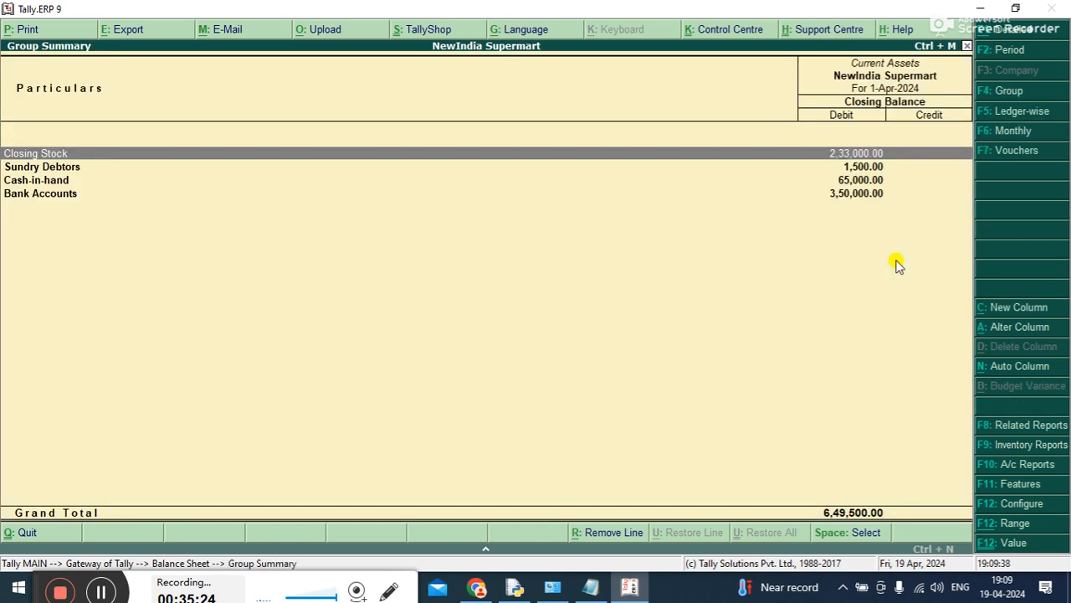
key("Return")
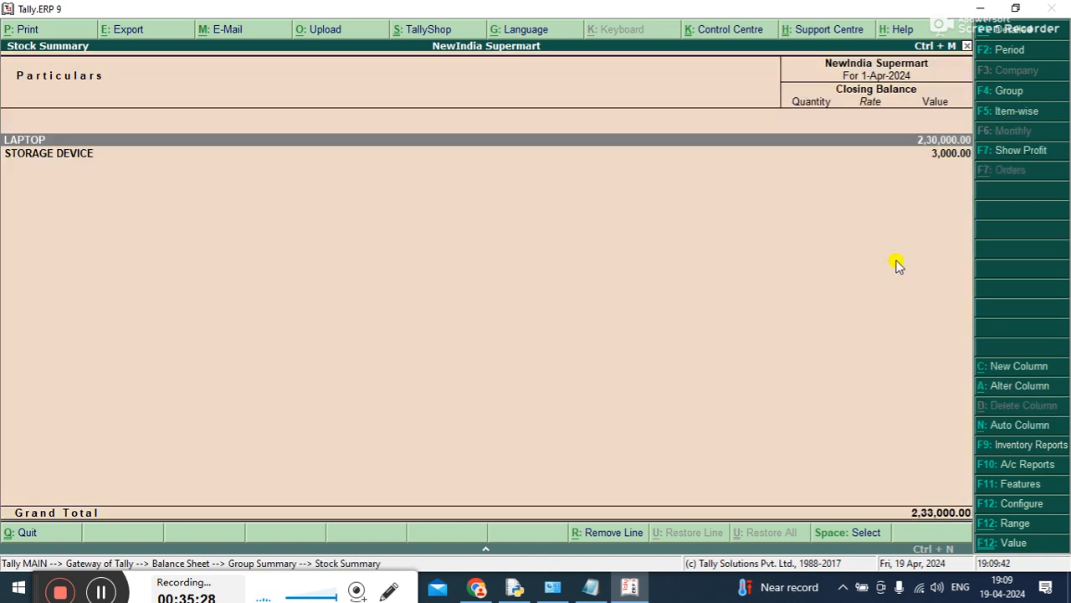
key("Escape")
key("Down")
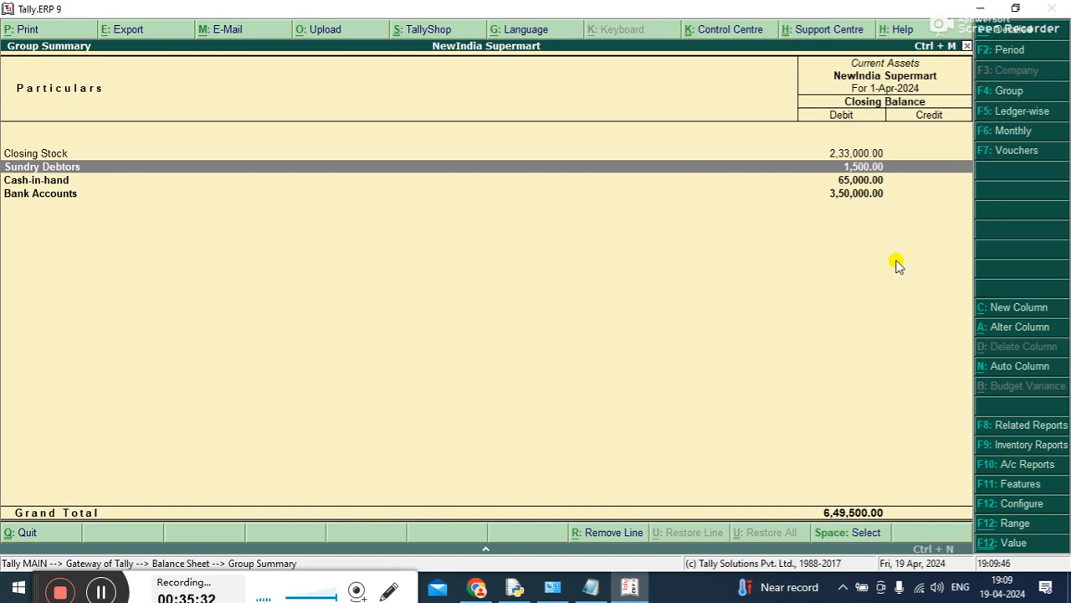
key("Down")
key("Down")
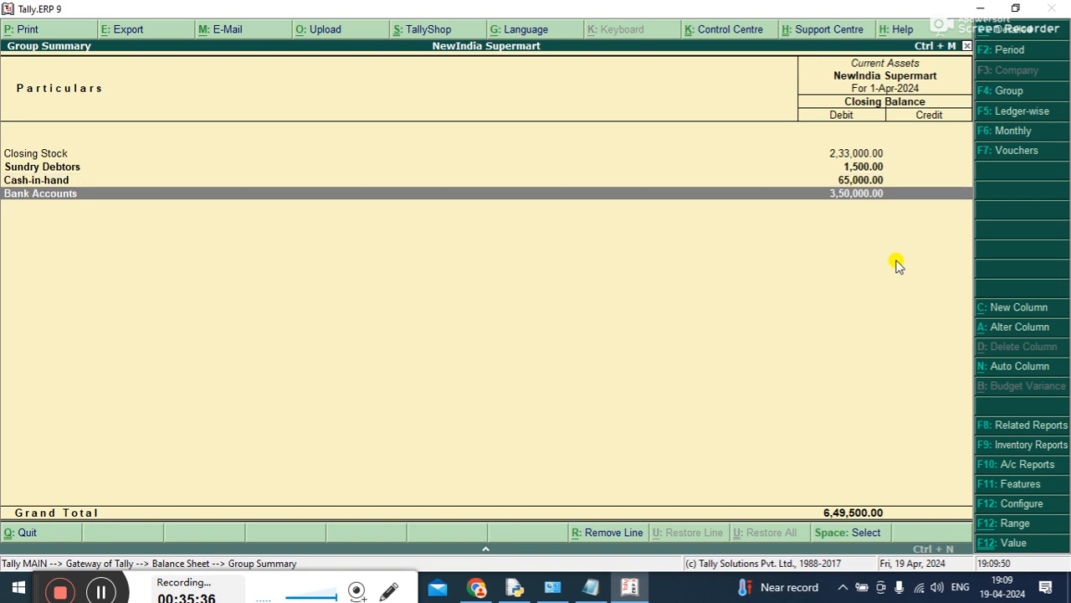
key("Escape")
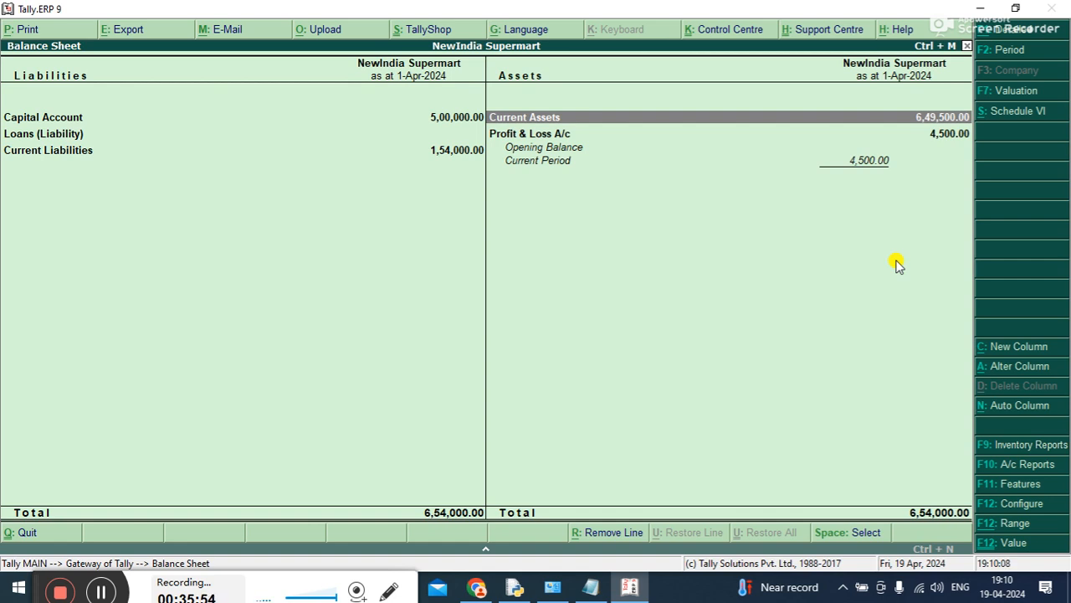
Reopen the Balance Sheet and examine Sundry Debtors under Current Assets down to Sinha Computer's monthly ledger summary
key("Escape")
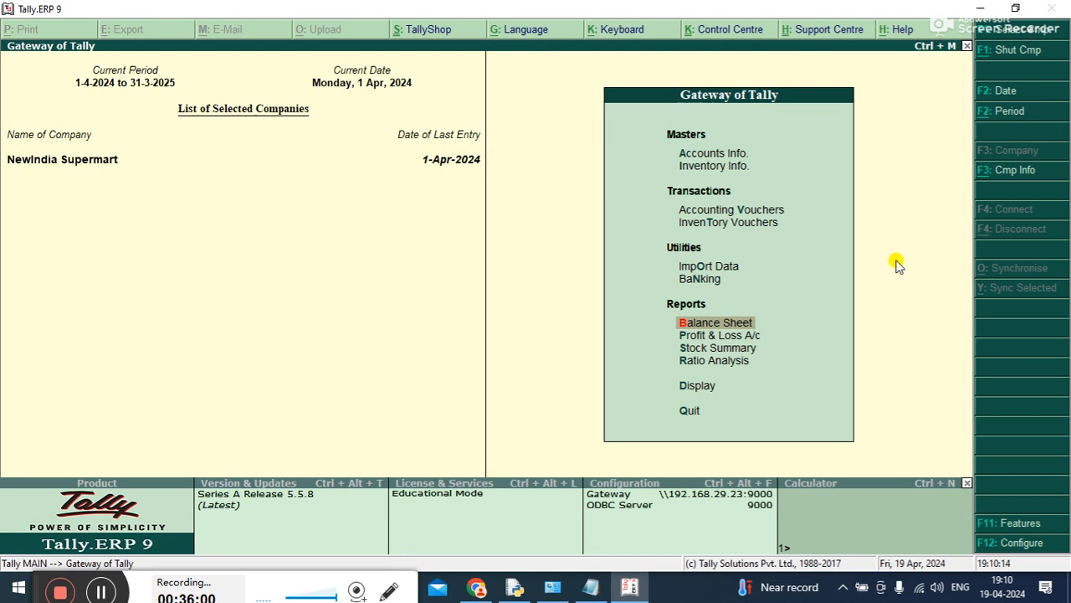
key("Return")
key("Down")
key("Return")
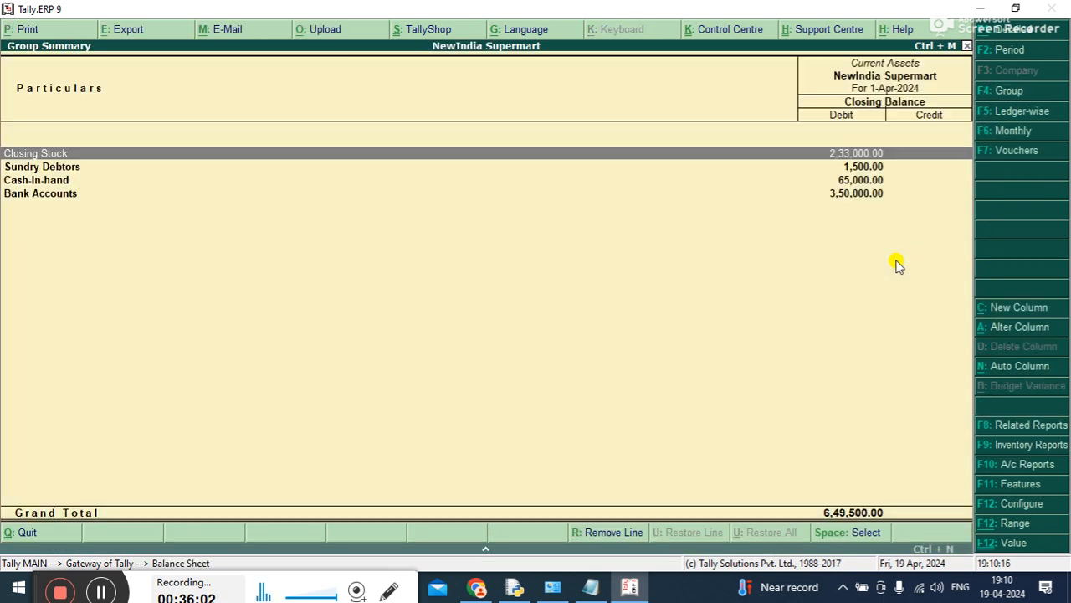
key("Down")
key("Return")
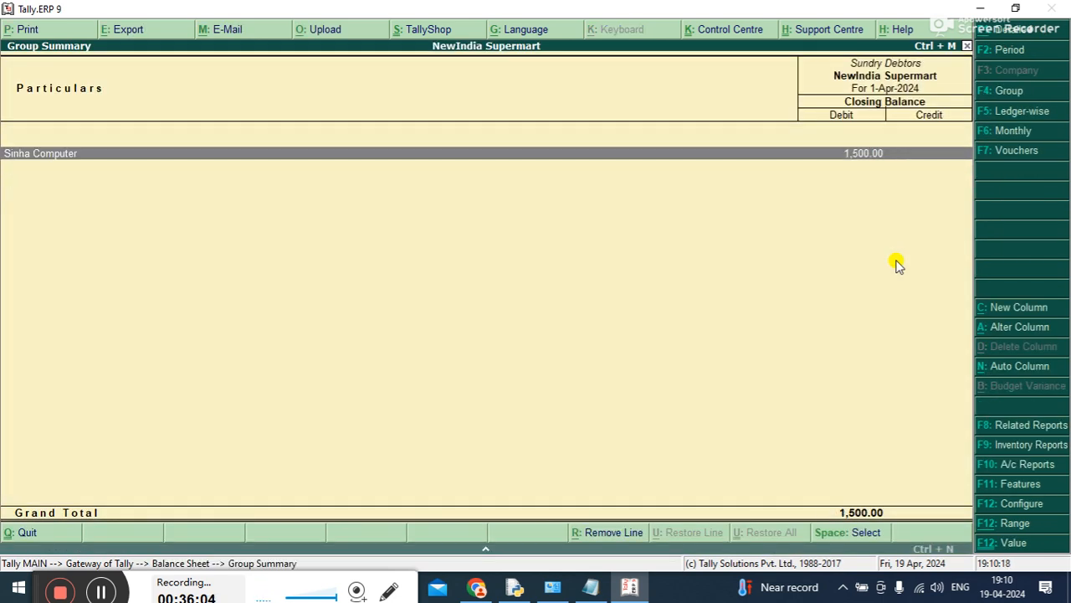
key("Return")
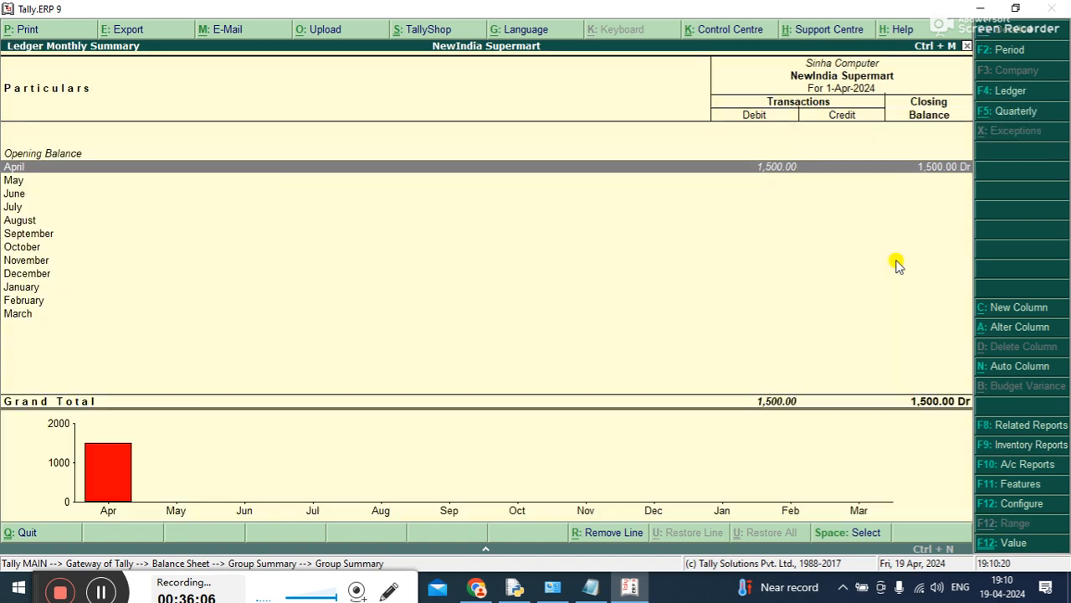
key("Escape")
key("Escape")
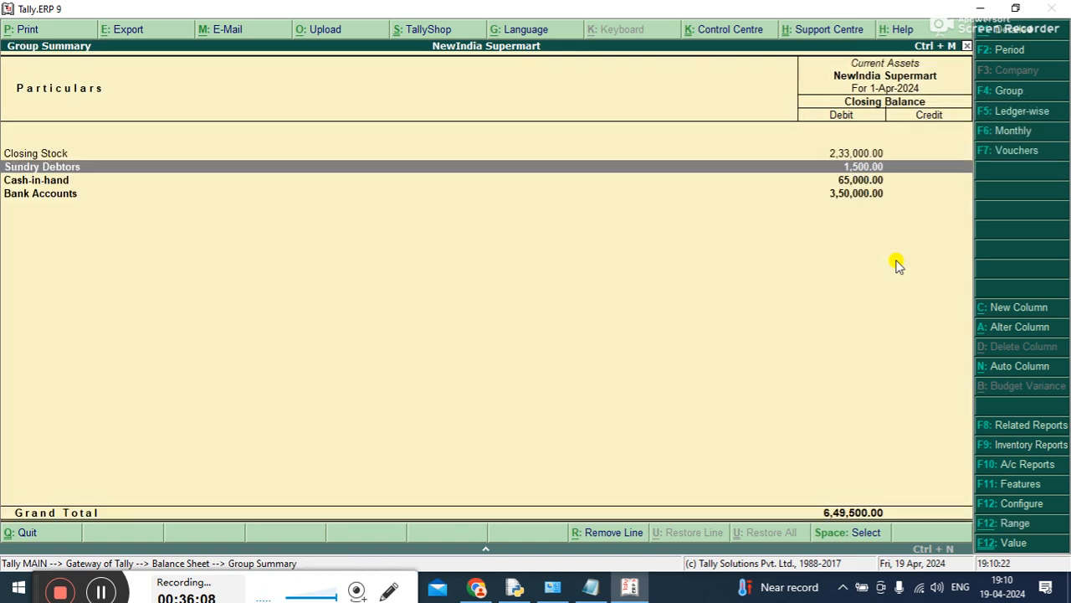
key("Escape")
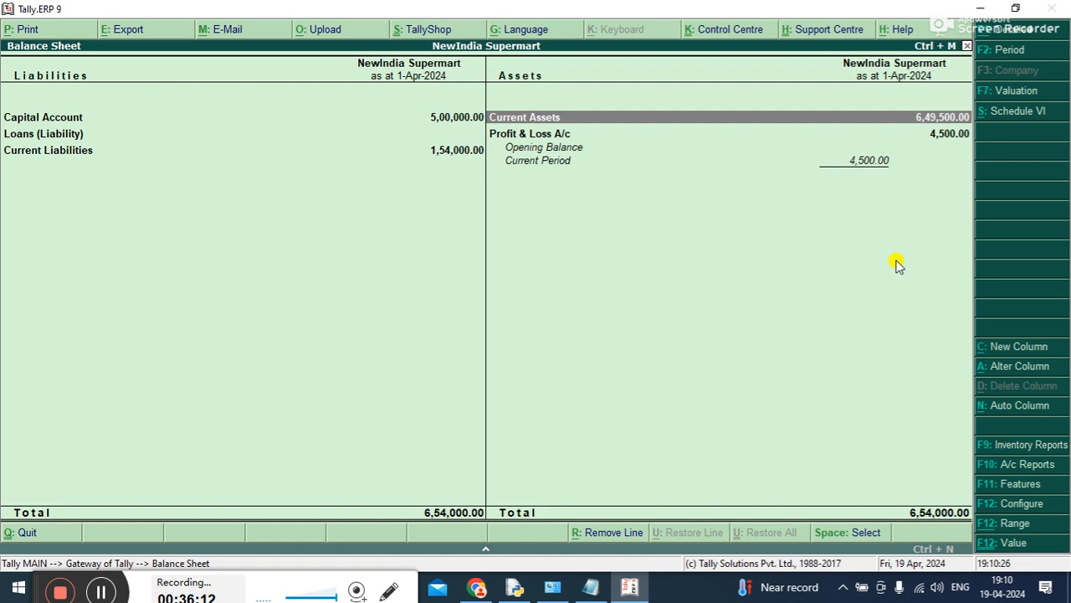
Leave the Balance Sheet and open accounting voucher creation for a new voucher
key("Escape")
key("Up")
key("Up")
key("Up")
key("Up")
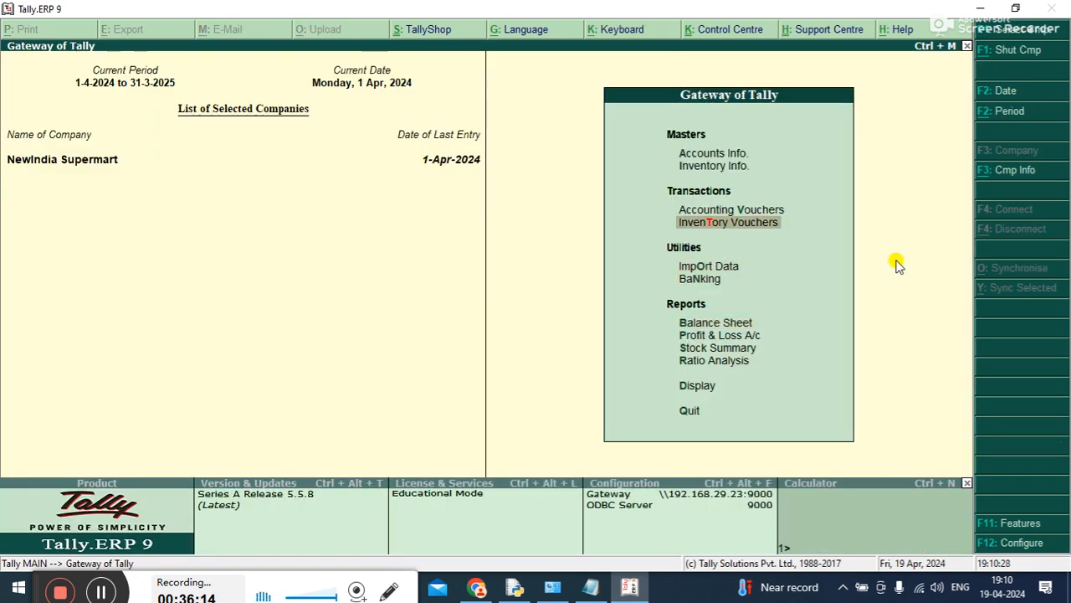
key("Return")
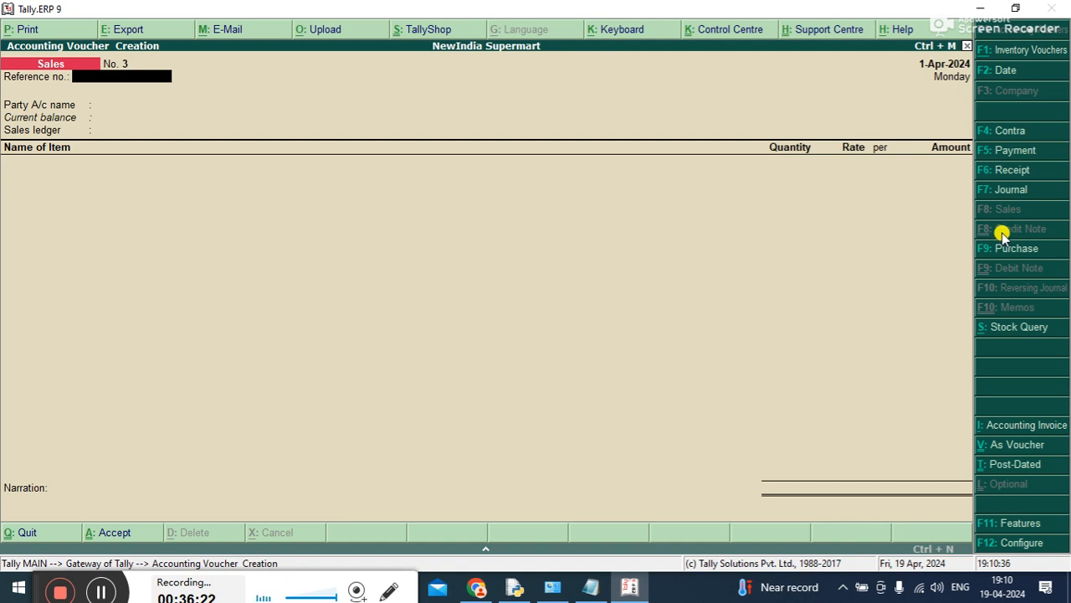
Enable debit and credit notes in the company's accounting features, with both recorded in invoice mode, and save the settings
key("F11")
key("Return")
key("Return")
key("Return")
key("Return")
key("Return")
key("Return")
key("Return")
key("Return")
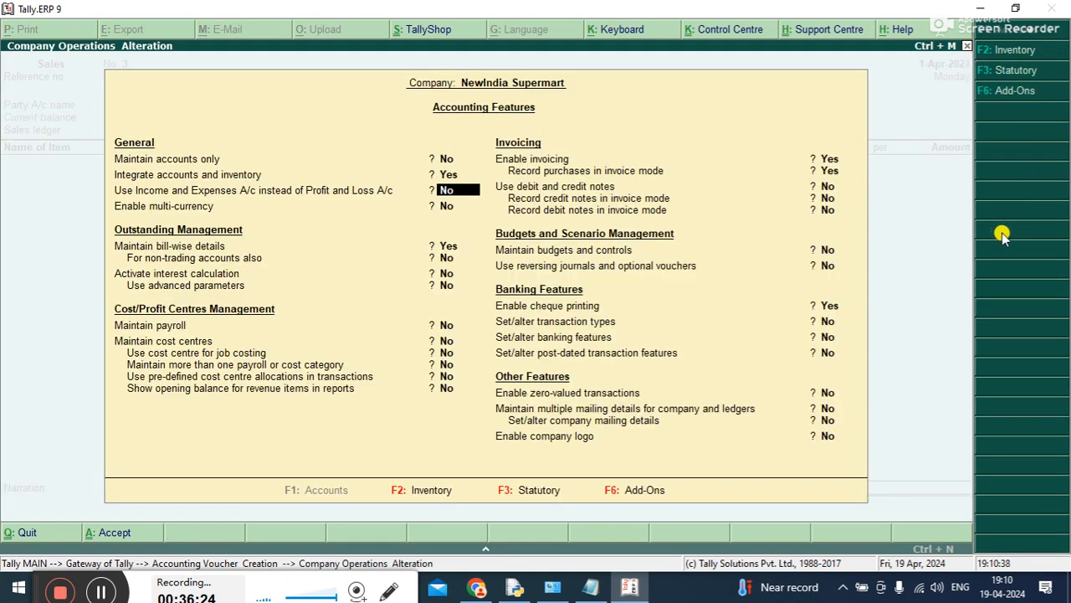
key("Return")
type("y")
key("Return")
type("y")
key("Return")
type("y")
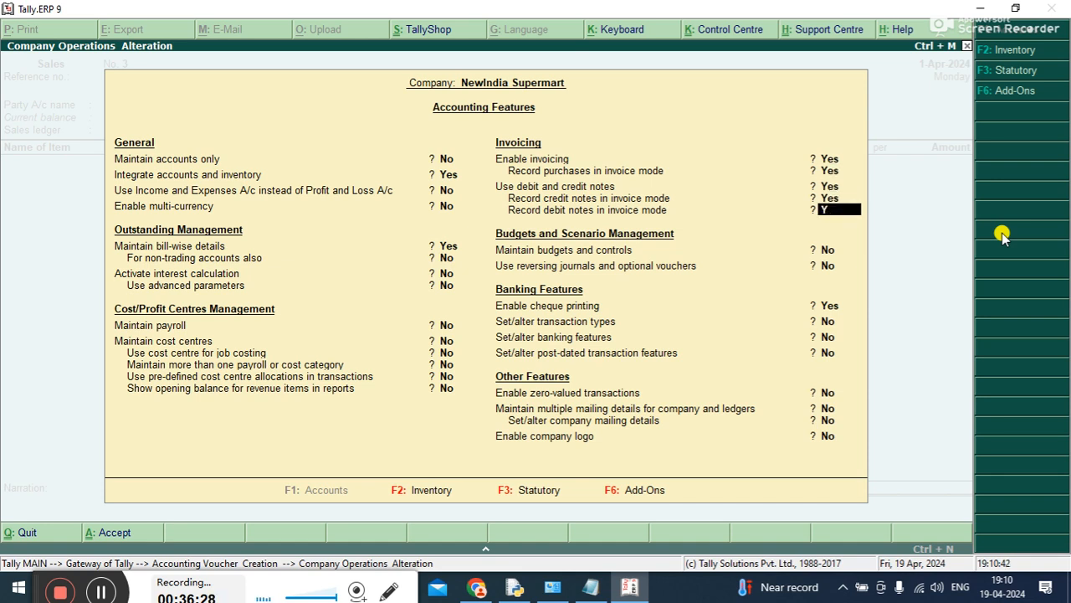
key("Return")
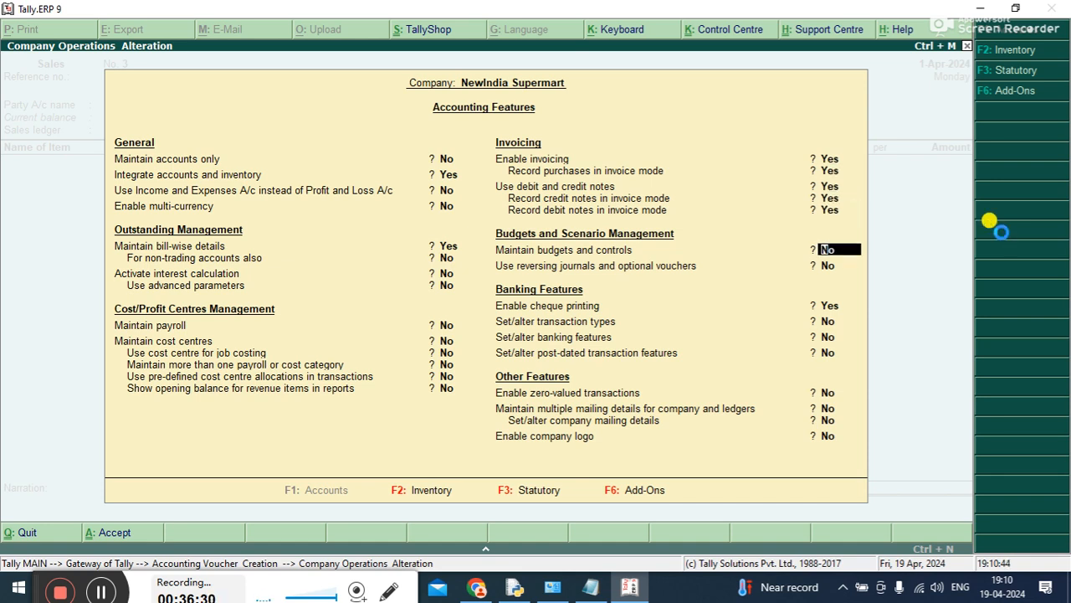
key("ctrl+a")
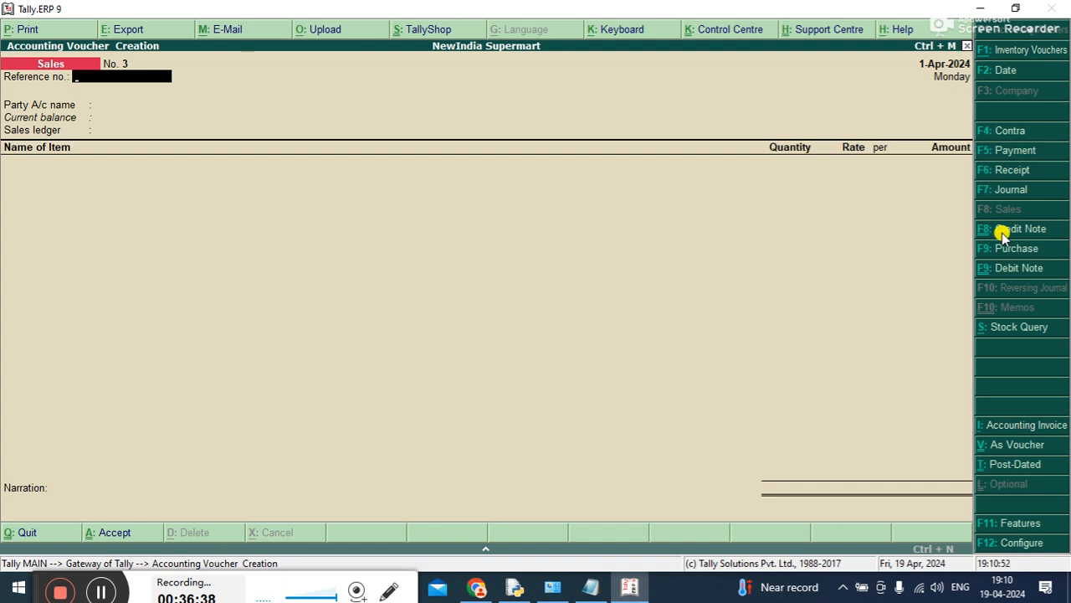
Fill in the voucher header with reference number 2, party account Sinha Computer and sales ledger Sales Return A/c
type("2")
key("Return")
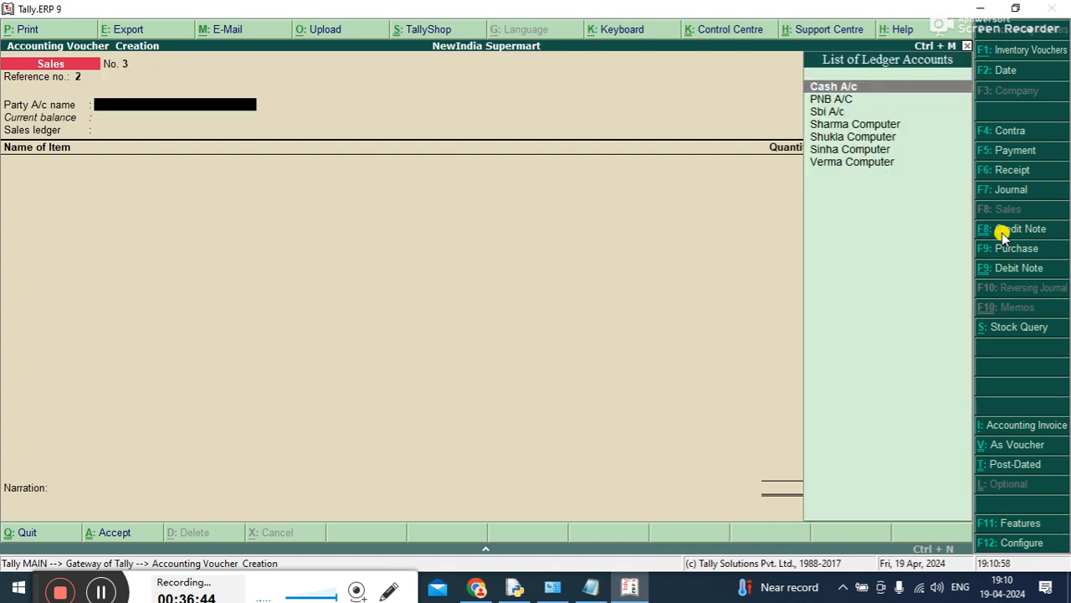
key("Down")
key("Down")
key("Down")
key("Down")
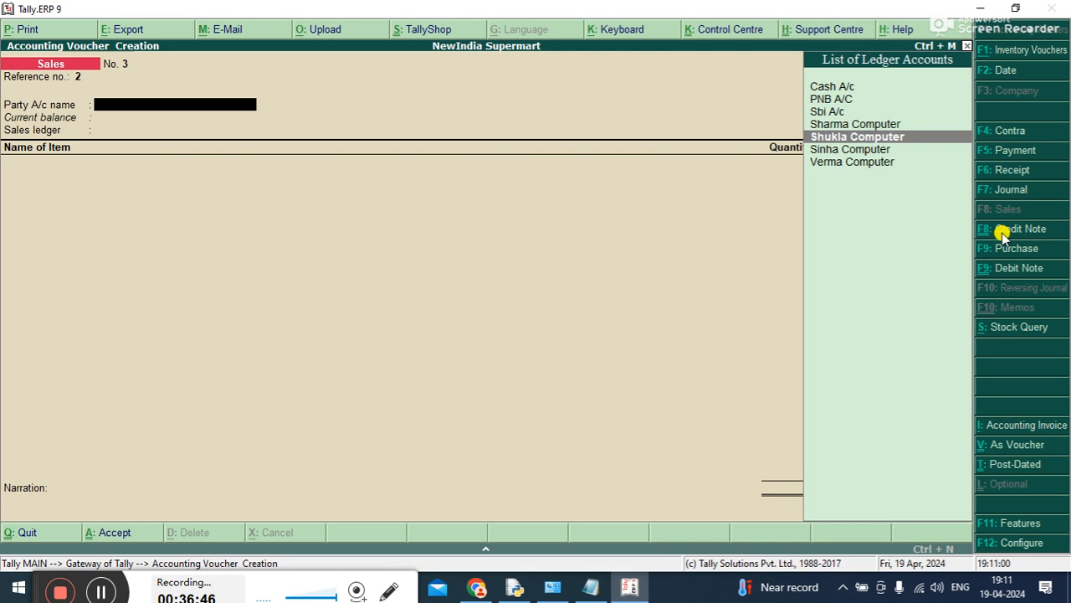
key("Down")
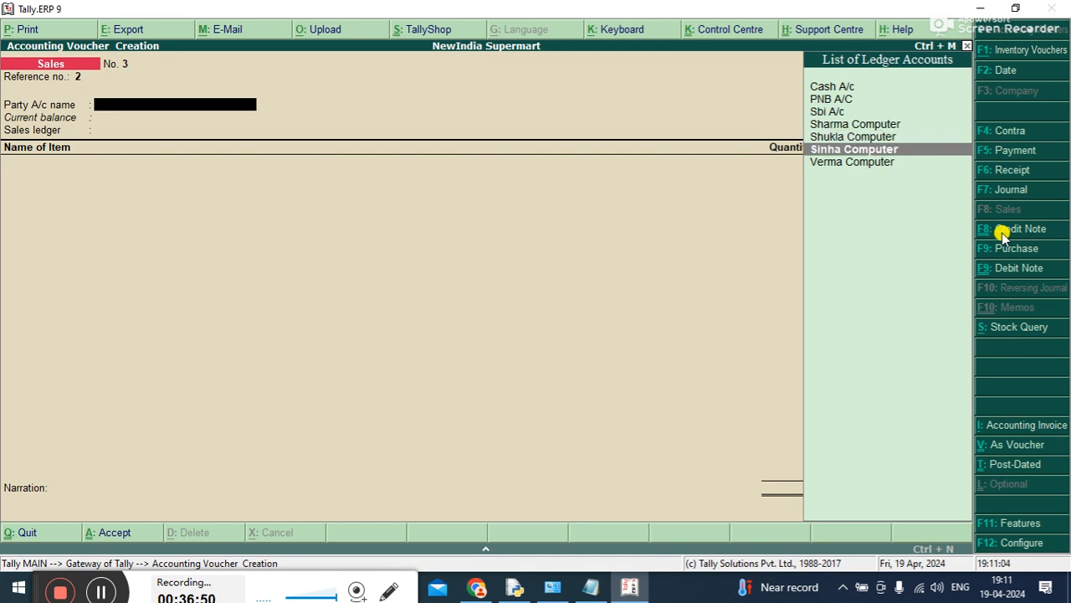
key("Return")
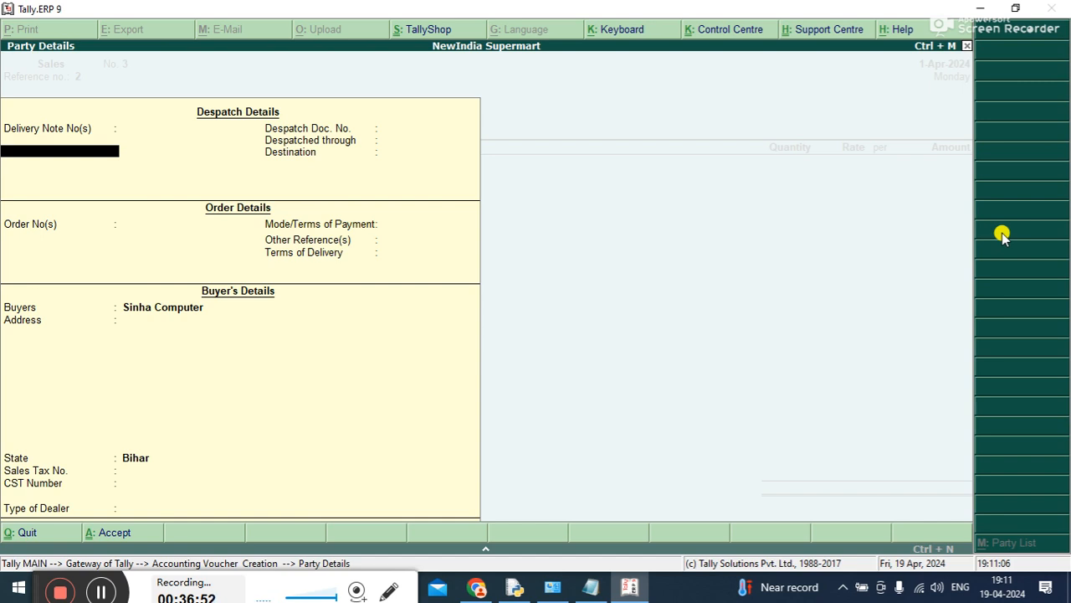
key("ctrl+a")
key("Down")
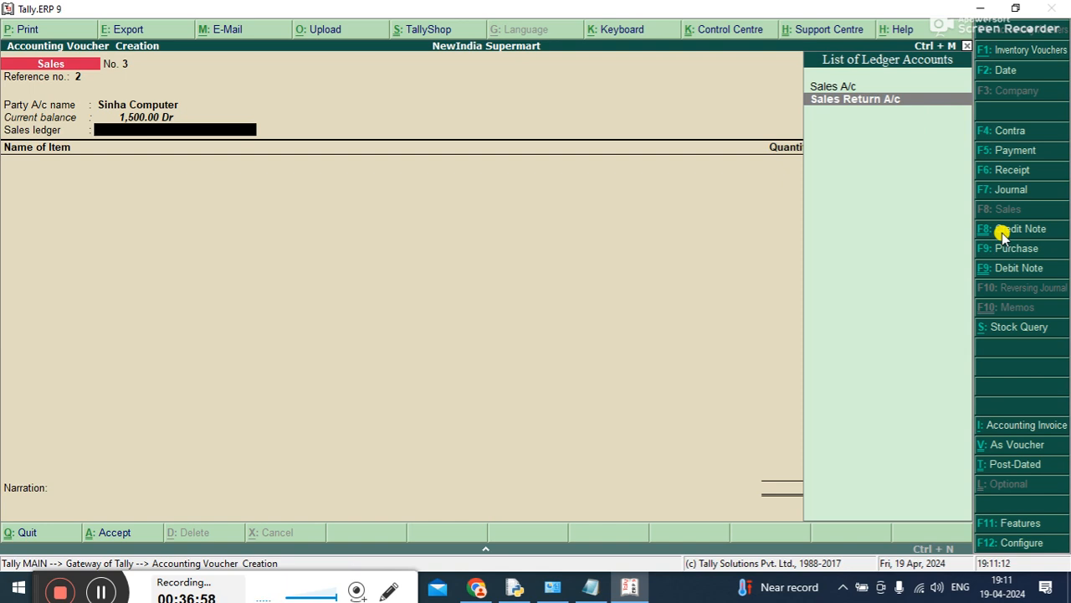
key("Return")
Choose SEGATE SSD-500 as the returned item and change the voucher type to Credit Note
key("Down")
key("Down")
key("Down")
key("Down")
key("Down")
key("Down")
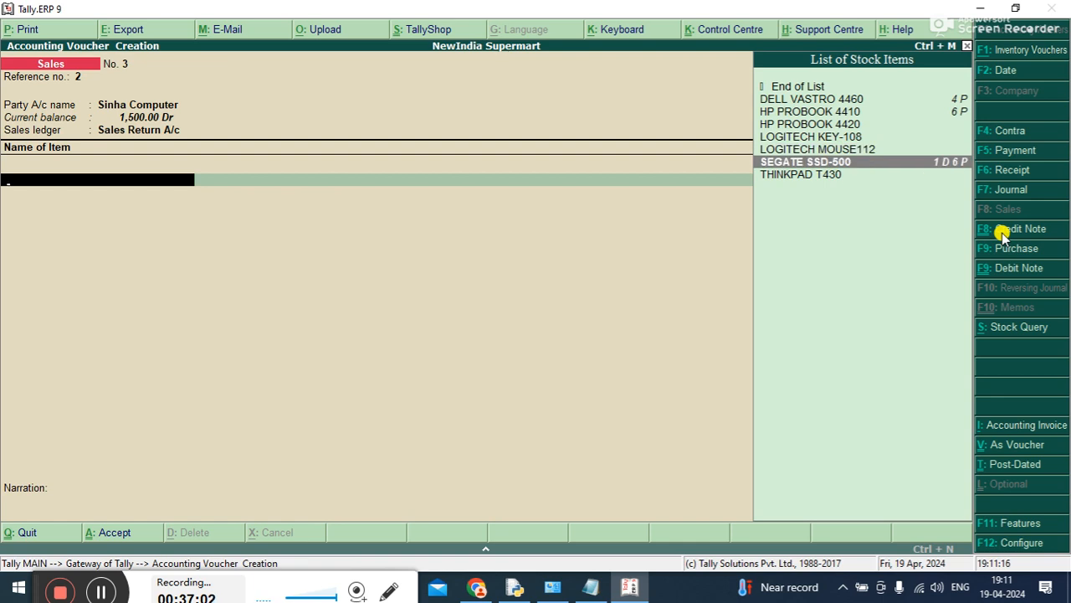
key("Return")
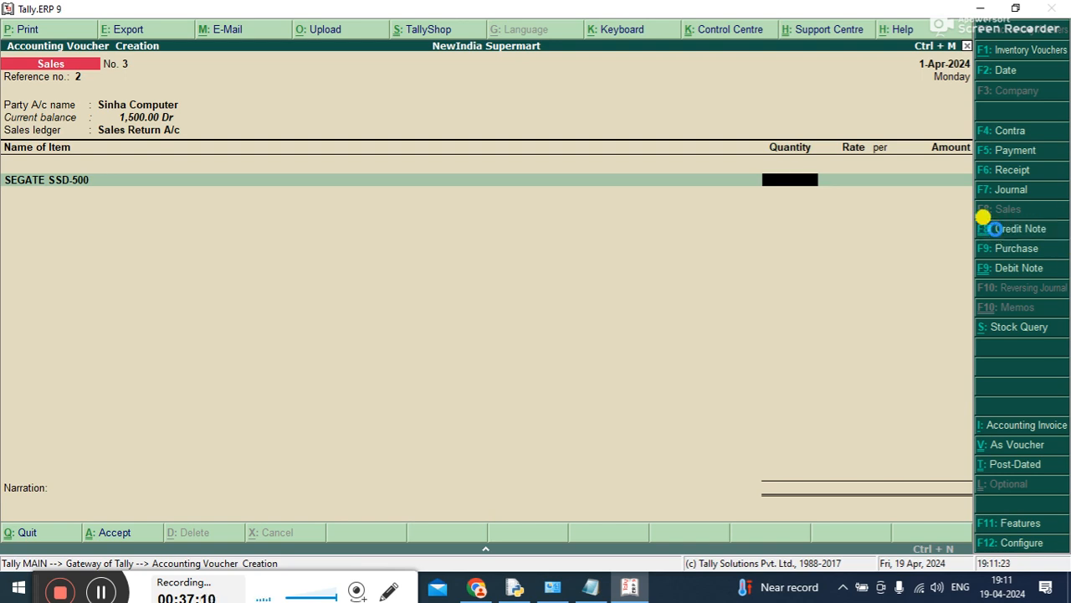
left_click(996, 231)
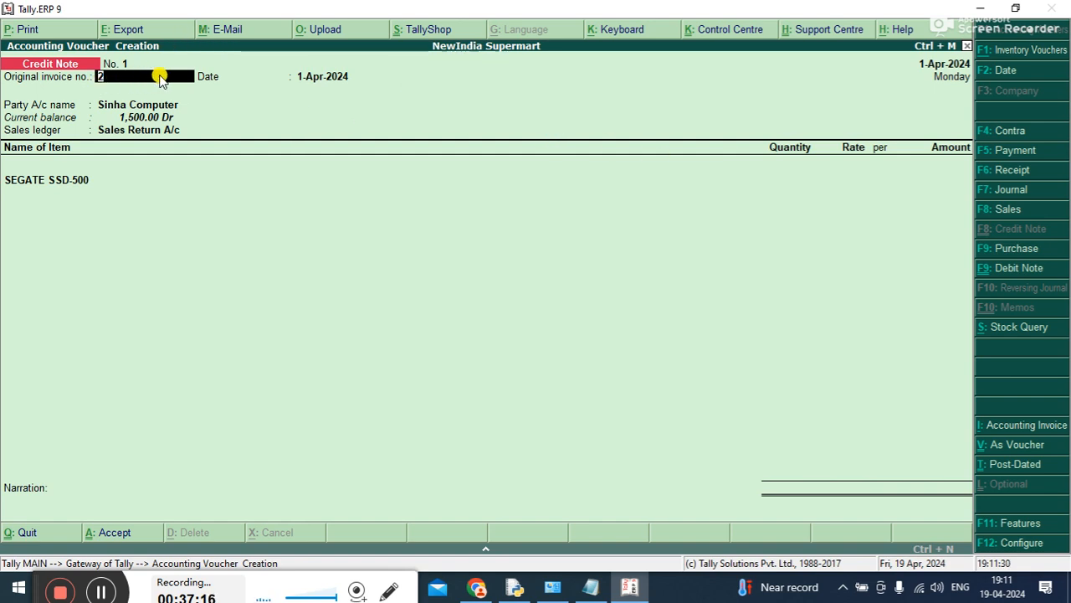
Accept the credit note's header with original invoice number 2, date 1-Apr-2024, party Sinha Computer and ledger Sales Return A/c
key("Return")
key("Return")
key("Return")
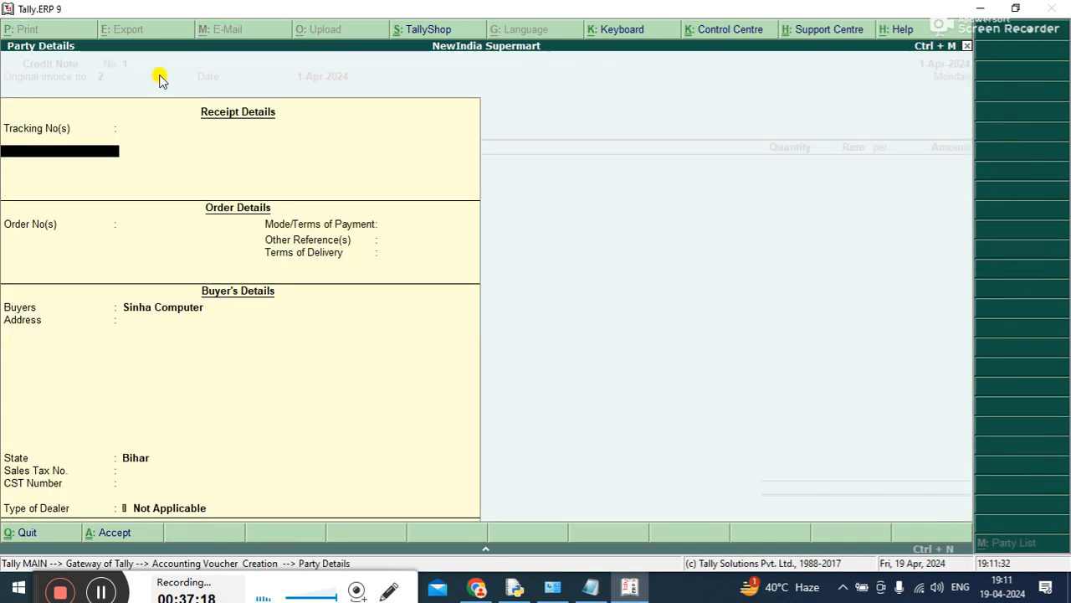
key("ctrl+a")
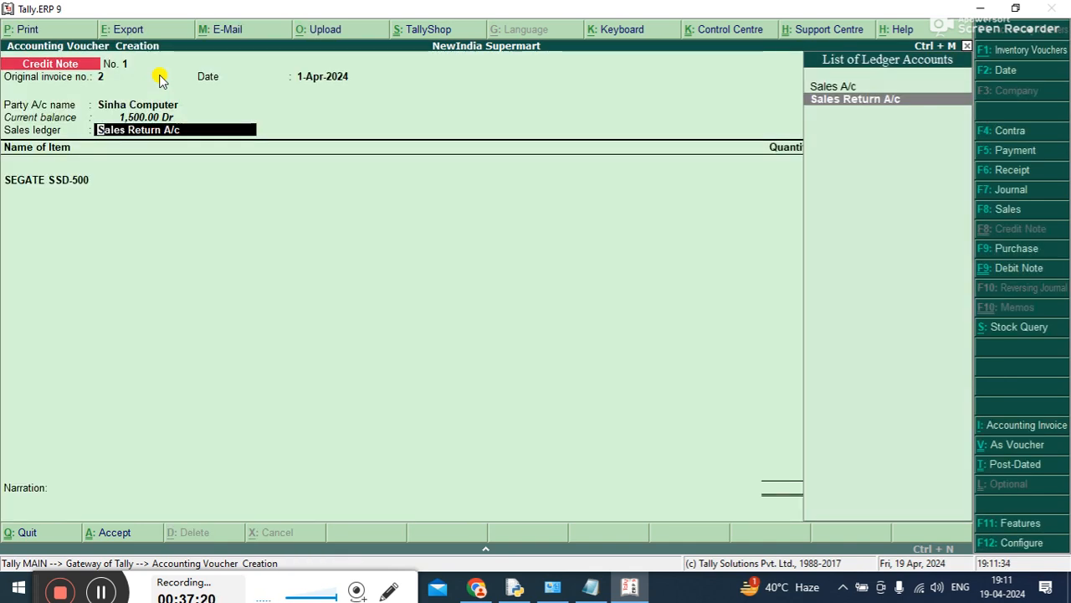
key("Up")
key("Down")
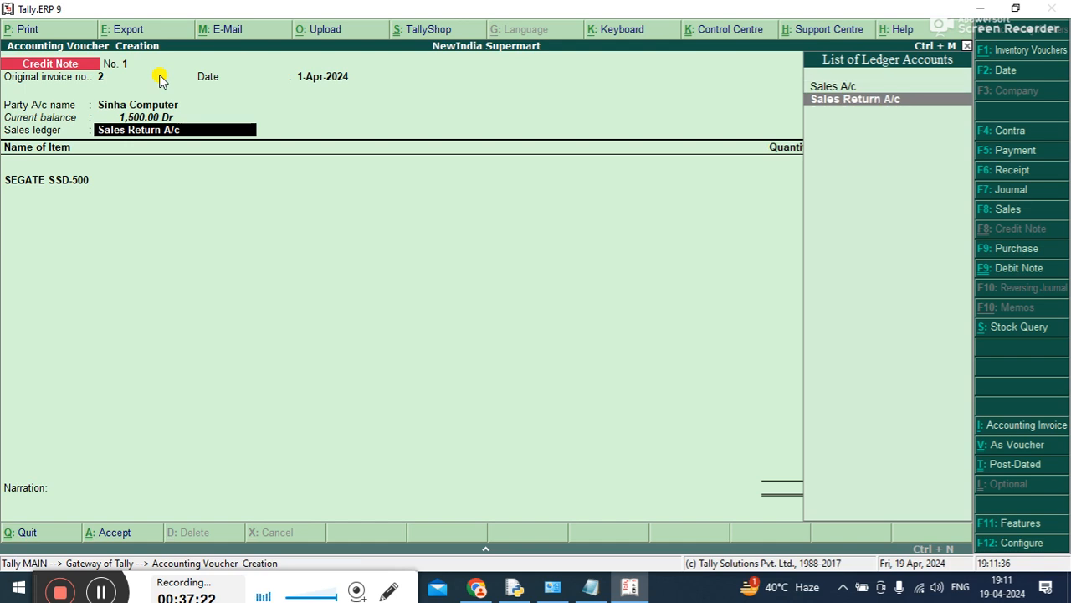
key("Return")
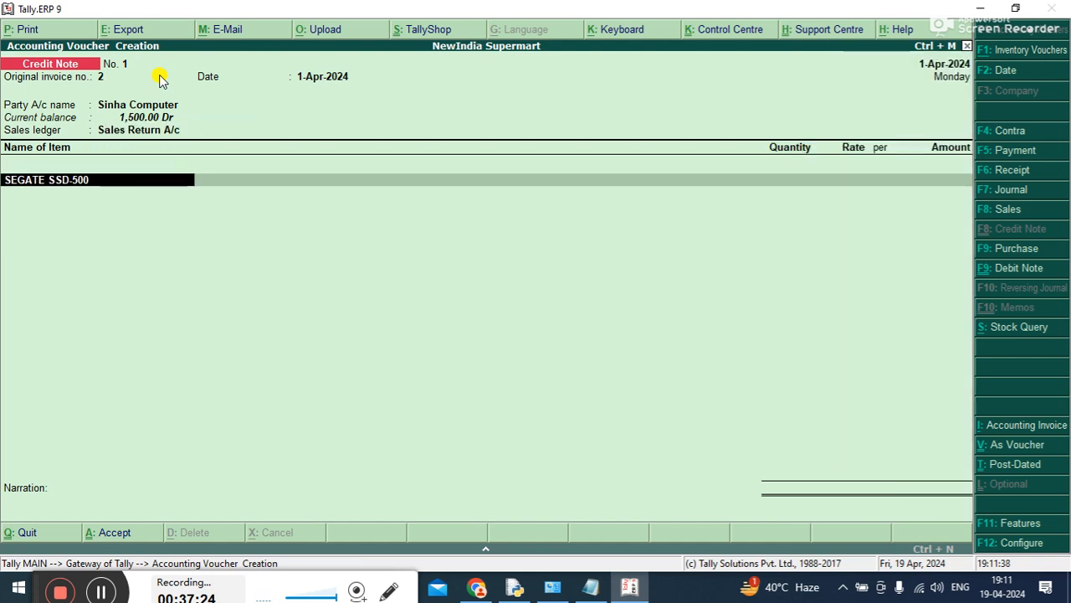
Enter a returned quantity of 1 P for SEGATE SSD-500 at a rate of 3,000 per P and end the item list
key("Return")
type("1P")
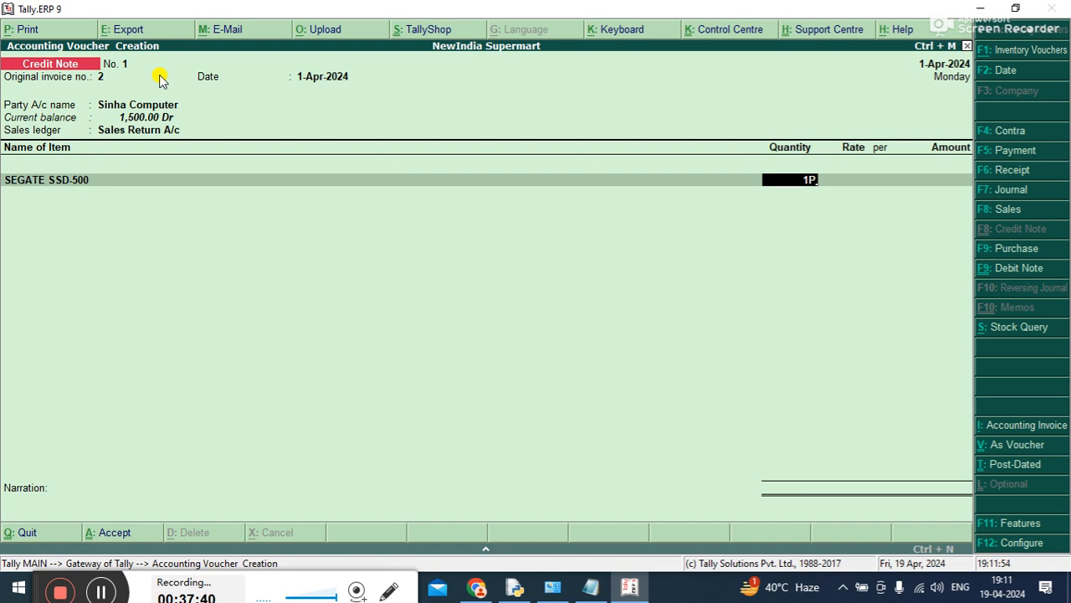
key("Return")
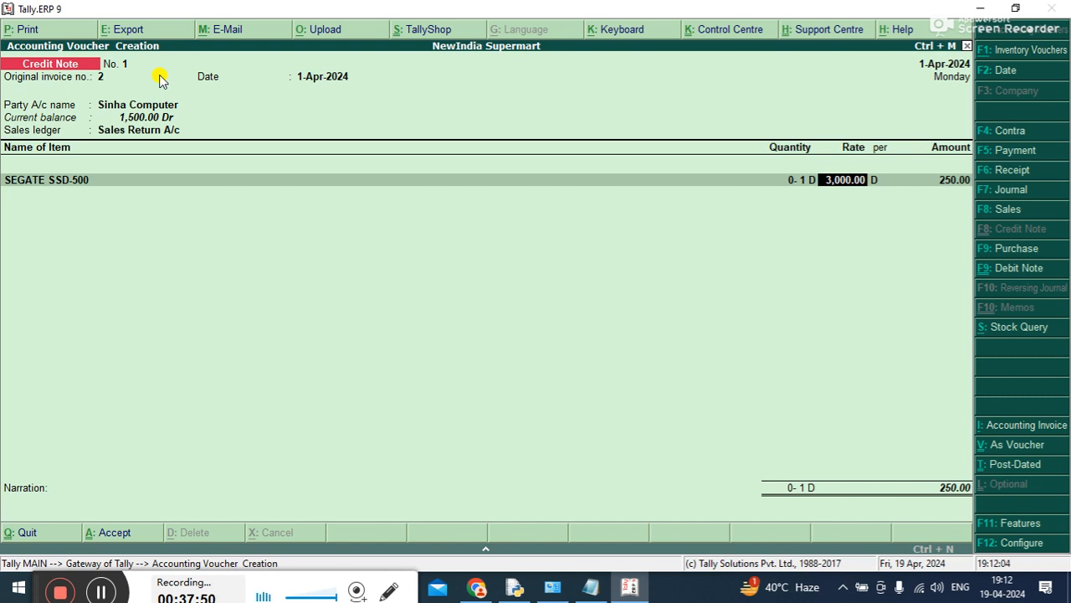
key("Return")
type("P")
key("Return")
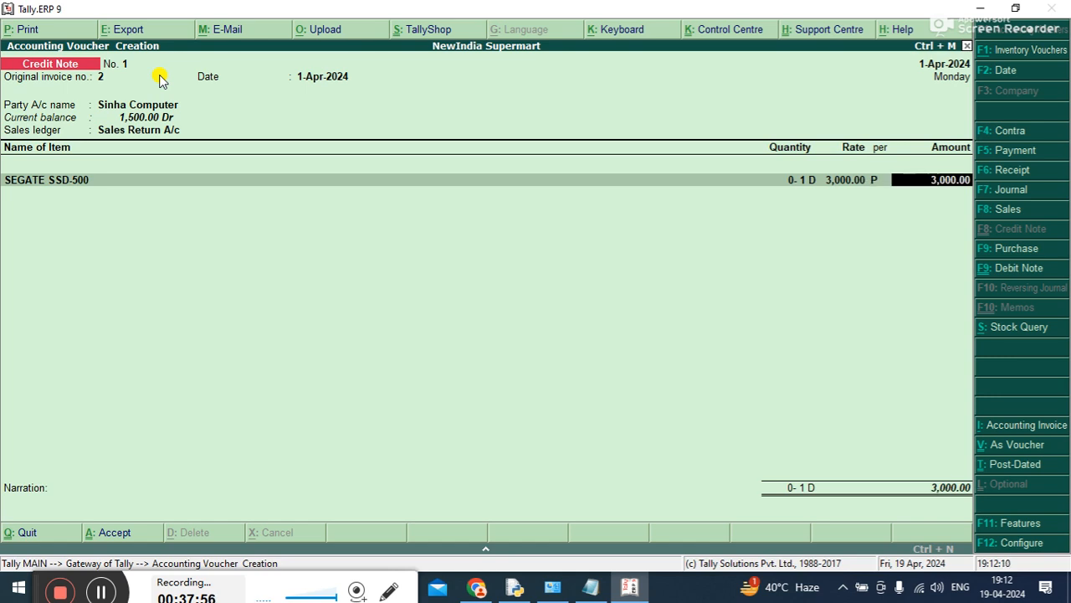
key("Return")
key("Return")
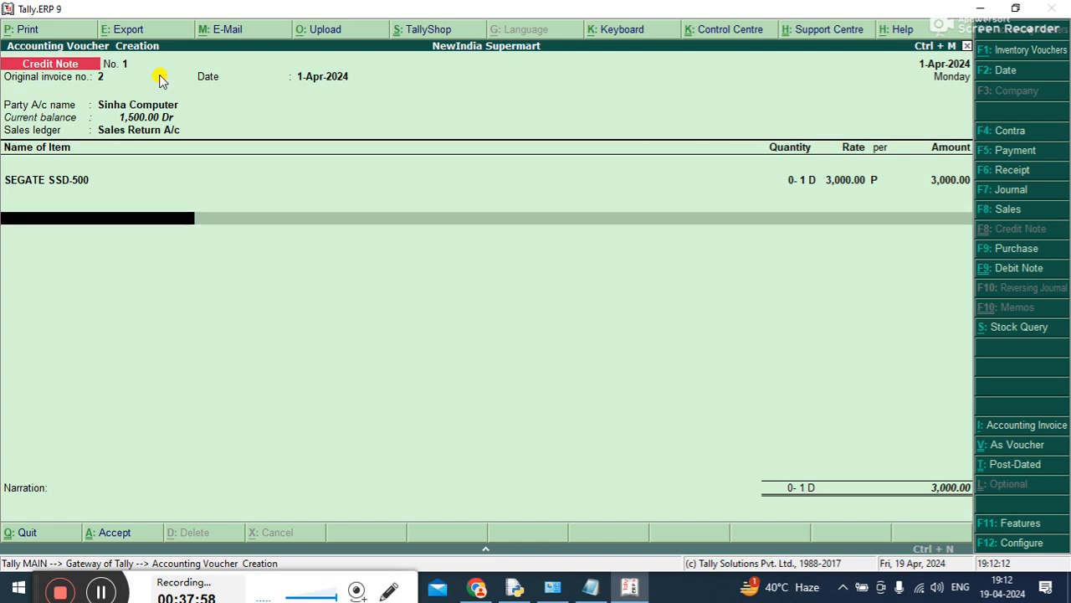
key("Return")
key("Return")
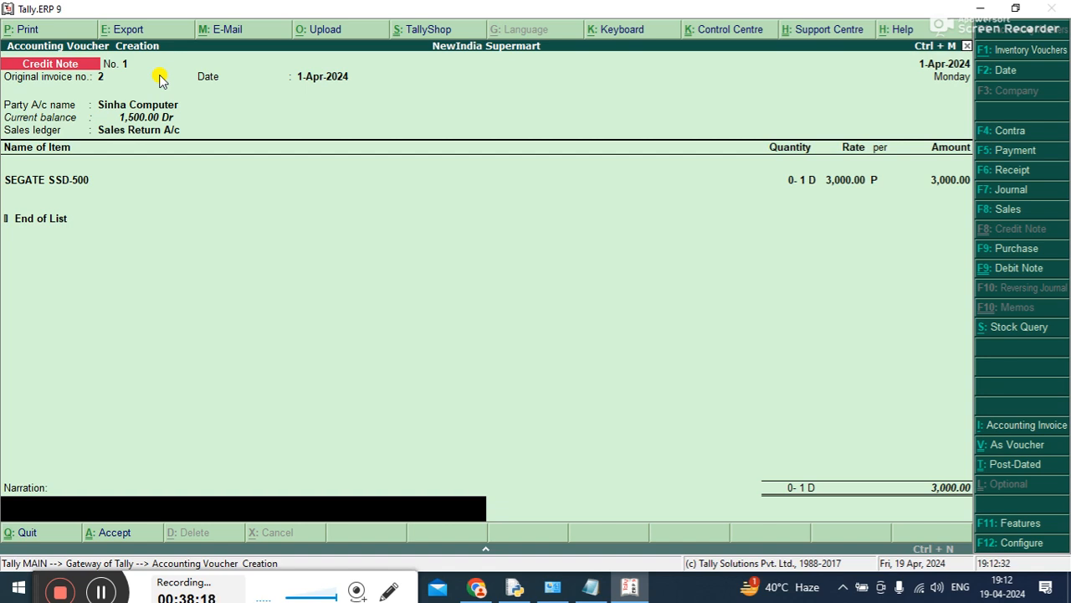
key("BackSpace")
key("BackSpace")
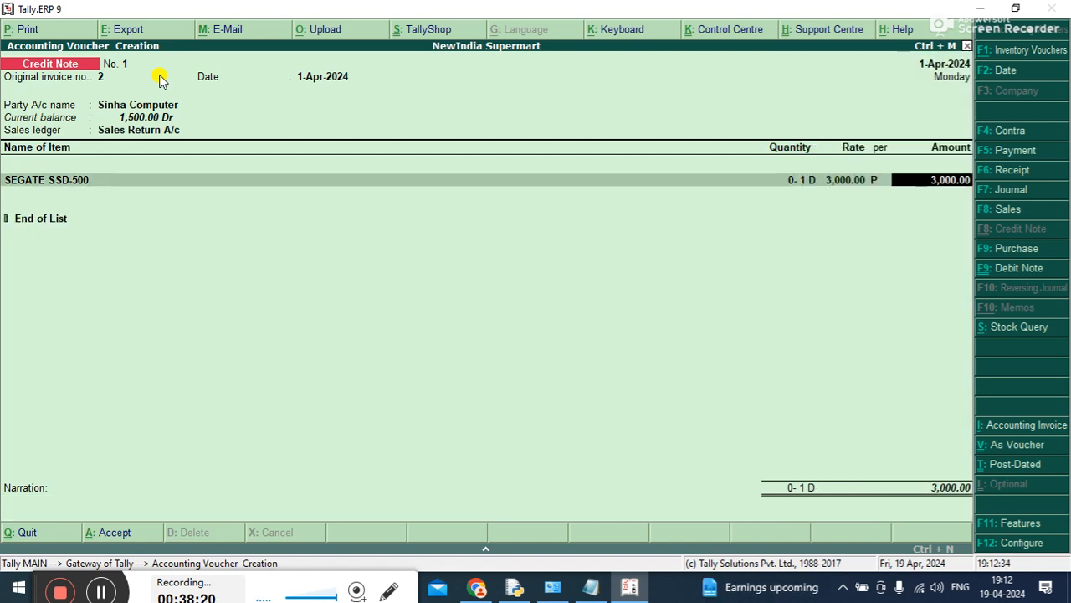
key("Return")
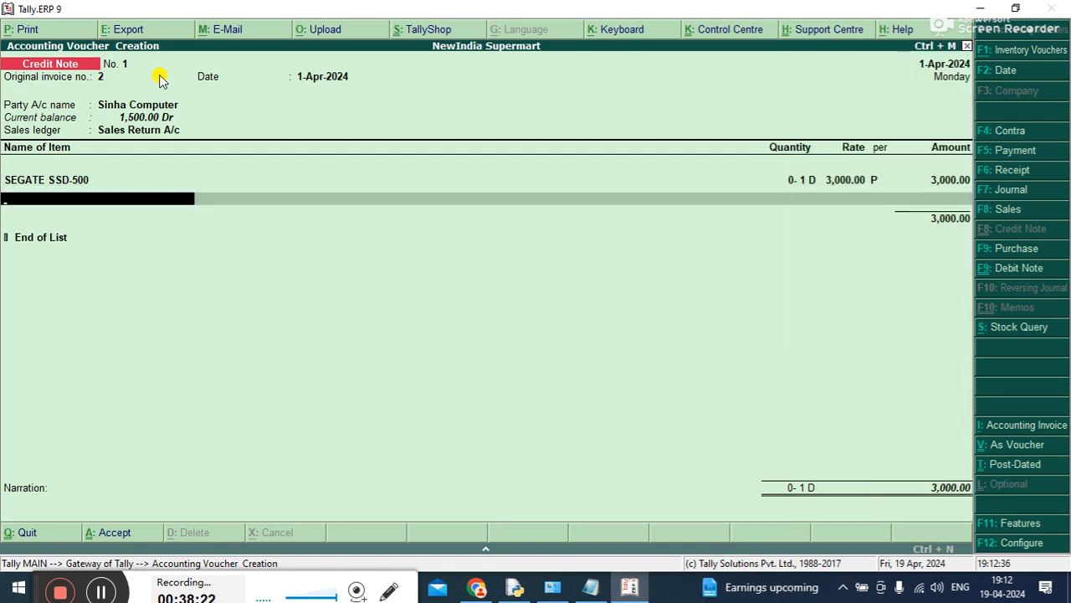
key("BackSpace")
type("300")
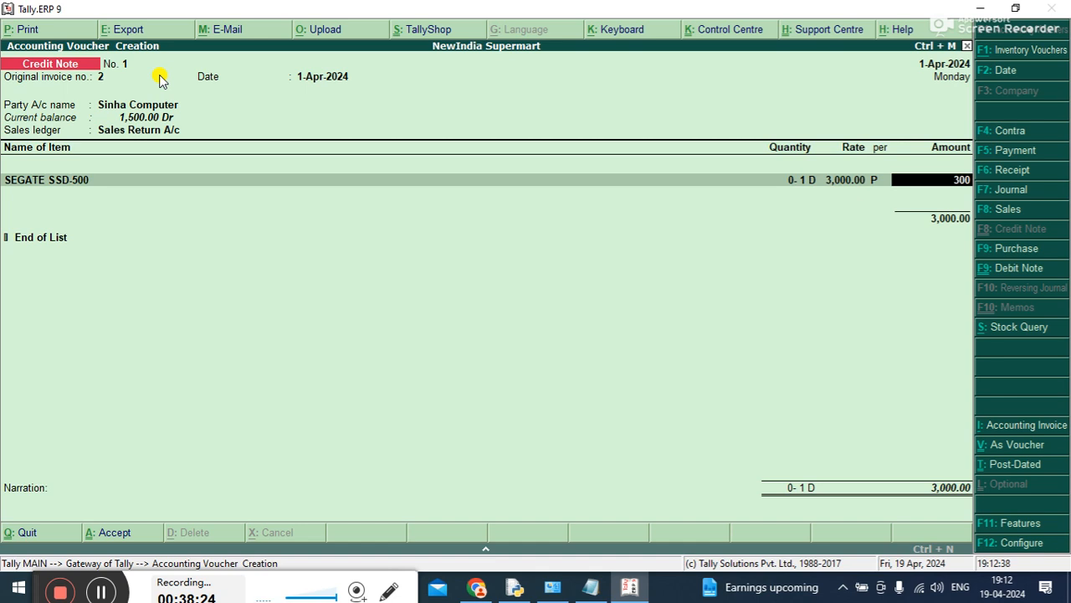
key("Return")
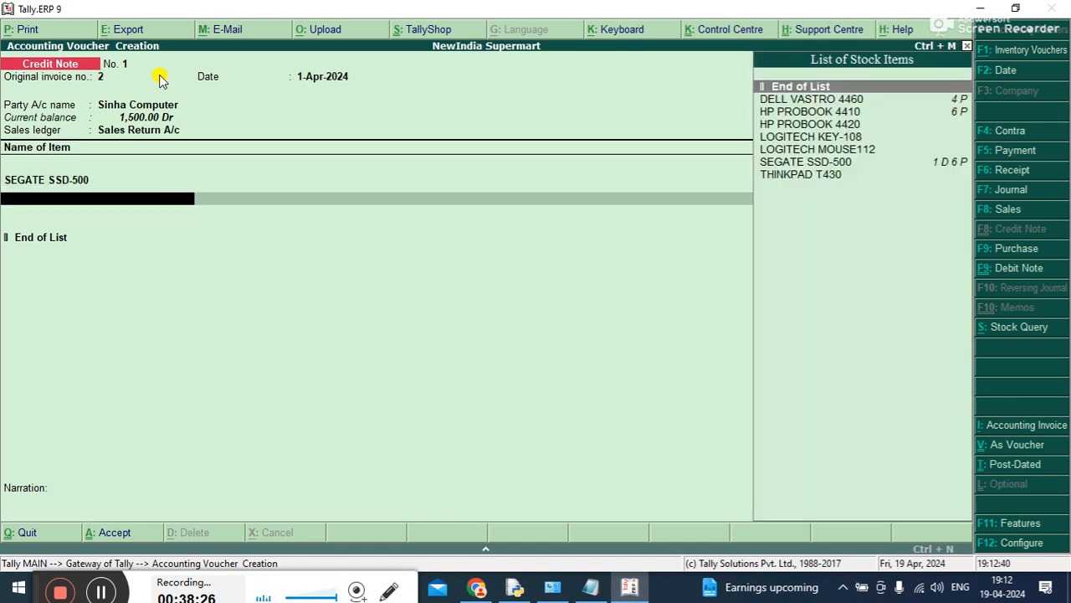
key("Return")
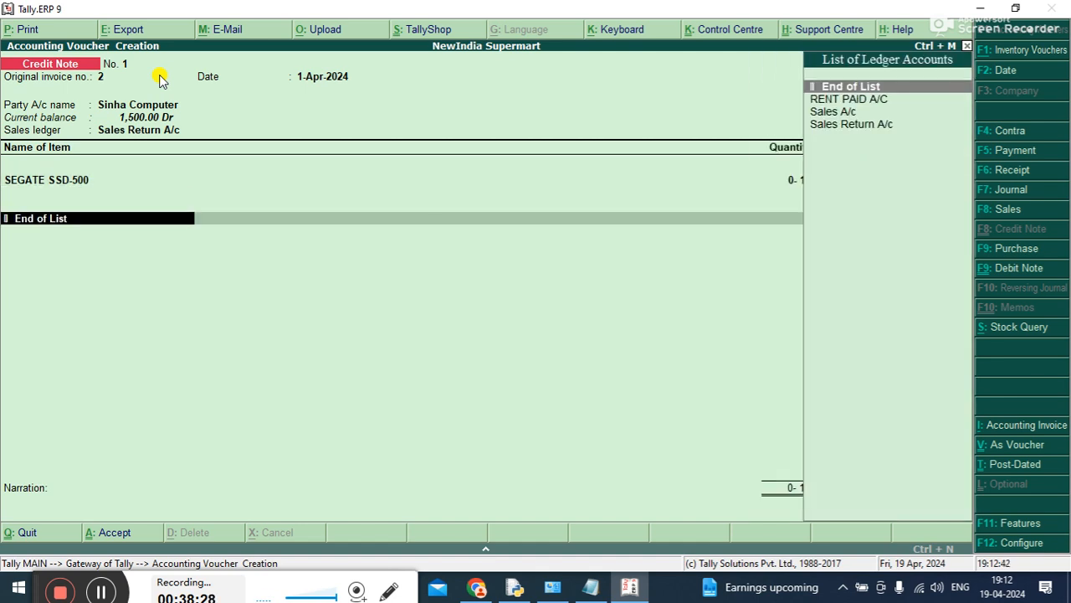
key("Escape")
key("Escape")
key("y")
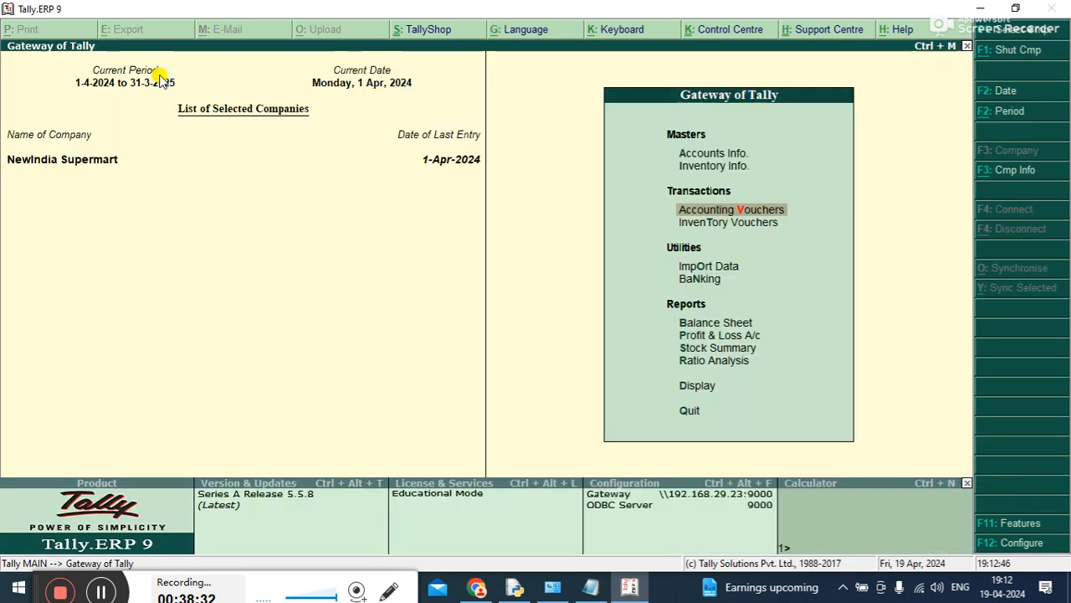
Start a new credit note with original invoice number 2, date 1-Apr-2024, party account Sinha Computer and sales ledger Sales Return A/c
key("Return")
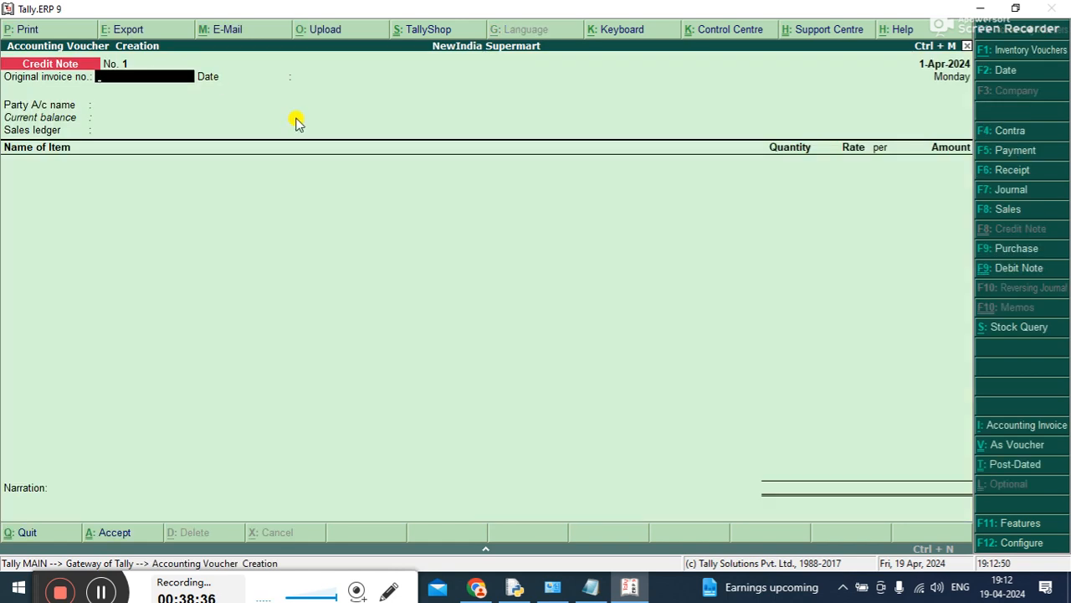
type("2")
key("Return")
key("Return")
key("Down")
key("Down")
key("Down")
key("Down")
key("Down")
key("Return")
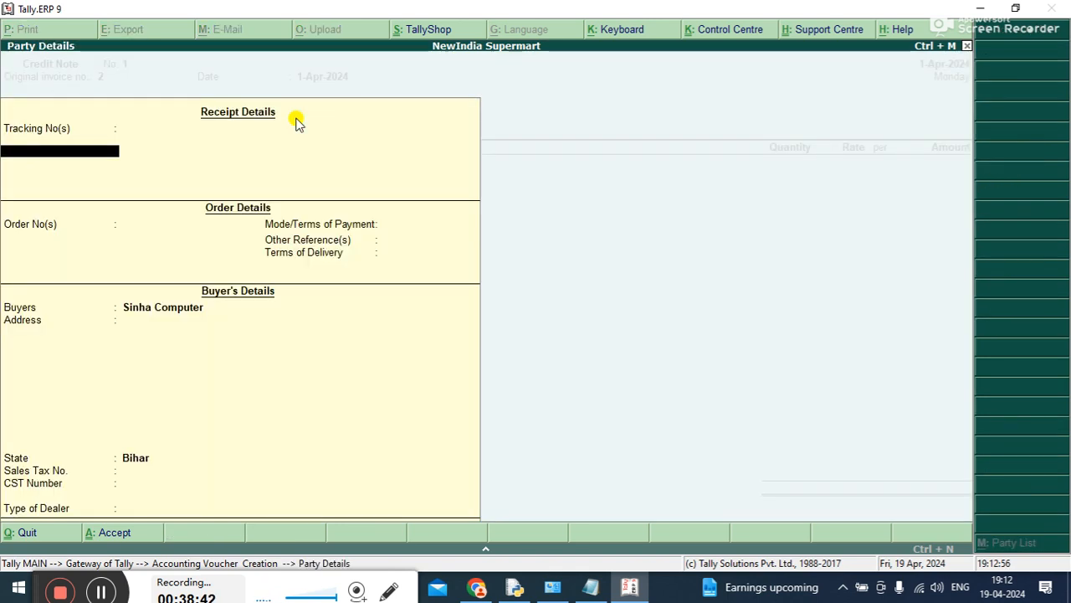
key("Return")
key("Down")
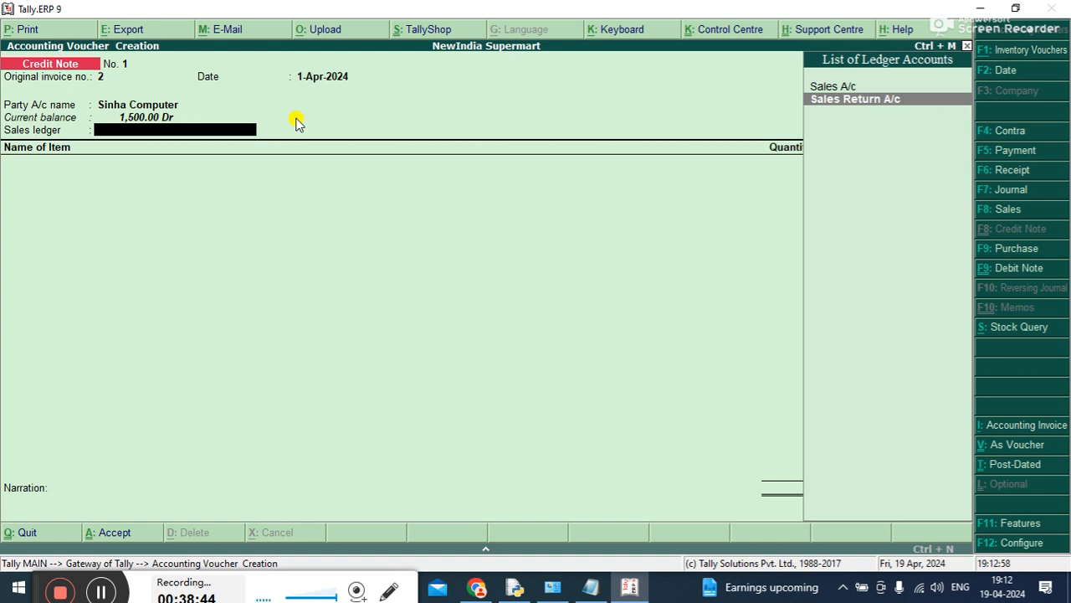
key("Return")
Choose SEGATE SSD-500 as the returned item and enter a quantity of 0-1 D
key("Down")
key("Down")
key("Down")
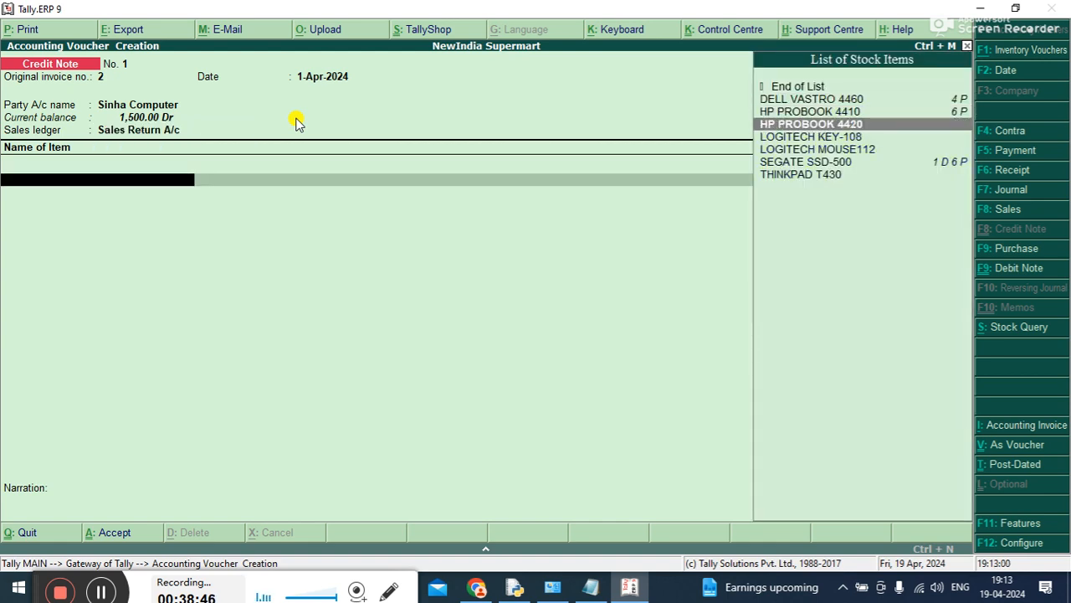
key("Down")
key("Down")
key("Down")
key("Return")
type("0-1")
key("Return")
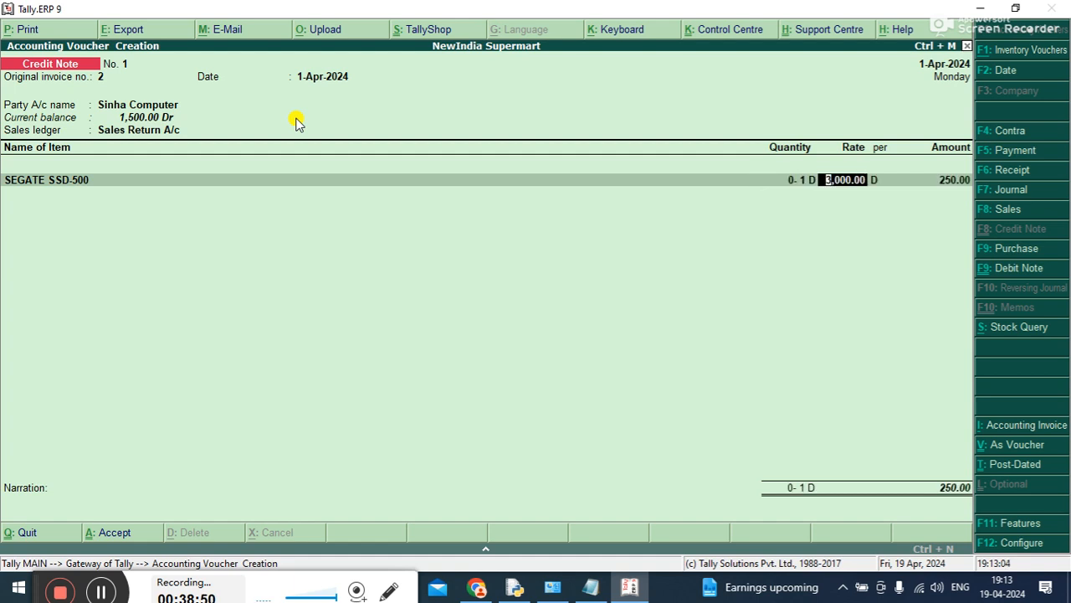
Set the rate of the returned SEGATE SSD-500 to 300 per P
type("300 P")
key("Return")
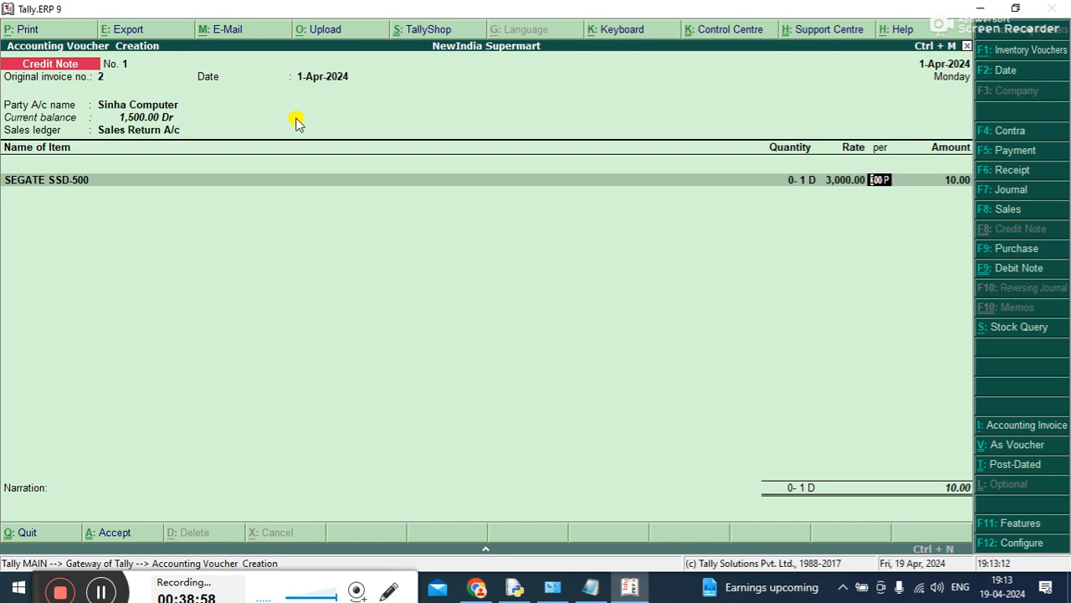
key("shift+Tab")
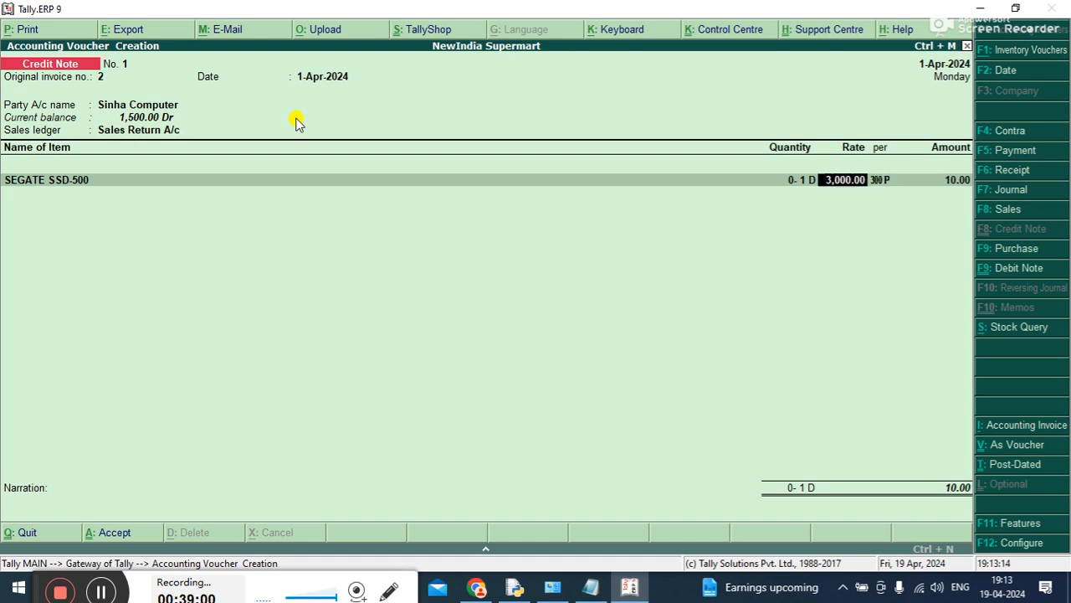
type("300")
key("Return")
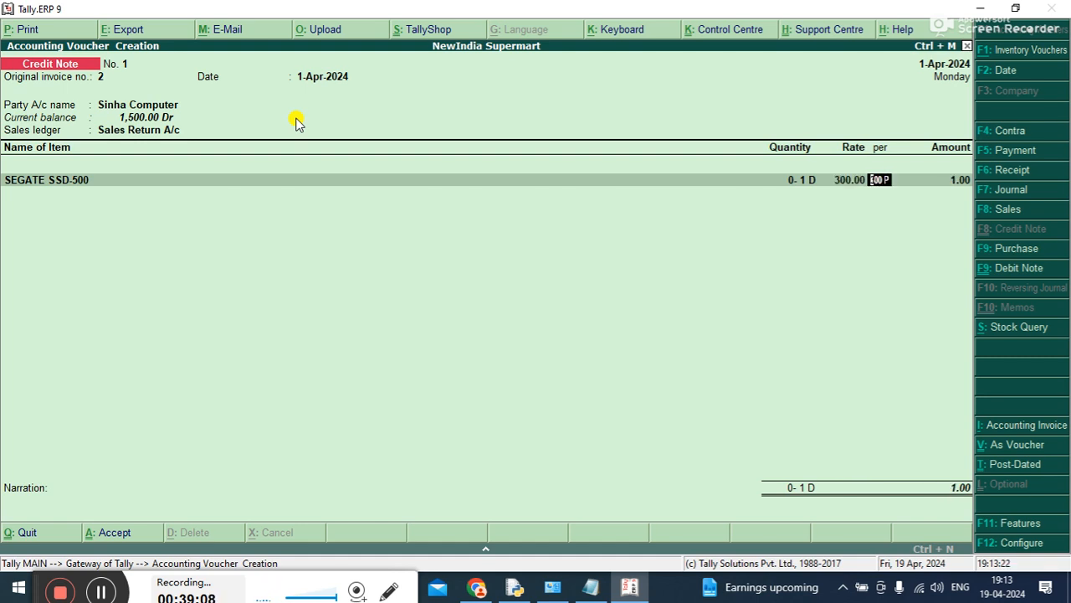
key("Return")
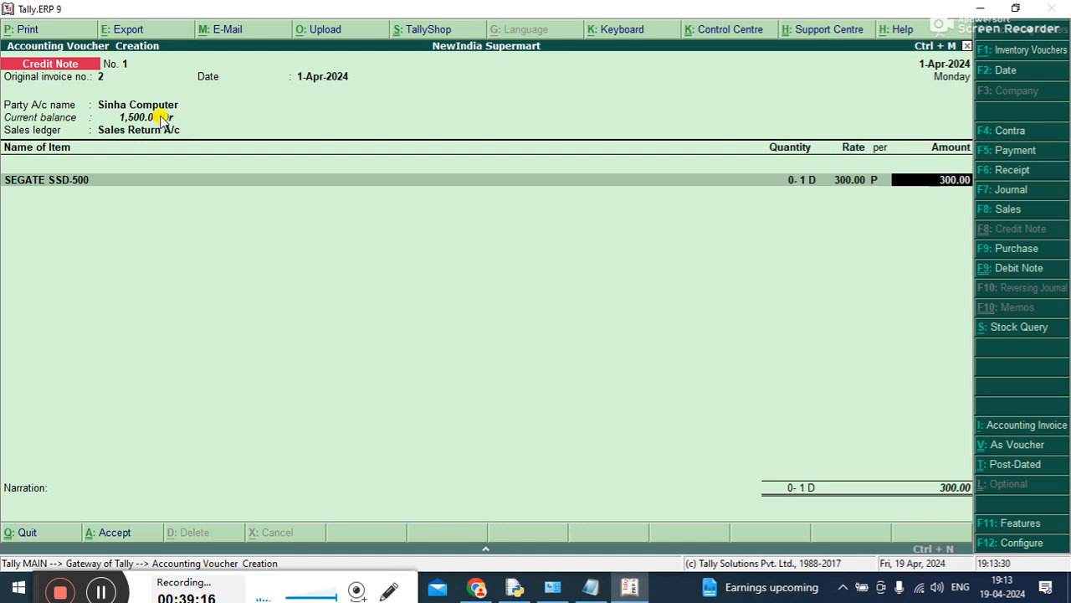
Accept the item amount, end the item list and save the credit note without a narration
key("Return")
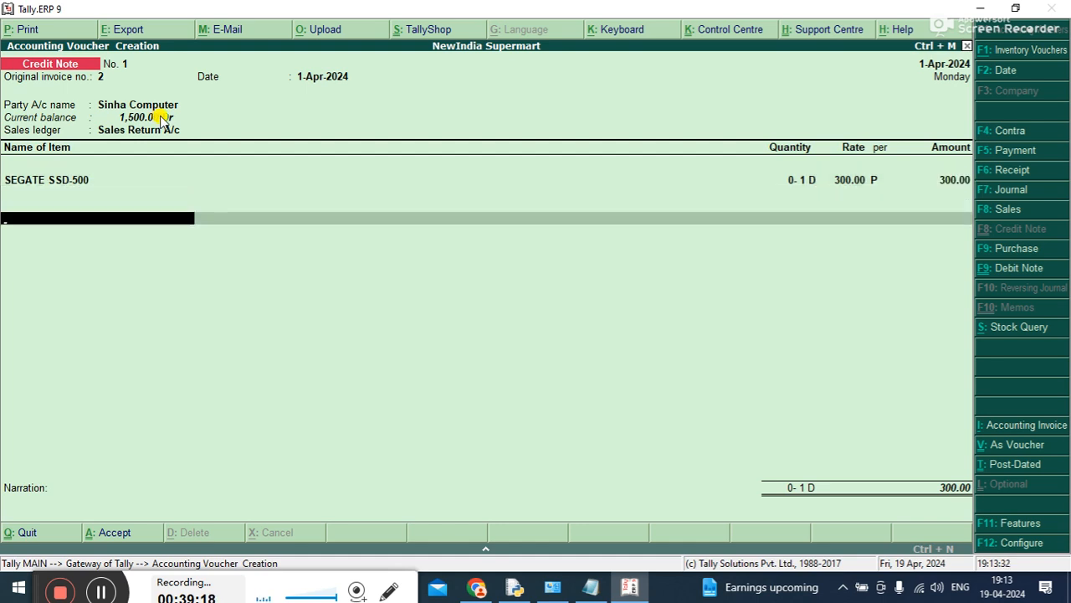
key("Return")
key("Return")
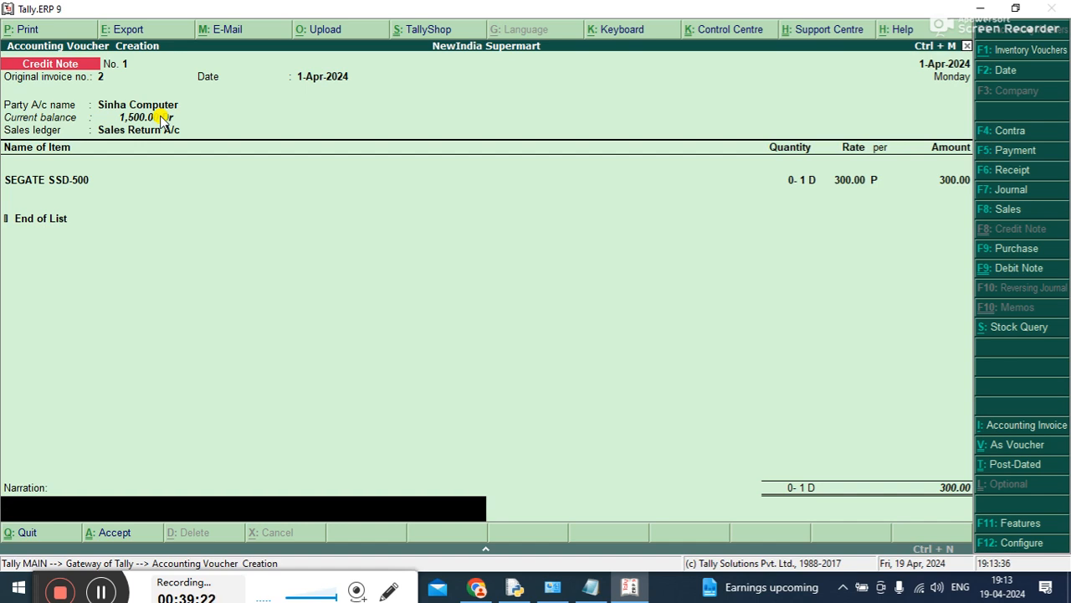
key("Return")
Examine the Sundry Debtors balance under Current Assets in the Balance Sheet, then return to the Gateway of Tally
key("Return")
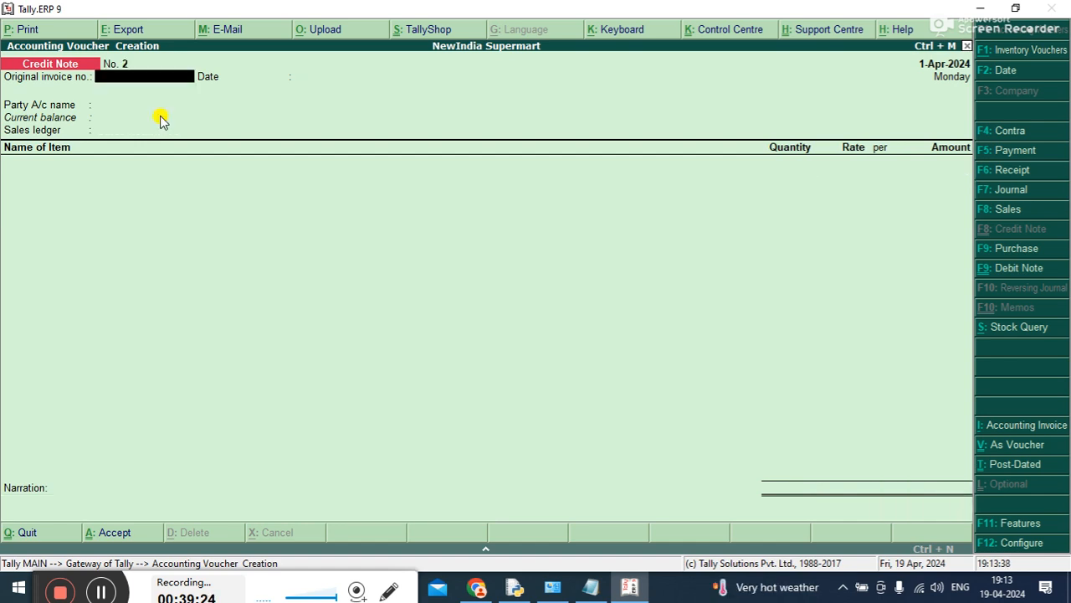
key("Escape")
key("Return")
key("Down")
key("Down")
key("Down")
key("Down")
key("Return")
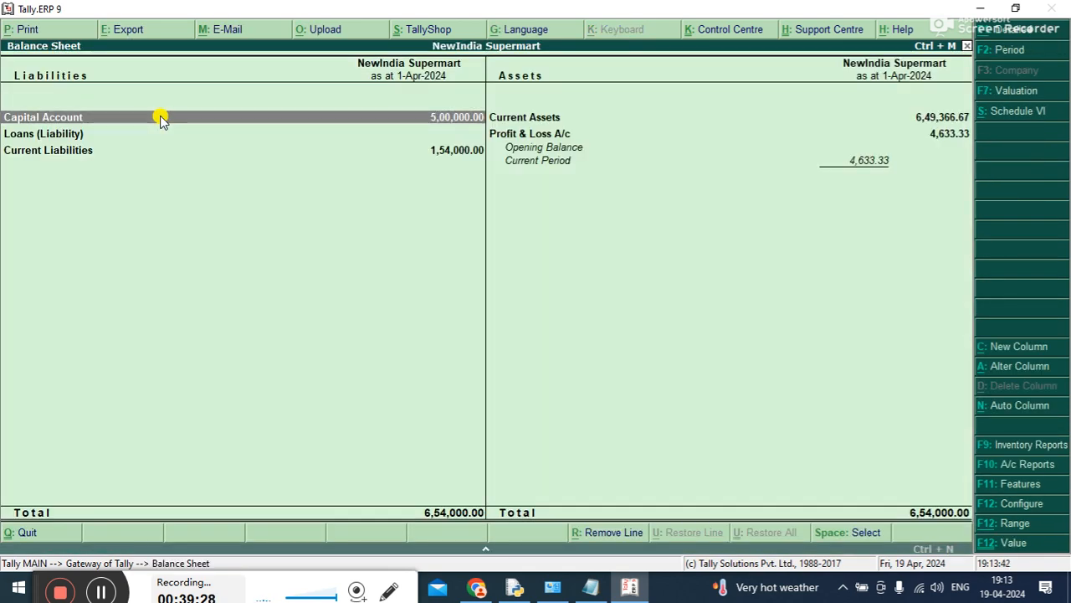
key("Right")
key("Return")
key("Down")
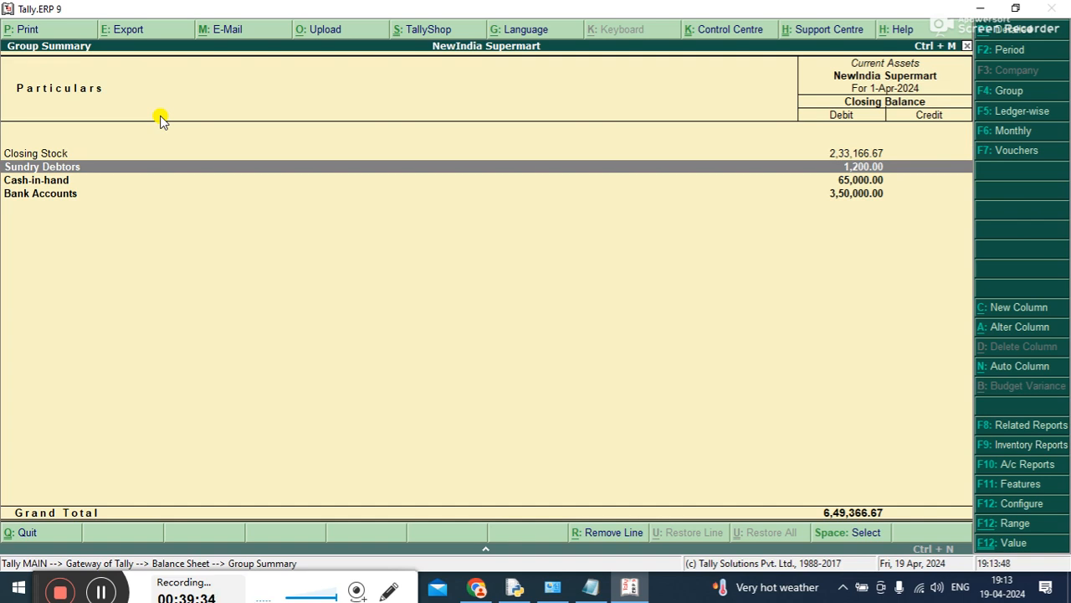
key("Escape")
key("Escape")
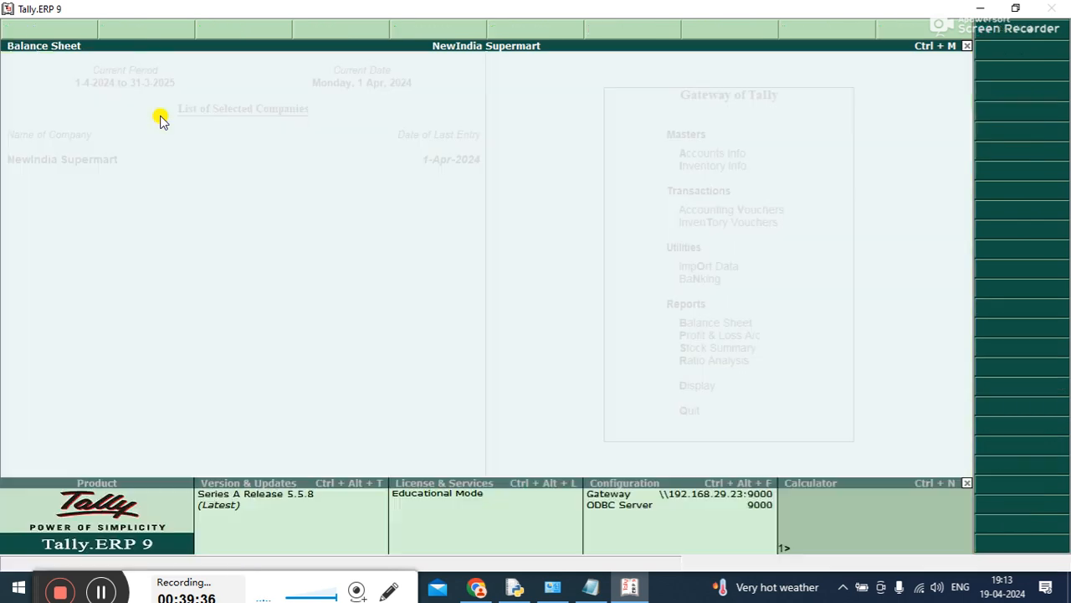
Start a receipt voucher and credit Sinha Computer with 1,200
key("Up")
key("Up")
key("Up")
key("Up")
key("Return")
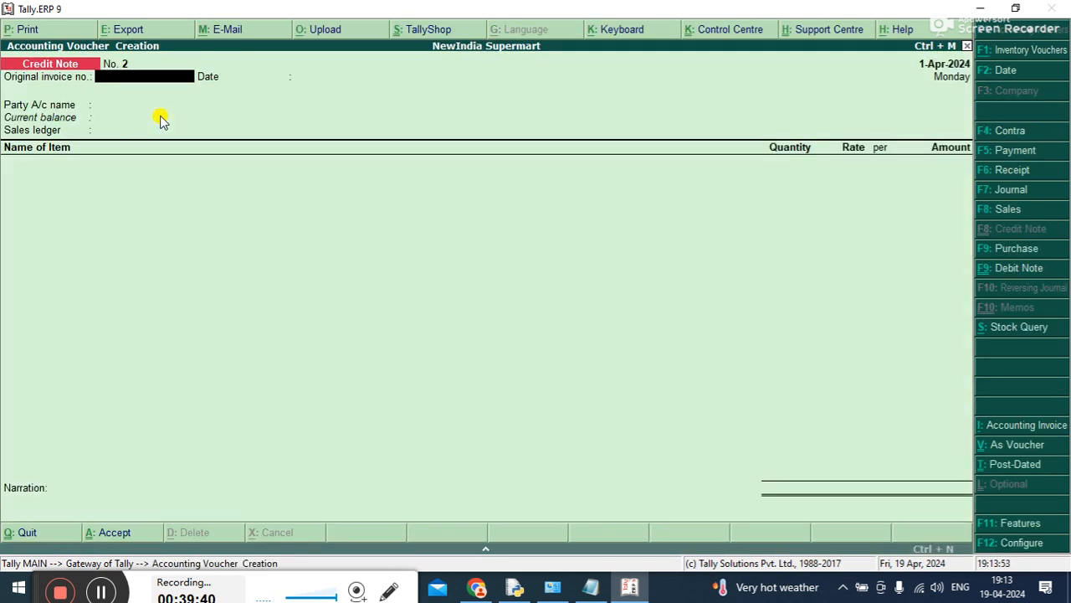
key("F6")
key("Down")
key("Down")
key("Down")
key("Down")
key("Down")
key("Down")
key("Down")
key("Down")
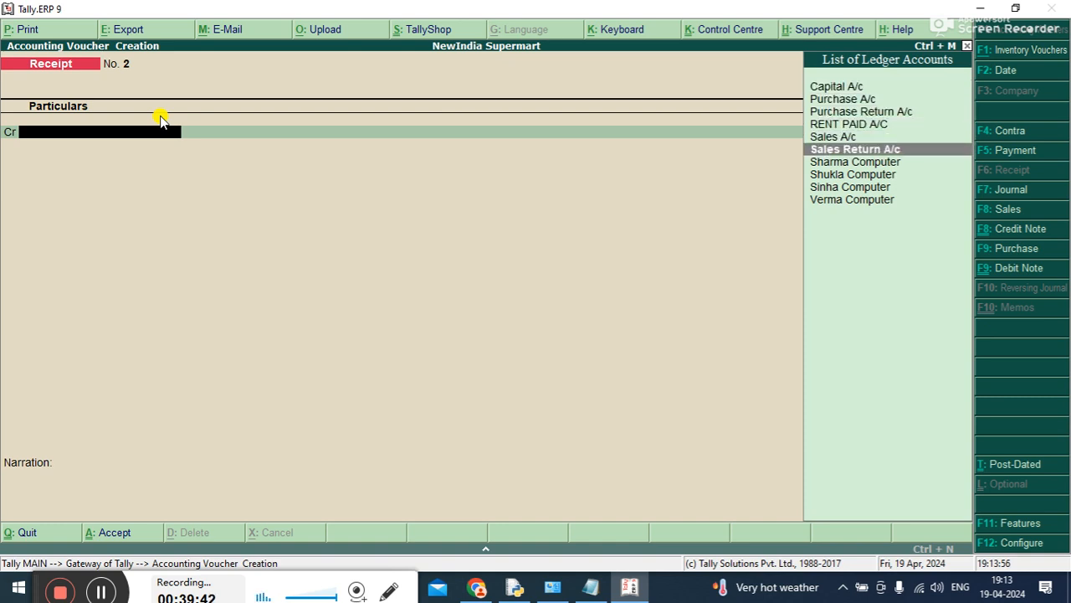
key("Return")
type("1200")
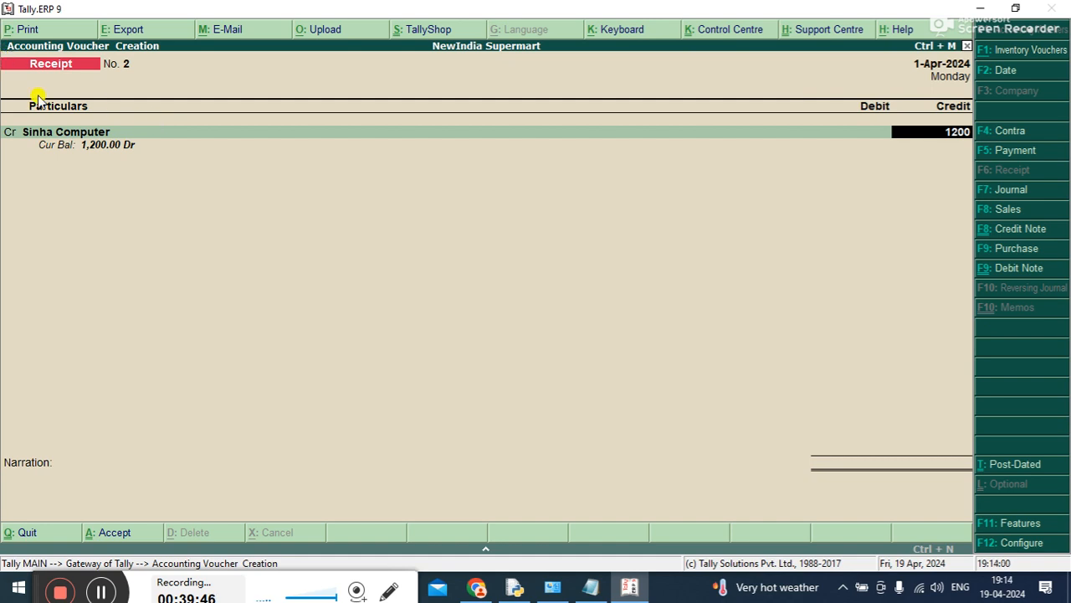
key("Return")
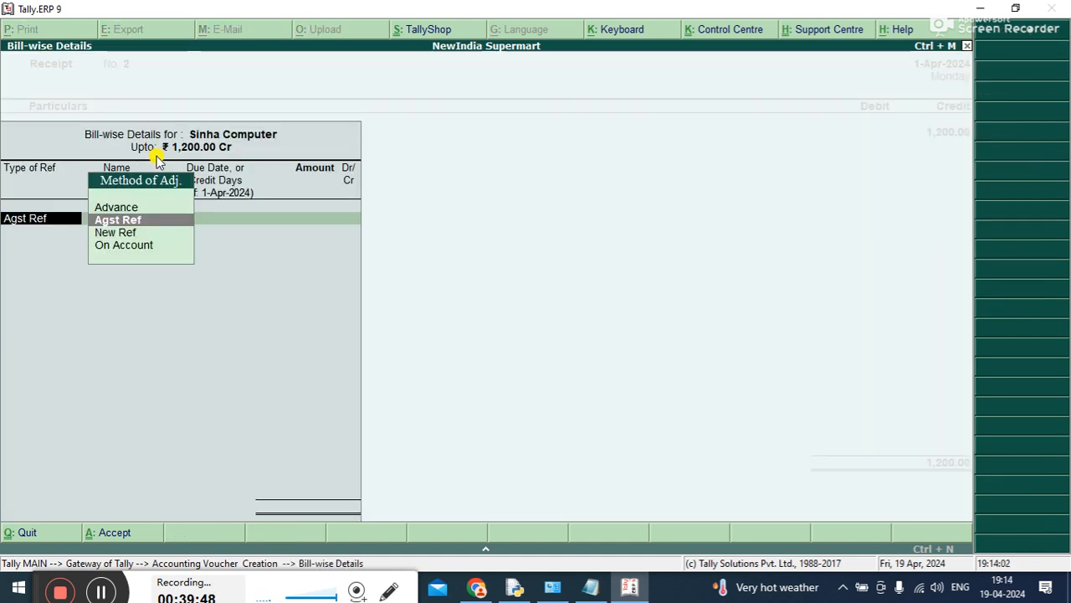
Adjust the 1,200 receipt as Agst Ref against Sinha Computer's pending bill 2
key("Return")
key("Down")
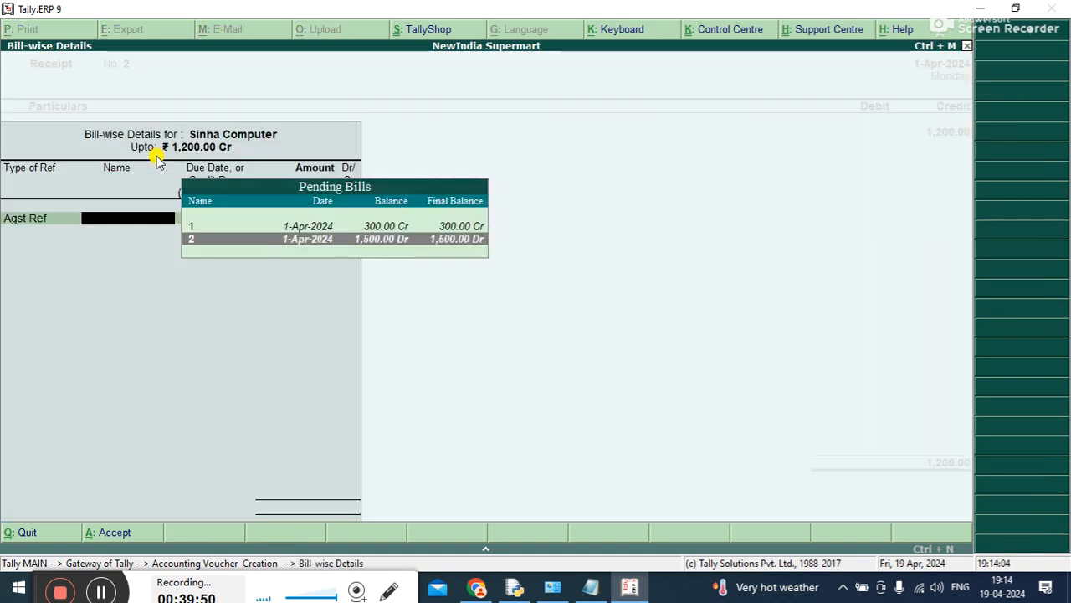
key("Return")
Debit Cash A/c with 1,200 and save the receipt voucher without a narration
key("Return")
key("Return")
key("Return")
key("Down")
key("Return")
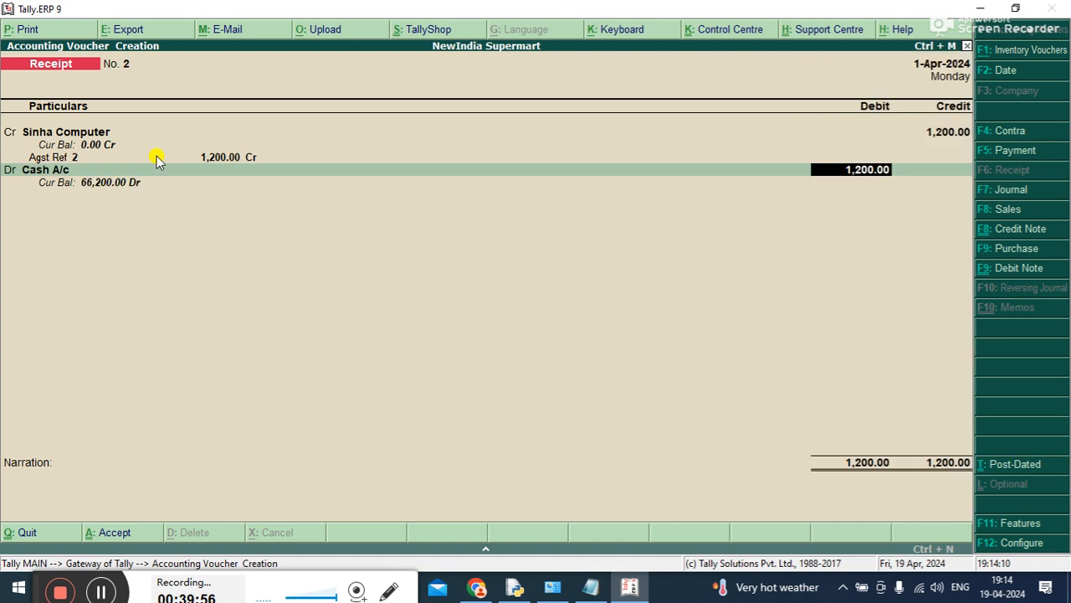
key("Return")
key("Return")
key("Return")
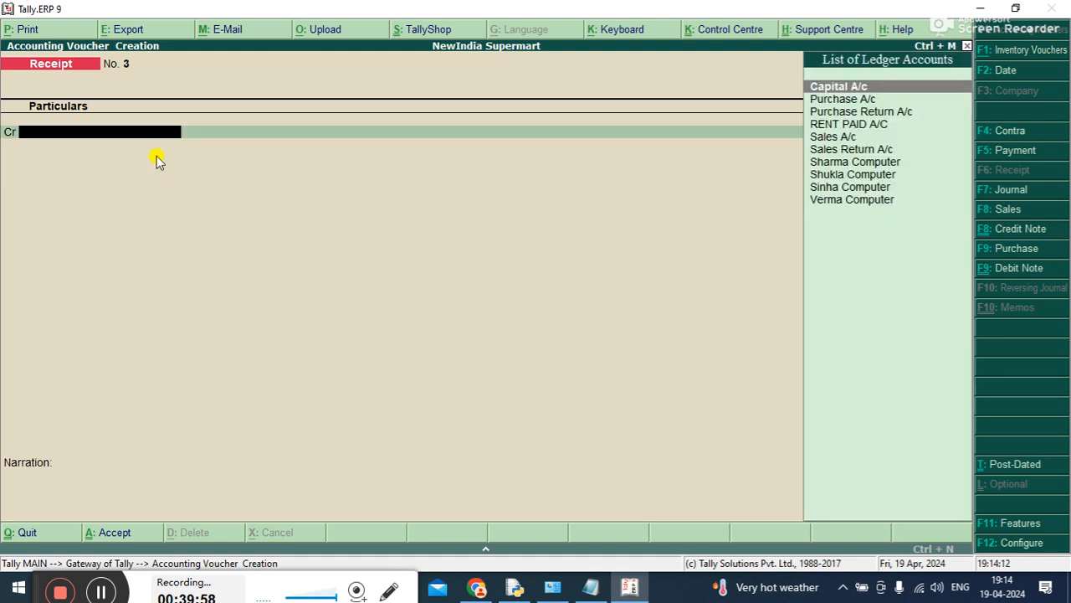
Examine the Sundry Creditors ledgers under Current Liabilities in the Balance Sheet, then return to the Gateway of Tally
key("Escape")
key("Down")
key("Down")
key("Down")
key("Down")
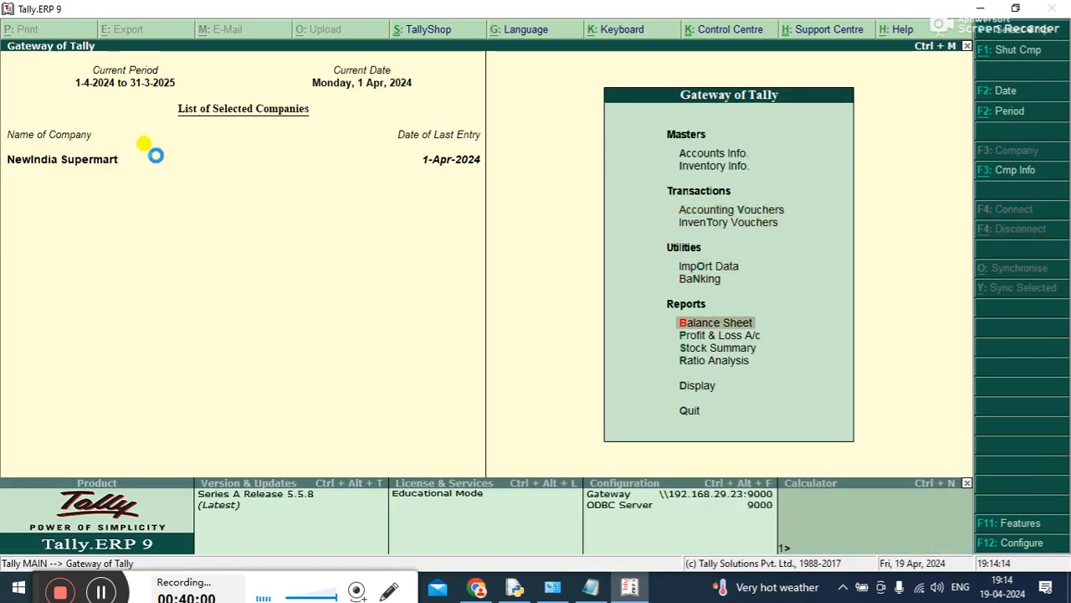
key("Return")
key("Down")
key("Down")
key("Return")
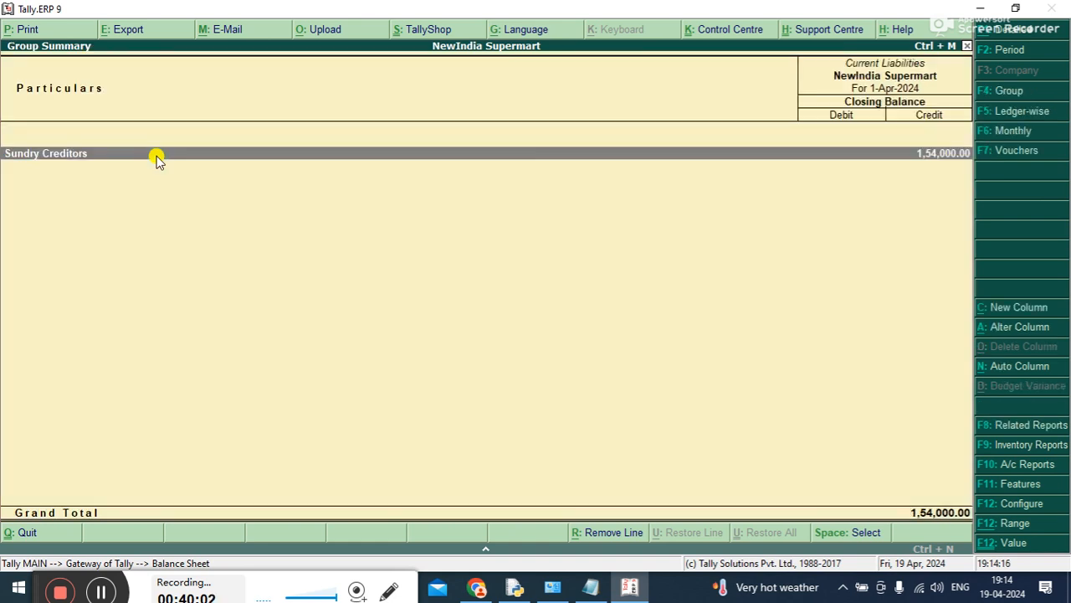
key("Return")
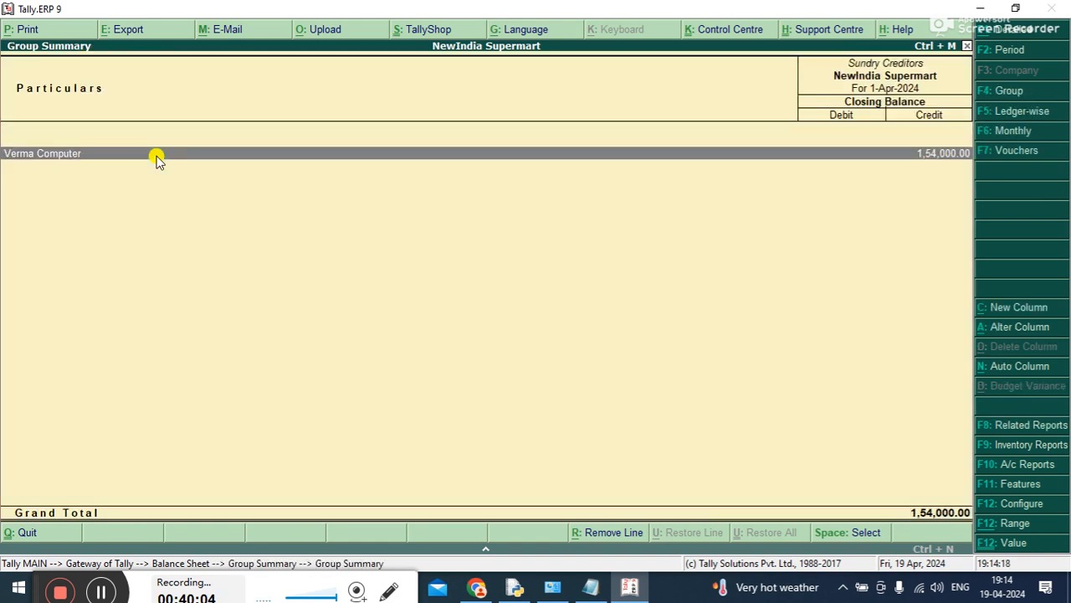
key("Escape")
key("Escape")
key("Escape")
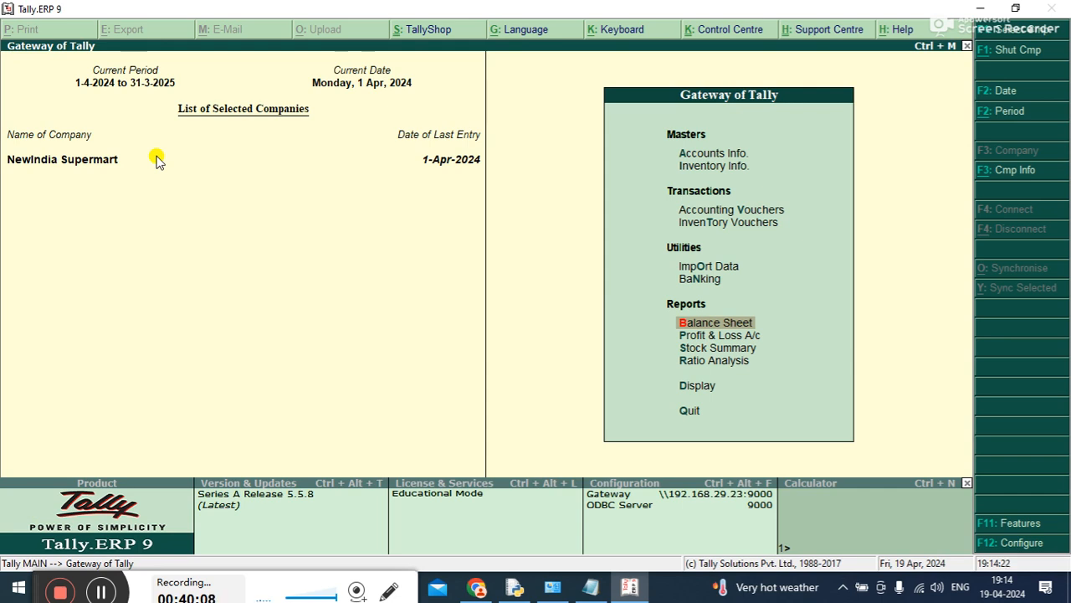
key("Up")
key("Up")
key("Up")
key("Up")
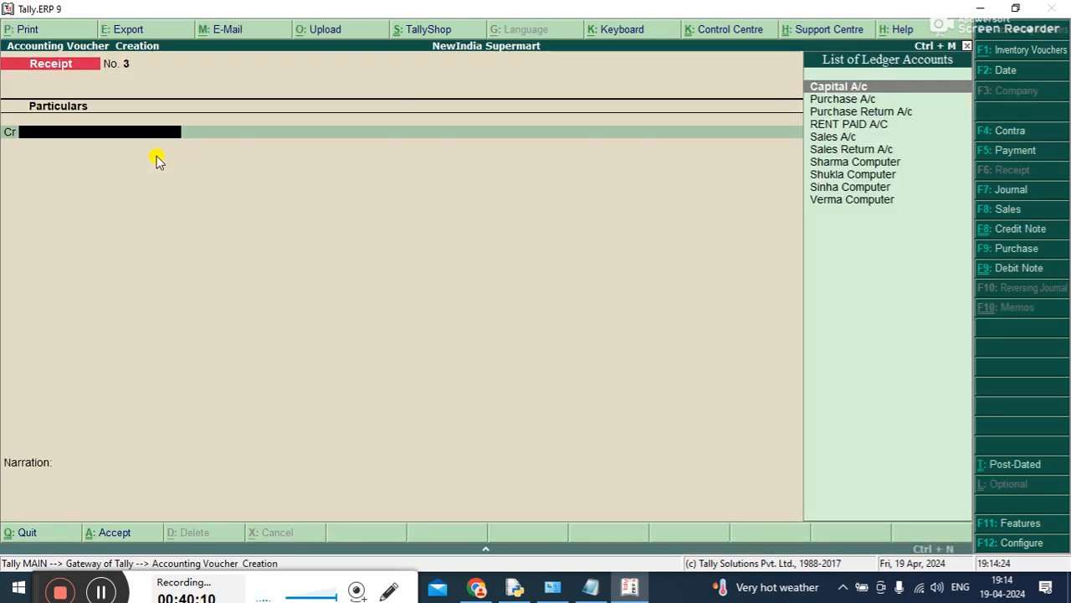
key("F5")
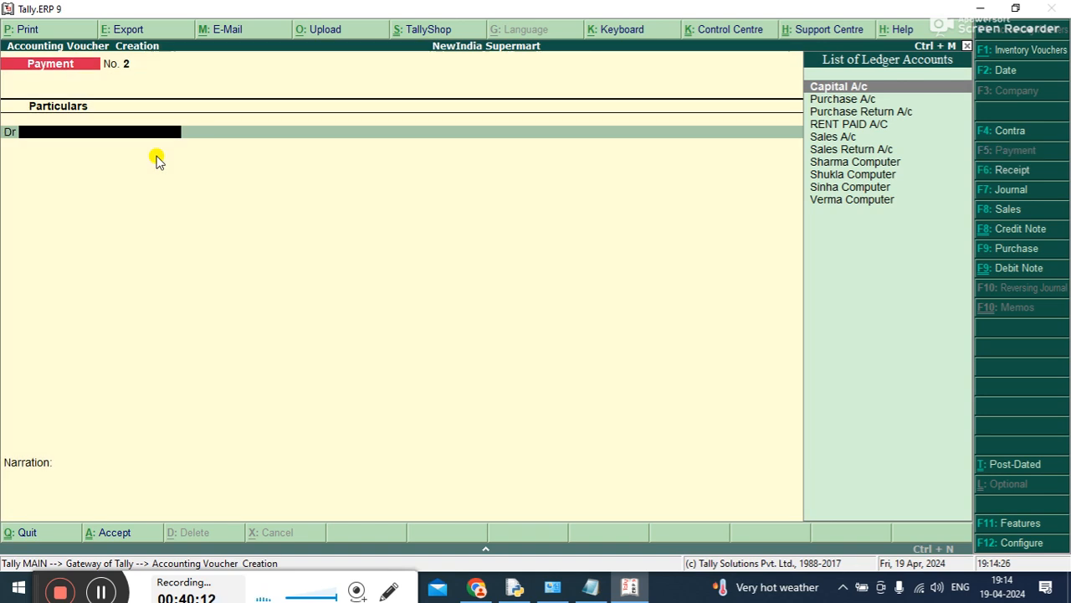
key("Down")
key("Down")
key("Down")
key("Down")
key("Down")
key("Down")
key("Down")
key("Down")
key("Down")
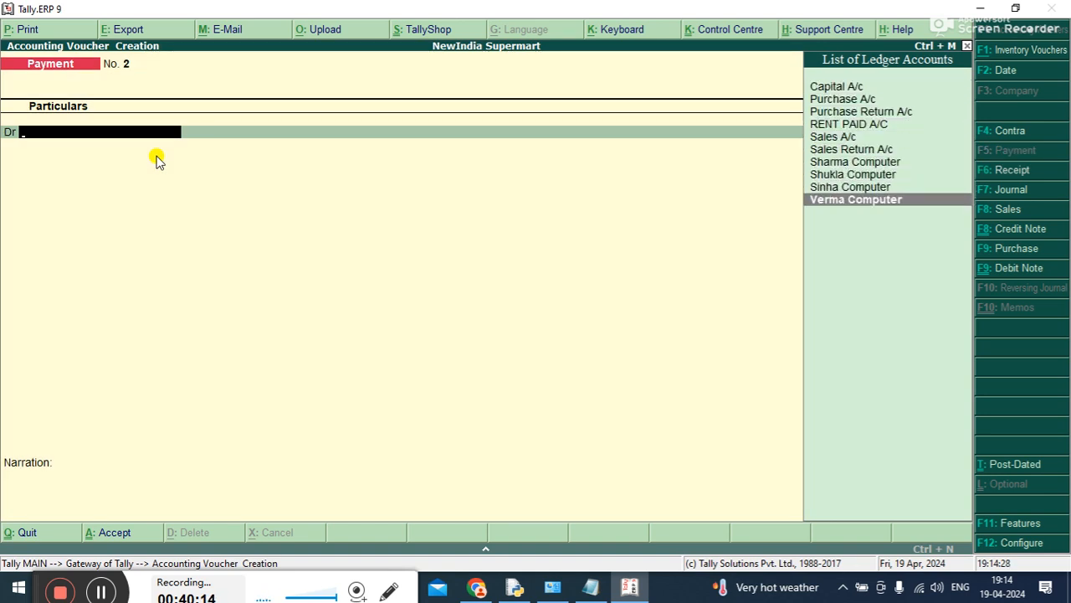
key("Return")
type("154000")
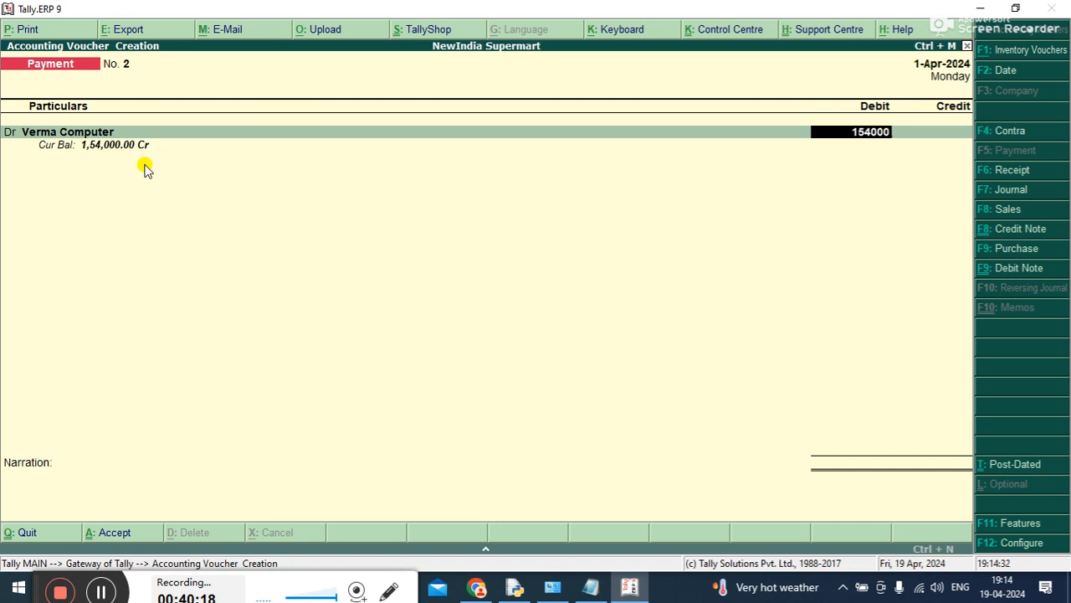
key("Escape")
key("Return")
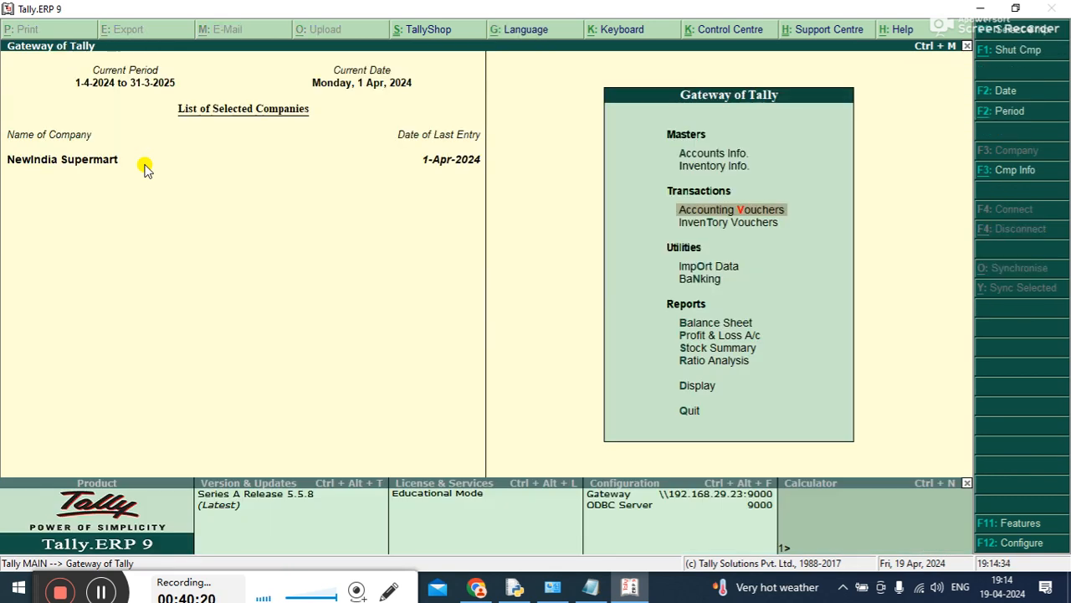
Start a debit note against original invoice no. 2 dated 1-Apr-2024
key("Return")
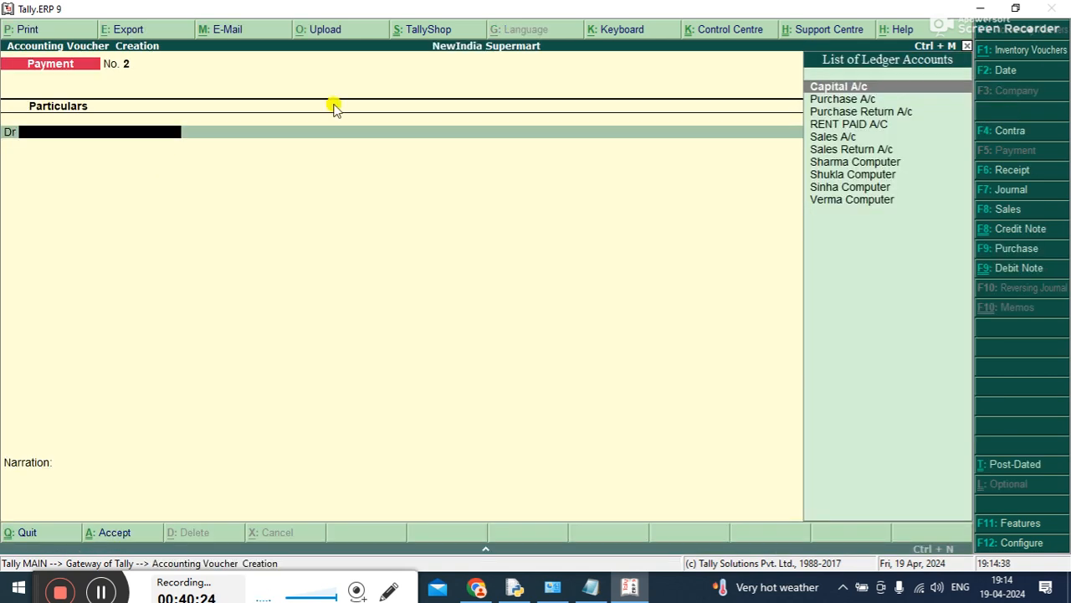
left_click(1008, 267)
type("2")
key("Return")
key("Return")
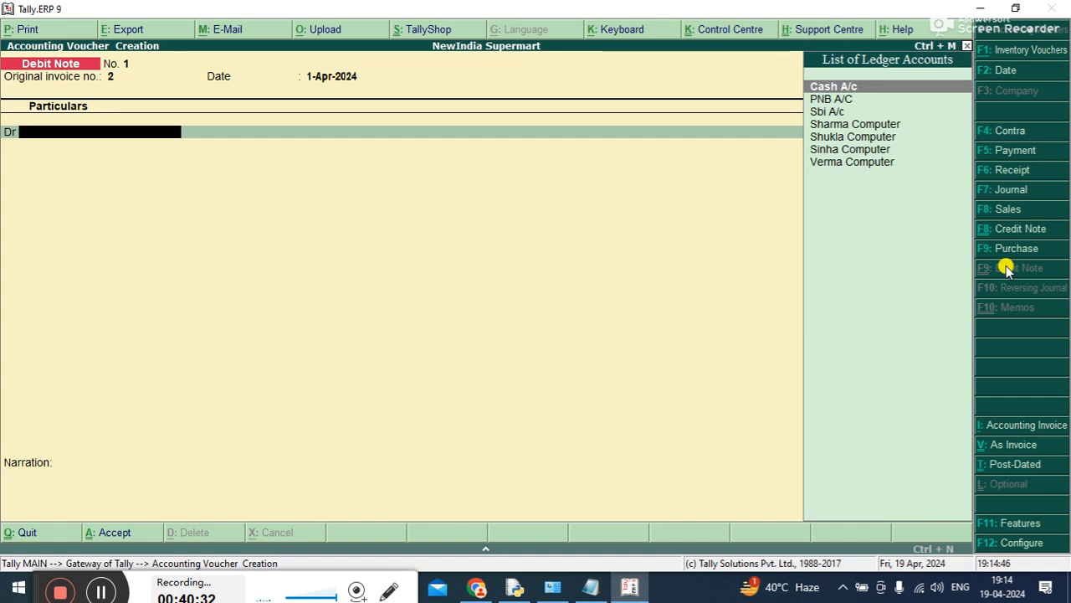
Choose Verma Computer as the debit note's debited party and keep its default buyer details
key("Down")
key("Down")
key("Down")
key("Down")
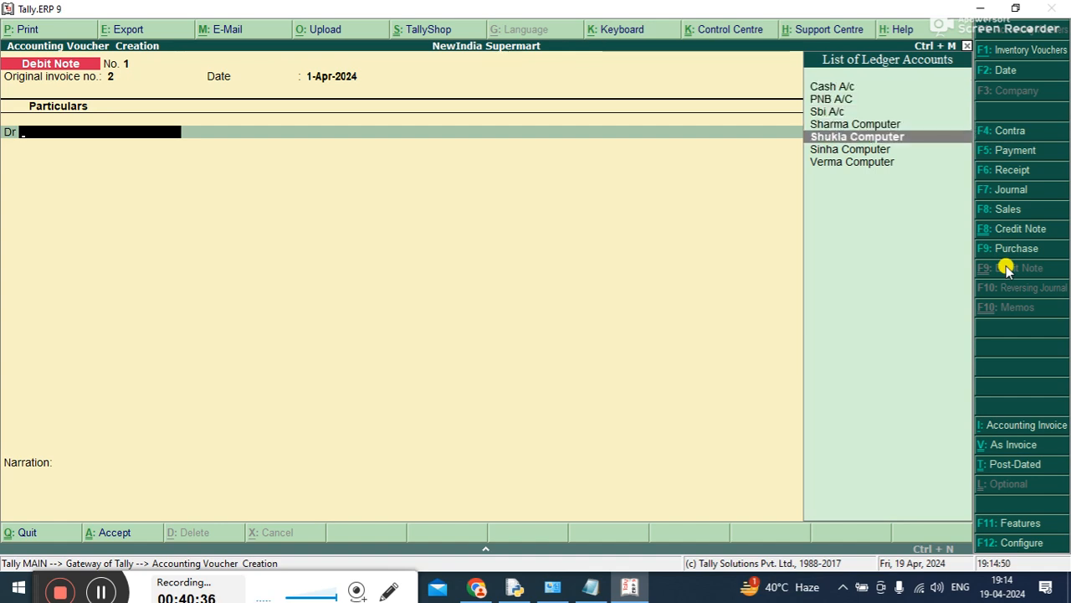
key("Down")
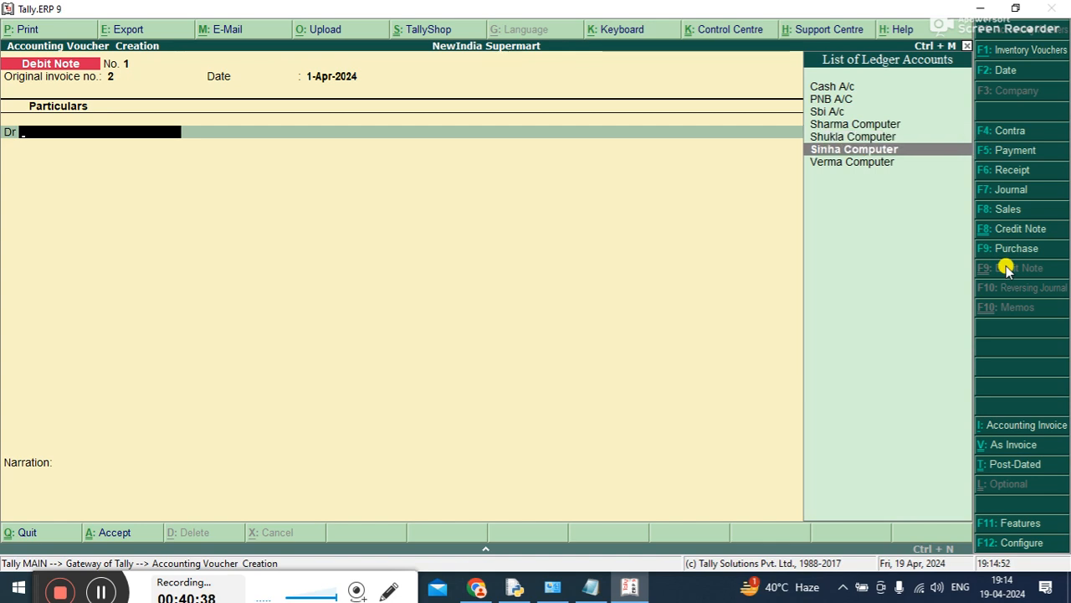
key("Down")
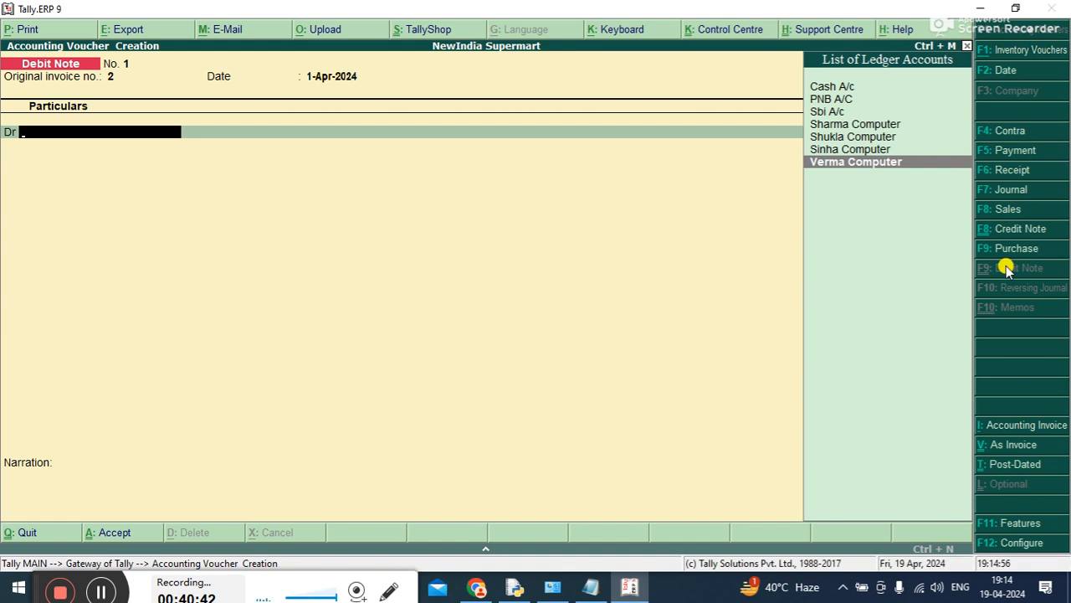
key("Return")
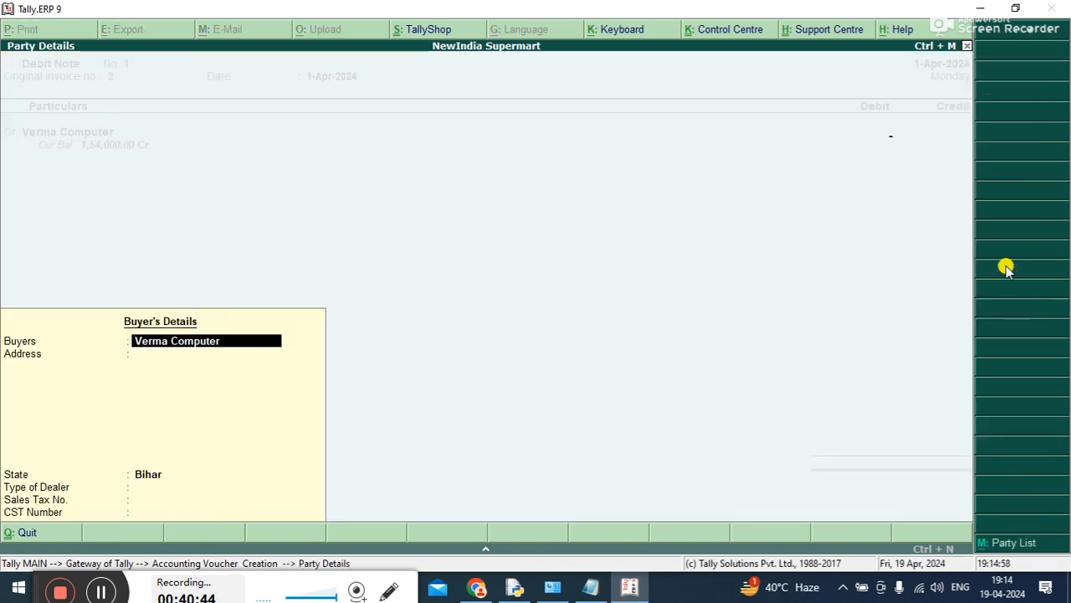
key("Return")
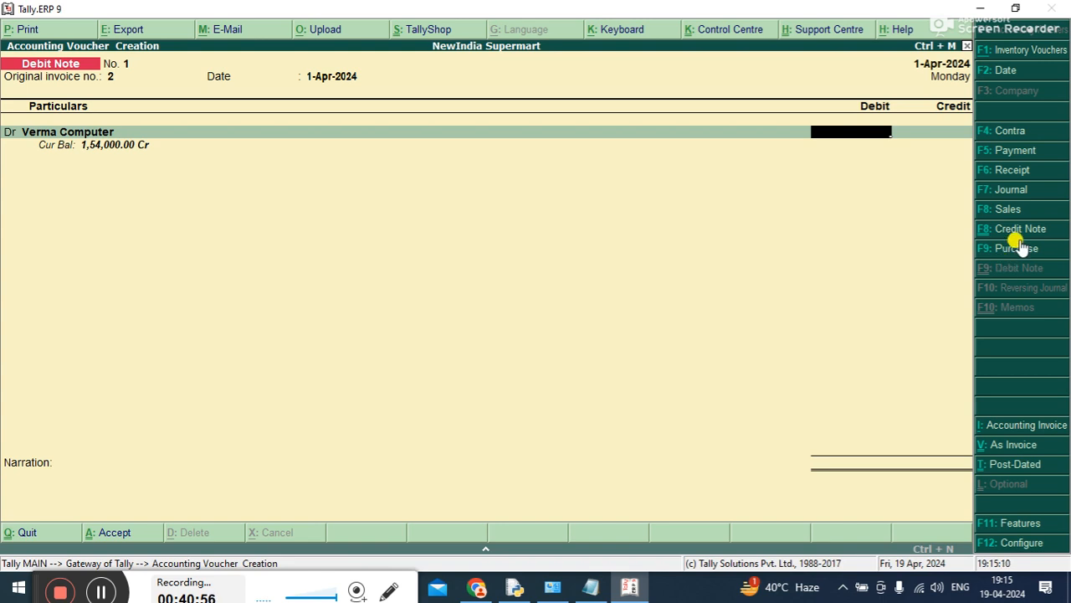
Check the Debit Note configuration options, then discard the unfinished voucher and return to the Gateway of Tally
key("F12")
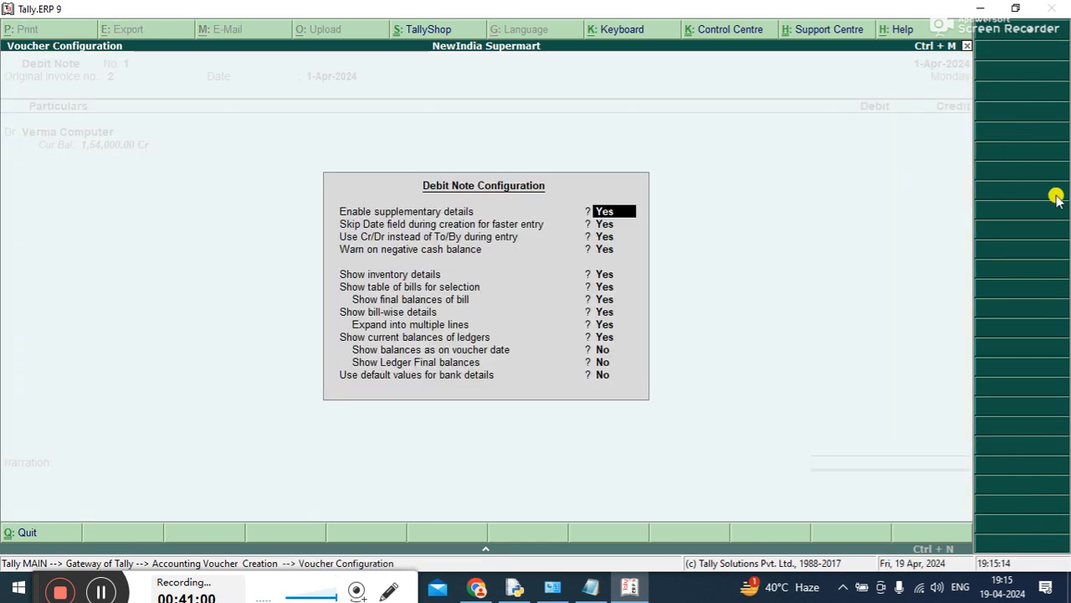
key("Escape")
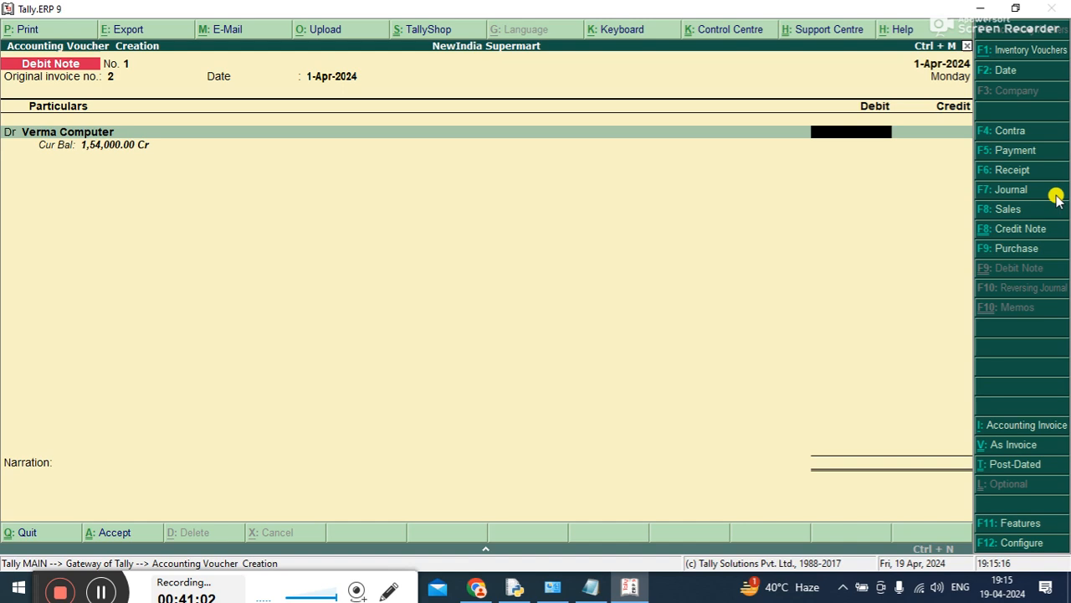
key("Escape")
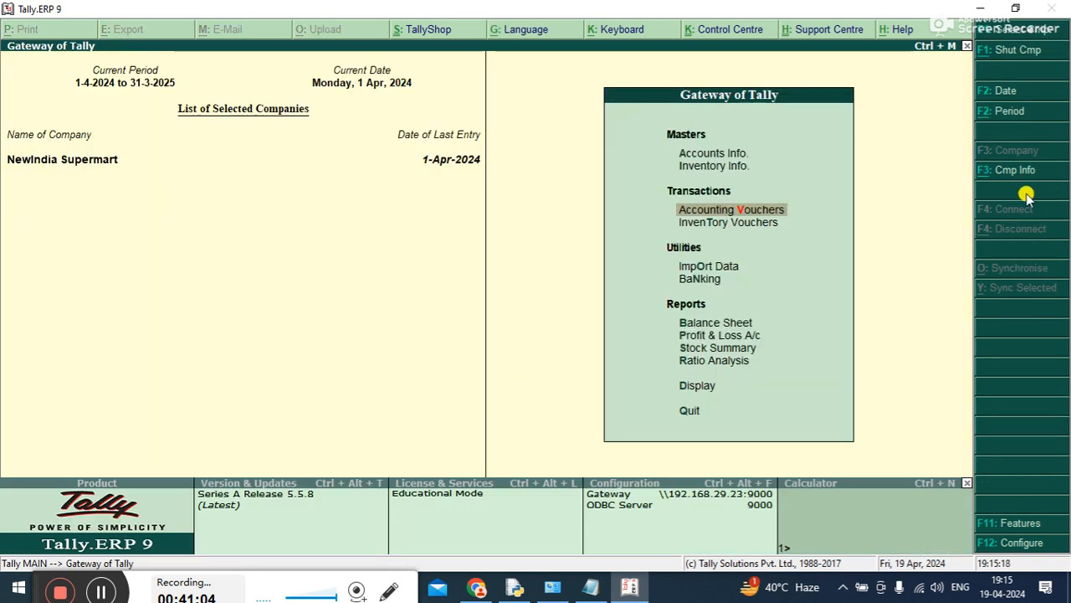
Switch to Notepad, review the voucher types and Company Features in the Tally Crash Course outline, then return to Tally
left_click(591, 589)
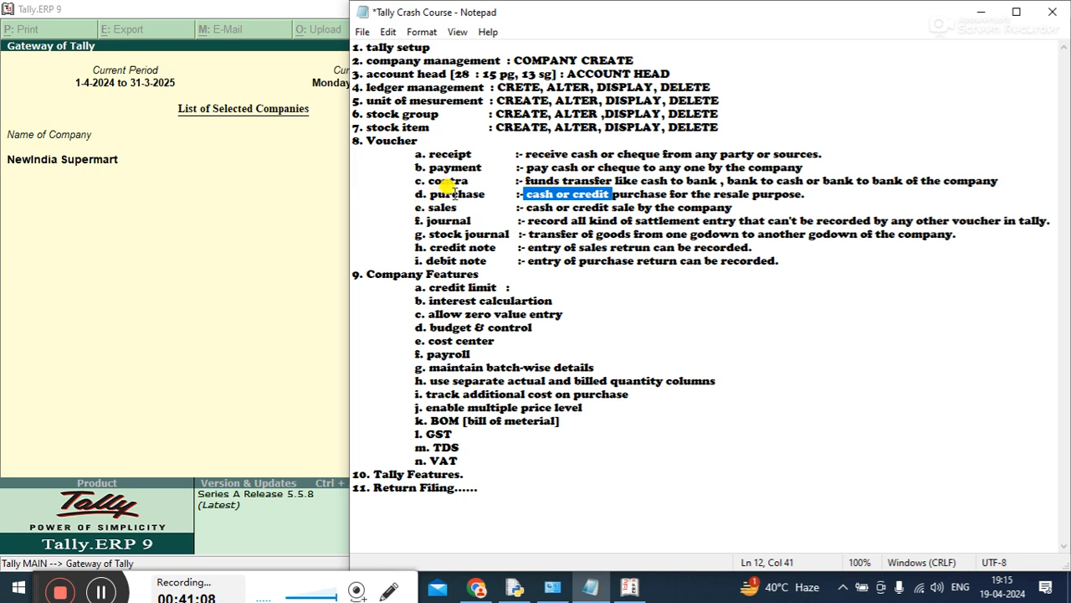
left_click_drag(495, 247, 388, 189)
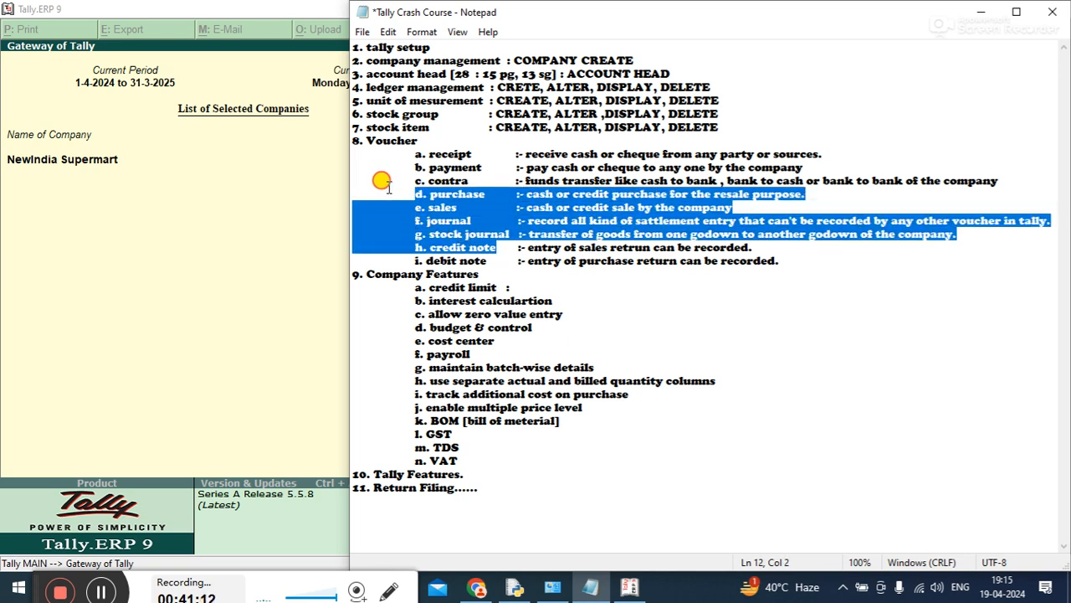
left_click_drag(386, 186, 376, 153)
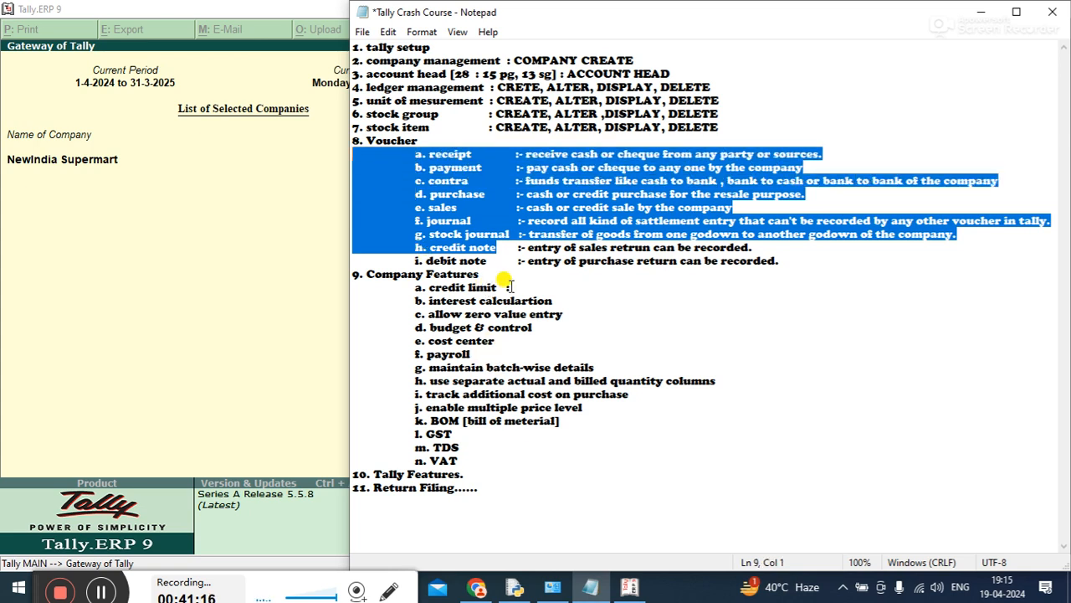
left_click_drag(511, 288, 473, 263)
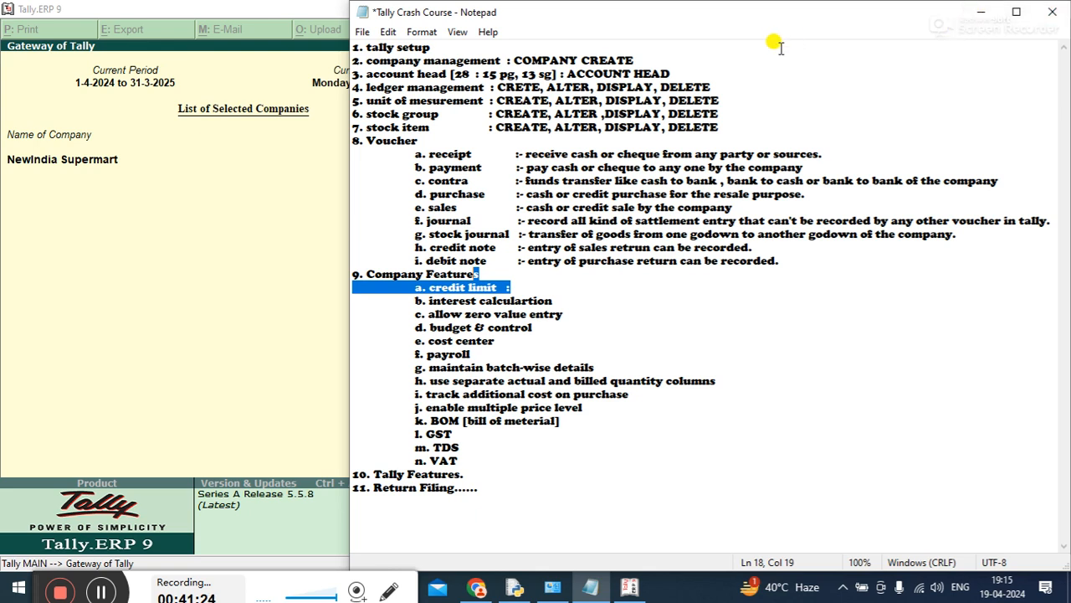
left_click(984, 17)
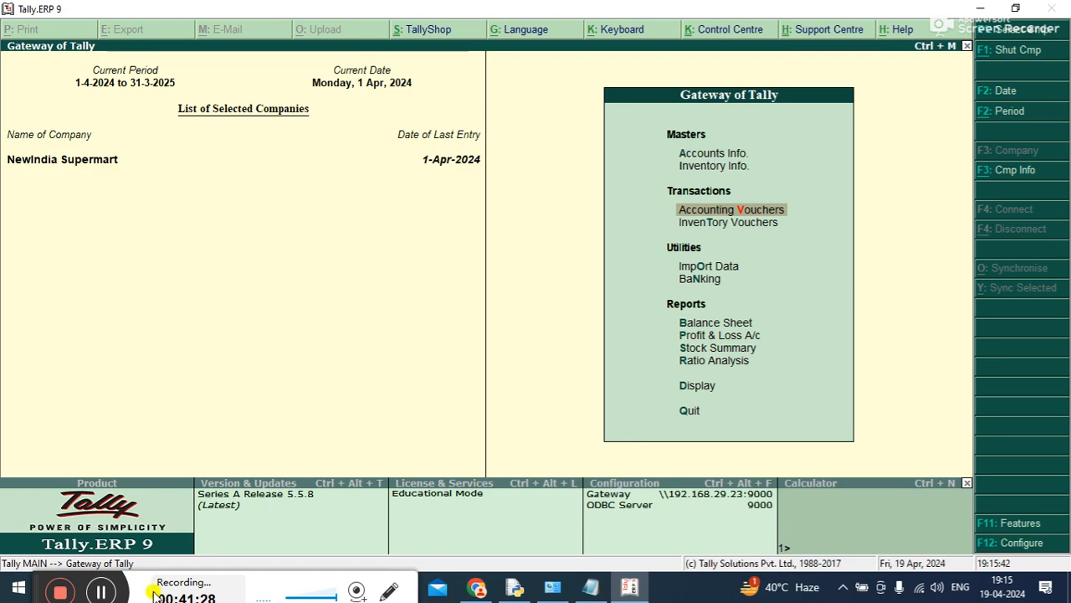